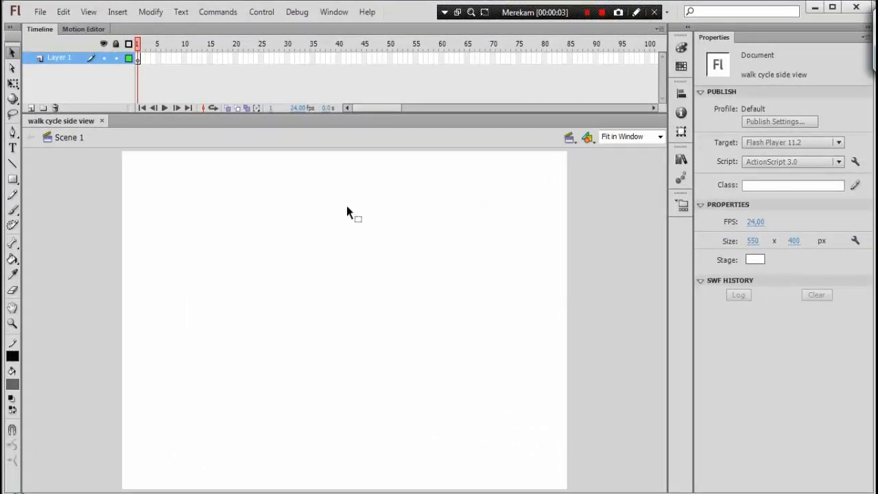
# Step: Rename Layer 1 as karakter
pyautogui.doubleClick(60, 59)
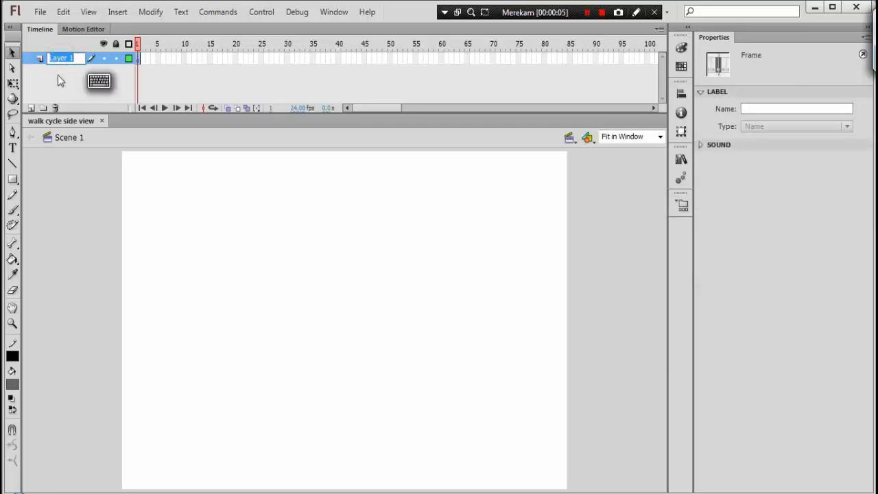
pyautogui.write('karakter')
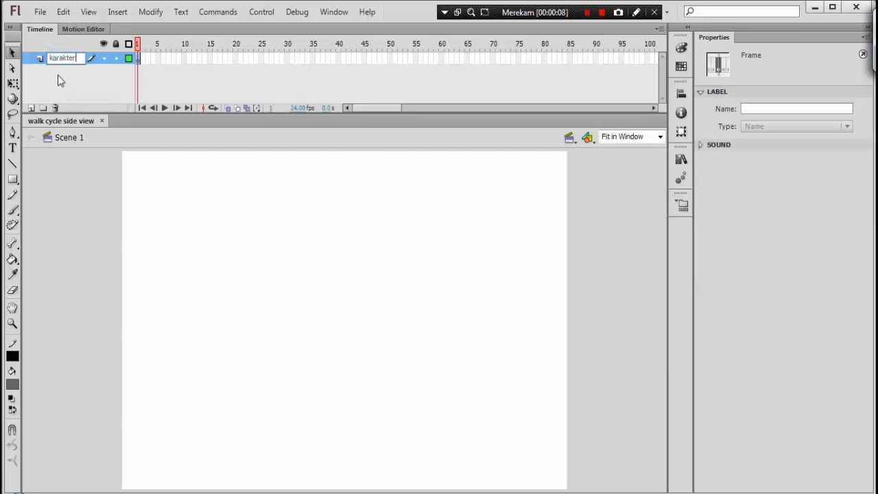
pyautogui.click(59, 81)
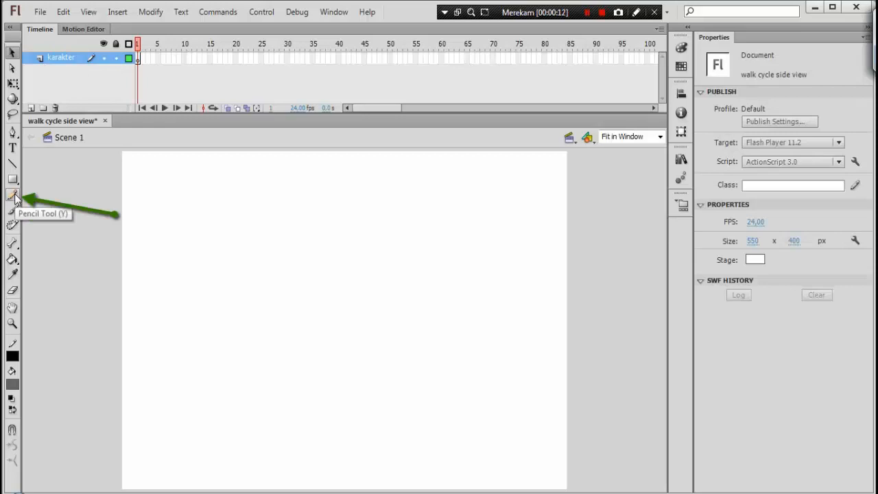
# Step: Sketch the head with the Pencil tool as an oval with crossing guide lines, and add the two neck lines
pyautogui.press('y')
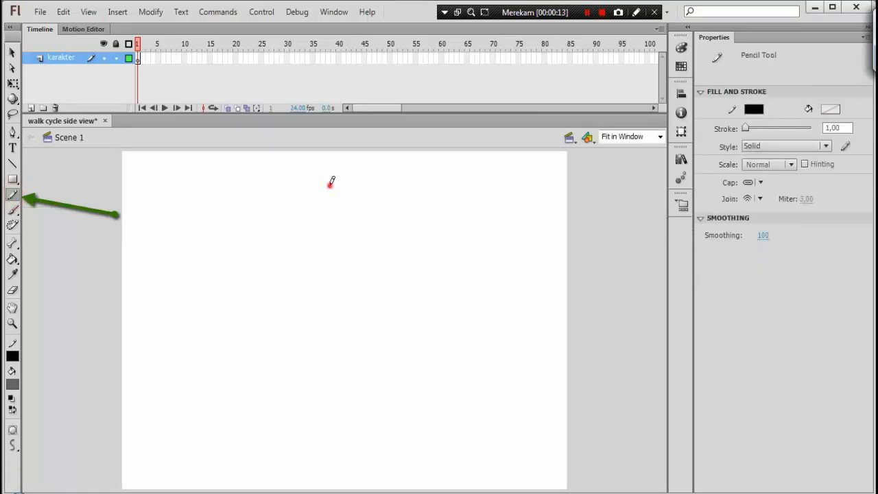
pyautogui.moveTo(330, 184)
pyautogui.mouseDown()
pyautogui.moveTo(343, 239)
pyautogui.moveTo(341, 182)
pyautogui.moveTo(325, 208)
pyautogui.moveTo(352, 197)
pyautogui.moveTo(334, 181)
pyautogui.moveTo(335, 235)
pyautogui.moveTo(355, 190)
pyautogui.moveTo(328, 195)
pyautogui.moveTo(349, 232)
pyautogui.moveTo(359, 205)
pyautogui.moveTo(346, 181)
pyautogui.moveTo(354, 252)
pyautogui.mouseUp()
pyautogui.hotkey('ctrl', 'z')
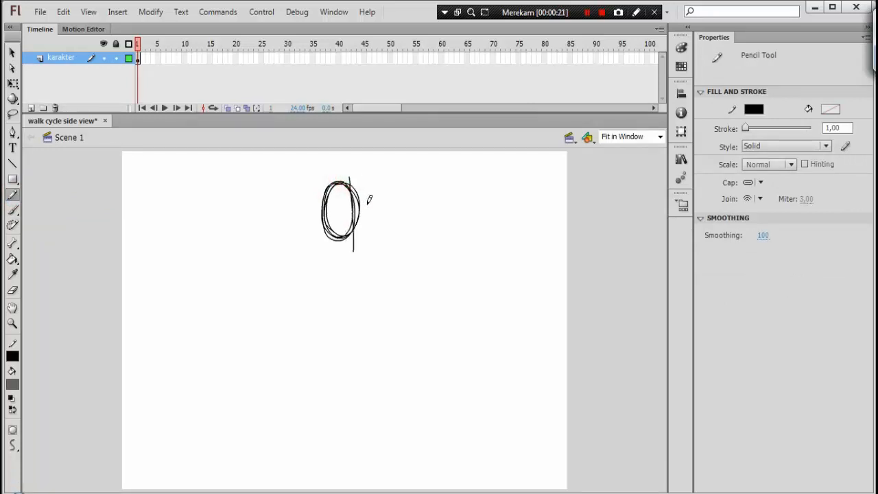
pyautogui.moveTo(366, 203); pyautogui.dragTo(313, 213)
pyautogui.hotkey('ctrl', '=')
pyautogui.moveTo(359, 181)
pyautogui.mouseDown()
pyautogui.moveTo(345, 243)
pyautogui.moveTo(338, 240)
pyautogui.mouseUp()
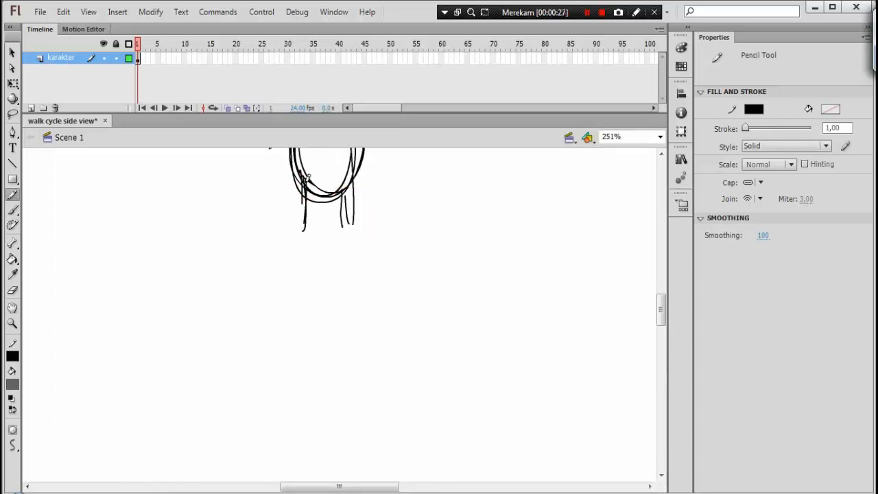
# Step: Sketch the sloping back shoulder from the neck and the outer edge of the upper arm with overlapping pencil strokes
pyautogui.moveTo(308, 178)
pyautogui.mouseDown()
pyautogui.moveTo(305, 223)
pyautogui.moveTo(241, 258)
pyautogui.mouseUp()
pyautogui.hotkey('ctrl', '-')
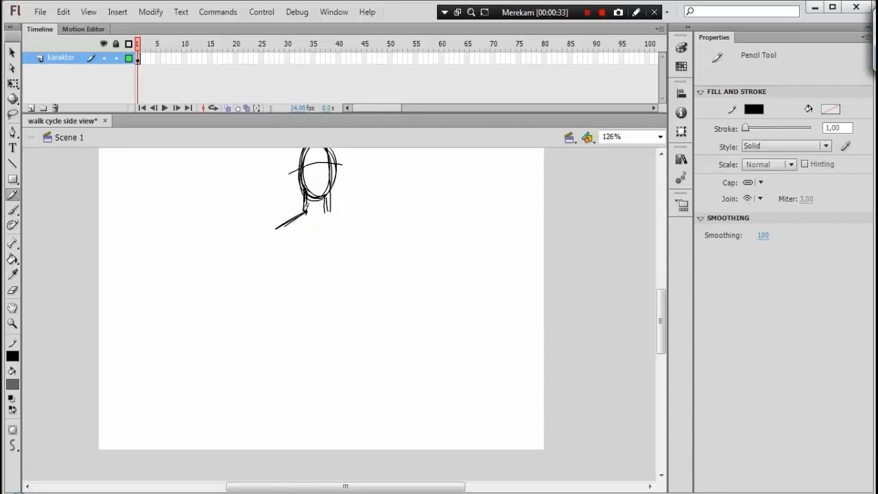
pyautogui.moveTo(299, 217); pyautogui.dragTo(306, 212)
pyautogui.moveTo(282, 229); pyautogui.dragTo(259, 278)
pyautogui.moveTo(256, 280); pyautogui.dragTo(275, 231)
pyautogui.moveTo(272, 234); pyautogui.dragTo(255, 284)
pyautogui.moveTo(256, 281); pyautogui.dragTo(275, 235)
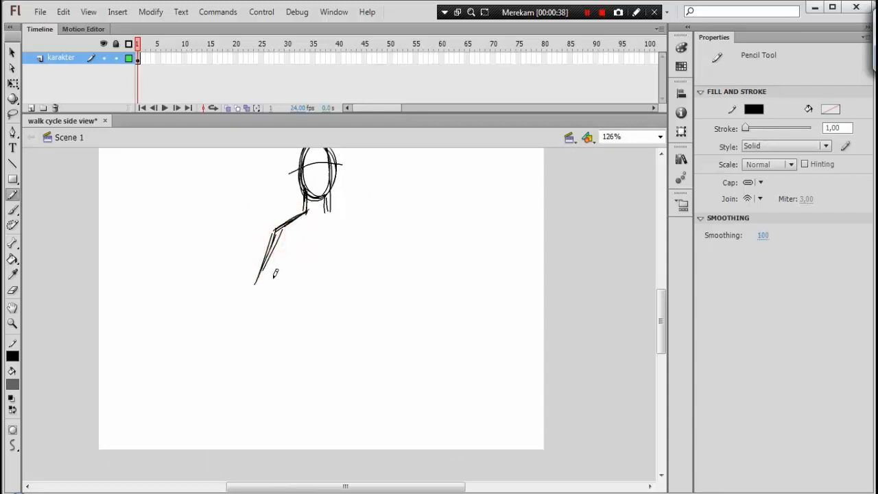
# Step: Sketch the outer forearm edge, the arm's inner edge and a rounded fist closing its end
pyautogui.moveTo(252, 329); pyautogui.dragTo(252, 332)
pyautogui.moveTo(254, 286); pyautogui.dragTo(250, 360)
pyautogui.moveTo(252, 313); pyautogui.dragTo(248, 363)
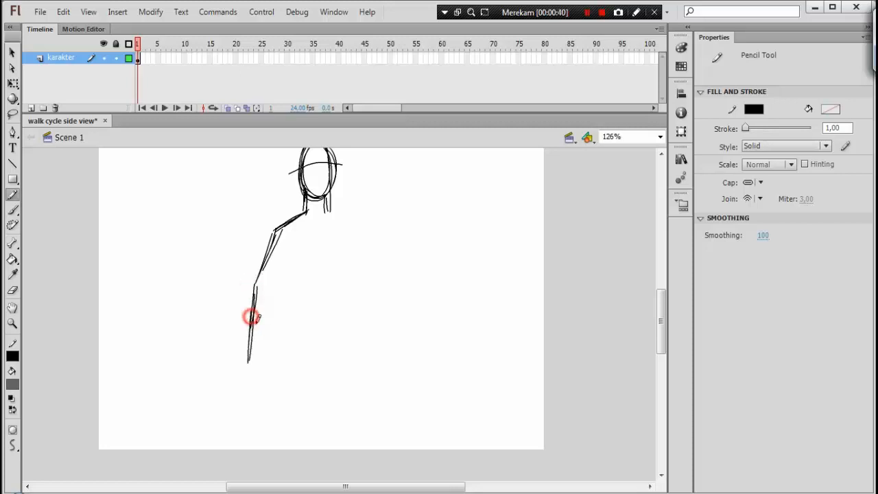
pyautogui.moveTo(299, 247)
pyautogui.mouseDown()
pyautogui.moveTo(274, 292)
pyautogui.moveTo(265, 358)
pyautogui.mouseUp()
pyautogui.moveTo(287, 295); pyautogui.dragTo(267, 249)
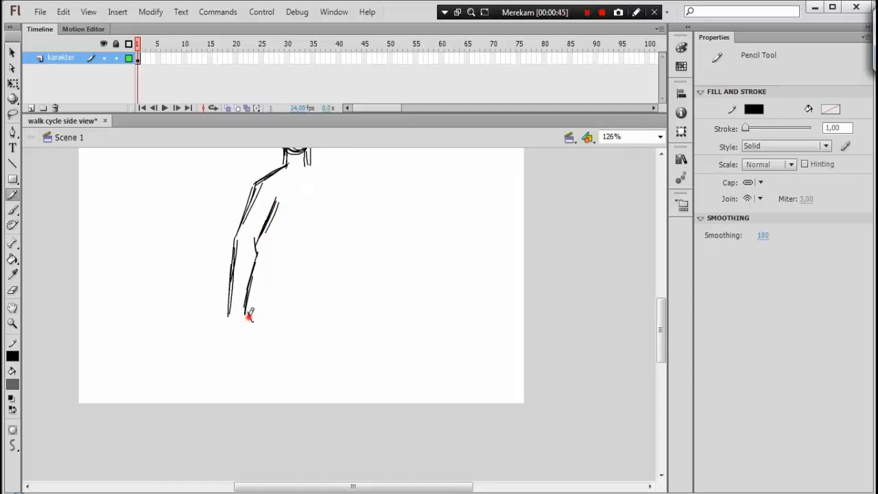
pyautogui.moveTo(249, 335); pyautogui.dragTo(228, 326)
# Step: Select the sketched hand and angle it backward at the wrist with Free Transform
pyautogui.moveTo(274, 260); pyautogui.dragTo(248, 308)
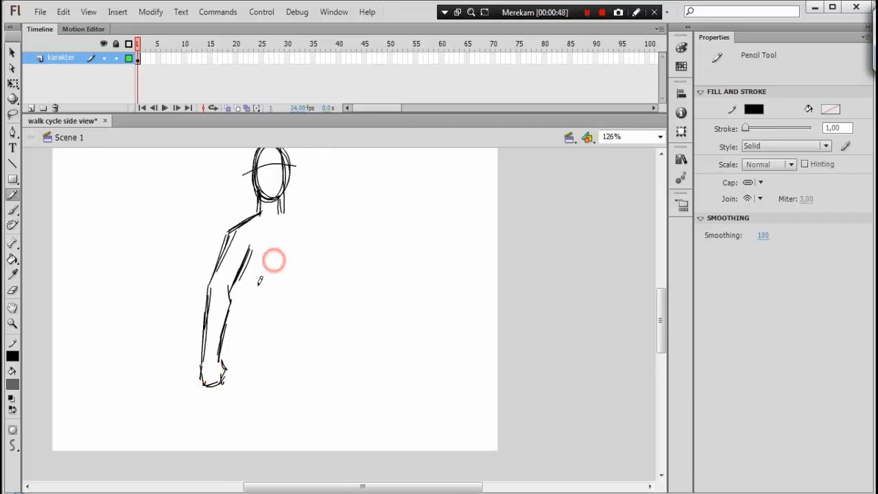
pyautogui.moveTo(311, 260); pyautogui.dragTo(334, 279)
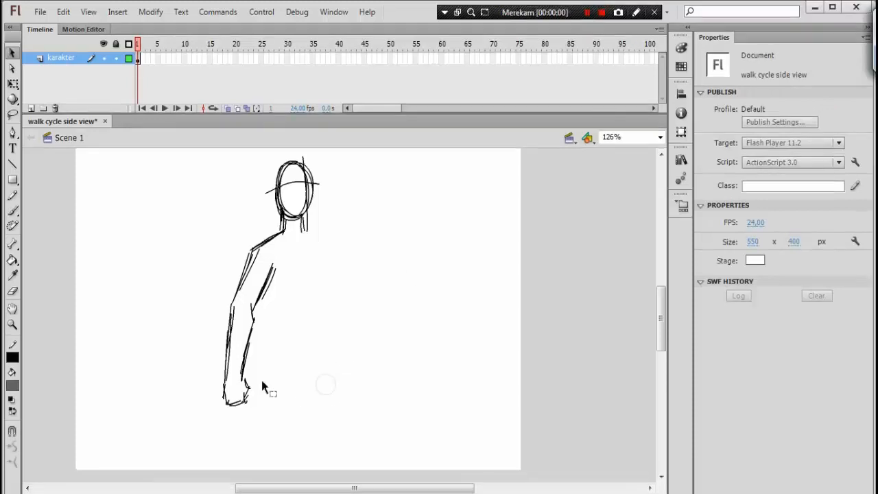
pyautogui.press('q')
pyautogui.moveTo(209, 370)
pyautogui.mouseDown()
pyautogui.moveTo(254, 411)
pyautogui.moveTo(239, 404)
pyautogui.moveTo(238, 414)
pyautogui.moveTo(232, 404)
pyautogui.mouseUp()
pyautogui.press('v')
pyautogui.press('q')
pyautogui.press('v')
# Step: Sketch the torso's front edge with overlapping pencil strokes from the neck down to the waist
pyautogui.press('y')
pyautogui.hotkey('ctrl', '=')
pyautogui.moveTo(377, 276); pyautogui.dragTo(372, 292)
pyautogui.hotkey('ctrl', '-')
pyautogui.moveTo(409, 267); pyautogui.dragTo(320, 315)
pyautogui.moveTo(331, 204); pyautogui.dragTo(341, 234)
pyautogui.moveTo(334, 208)
pyautogui.mouseDown()
pyautogui.moveTo(345, 242)
pyautogui.moveTo(337, 241)
pyautogui.mouseUp()
pyautogui.moveTo(340, 238); pyautogui.dragTo(353, 284)
pyautogui.moveTo(342, 241); pyautogui.dragTo(344, 291)
pyautogui.moveTo(342, 257); pyautogui.dragTo(344, 302)
# Step: Sketch the torso's back edge below the arm and close the shirt with a horizontal hem
pyautogui.moveTo(285, 277)
pyautogui.mouseDown()
pyautogui.moveTo(296, 306)
pyautogui.moveTo(283, 359)
pyautogui.mouseUp()
pyautogui.moveTo(289, 314); pyautogui.dragTo(286, 353)
pyautogui.moveTo(343, 293); pyautogui.dragTo(348, 349)
pyautogui.moveTo(345, 303); pyautogui.dragTo(354, 357)
pyautogui.moveTo(287, 364); pyautogui.dragTo(355, 357)
pyautogui.moveTo(299, 366); pyautogui.dragTo(344, 358)
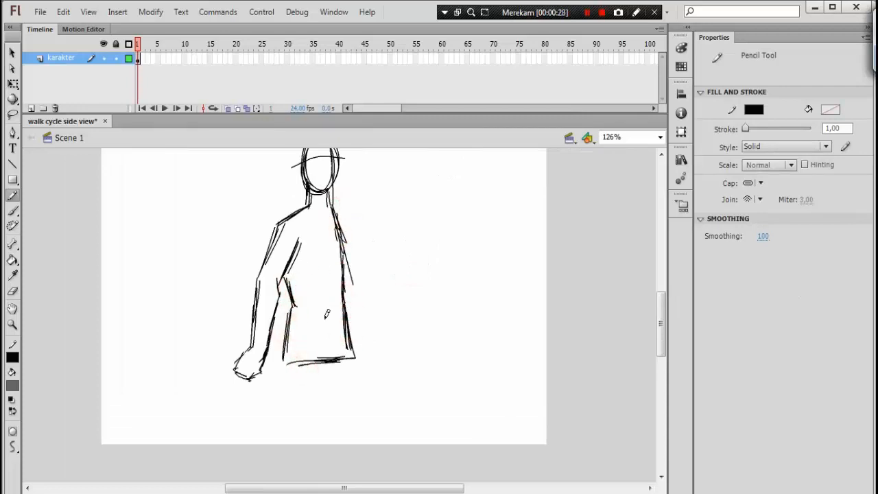
pyautogui.moveTo(285, 270); pyautogui.dragTo(293, 303)
pyautogui.moveTo(302, 207); pyautogui.dragTo(309, 206)
pyautogui.moveTo(286, 272); pyautogui.dragTo(292, 303)
pyautogui.moveTo(292, 306); pyautogui.dragTo(289, 357)
# Step: Outline the forearm and hand with the Lasso tool and paste a copy of them
pyautogui.moveTo(349, 336); pyautogui.dragTo(333, 324)
pyautogui.press('l')
pyautogui.moveTo(264, 278)
pyautogui.mouseDown()
pyautogui.moveTo(230, 308)
pyautogui.moveTo(262, 283)
pyautogui.mouseUp()
pyautogui.hotkey('ctrl', 'c')
pyautogui.hotkey('ctrl', 'v')
pyautogui.press('q')
pyautogui.moveTo(367, 257); pyautogui.dragTo(316, 257)
pyautogui.press('v')
pyautogui.moveTo(374, 336); pyautogui.dragTo(388, 318)
pyautogui.moveTo(409, 264); pyautogui.dragTo(402, 266)
pyautogui.hotkey('ctrl', 'z')
pyautogui.hotkey('ctrl', 'z')
# Step: Flip the pasted forearm horizontally, angle it outward and attach it to the torso's front edge as the forward arm
pyautogui.press('q')
pyautogui.moveTo(308, 318); pyautogui.dragTo(403, 317)
pyautogui.moveTo(409, 260); pyautogui.dragTo(378, 254)
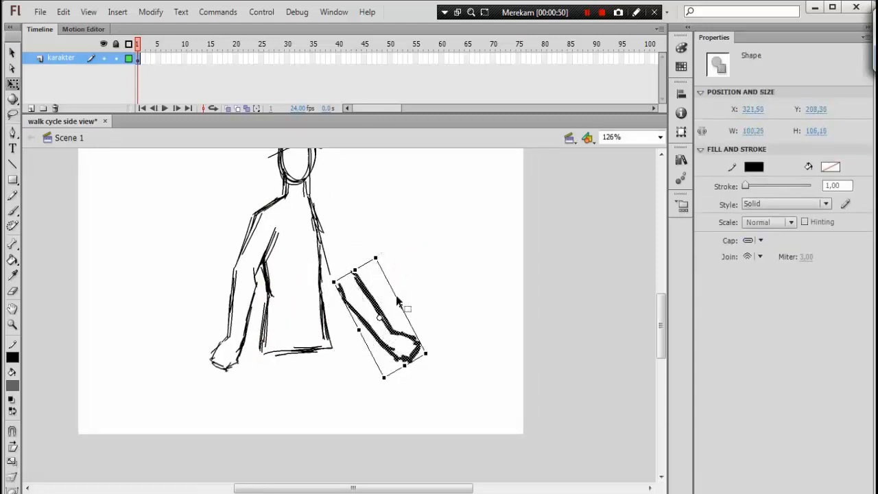
pyautogui.press('v')
pyautogui.moveTo(383, 318); pyautogui.dragTo(349, 294)
pyautogui.press('q')
pyautogui.press('c')
pyautogui.moveTo(398, 330); pyautogui.dragTo(363, 295)
pyautogui.hotkey('ctrl', 'z')
pyautogui.press('v')
pyautogui.press('q')
# Step: Erase the stray sketch lines where the forward arm meets the torso
pyautogui.press('e')
pyautogui.moveTo(308, 255); pyautogui.dragTo(317, 270)
pyautogui.press('Escape')
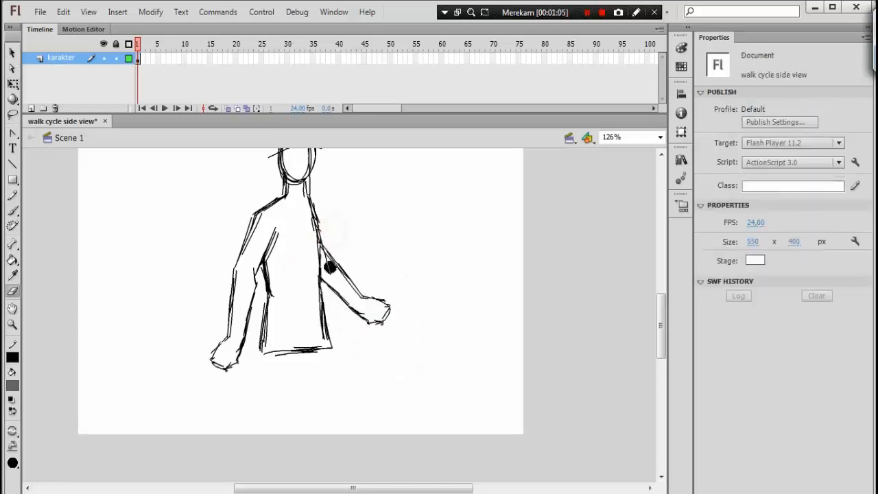
# Step: Sketch the rear leg below the hem with its thigh slanting down and its lower leg bent backward at the knee
pyautogui.press('y')
pyautogui.moveTo(345, 312)
pyautogui.mouseDown()
pyautogui.moveTo(359, 254)
pyautogui.moveTo(326, 251)
pyautogui.moveTo(309, 266)
pyautogui.moveTo(299, 297)
pyautogui.mouseUp()
pyautogui.hotkey('ctrl', '-')
pyautogui.moveTo(282, 260); pyautogui.dragTo(285, 310)
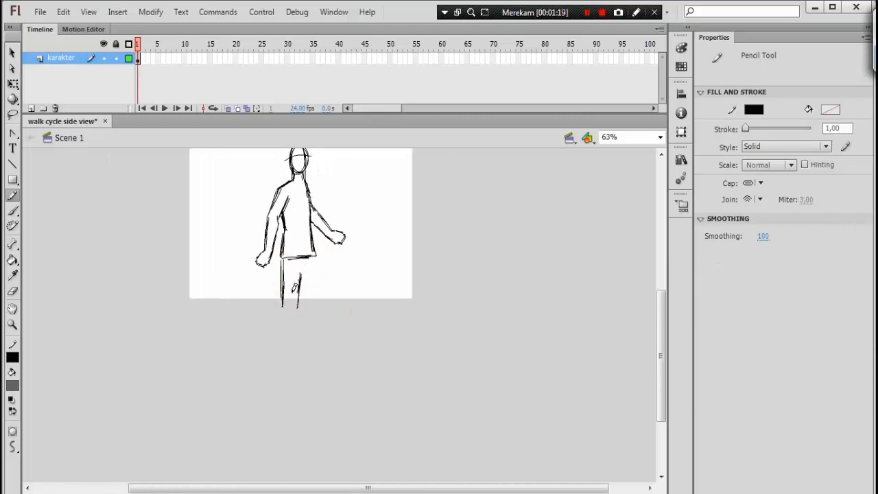
pyautogui.hotkey('ctrl', 'z')
pyautogui.hotkey('ctrl', 'z')
pyautogui.moveTo(282, 260)
pyautogui.mouseDown()
pyautogui.moveTo(278, 296)
pyautogui.moveTo(238, 351)
pyautogui.mouseUp()
pyautogui.moveTo(276, 308)
pyautogui.mouseDown()
pyautogui.moveTo(231, 358)
pyautogui.moveTo(289, 320)
pyautogui.mouseUp()
pyautogui.moveTo(288, 324); pyautogui.dragTo(241, 359)
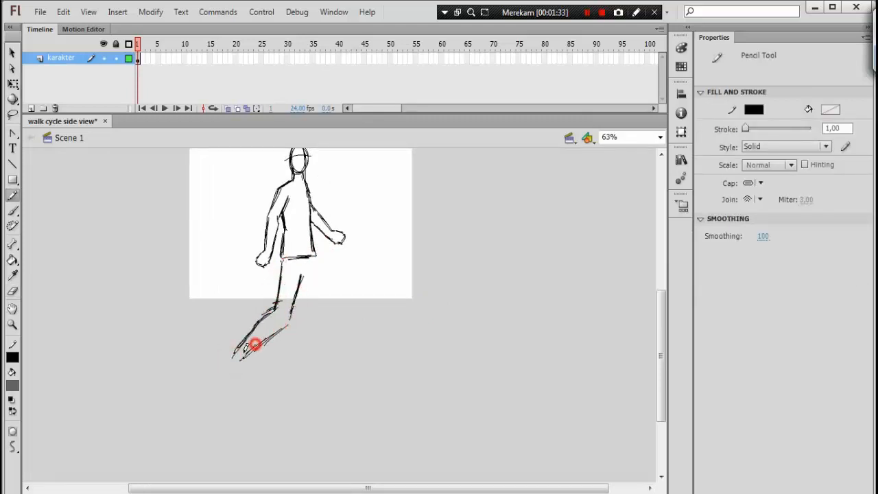
pyautogui.moveTo(293, 305); pyautogui.dragTo(288, 324)
# Step: Sketch the rear foot at the ankle with the heel raised and the toes pointing down
pyautogui.moveTo(273, 329)
pyautogui.mouseDown()
pyautogui.moveTo(294, 299)
pyautogui.moveTo(357, 253)
pyautogui.mouseUp()
pyautogui.hotkey('ctrl', '=')
pyautogui.moveTo(231, 288); pyautogui.dragTo(208, 307)
pyautogui.moveTo(208, 313); pyautogui.dragTo(247, 354)
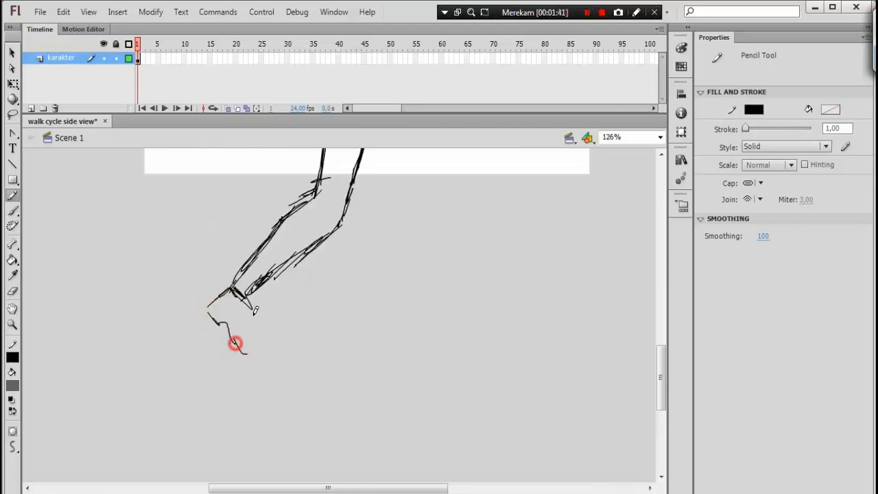
pyautogui.moveTo(247, 297); pyautogui.dragTo(247, 321)
pyautogui.moveTo(249, 324)
pyautogui.mouseDown()
pyautogui.moveTo(258, 350)
pyautogui.moveTo(242, 352)
pyautogui.mouseUp()
pyautogui.moveTo(244, 354); pyautogui.dragTo(259, 349)
pyautogui.moveTo(209, 306)
pyautogui.mouseDown()
pyautogui.moveTo(217, 324)
pyautogui.moveTo(258, 349)
pyautogui.mouseUp()
# Step: Sketch the inner thigh line of the front leg, starting from the crotch
pyautogui.moveTo(377, 160)
pyautogui.mouseDown()
pyautogui.moveTo(253, 288)
pyautogui.moveTo(273, 246)
pyautogui.mouseUp()
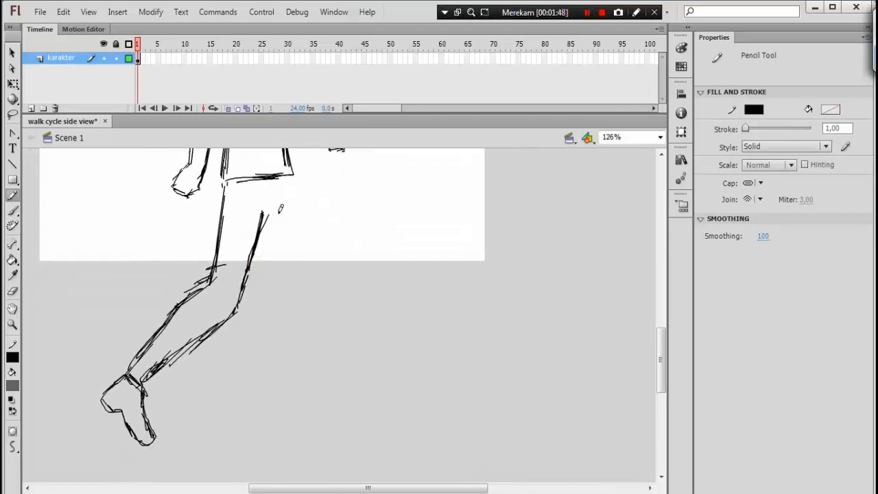
pyautogui.moveTo(224, 176)
pyautogui.mouseDown()
pyautogui.moveTo(223, 214)
pyautogui.moveTo(281, 266)
pyautogui.mouseUp()
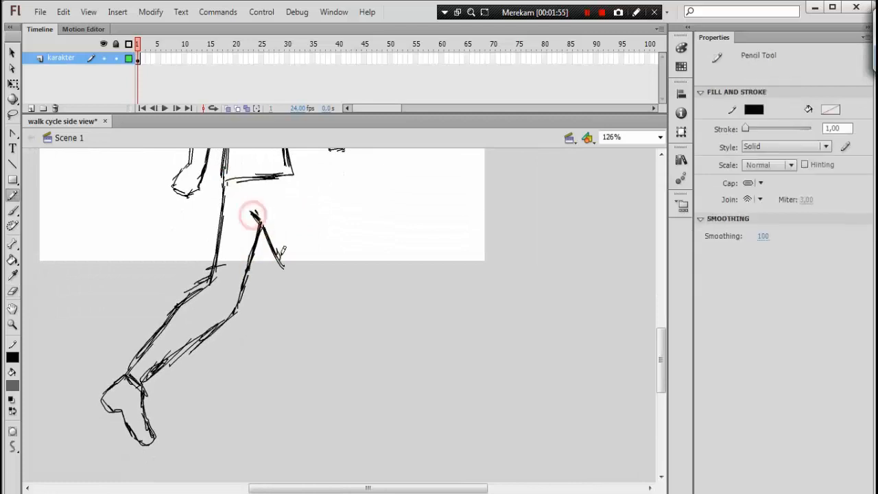
pyautogui.moveTo(255, 210); pyautogui.dragTo(292, 295)
# Step: Rework the underside of the rear calf with additional pencil strokes
pyautogui.moveTo(236, 313)
pyautogui.mouseDown()
pyautogui.moveTo(178, 341)
pyautogui.moveTo(188, 342)
pyautogui.mouseUp()
pyautogui.press('e')
pyautogui.press('y')
pyautogui.moveTo(247, 298)
pyautogui.mouseDown()
pyautogui.moveTo(182, 367)
pyautogui.moveTo(209, 333)
pyautogui.mouseUp()
# Step: Strengthen the crotch line and sketch both edges of the front thigh down to the knee
pyautogui.moveTo(241, 207); pyautogui.dragTo(261, 223)
pyautogui.moveTo(294, 179); pyautogui.dragTo(314, 246)
pyautogui.moveTo(290, 184); pyautogui.dragTo(312, 260)
pyautogui.moveTo(310, 254); pyautogui.dragTo(316, 280)
pyautogui.moveTo(265, 229); pyautogui.dragTo(290, 298)
# Step: Sketch the front leg's nearly vertical lower leg from the knee to the ankle
pyautogui.moveTo(290, 308); pyautogui.dragTo(296, 412)
pyautogui.moveTo(316, 277); pyautogui.dragTo(321, 306)
pyautogui.moveTo(320, 311); pyautogui.dragTo(315, 368)
pyautogui.moveTo(317, 372)
pyautogui.mouseDown()
pyautogui.moveTo(315, 401)
pyautogui.moveTo(313, 327)
pyautogui.mouseUp()
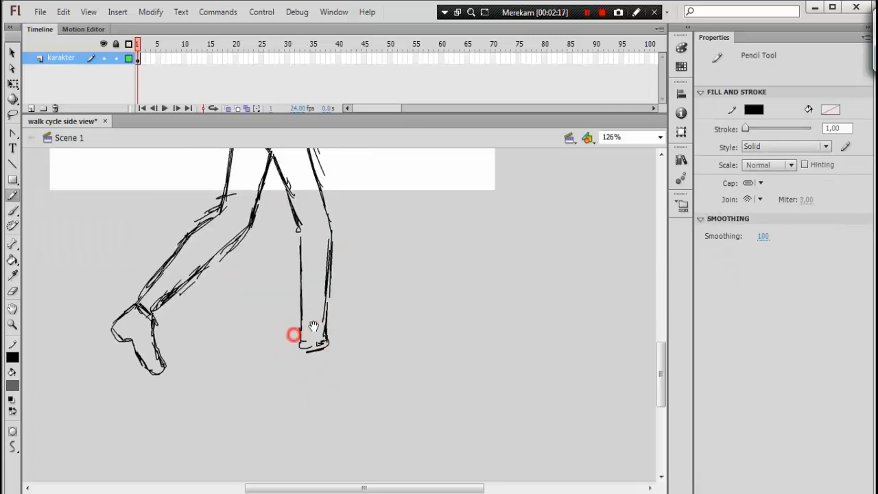
# Step: Copy the rear foot with the Lasso tool, rotate the copy flat and fit it to the front leg's ankle
pyautogui.press('l')
pyautogui.moveTo(157, 311)
pyautogui.mouseDown()
pyautogui.moveTo(192, 384)
pyautogui.moveTo(162, 312)
pyautogui.mouseUp()
pyautogui.hotkey('ctrl', 'c')
pyautogui.hotkey('ctrl', 'v')
pyautogui.press('q')
pyautogui.moveTo(374, 272); pyautogui.dragTo(337, 262)
pyautogui.press('v')
pyautogui.moveTo(331, 293); pyautogui.dragTo(321, 350)
pyautogui.press('q')
pyautogui.moveTo(308, 393); pyautogui.dragTo(311, 391)
pyautogui.press('space')
pyautogui.moveTo(380, 305); pyautogui.dragTo(364, 310)
# Step: Strengthen the front thigh's outer edge below the hem with the Pencil tool
pyautogui.press('y')
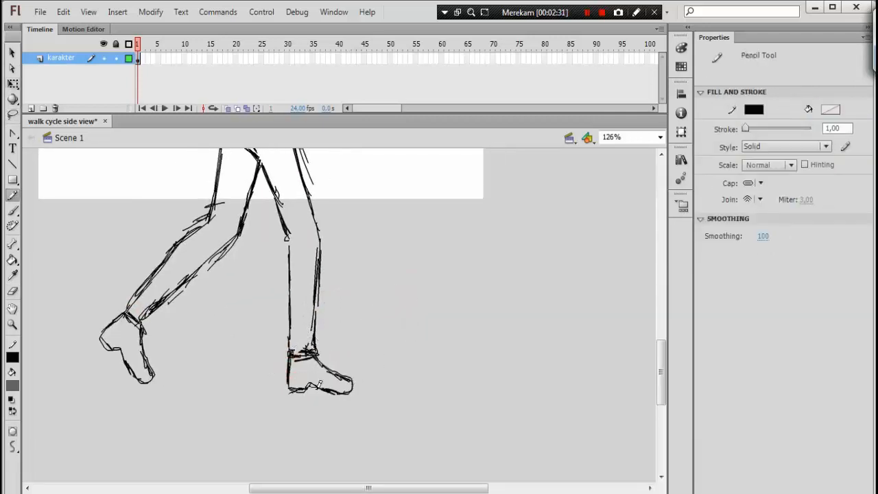
pyautogui.moveTo(254, 150); pyautogui.dragTo(263, 257)
pyautogui.moveTo(304, 219); pyautogui.dragTo(320, 305)
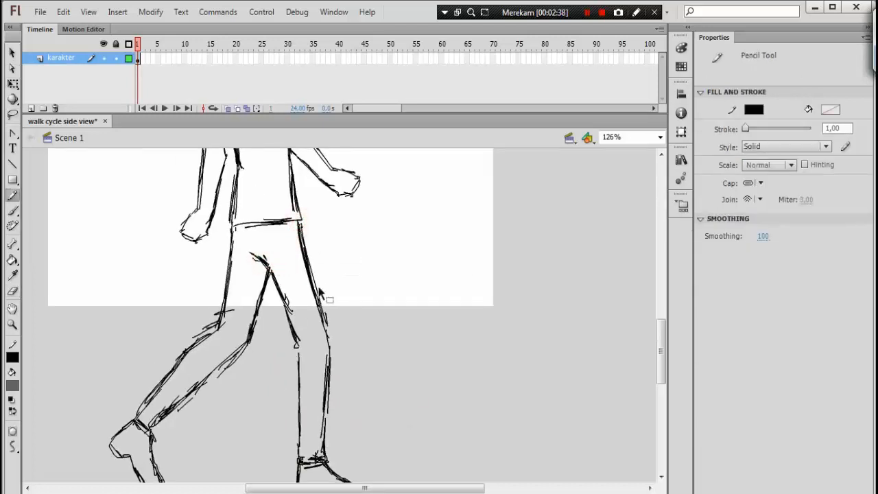
# Step: Select both lower legs and shorten them slightly with Free Transform
pyautogui.hotkey('ctrl', '-')
pyautogui.moveTo(347, 275); pyautogui.dragTo(385, 260)
pyautogui.press('v')
pyautogui.moveTo(237, 306); pyautogui.dragTo(417, 408)
pyautogui.press('q')
pyautogui.moveTo(326, 394); pyautogui.dragTo(328, 388)
pyautogui.click(483, 262)
pyautogui.moveTo(482, 263); pyautogui.dragTo(441, 336)
# Step: Select the whole figure, scale it down and position it inside the stage
pyautogui.press('v')
pyautogui.moveTo(144, 200); pyautogui.dragTo(415, 488)
pyautogui.press('q')
pyautogui.moveTo(341, 229); pyautogui.dragTo(288, 336)
pyautogui.moveTo(263, 347); pyautogui.dragTo(301, 239)
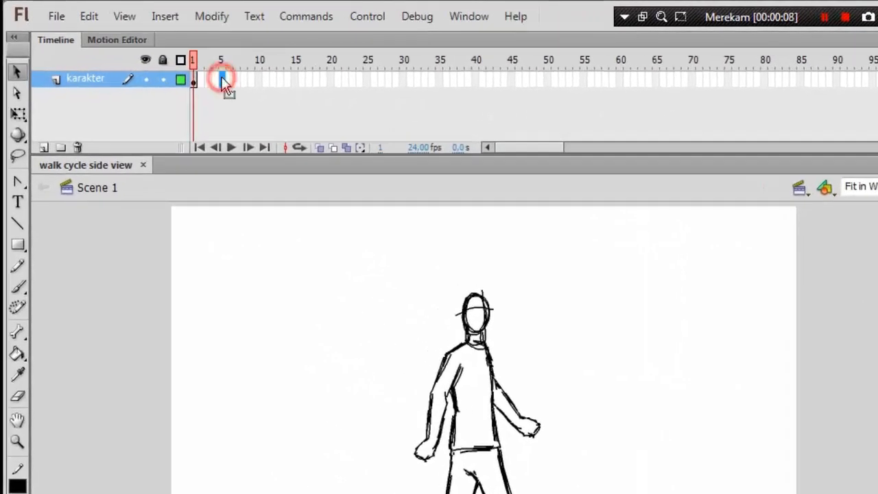
# Step: Insert a keyframe at frame 5 of the karakter layer and turn on Onion Skin
pyautogui.rightClick(221, 76)
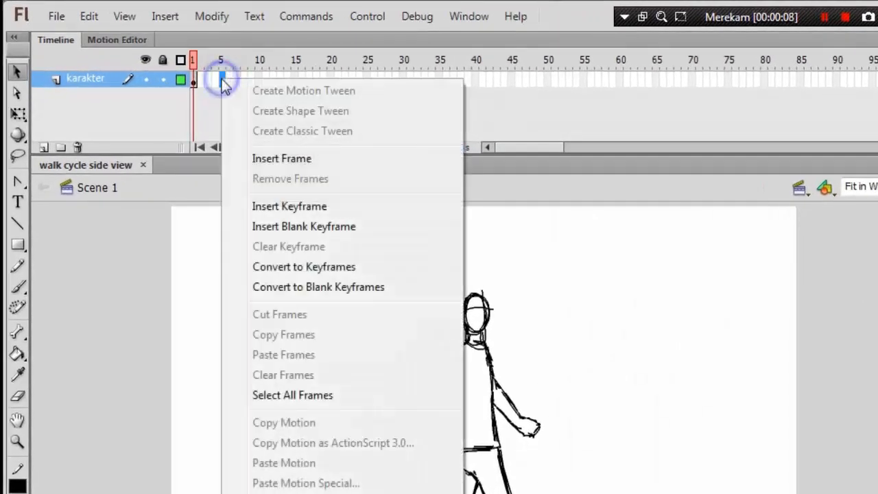
pyautogui.click(268, 205)
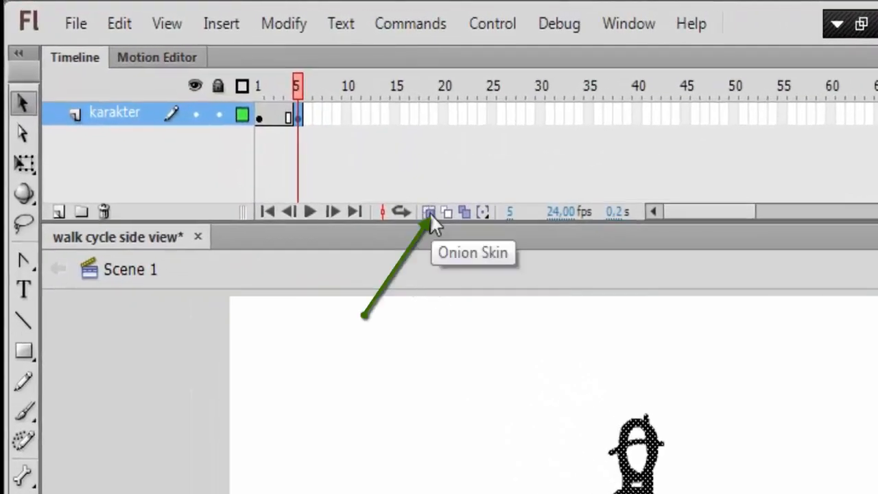
pyautogui.click(428, 214)
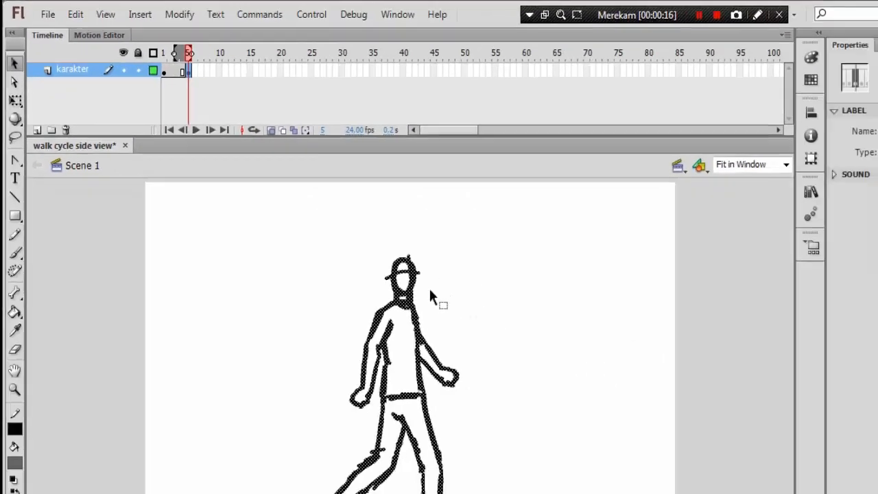
# Step: Deselect the figure on frame 5 and erase both arms with the Eraser tool
pyautogui.hotkey('ctrl', '=')
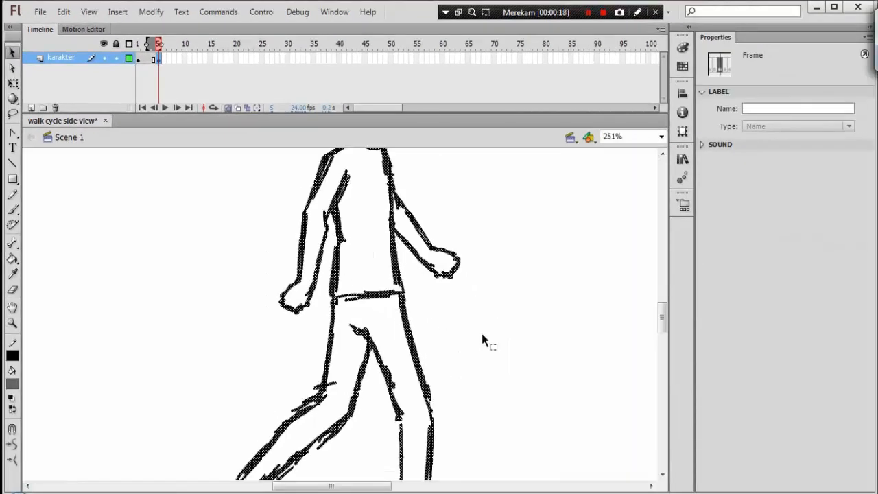
pyautogui.click(498, 355)
pyautogui.moveTo(512, 353); pyautogui.dragTo(445, 298)
pyautogui.moveTo(443, 213); pyautogui.dragTo(429, 312)
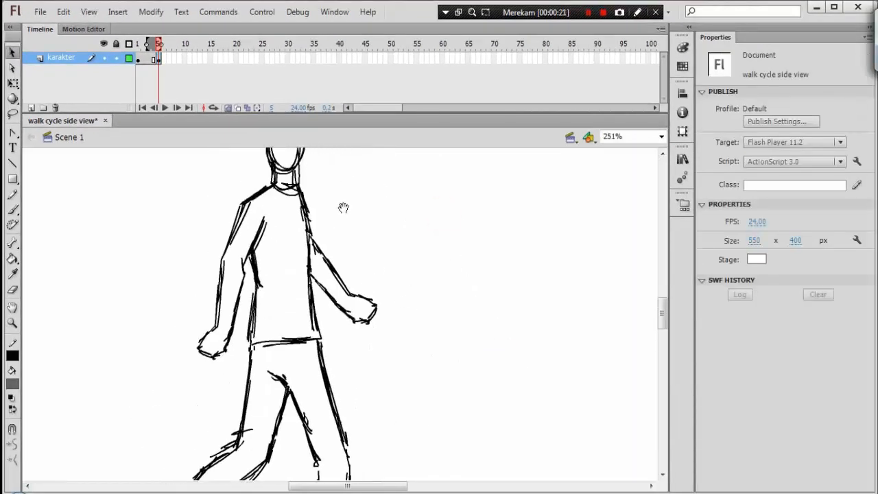
pyautogui.moveTo(343, 208); pyautogui.dragTo(369, 201)
pyautogui.press('e')
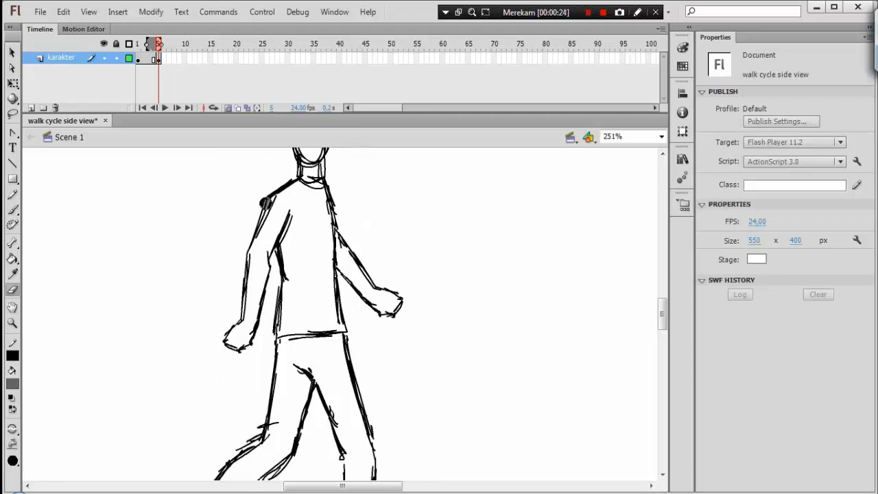
pyautogui.moveTo(271, 203)
pyautogui.mouseDown()
pyautogui.moveTo(241, 333)
pyautogui.moveTo(278, 227)
pyautogui.mouseUp()
pyautogui.moveTo(349, 235)
pyautogui.mouseDown()
pyautogui.moveTo(345, 251)
pyautogui.moveTo(364, 286)
pyautogui.moveTo(396, 307)
pyautogui.mouseUp()
# Step: Write a "1 key" label with a circled 1 beside the head on frame 1 using the Pencil tool
pyautogui.press('space')
pyautogui.moveTo(343, 202)
pyautogui.mouseDown()
pyautogui.moveTo(430, 184)
pyautogui.moveTo(434, 195)
pyautogui.mouseUp()
pyautogui.moveTo(391, 263); pyautogui.dragTo(403, 105)
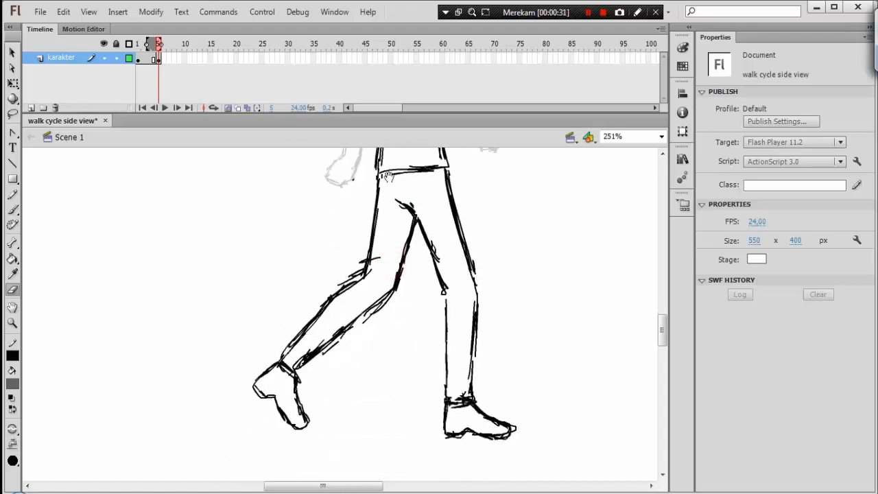
pyautogui.moveTo(293, 173); pyautogui.dragTo(285, 301)
pyautogui.click(139, 59)
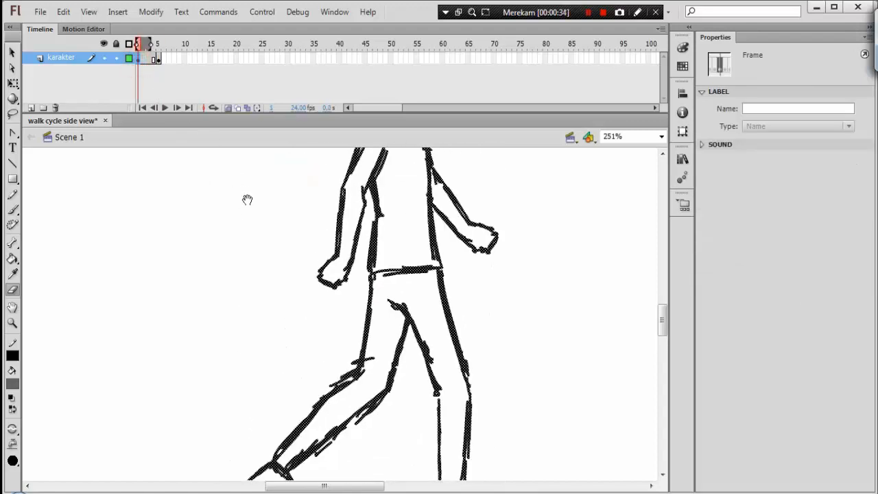
pyautogui.moveTo(243, 186); pyautogui.dragTo(260, 304)
pyautogui.press('y')
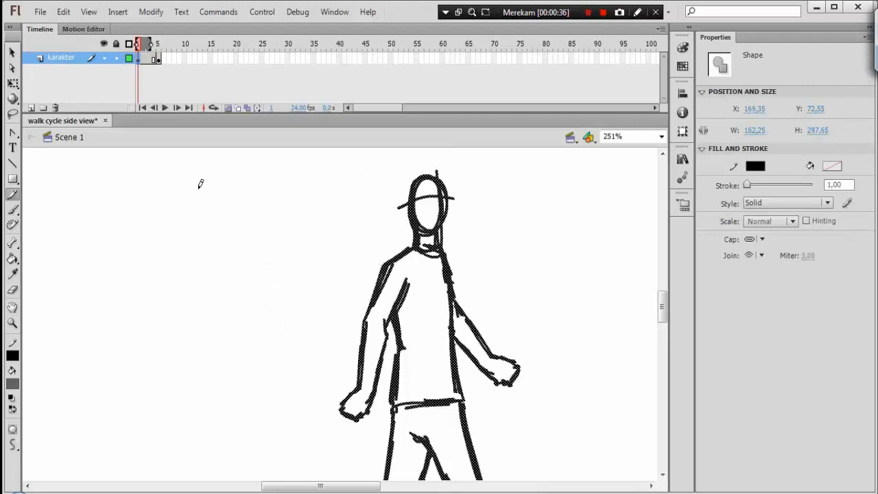
pyautogui.moveTo(286, 179)
pyautogui.mouseDown()
pyautogui.moveTo(283, 196)
pyautogui.moveTo(288, 168)
pyautogui.moveTo(306, 195)
pyautogui.mouseUp()
pyautogui.moveTo(316, 180); pyautogui.dragTo(316, 193)
pyautogui.moveTo(318, 188); pyautogui.dragTo(327, 192)
pyautogui.moveTo(329, 184); pyautogui.dragTo(326, 206)
pyautogui.moveTo(365, 172); pyautogui.dragTo(283, 179)
# Step: Return to frame 5 and erase the back outline and foot of the trailing leg
pyautogui.click(159, 58)
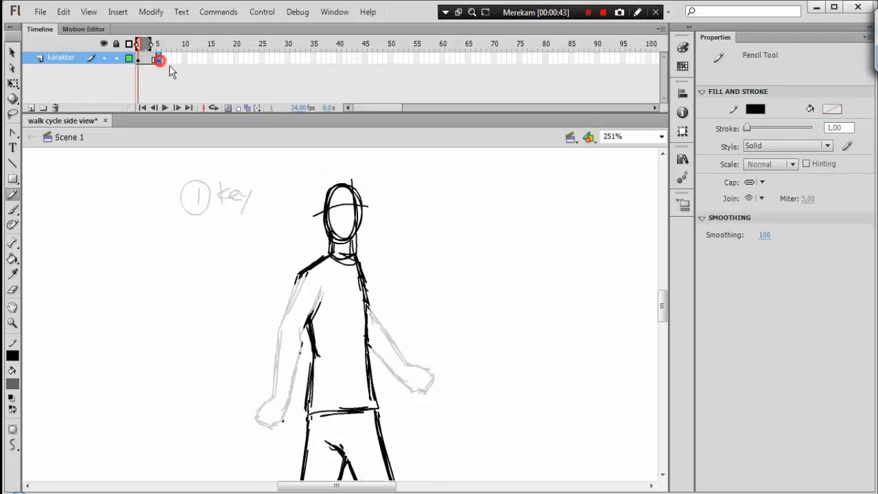
pyautogui.moveTo(409, 284); pyautogui.dragTo(364, 194)
pyautogui.moveTo(308, 231); pyautogui.dragTo(312, 154)
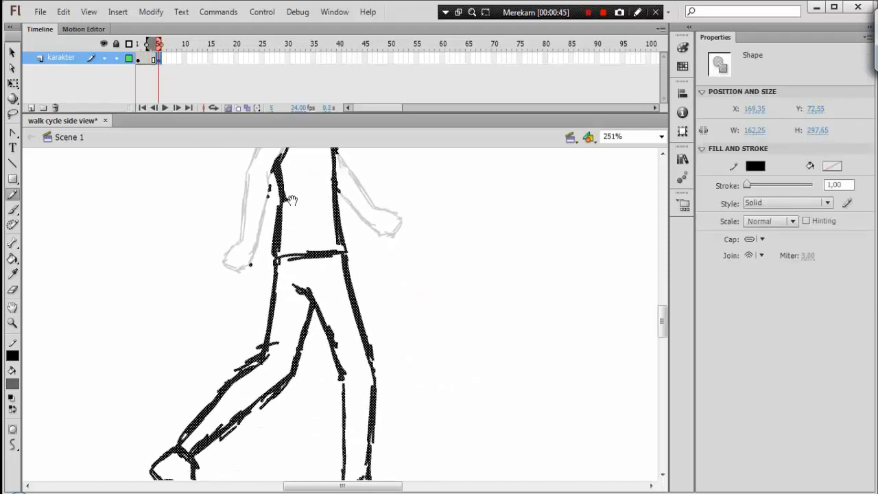
pyautogui.moveTo(292, 199)
pyautogui.mouseDown()
pyautogui.moveTo(320, 183)
pyautogui.moveTo(325, 159)
pyautogui.mouseUp()
pyautogui.press('e')
pyautogui.moveTo(306, 227)
pyautogui.mouseDown()
pyautogui.moveTo(299, 308)
pyautogui.moveTo(210, 406)
pyautogui.moveTo(210, 434)
pyautogui.moveTo(193, 451)
pyautogui.moveTo(236, 467)
pyautogui.mouseUp()
# Step: Lasso the remaining leg lines on frame 5 and delete them
pyautogui.press('l')
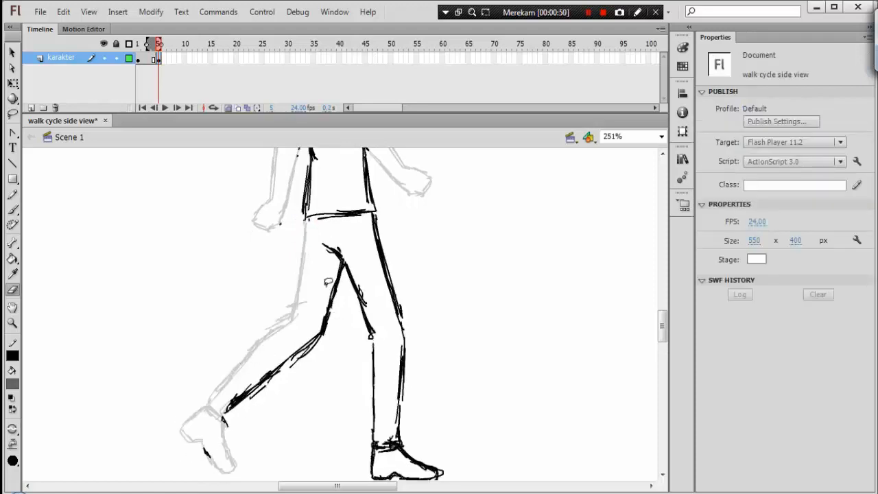
pyautogui.moveTo(286, 256)
pyautogui.mouseDown()
pyautogui.moveTo(446, 319)
pyautogui.moveTo(470, 479)
pyautogui.mouseUp()
pyautogui.moveTo(159, 418); pyautogui.dragTo(305, 233)
pyautogui.press('Delete')
pyautogui.moveTo(198, 403)
pyautogui.mouseDown()
pyautogui.moveTo(176, 455)
pyautogui.moveTo(199, 405)
pyautogui.mouseUp()
pyautogui.press('Delete')
# Step: Lasso the back-swinging arm's forearm and hand on frame 1 and paste them in place on frame 5
pyautogui.moveTo(294, 207); pyautogui.dragTo(301, 328)
pyautogui.click(137, 59)
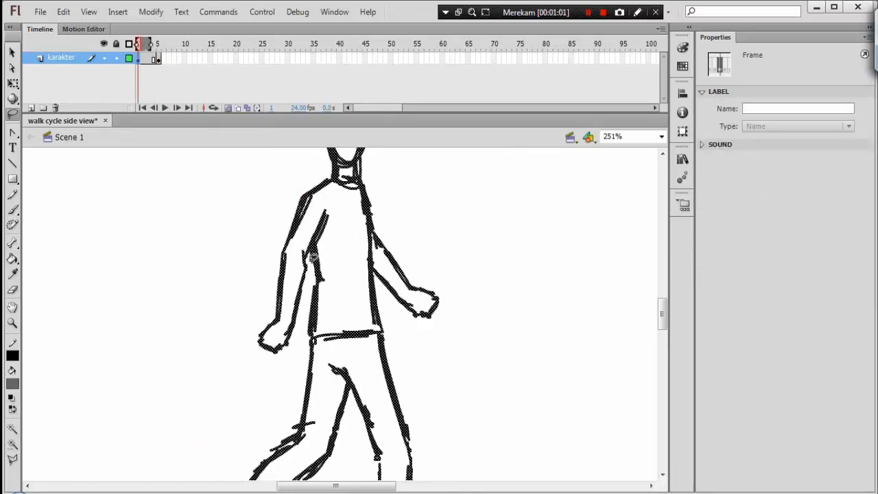
pyautogui.moveTo(310, 261); pyautogui.dragTo(271, 362)
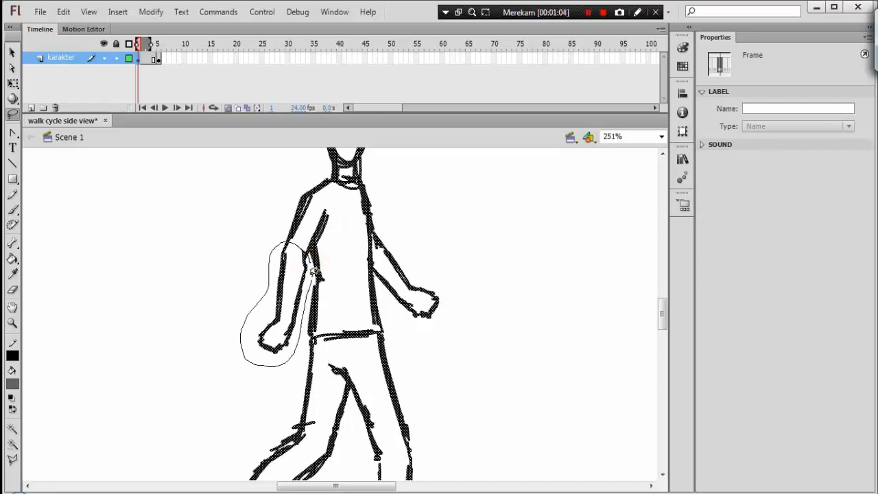
pyautogui.moveTo(330, 234); pyautogui.dragTo(330, 233)
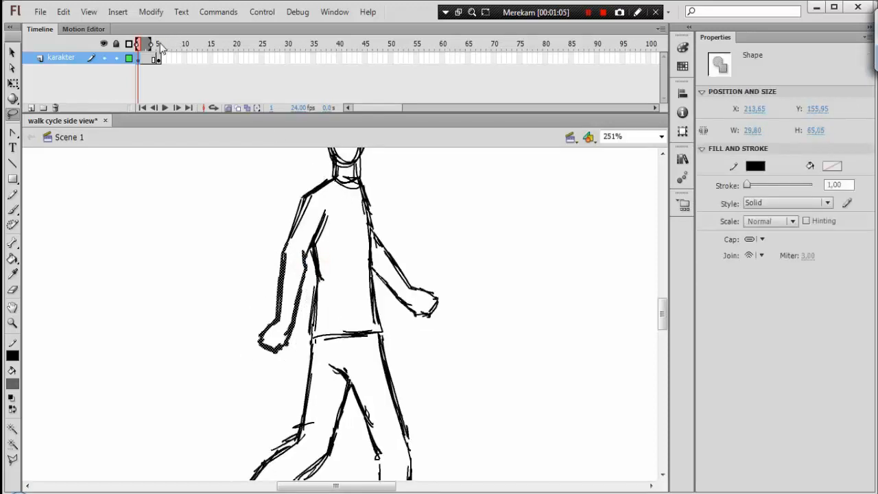
pyautogui.click(159, 45)
pyautogui.rightClick(244, 185)
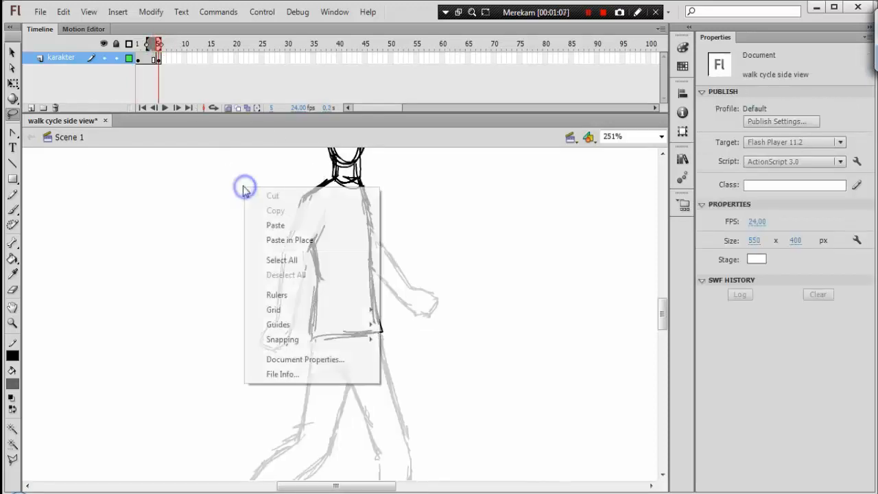
pyautogui.click(294, 242)
# Step: Rotate the pasted forearm toward the torso with Free Transform and position it beside the shirt's back edge
pyautogui.press('q')
pyautogui.hotkey('ctrl', '=')
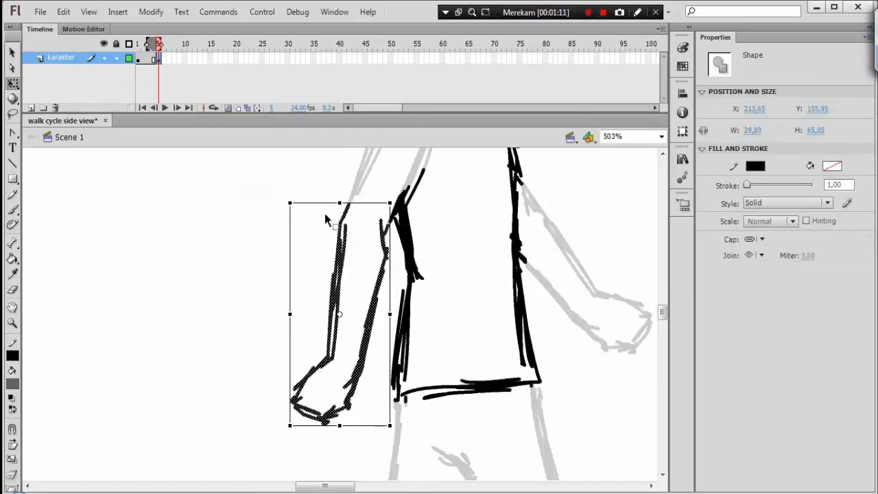
pyautogui.moveTo(428, 197); pyautogui.dragTo(342, 213)
pyautogui.moveTo(309, 212); pyautogui.dragTo(258, 200)
pyautogui.moveTo(297, 356); pyautogui.dragTo(343, 382)
pyautogui.moveTo(388, 429); pyautogui.dragTo(366, 451)
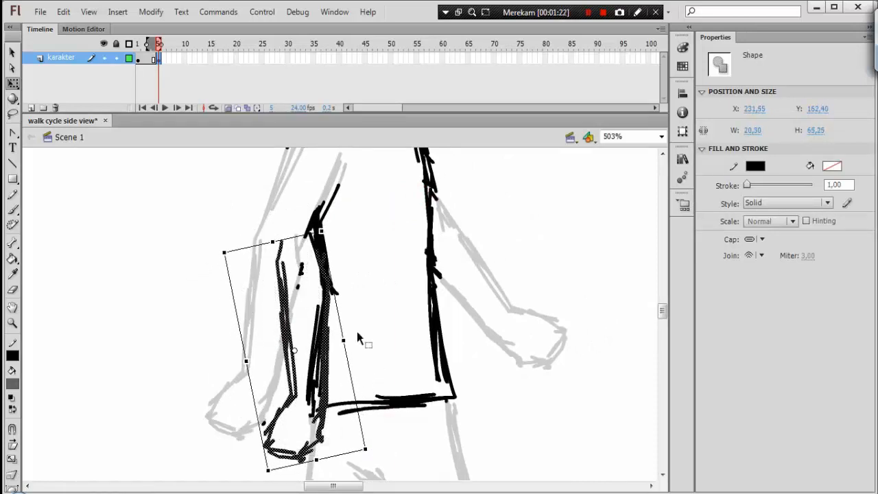
pyautogui.moveTo(359, 257); pyautogui.dragTo(343, 226)
pyautogui.click(351, 303)
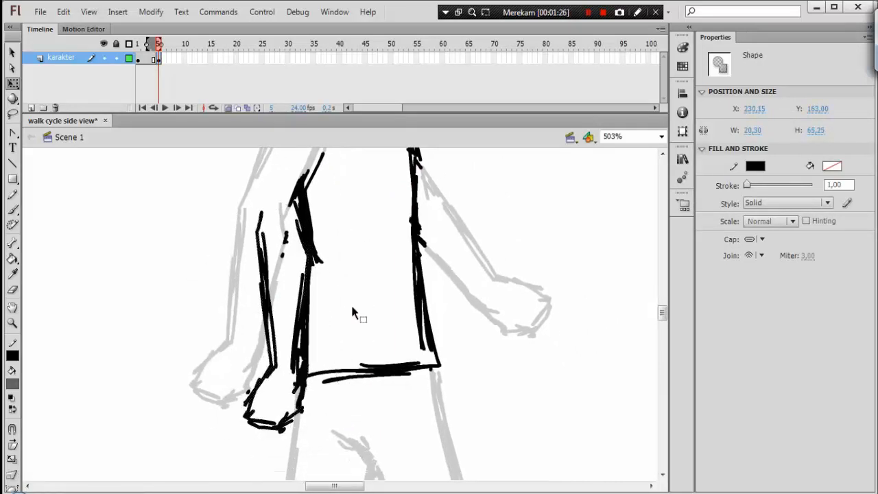
# Step: Lasso the hand of the back arm and rotate it with Free Transform to hang straighter below the forearm
pyautogui.press('l')
pyautogui.moveTo(319, 371)
pyautogui.mouseDown()
pyautogui.moveTo(274, 360)
pyautogui.moveTo(309, 432)
pyautogui.mouseUp()
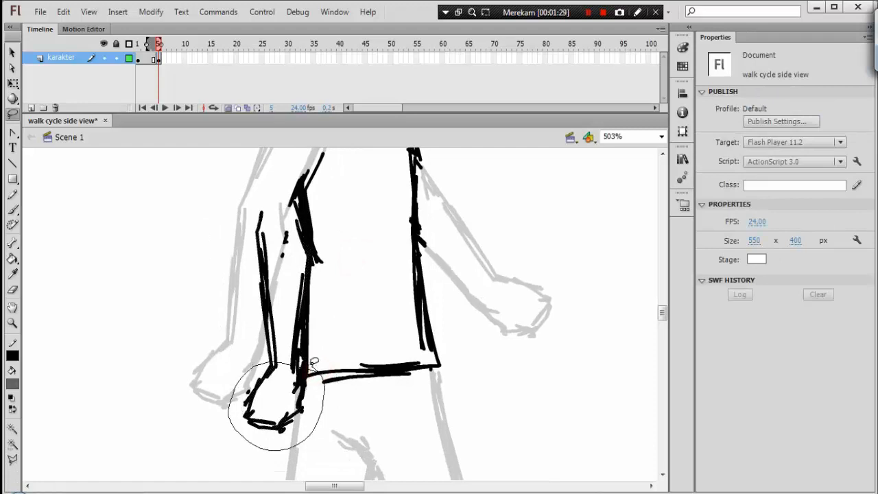
pyautogui.press('q')
pyautogui.moveTo(314, 361)
pyautogui.mouseDown()
pyautogui.moveTo(319, 369)
pyautogui.moveTo(312, 348)
pyautogui.moveTo(296, 342)
pyautogui.moveTo(303, 371)
pyautogui.moveTo(308, 363)
pyautogui.moveTo(273, 380)
pyautogui.mouseUp()
pyautogui.press('v')
# Step: Redraw the wrist, elbow and upper arm lines with the Pencil tool to join the back forearm to the shoulder
pyautogui.press('y')
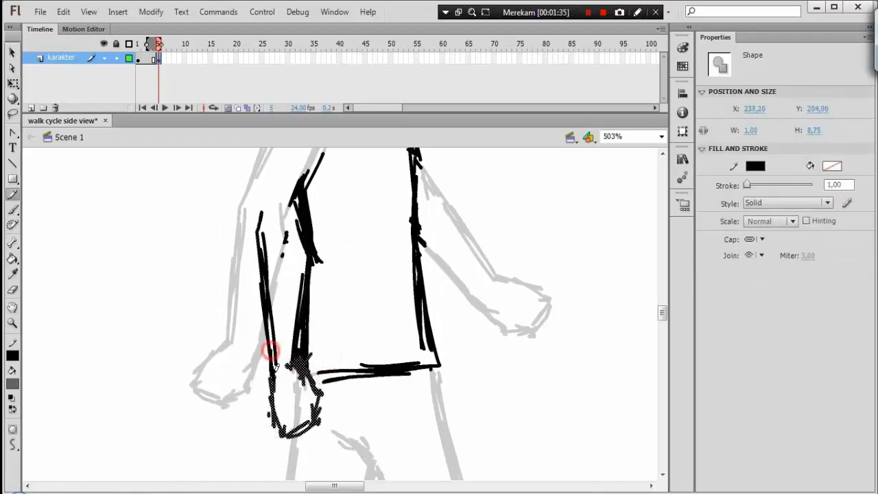
pyautogui.moveTo(300, 331); pyautogui.dragTo(306, 357)
pyautogui.press('space')
pyautogui.moveTo(348, 219); pyautogui.dragTo(340, 292)
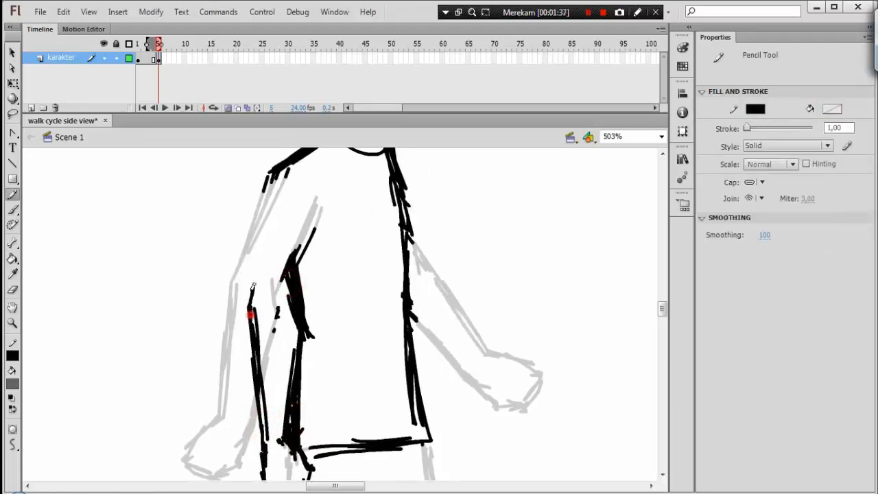
pyautogui.press('space')
pyautogui.moveTo(293, 223); pyautogui.dragTo(287, 253)
pyautogui.moveTo(264, 205); pyautogui.dragTo(243, 308)
pyautogui.moveTo(241, 334); pyautogui.dragTo(247, 265)
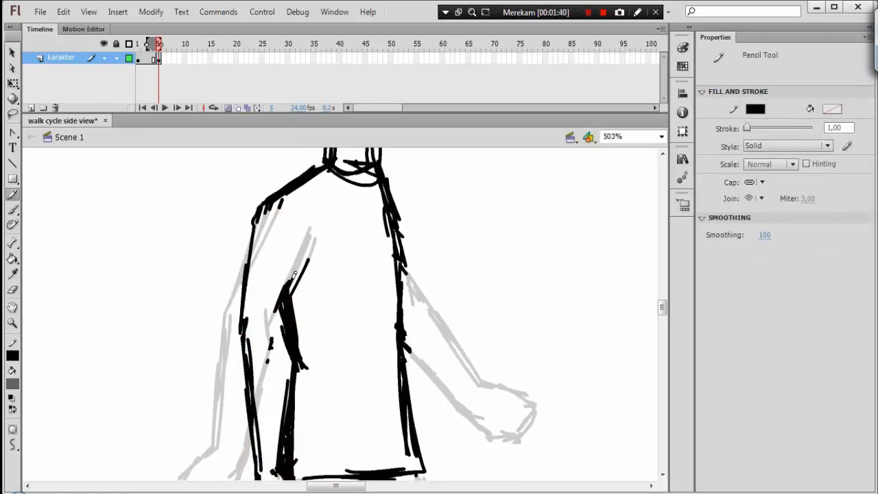
pyautogui.moveTo(286, 297); pyautogui.dragTo(301, 239)
pyautogui.moveTo(289, 291); pyautogui.dragTo(312, 225)
pyautogui.press('space')
pyautogui.moveTo(263, 177); pyautogui.dragTo(249, 265)
pyautogui.press('space')
pyautogui.moveTo(378, 293)
pyautogui.mouseDown()
pyautogui.moveTo(282, 171)
pyautogui.moveTo(349, 233)
pyautogui.mouseUp()
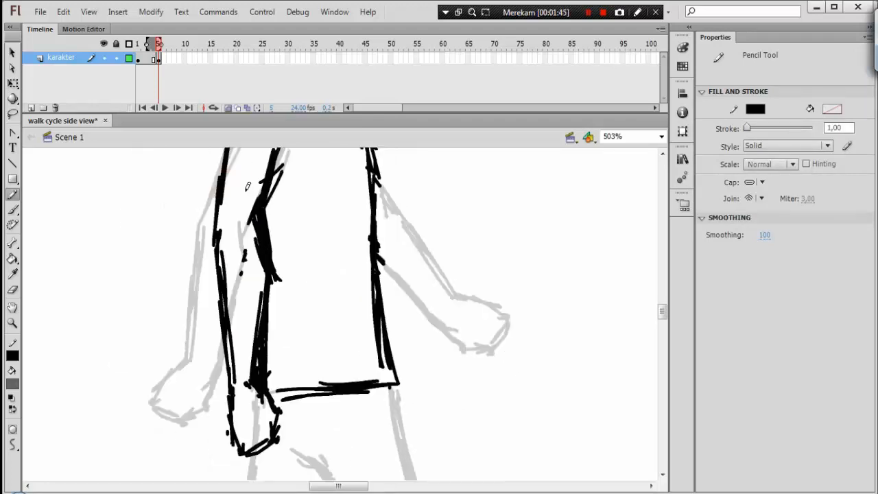
pyautogui.moveTo(257, 214); pyautogui.dragTo(261, 302)
# Step: Lasso the forward arm on frame 1 and paste it in place on frame 5
pyautogui.press('space')
pyautogui.moveTo(371, 270)
pyautogui.mouseDown()
pyautogui.moveTo(298, 345)
pyautogui.moveTo(273, 306)
pyautogui.mouseUp()
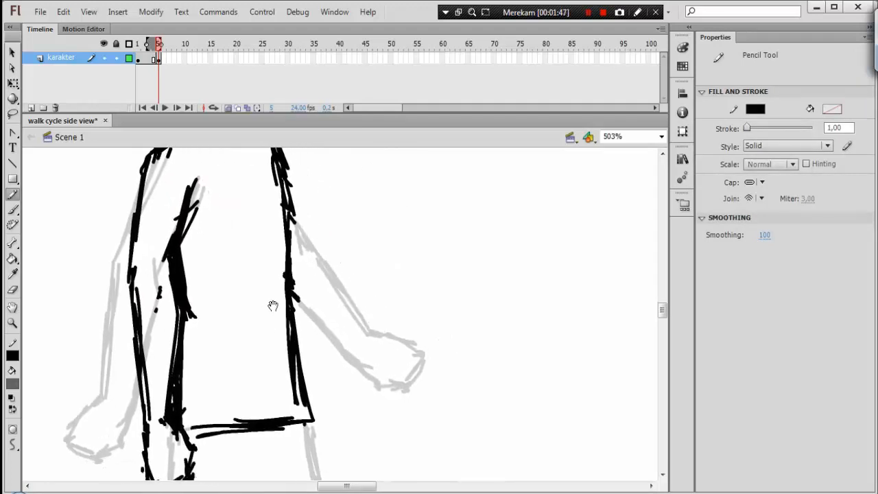
pyautogui.click(138, 59)
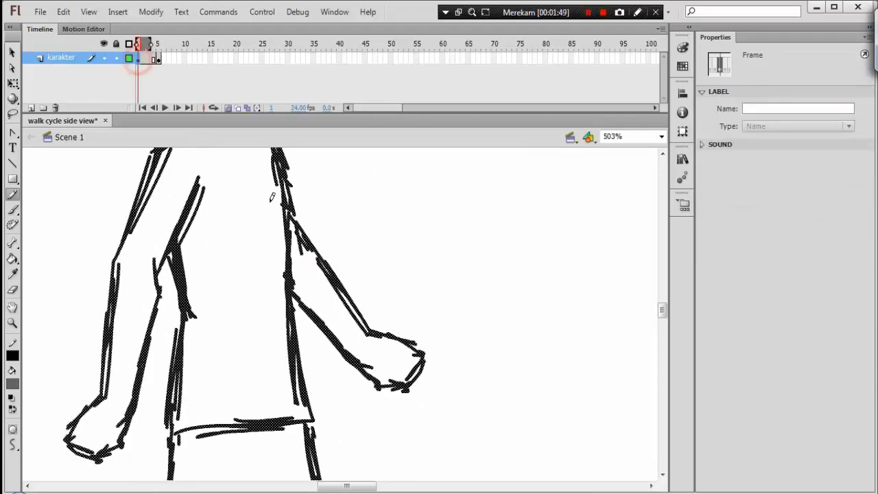
pyautogui.press('l')
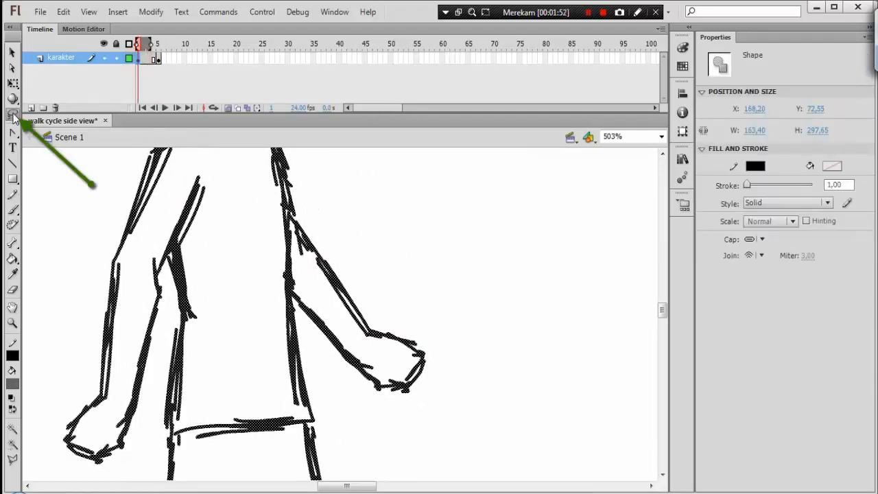
pyautogui.moveTo(295, 209)
pyautogui.mouseDown()
pyautogui.moveTo(435, 298)
pyautogui.moveTo(361, 413)
pyautogui.mouseUp()
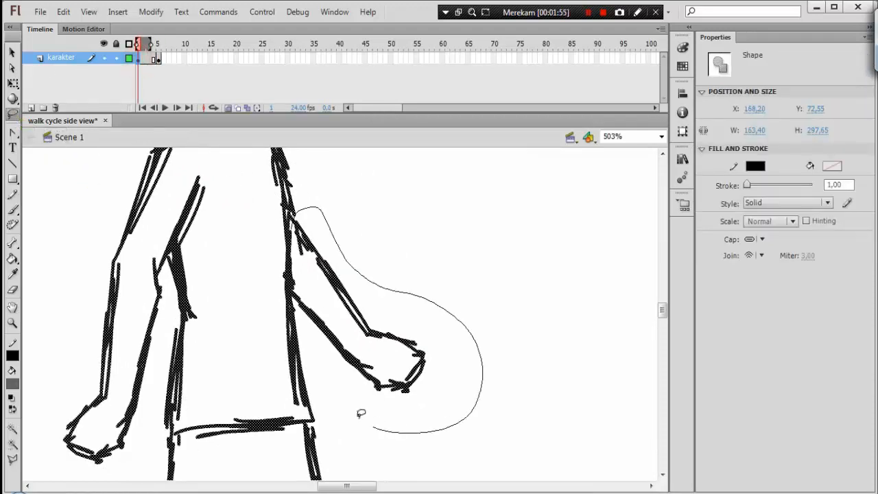
pyautogui.moveTo(307, 337); pyautogui.dragTo(338, 191)
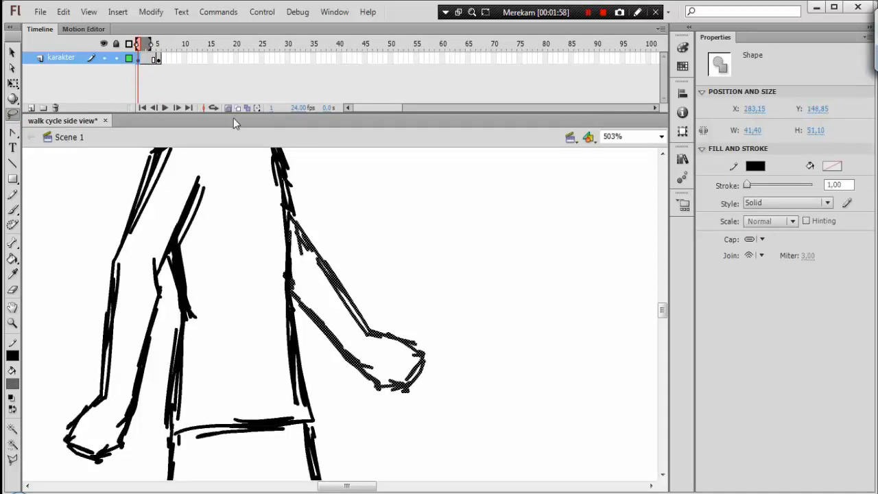
pyautogui.click(157, 58)
pyautogui.rightClick(403, 180)
pyautogui.click(456, 237)
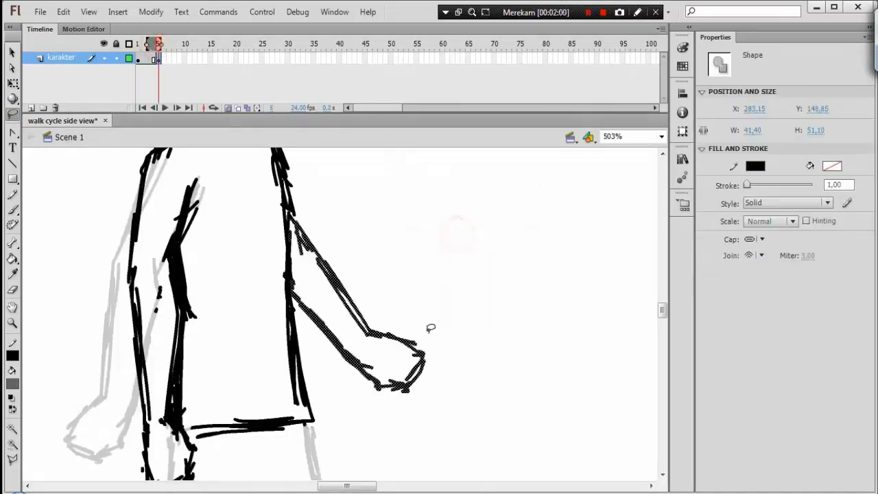
# Step: Rotate the pasted forward arm downward with Free Transform and move it against the front of the torso
pyautogui.press('q')
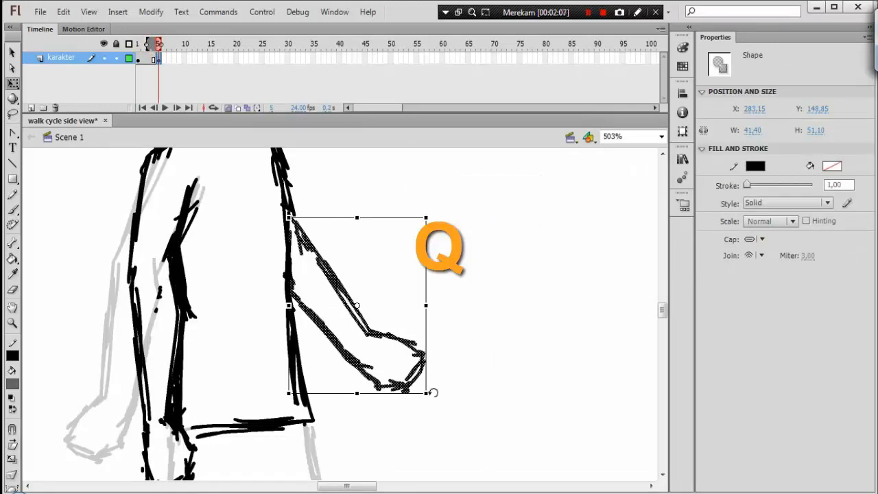
pyautogui.moveTo(433, 392); pyautogui.dragTo(383, 424)
pyautogui.moveTo(350, 273); pyautogui.dragTo(316, 286)
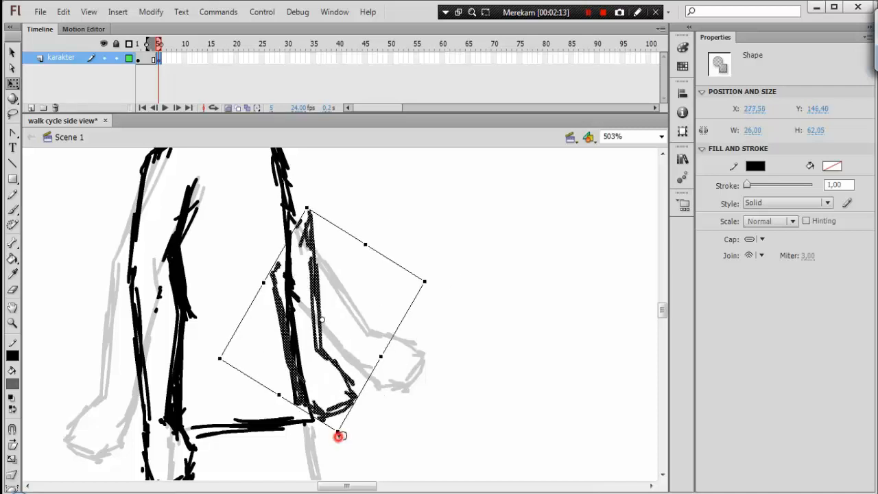
pyautogui.moveTo(339, 435); pyautogui.dragTo(366, 427)
pyautogui.moveTo(308, 289); pyautogui.dragTo(299, 293)
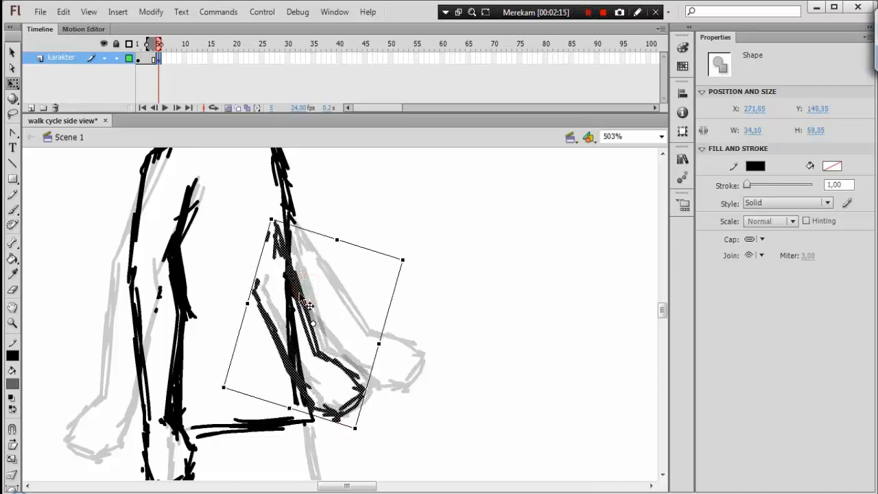
pyautogui.press('space')
pyautogui.moveTo(412, 355); pyautogui.dragTo(408, 317)
pyautogui.moveTo(298, 263)
pyautogui.mouseDown()
pyautogui.moveTo(316, 297)
pyautogui.moveTo(269, 281)
pyautogui.moveTo(290, 359)
pyautogui.moveTo(271, 269)
pyautogui.moveTo(272, 205)
pyautogui.moveTo(295, 266)
pyautogui.mouseUp()
pyautogui.click(429, 229)
# Step: Erase the stray lines along the chest edge and the inner upper arm on frame 5
pyautogui.press('e')
pyautogui.press('space')
pyautogui.moveTo(262, 148); pyautogui.dragTo(261, 190)
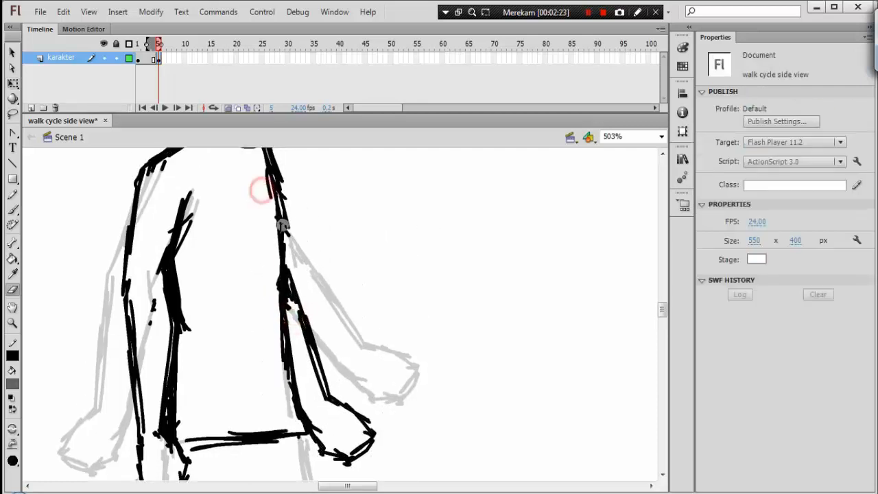
pyautogui.click(288, 169)
pyautogui.moveTo(198, 212); pyautogui.dragTo(192, 232)
# Step: Lasso the front leg's lower leg and foot on frame 1 and paste them in place on frame 5
pyautogui.press('space')
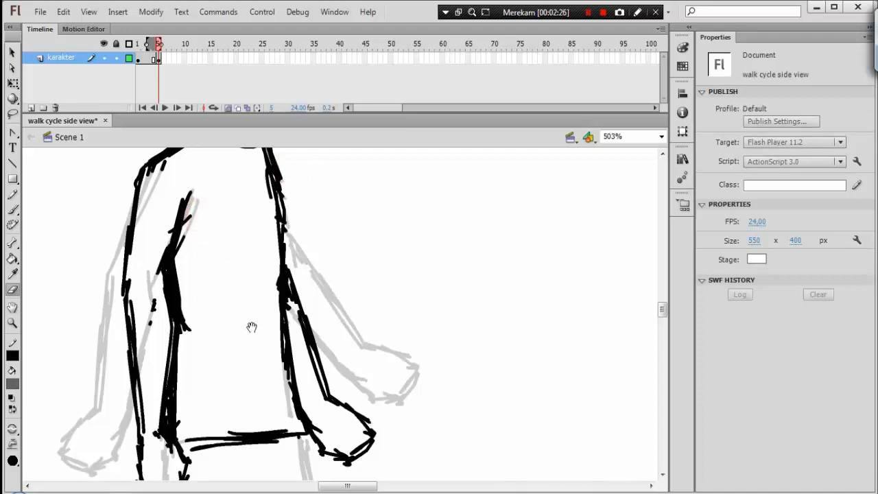
pyautogui.moveTo(254, 361); pyautogui.dragTo(279, 197)
pyautogui.click(140, 60)
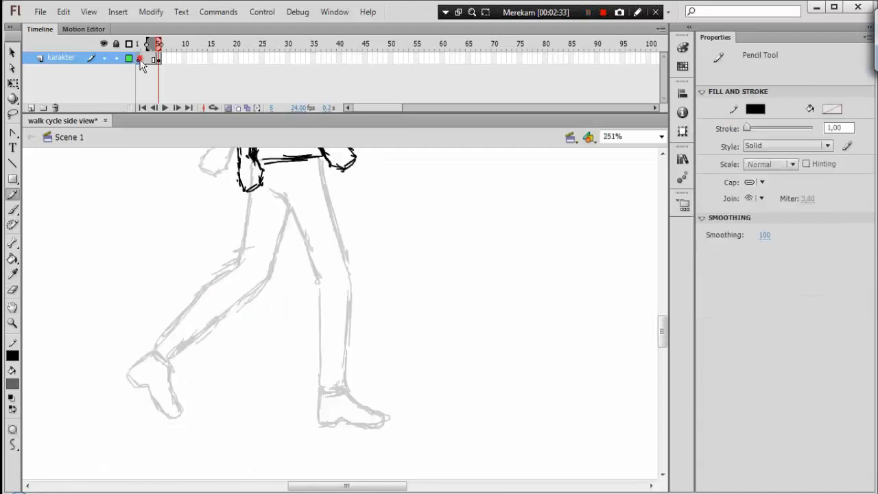
pyautogui.click(140, 61)
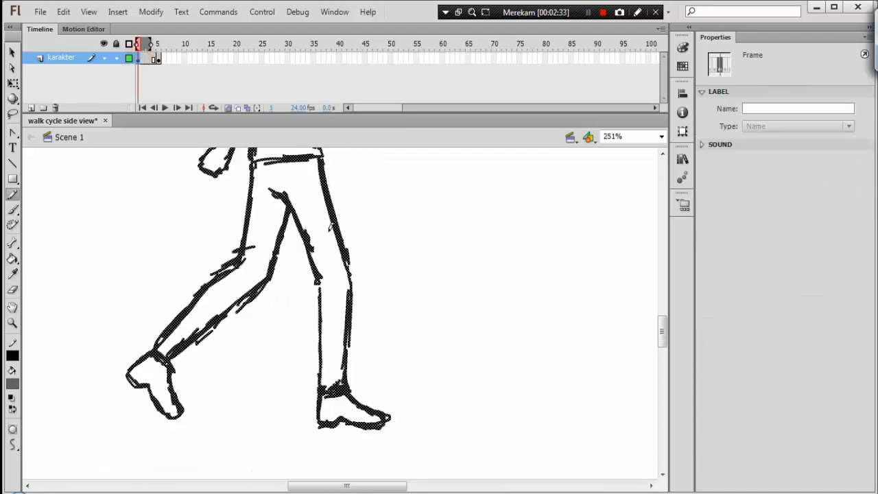
pyautogui.press('l')
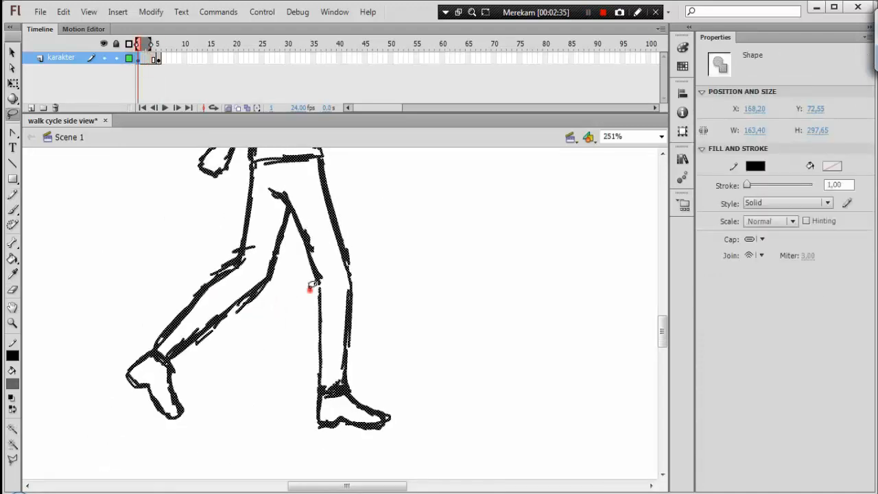
pyautogui.moveTo(312, 284)
pyautogui.mouseDown()
pyautogui.moveTo(332, 274)
pyautogui.moveTo(370, 273)
pyautogui.mouseUp()
pyautogui.moveTo(369, 364)
pyautogui.mouseDown()
pyautogui.moveTo(311, 454)
pyautogui.moveTo(274, 353)
pyautogui.moveTo(314, 283)
pyautogui.mouseUp()
pyautogui.hotkey('ctrl', 'c')
pyautogui.click(158, 57)
pyautogui.rightClick(374, 189)
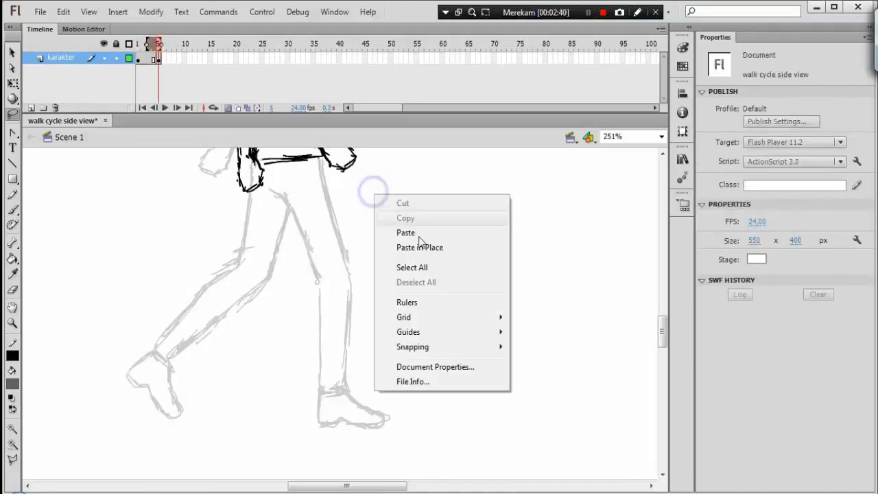
pyautogui.click(419, 248)
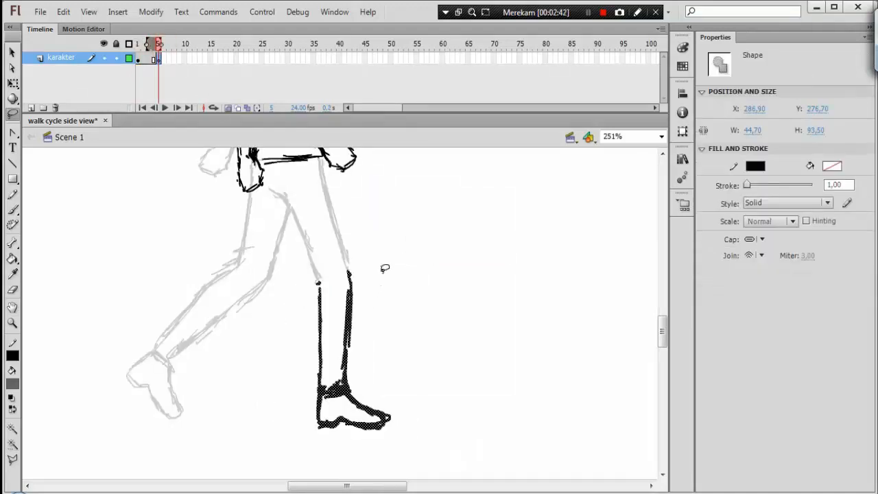
pyautogui.press('v')
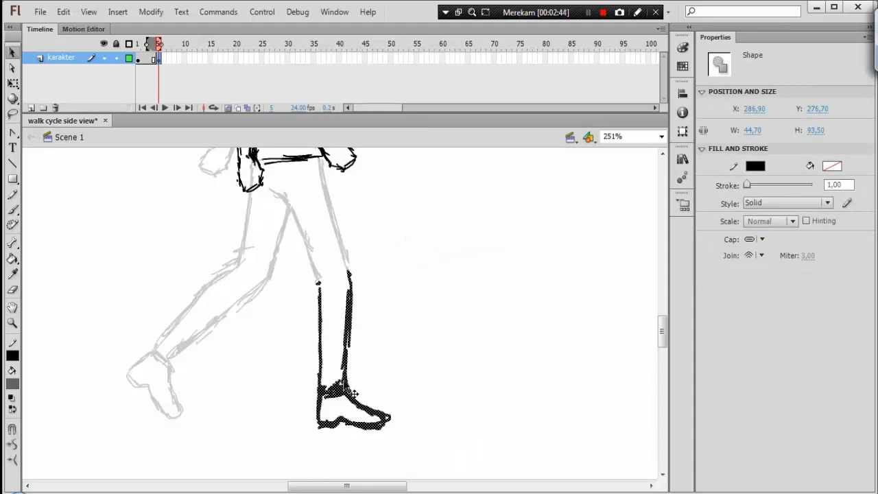
# Step: Move the pasted front lower leg back beneath the torso and pencil in the thigh lines connecting it to the hips
pyautogui.moveTo(355, 393); pyautogui.dragTo(290, 399)
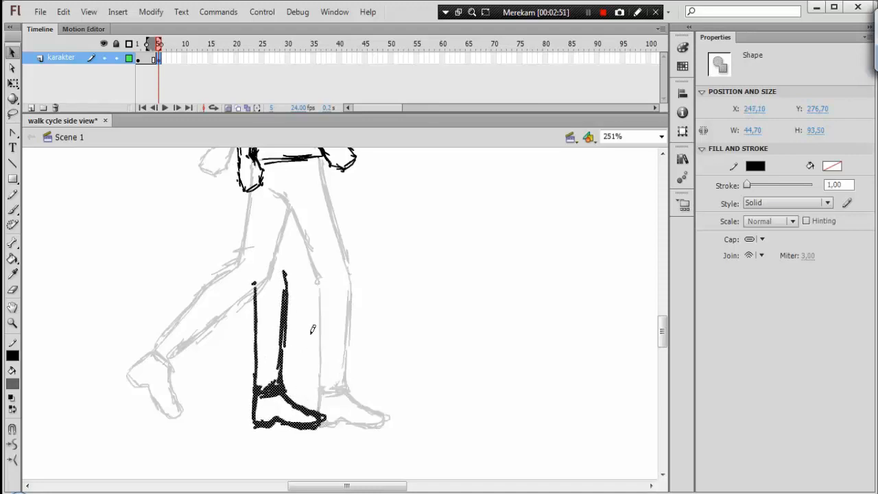
pyautogui.press('y')
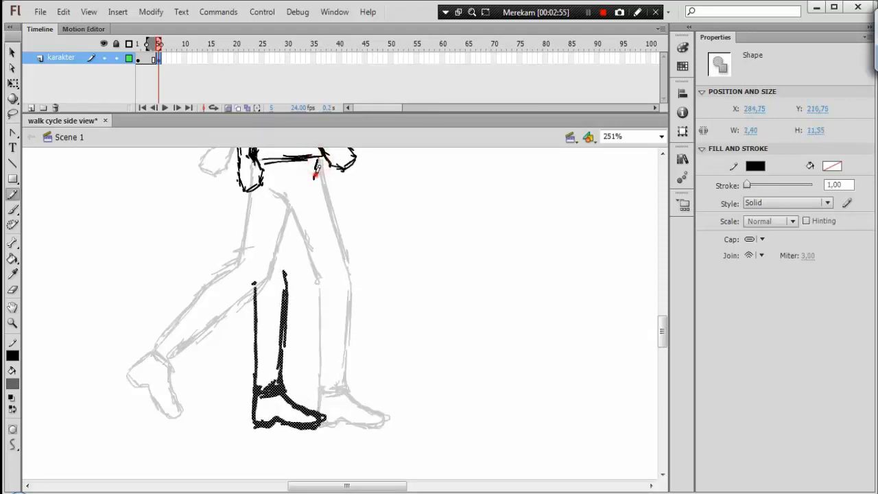
pyautogui.moveTo(319, 160); pyautogui.dragTo(289, 277)
pyautogui.moveTo(248, 194); pyautogui.dragTo(256, 306)
pyautogui.moveTo(319, 161); pyautogui.dragTo(304, 208)
pyautogui.moveTo(263, 163)
pyautogui.mouseDown()
pyautogui.moveTo(320, 157)
pyautogui.moveTo(317, 187)
pyautogui.moveTo(264, 193)
pyautogui.moveTo(306, 188)
pyautogui.mouseUp()
pyautogui.moveTo(307, 234); pyautogui.dragTo(309, 175)
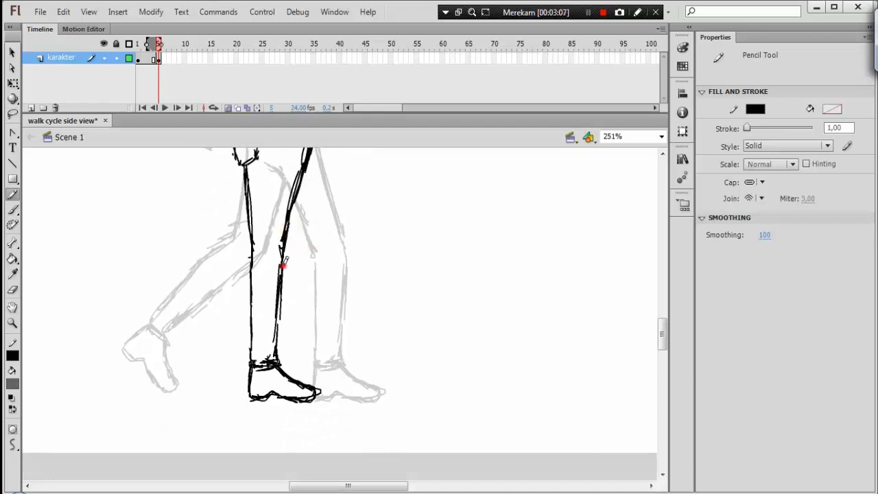
# Step: Lasso the rear leg's lower leg and foot on frame 1 and paste them in place on frame 5
pyautogui.click(139, 58)
pyautogui.press('l')
pyautogui.moveTo(212, 231)
pyautogui.mouseDown()
pyautogui.moveTo(267, 280)
pyautogui.moveTo(111, 360)
pyautogui.moveTo(250, 221)
pyautogui.mouseUp()
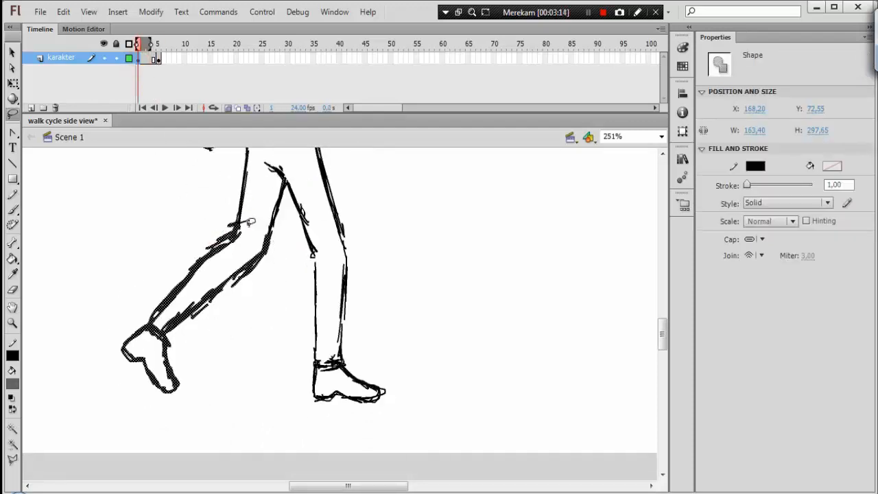
pyautogui.hotkey('ctrl', 'c')
pyautogui.click(159, 58)
pyautogui.rightClick(376, 171)
pyautogui.click(420, 232)
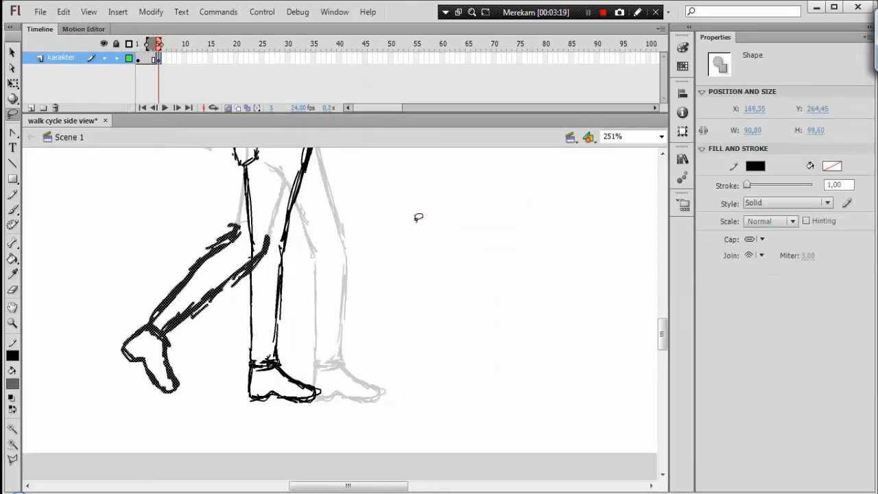
# Step: Move the pasted rear lower leg forward and rotate it slightly counterclockwise with Free Transform, placing its knee behind the front leg
pyautogui.press('q')
pyautogui.moveTo(254, 254); pyautogui.dragTo(289, 252)
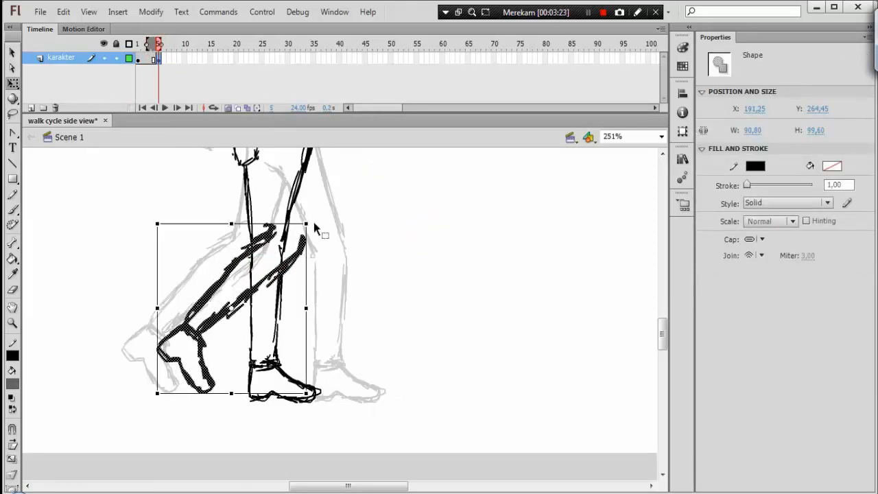
pyautogui.moveTo(314, 227); pyautogui.dragTo(298, 217)
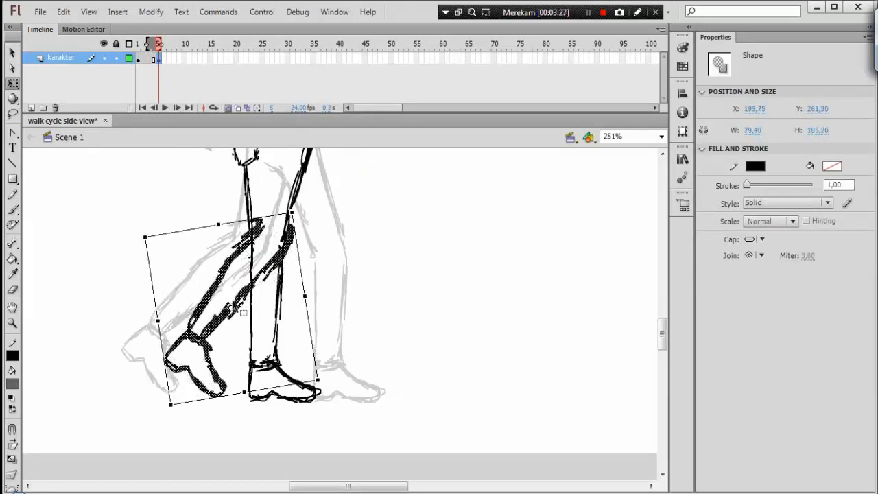
pyautogui.press('v')
pyautogui.moveTo(221, 317); pyautogui.dragTo(216, 313)
pyautogui.press('space')
pyautogui.moveTo(303, 235); pyautogui.dragTo(283, 275)
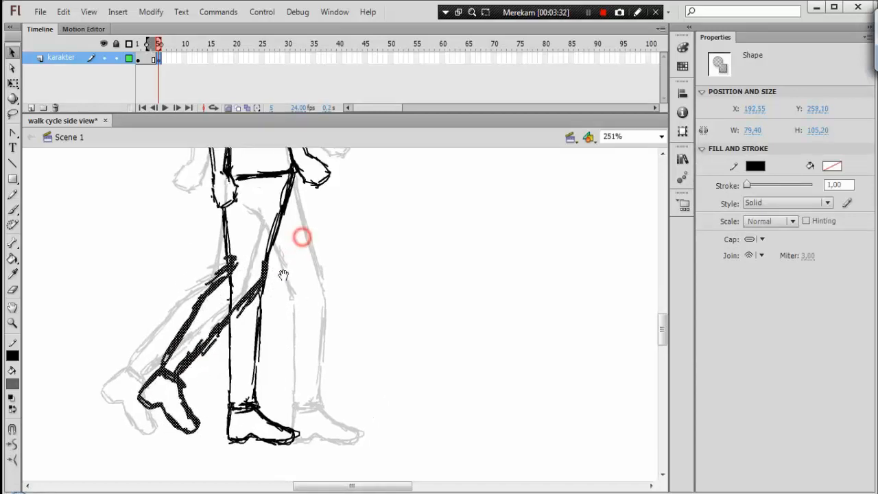
# Step: Erase the rear leg lines overlapping the front leg and pencil the rear thigh and knee in front of it
pyautogui.press('e')
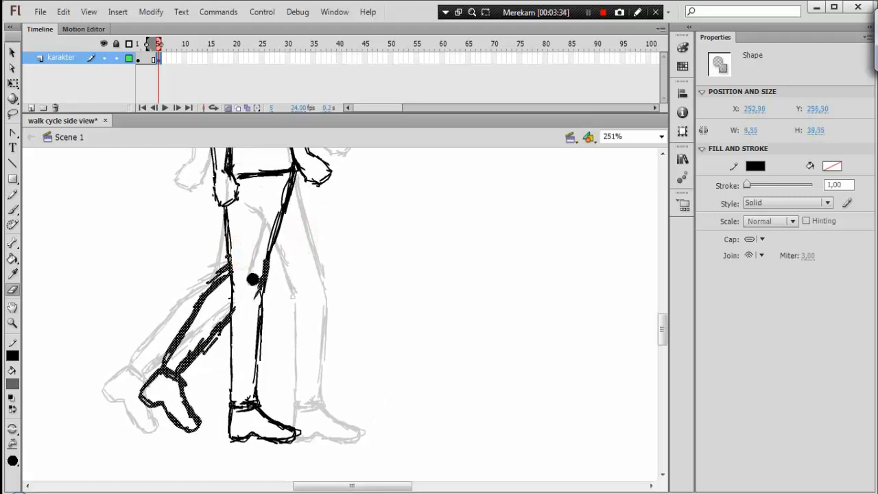
pyautogui.press('y')
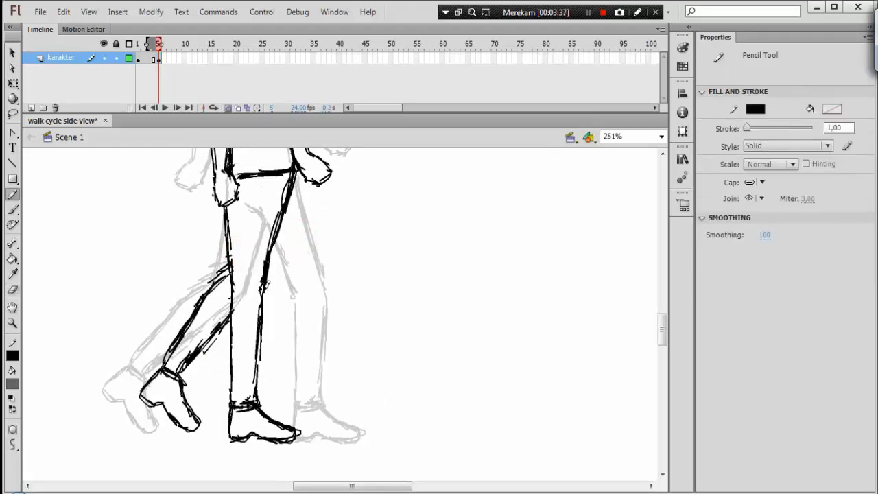
pyautogui.moveTo(263, 291); pyautogui.dragTo(283, 263)
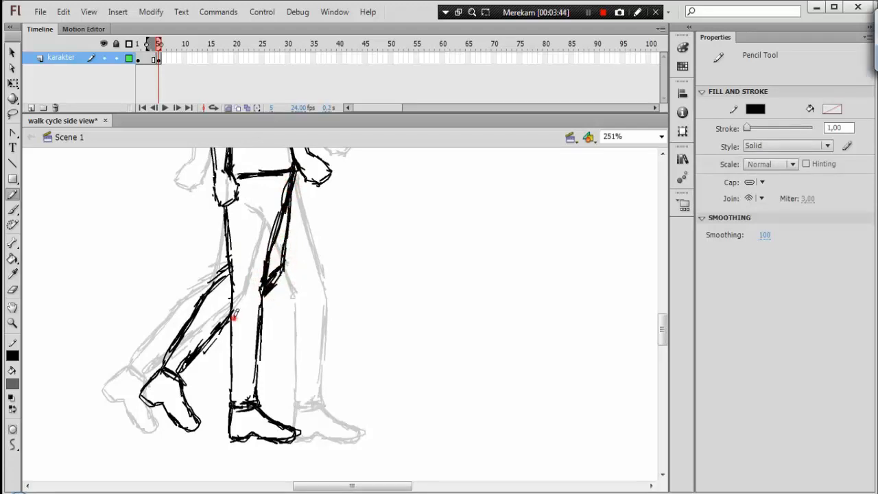
pyautogui.press('e')
pyautogui.moveTo(273, 273)
pyautogui.mouseDown()
pyautogui.moveTo(281, 271)
pyautogui.moveTo(271, 291)
pyautogui.mouseUp()
pyautogui.press('y')
pyautogui.moveTo(286, 233); pyautogui.dragTo(280, 271)
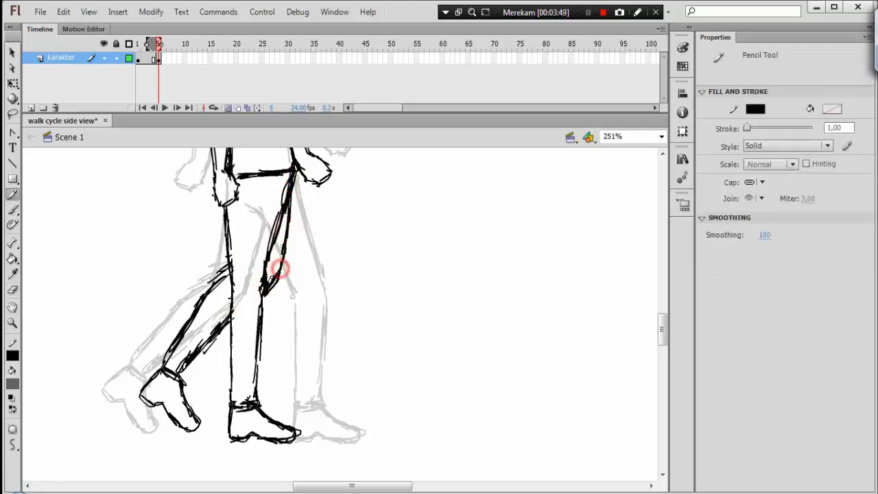
pyautogui.moveTo(267, 218); pyautogui.dragTo(262, 256)
# Step: Fit the whole stage in the window and turn off onion skinning
pyautogui.press('v')
pyautogui.click(661, 136)
pyautogui.click(654, 146)
pyautogui.click(228, 108)
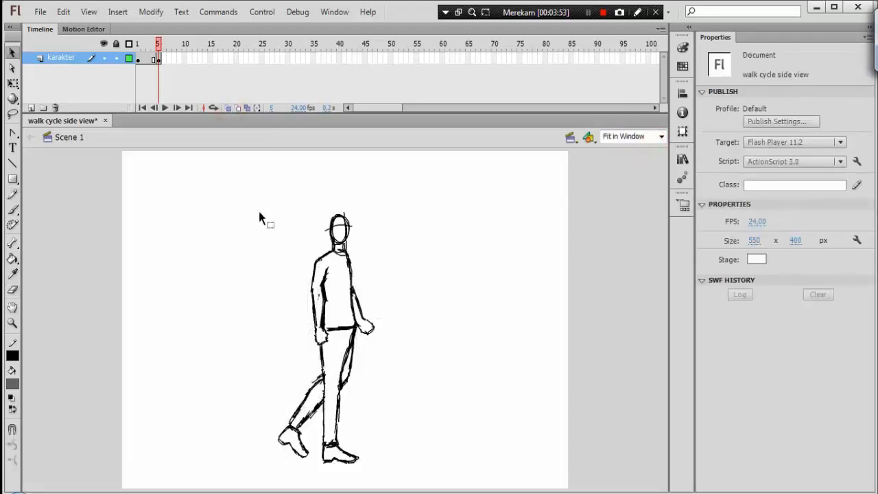
pyautogui.press('t')
pyautogui.click(302, 220)
pyautogui.click(299, 221)
# Step: Pencil a circled 2 beside the head on frame 5 and a circled 1 with the word key on frame 1
pyautogui.press('y')
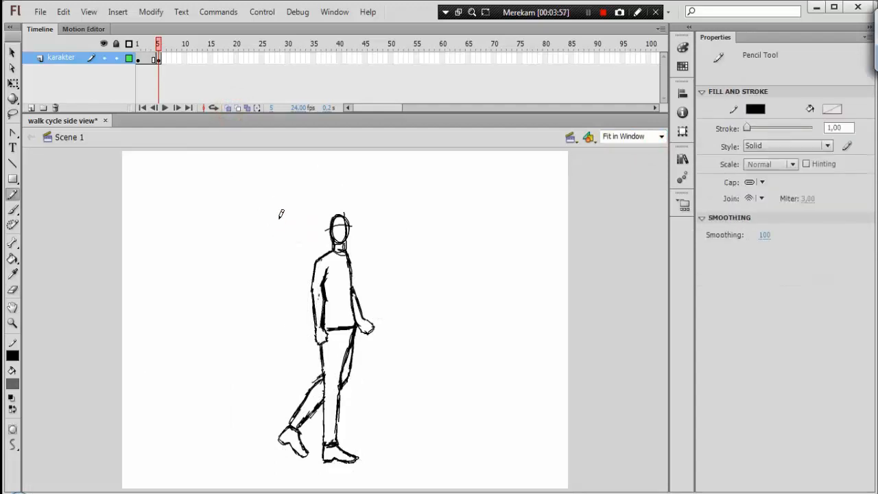
pyautogui.moveTo(278, 219)
pyautogui.mouseDown()
pyautogui.moveTo(288, 230)
pyautogui.moveTo(289, 210)
pyautogui.mouseUp()
pyautogui.moveTo(158, 46)
pyautogui.mouseDown()
pyautogui.moveTo(139, 46)
pyautogui.moveTo(160, 50)
pyautogui.mouseUp()
pyautogui.click(230, 110)
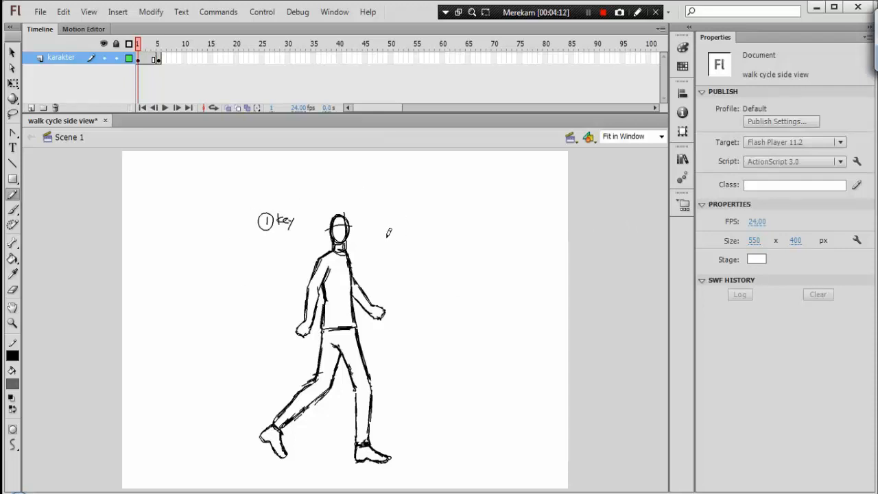
pyautogui.press('v')
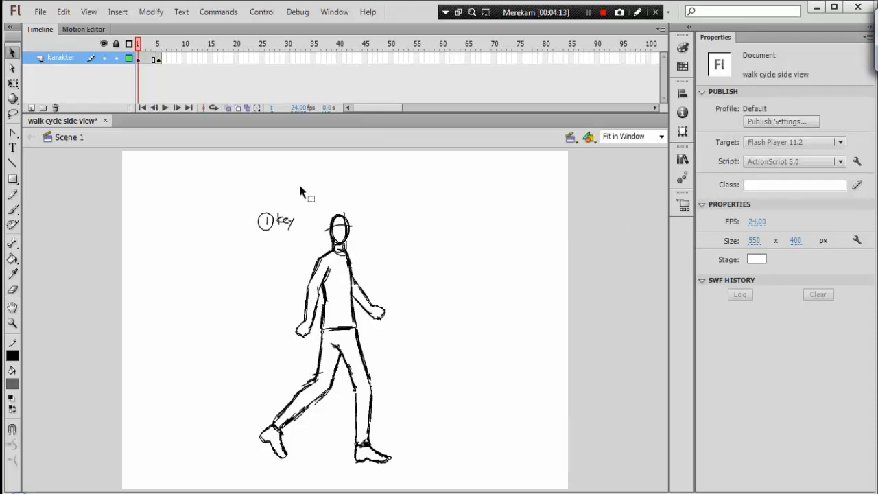
# Step: Select the entire drawing on frame 5 and move it slightly downward
pyautogui.hotkey('ctrl', '=')
pyautogui.click(661, 136)
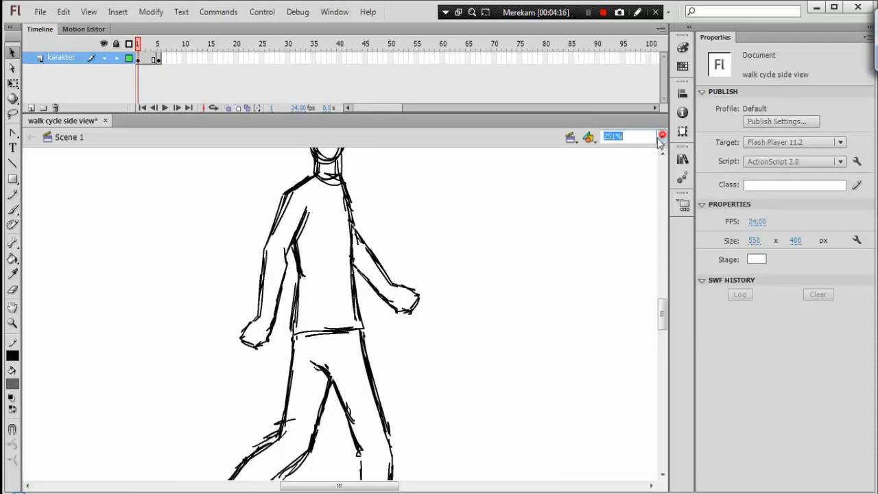
pyautogui.click(621, 148)
pyautogui.click(159, 44)
pyautogui.moveTo(162, 42)
pyautogui.mouseDown()
pyautogui.moveTo(145, 46)
pyautogui.moveTo(162, 44)
pyautogui.mouseUp()
pyautogui.click(159, 59)
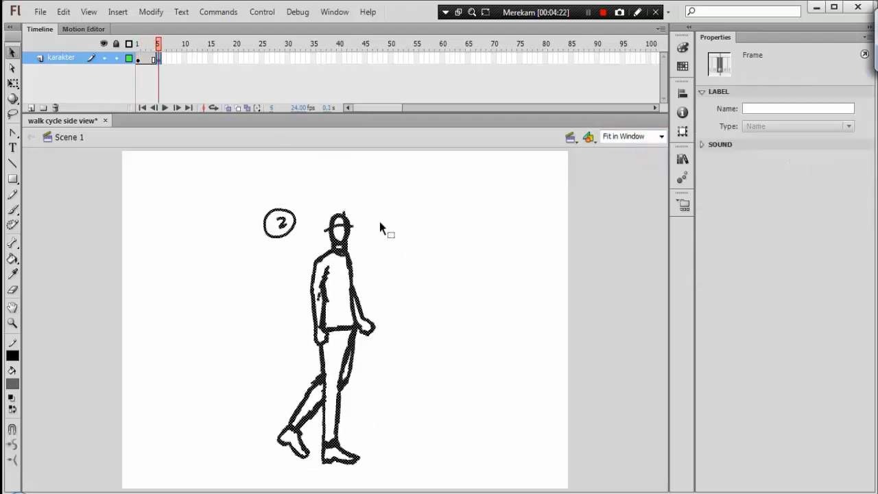
pyautogui.moveTo(358, 236)
pyautogui.mouseDown()
pyautogui.moveTo(357, 222)
pyautogui.moveTo(359, 247)
pyautogui.mouseUp()
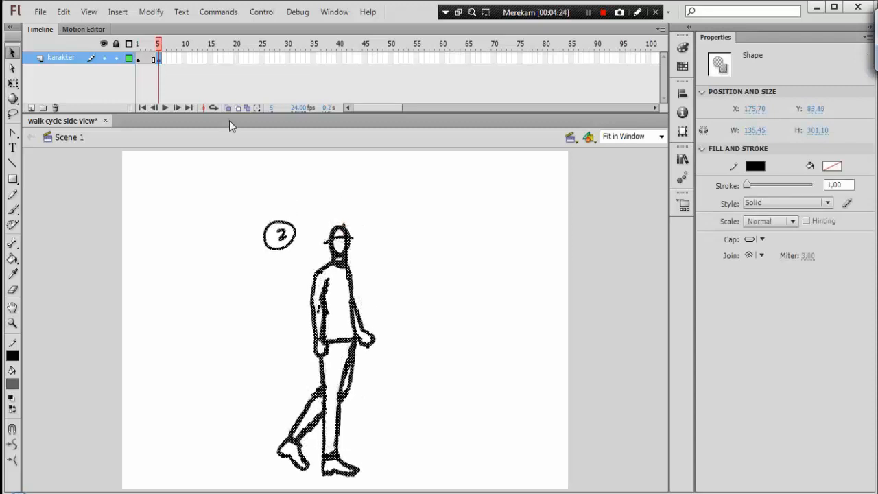
# Step: Turn on onion skinning and move the whole frame 5 drawing up so its head sits slightly above the frame 1 head
pyautogui.click(229, 108)
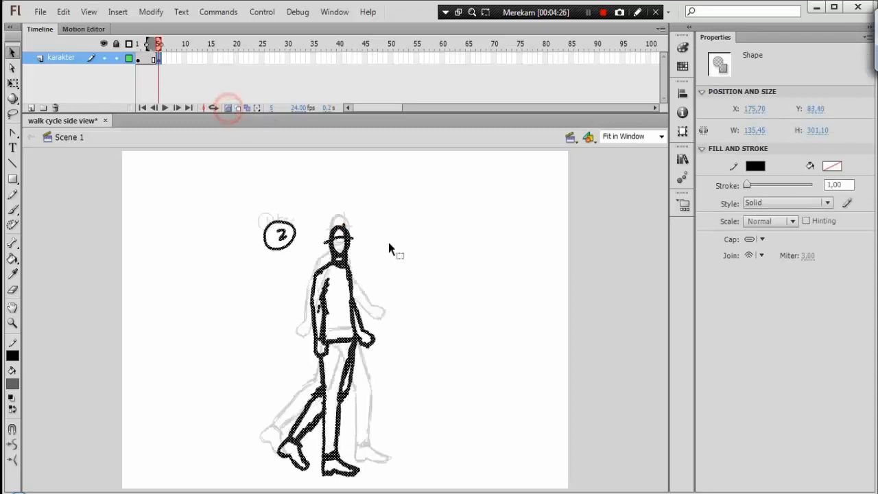
pyautogui.hotkey('ctrl', '=')
pyautogui.click(139, 60)
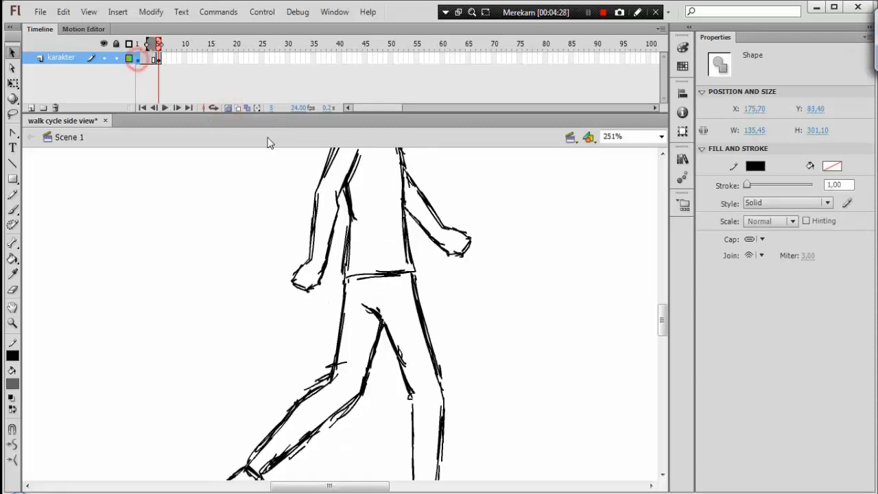
pyautogui.press('space')
pyautogui.moveTo(386, 163); pyautogui.dragTo(347, 326)
pyautogui.click(158, 60)
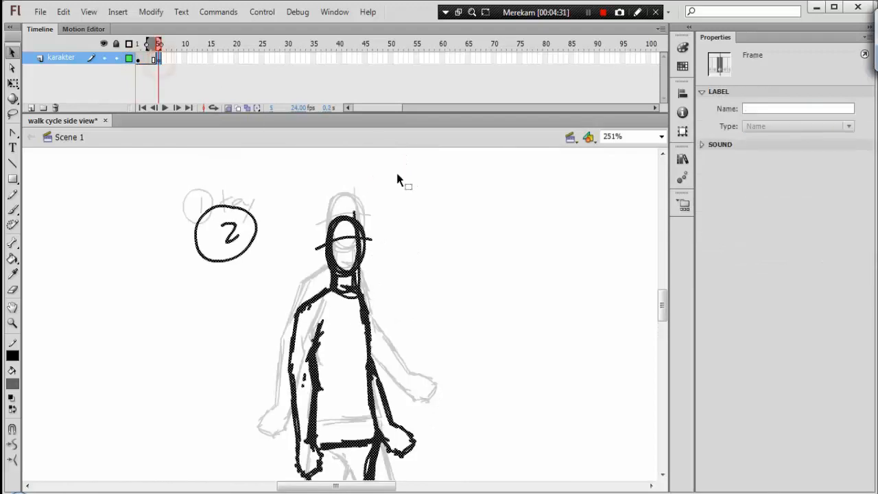
pyautogui.moveTo(345, 225)
pyautogui.mouseDown()
pyautogui.moveTo(355, 194)
pyautogui.moveTo(355, 221)
pyautogui.moveTo(356, 200)
pyautogui.mouseUp()
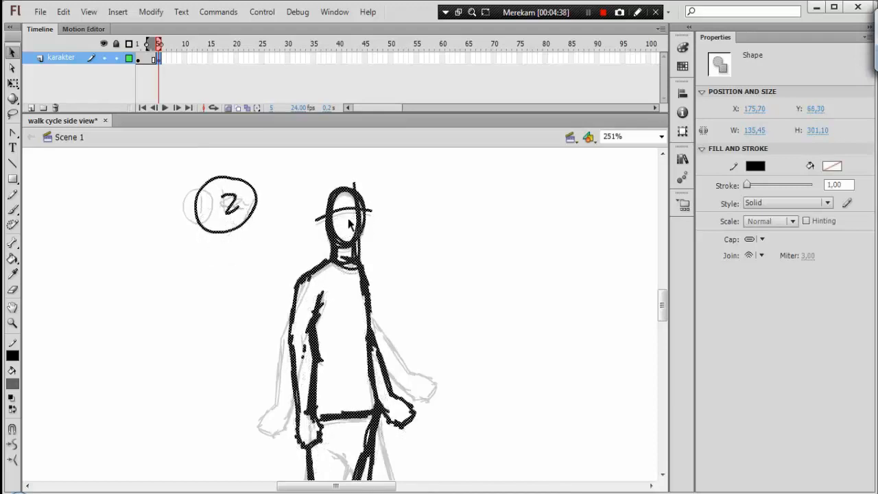
# Step: Fit the stage in the window, turn off onion skinning and scrub between frames 1 and 5 to compare the poses
pyautogui.click(662, 137)
pyautogui.click(630, 147)
pyautogui.click(614, 166)
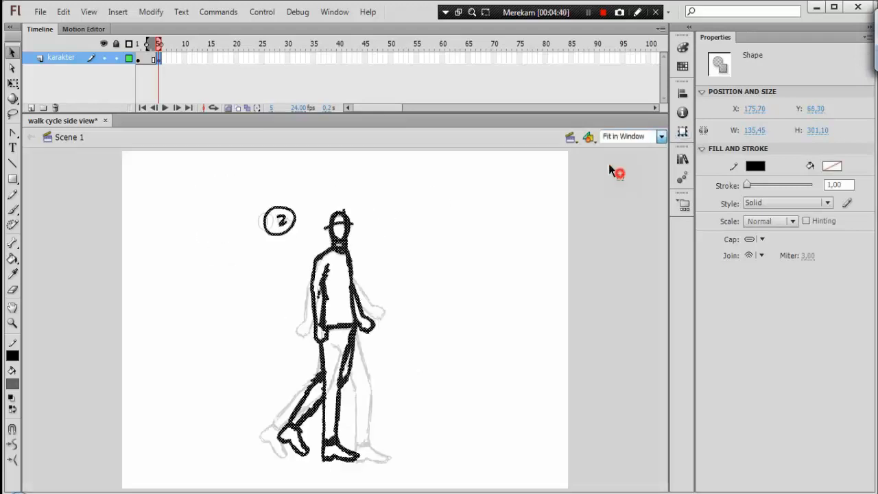
pyautogui.click(229, 109)
pyautogui.click(228, 107)
pyautogui.click(157, 44)
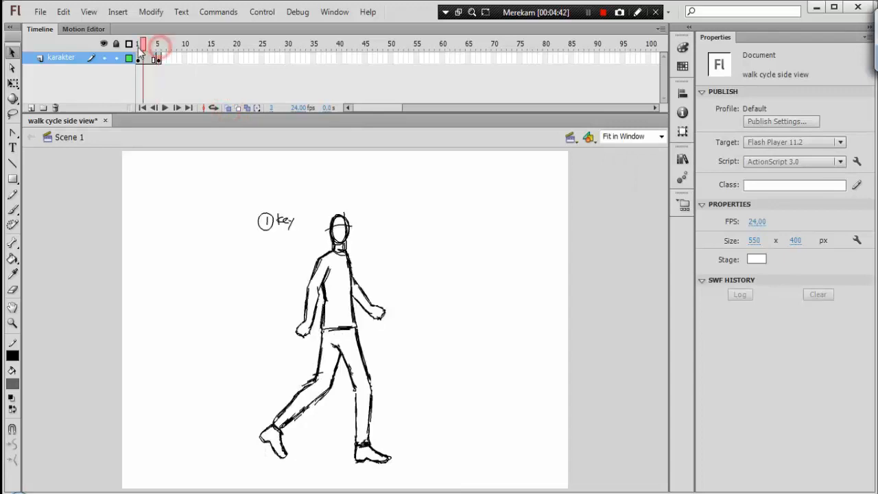
pyautogui.moveTo(157, 50)
pyautogui.mouseDown()
pyautogui.moveTo(143, 50)
pyautogui.moveTo(158, 52)
pyautogui.mouseUp()
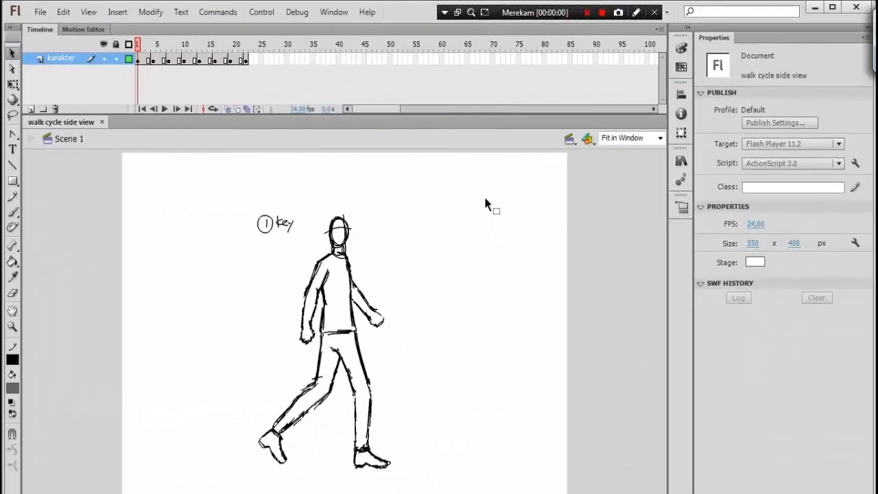
# Step: Step through the numbered walk poses on the timeline from frame 1 to frame 22 to review the full cycle
pyautogui.click(140, 47)
pyautogui.moveTo(189, 186)
pyautogui.mouseDown()
pyautogui.moveTo(245, 309)
pyautogui.moveTo(489, 493)
pyautogui.moveTo(496, 476)
pyautogui.moveTo(501, 480)
pyautogui.mouseUp()
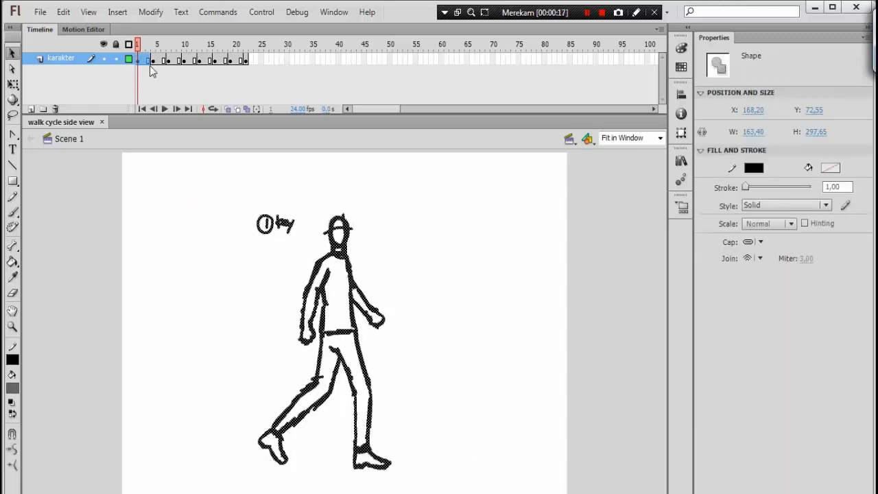
pyautogui.click(158, 47)
pyautogui.click(169, 47)
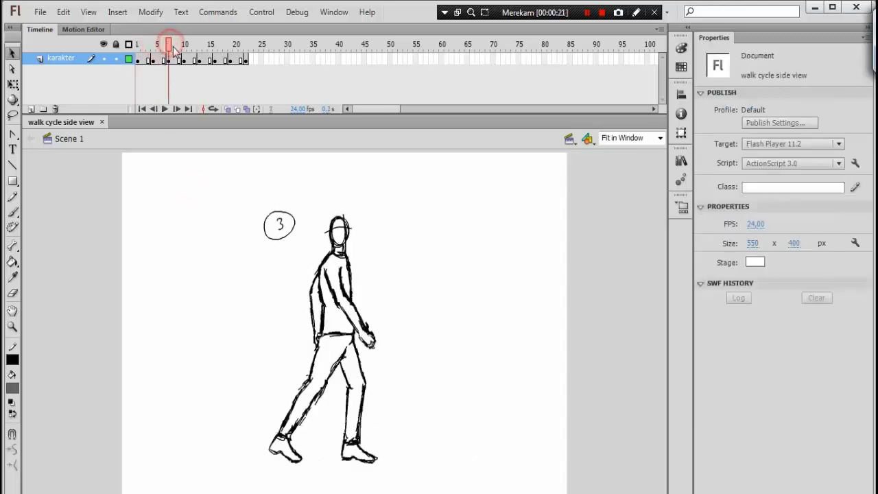
pyautogui.click(189, 46)
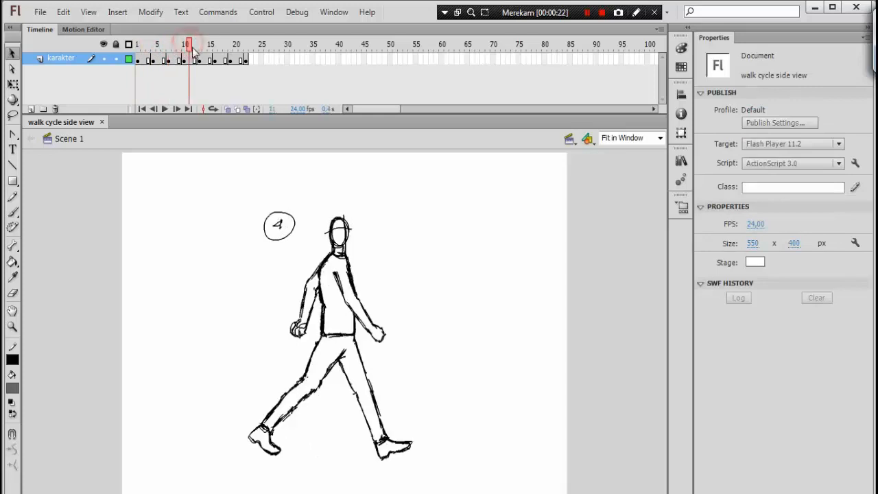
pyautogui.click(204, 46)
pyautogui.click(214, 46)
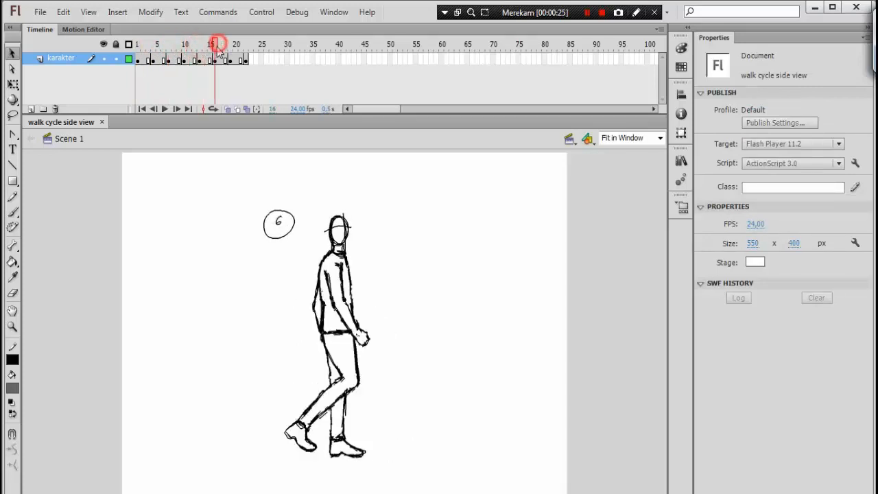
pyautogui.click(234, 45)
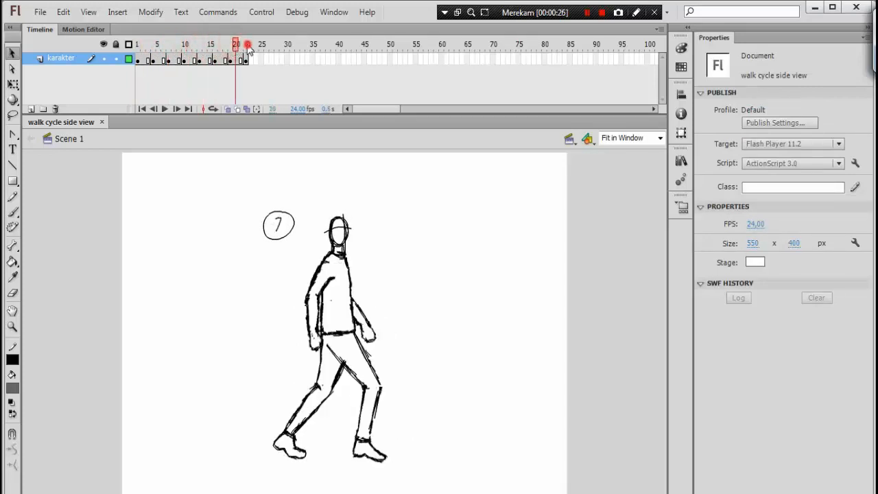
pyautogui.click(246, 45)
pyautogui.press('Return')
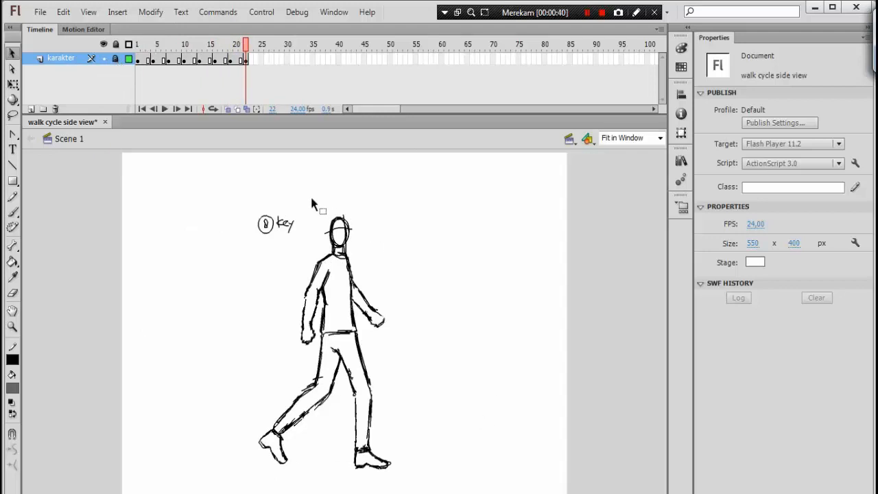
# Step: Display the locked karakter layer as outlines and add a new layer above it named line art
pyautogui.click(129, 59)
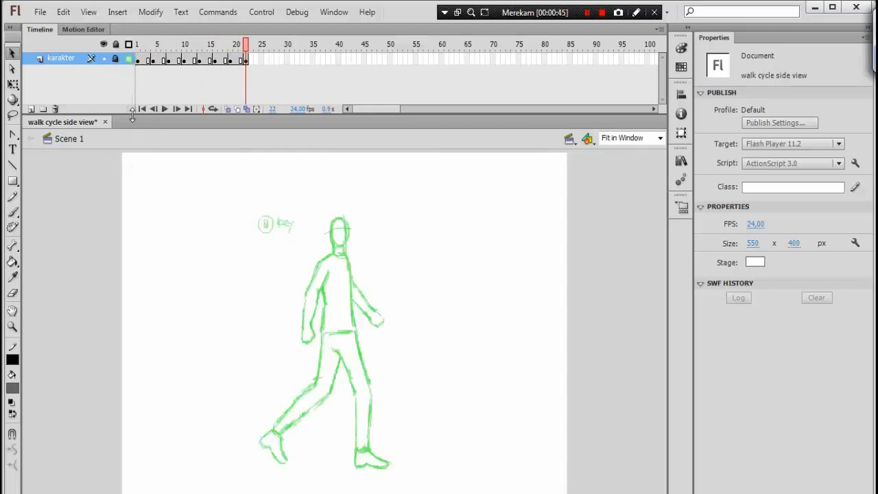
pyautogui.click(32, 108)
pyautogui.doubleClick(60, 59)
pyautogui.write('line art')
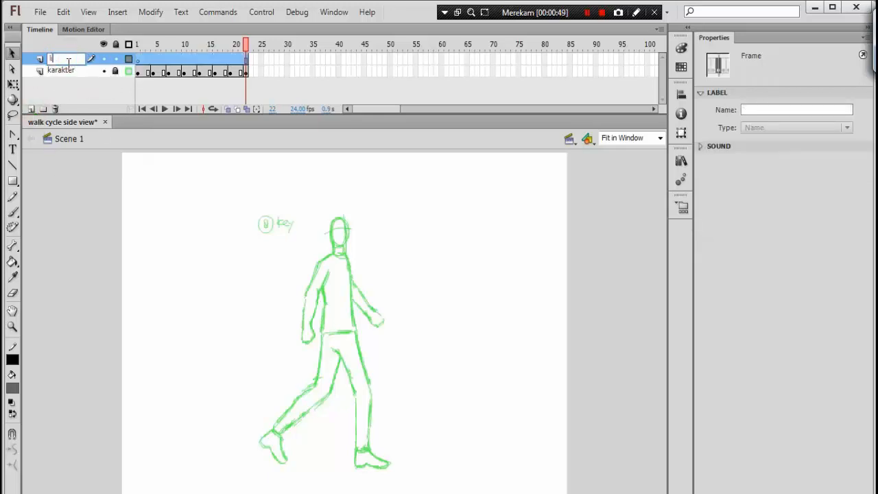
pyautogui.press('Return')
# Step: Remove the surplus frames from the line art layer and insert a keyframe at frame 1
pyautogui.moveTo(269, 63); pyautogui.dragTo(138, 59)
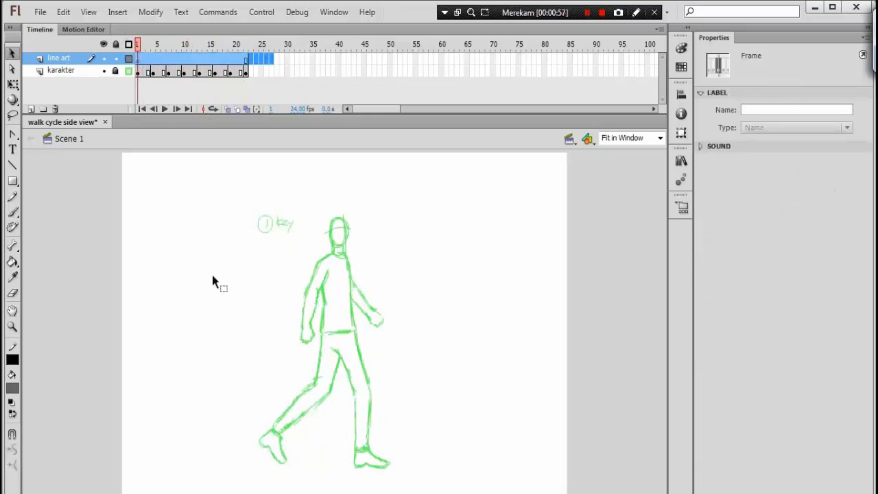
pyautogui.rightClick(139, 63)
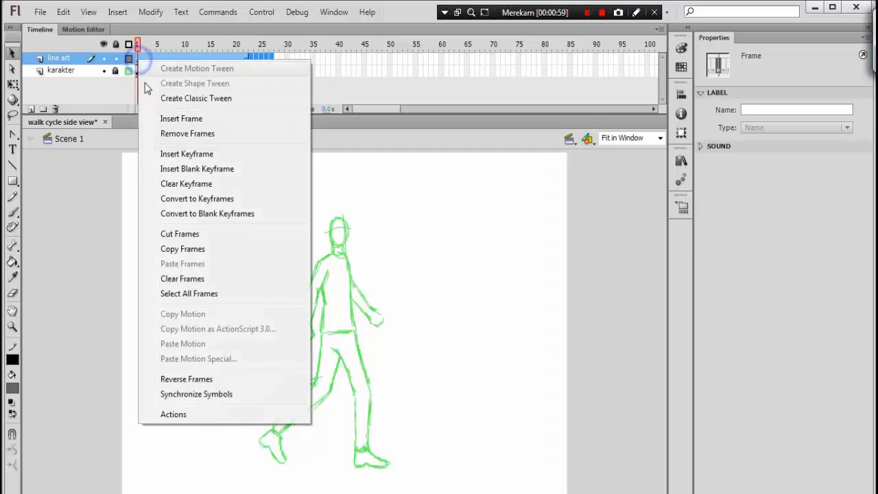
pyautogui.click(172, 133)
pyautogui.rightClick(141, 59)
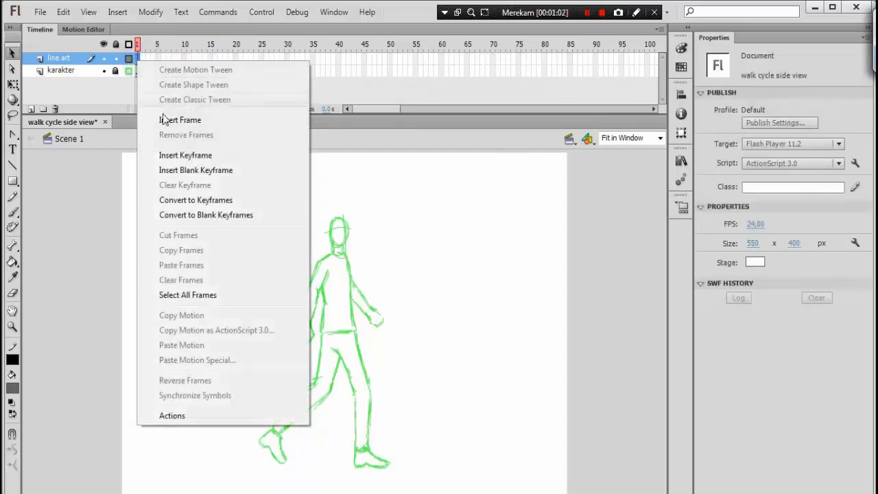
pyautogui.click(168, 155)
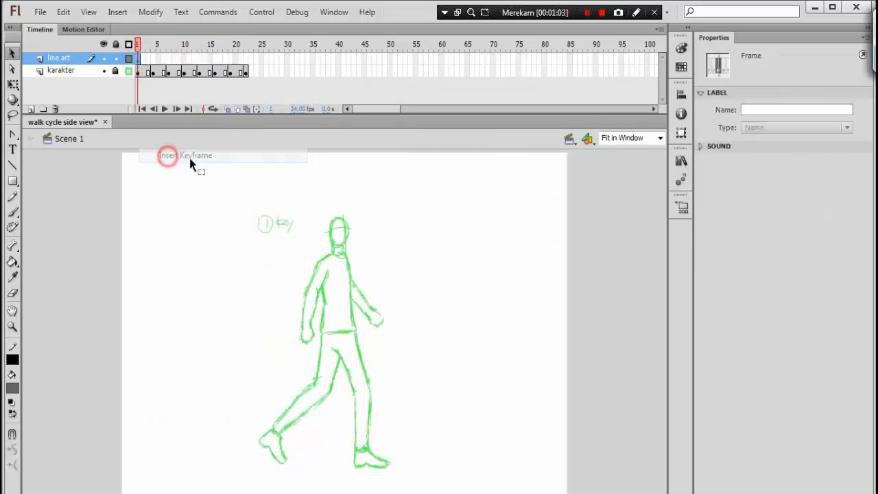
# Step: With the Pencil tool, draw the jagged hairline and the ear with its inner curves over the sketched head on frame 1
pyautogui.click(13, 196)
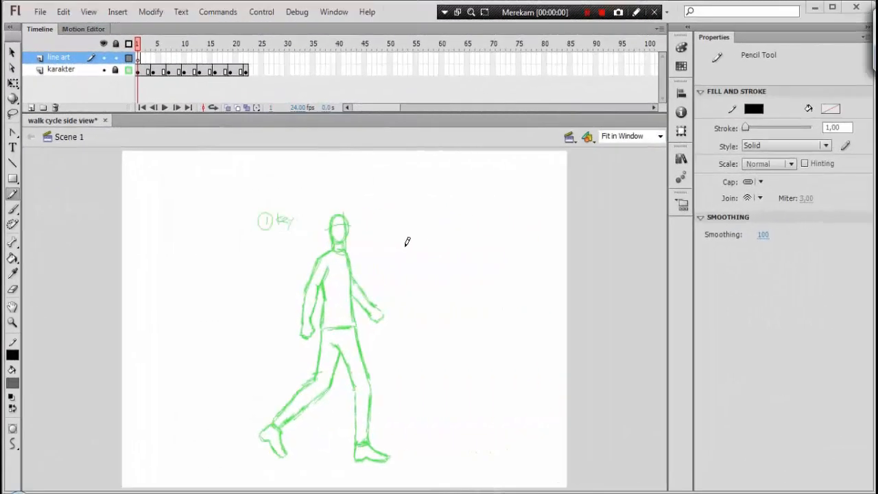
pyautogui.scroll(5, 362, 226)
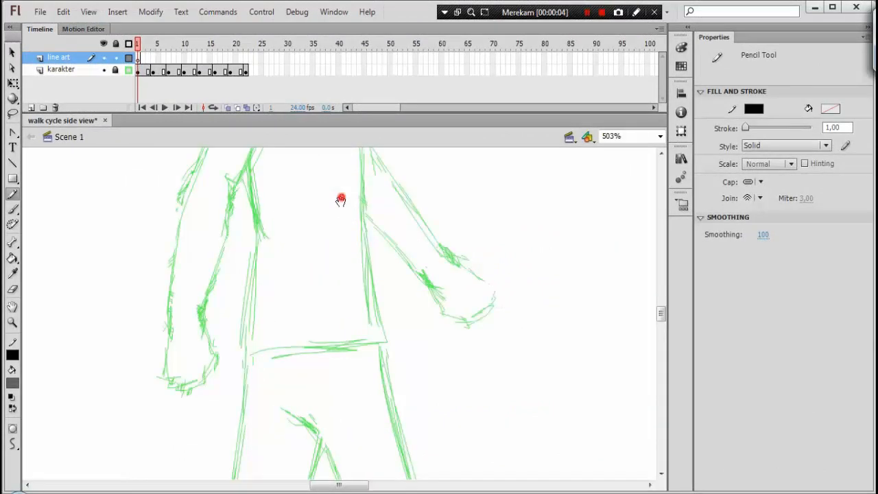
pyautogui.moveTo(341, 198); pyautogui.dragTo(332, 361)
pyautogui.moveTo(319, 213); pyautogui.dragTo(314, 353)
pyautogui.hotkey('ctrl', '=')
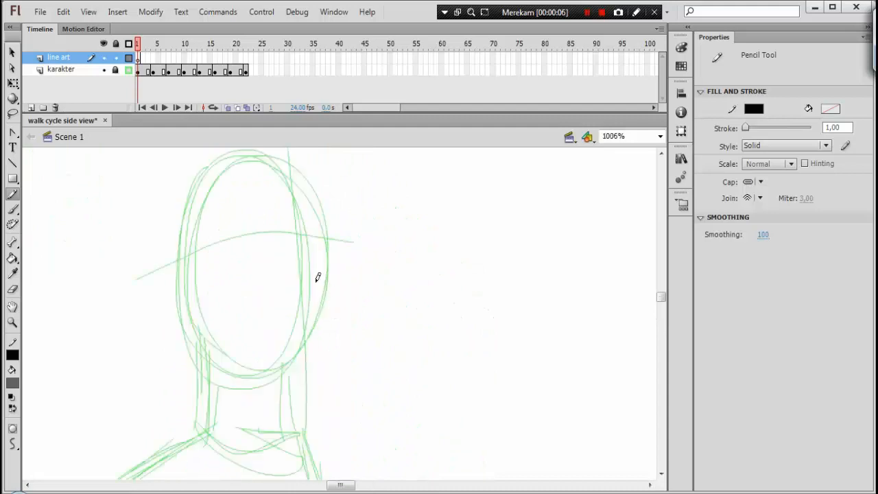
pyautogui.moveTo(261, 218)
pyautogui.mouseDown()
pyautogui.moveTo(343, 213)
pyautogui.moveTo(337, 245)
pyautogui.mouseUp()
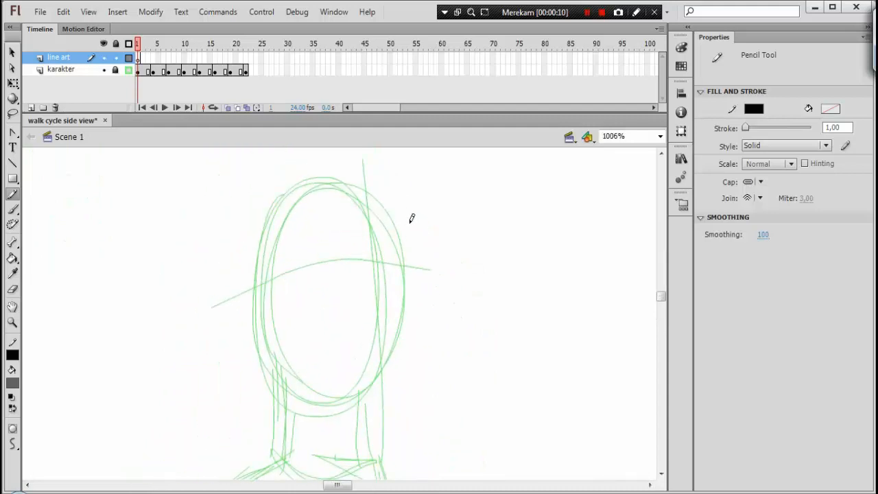
pyautogui.moveTo(411, 220)
pyautogui.mouseDown()
pyautogui.moveTo(291, 198)
pyautogui.moveTo(299, 212)
pyautogui.moveTo(286, 289)
pyautogui.moveTo(278, 277)
pyautogui.moveTo(250, 327)
pyautogui.moveTo(278, 345)
pyautogui.mouseUp()
pyautogui.moveTo(280, 297)
pyautogui.mouseDown()
pyautogui.moveTo(262, 318)
pyautogui.moveTo(276, 305)
pyautogui.mouseUp()
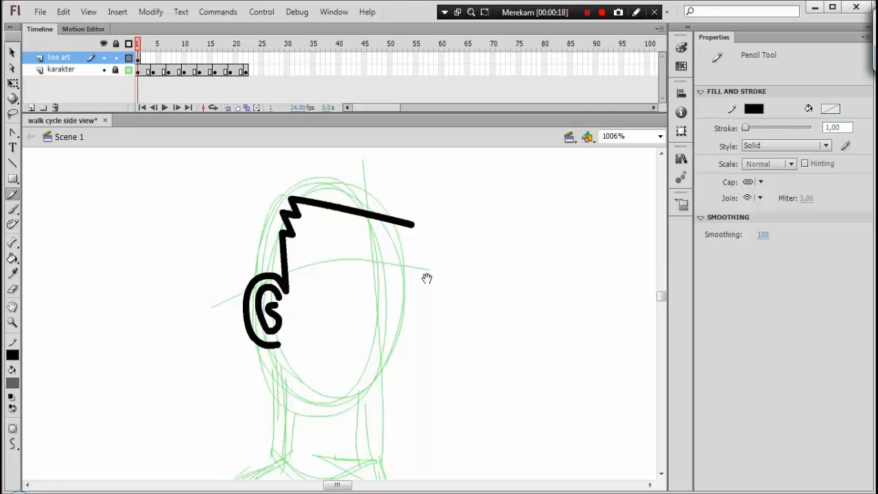
# Step: Draw the face profile from the forehead down the nose to the base of the nose
pyautogui.moveTo(427, 279); pyautogui.dragTo(398, 274)
pyautogui.click(587, 13)
pyautogui.moveTo(378, 210)
pyautogui.mouseDown()
pyautogui.moveTo(404, 330)
pyautogui.moveTo(383, 340)
pyautogui.mouseUp()
pyautogui.moveTo(434, 311); pyautogui.dragTo(448, 200)
pyautogui.moveTo(399, 223); pyautogui.dragTo(388, 246)
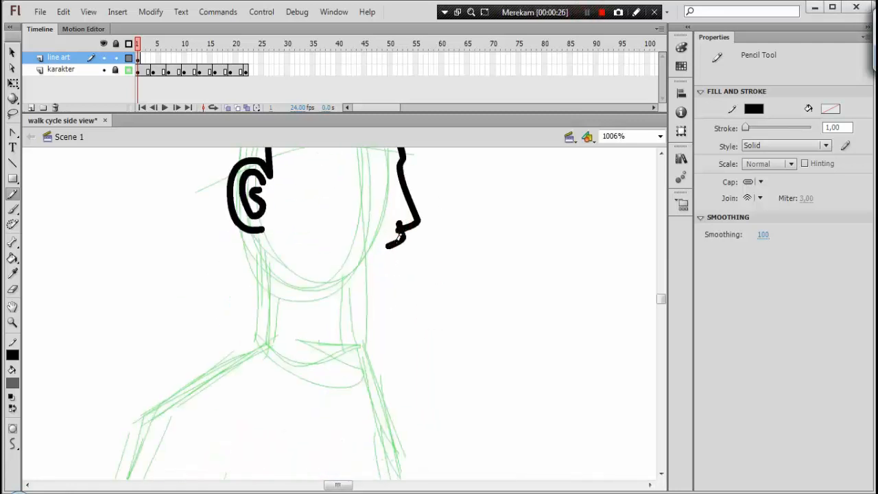
pyautogui.hotkey('ctrl', 'z')
# Step: Draw the upper lip, mouth line, lower lip and chin, and carry the jaw line back to below the ear
pyautogui.hotkey('ctrl', '=')
pyautogui.moveTo(446, 158); pyautogui.dragTo(305, 268)
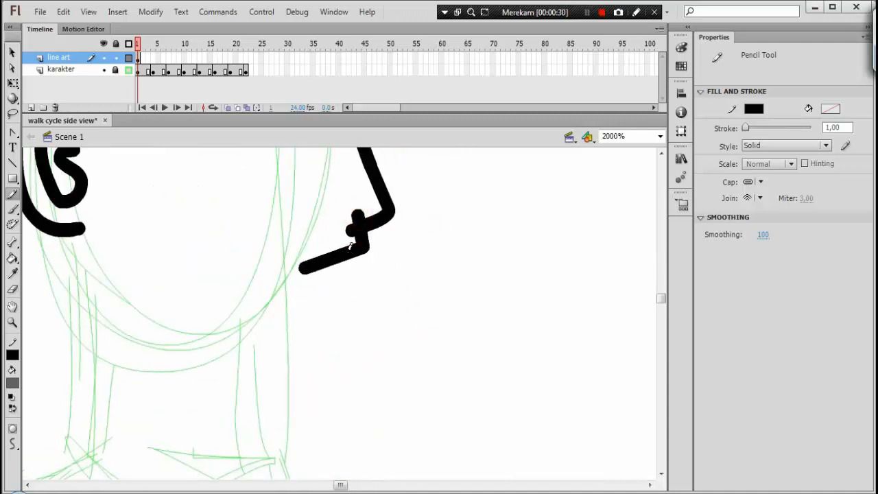
pyautogui.moveTo(340, 245)
pyautogui.mouseDown()
pyautogui.moveTo(347, 285)
pyautogui.moveTo(321, 289)
pyautogui.mouseUp()
pyautogui.moveTo(350, 283)
pyautogui.mouseDown()
pyautogui.moveTo(382, 231)
pyautogui.moveTo(375, 326)
pyautogui.moveTo(212, 320)
pyautogui.moveTo(127, 198)
pyautogui.mouseUp()
pyautogui.hotkey('ctrl', '-')
pyautogui.hotkey('ctrl', '=')
# Step: Delete the overshooting line ends around the lips and under the nose
pyautogui.press('v')
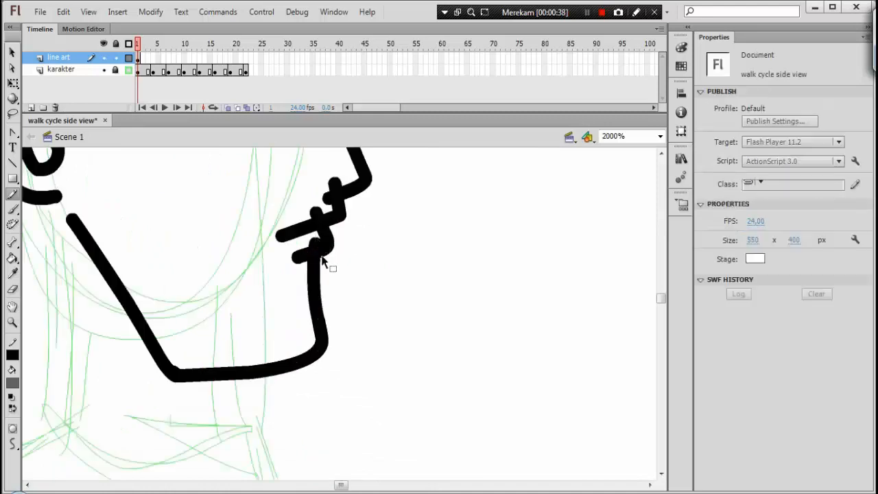
pyautogui.click(326, 223)
pyautogui.click(340, 184)
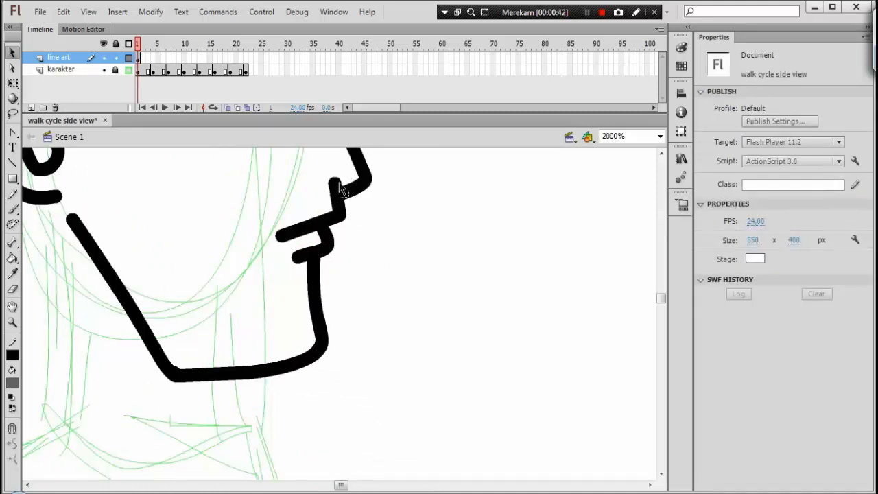
# Step: Draw the eyebrow and a narrow triangular eye with a dark iris just behind the bridge of the nose
pyautogui.scroll(6, 341, 190)
pyautogui.press('y')
pyautogui.scroll(-4, 443, 290)
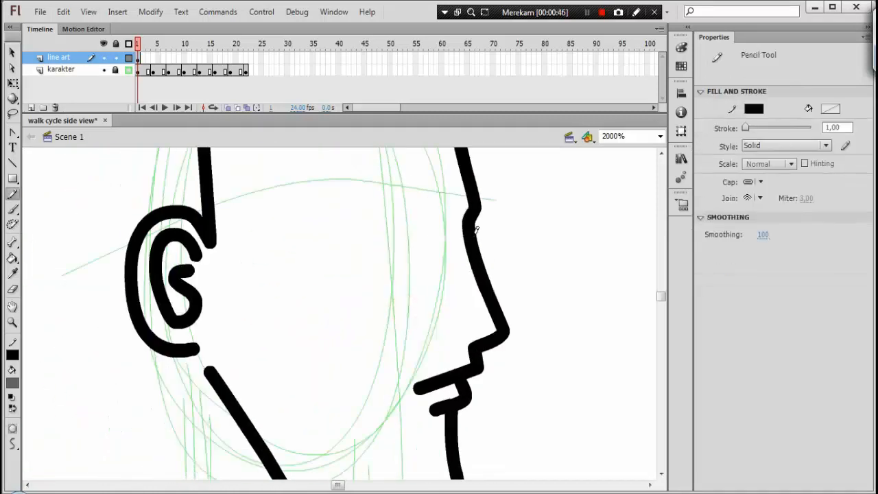
pyautogui.moveTo(444, 195)
pyautogui.mouseDown()
pyautogui.moveTo(453, 226)
pyautogui.moveTo(351, 215)
pyautogui.mouseUp()
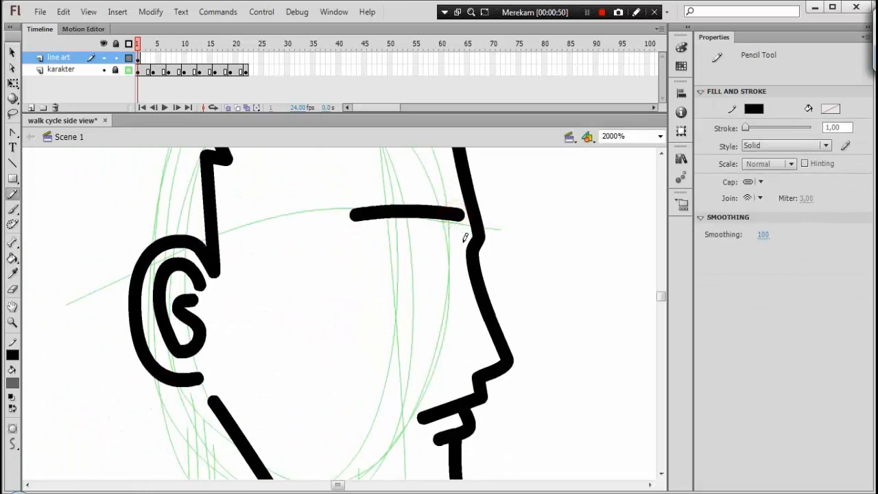
pyautogui.moveTo(459, 236)
pyautogui.mouseDown()
pyautogui.moveTo(381, 257)
pyautogui.moveTo(439, 277)
pyautogui.moveTo(430, 284)
pyautogui.mouseUp()
pyautogui.moveTo(430, 234); pyautogui.dragTo(434, 273)
# Step: Delete the overshooting line ends above and below the eye's iris
pyautogui.press('v')
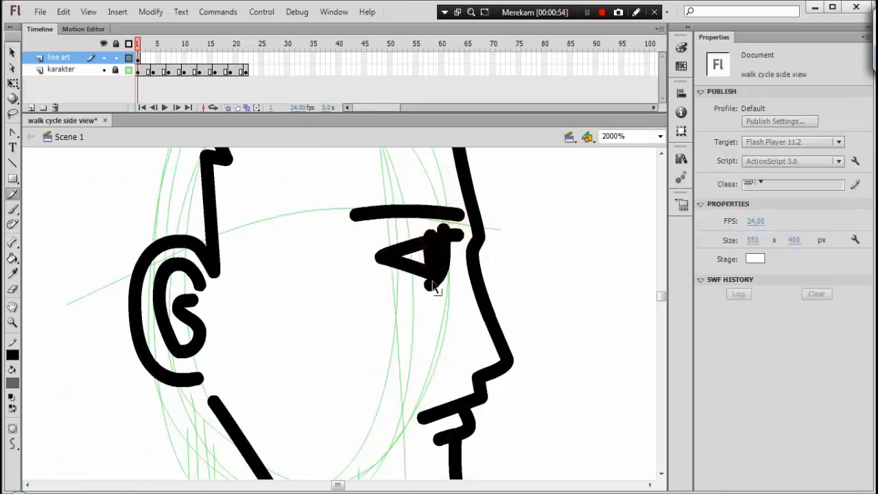
pyautogui.click(432, 284)
pyautogui.press('Delete')
pyautogui.click(450, 233)
pyautogui.click(444, 230)
pyautogui.press('Delete')
pyautogui.click(455, 238)
pyautogui.click(458, 251)
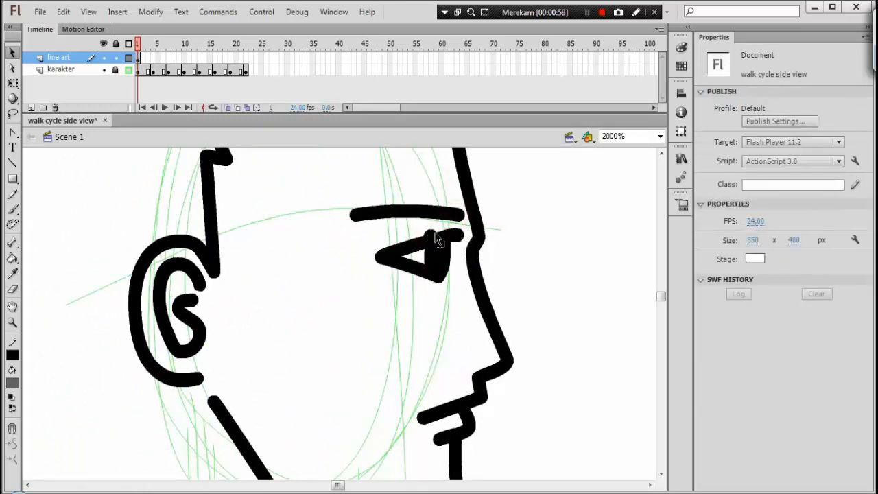
pyautogui.click(433, 234)
pyautogui.press('Delete')
# Step: Select the whole head drawing and scale it down to about 23.75 by 28.70 with Free Transform
pyautogui.hotkey('ctrl', '-')
pyautogui.scroll(-3, 441, 239)
pyautogui.hotkey('ctrl', '-')
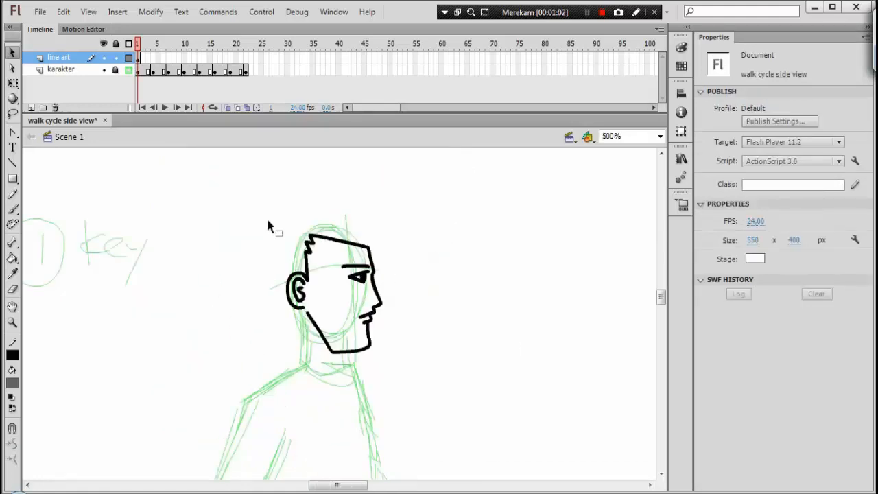
pyautogui.moveTo(268, 226); pyautogui.dragTo(514, 349)
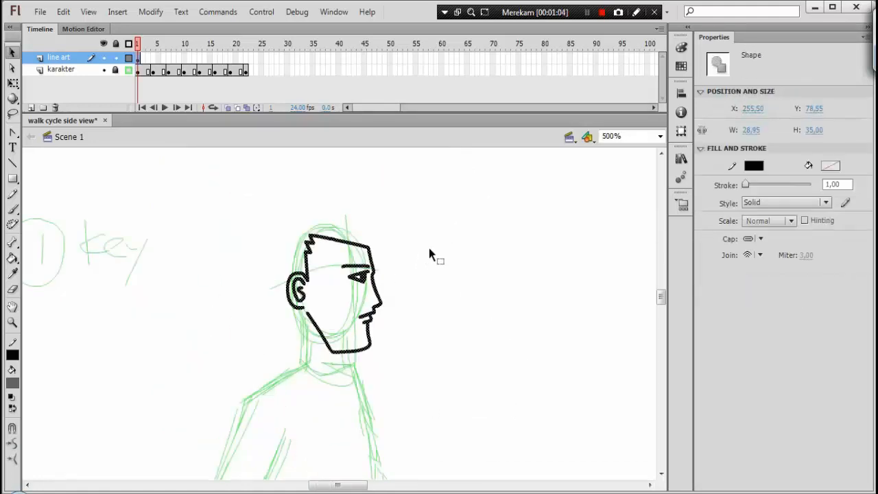
pyautogui.press('q')
pyautogui.moveTo(285, 231); pyautogui.dragTo(303, 256)
pyautogui.moveTo(321, 289); pyautogui.dragTo(306, 283)
# Step: Move the scaled head slightly down and forward over the sketched head, to about X 257.80, Y 84.65
pyautogui.press('space')
pyautogui.moveTo(430, 310); pyautogui.dragTo(399, 273)
pyautogui.hotkey('ctrl', '=')
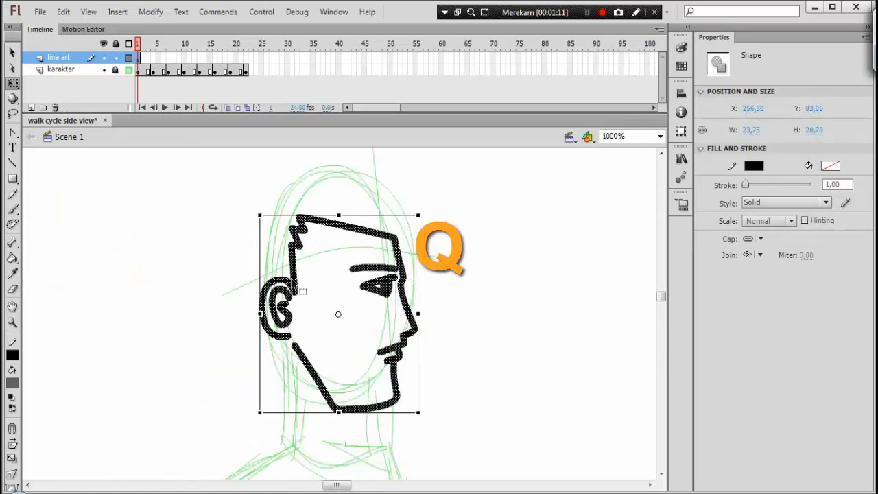
pyautogui.moveTo(302, 291); pyautogui.dragTo(314, 302)
pyautogui.press('space')
pyautogui.moveTo(451, 337); pyautogui.dragTo(394, 229)
pyautogui.scroll(1, 287, 206)
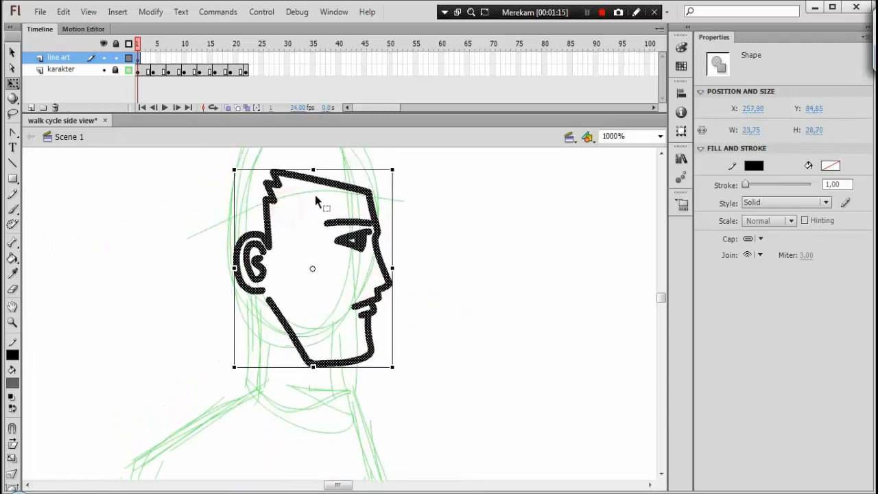
# Step: Draw the back neck line from the ear and the front neck line from under the jaw to the collar
pyautogui.moveTo(445, 344); pyautogui.dragTo(448, 266)
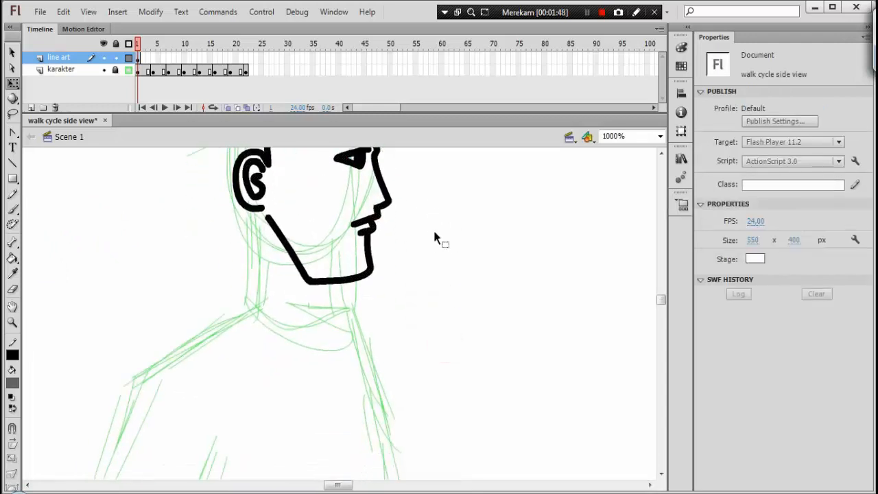
pyautogui.press('y')
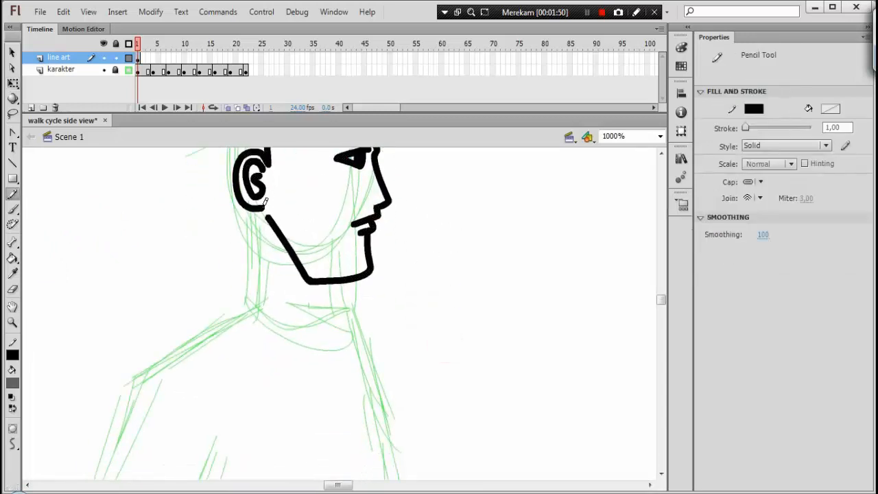
pyautogui.moveTo(252, 202); pyautogui.dragTo(252, 312)
pyautogui.moveTo(357, 271); pyautogui.dragTo(359, 328)
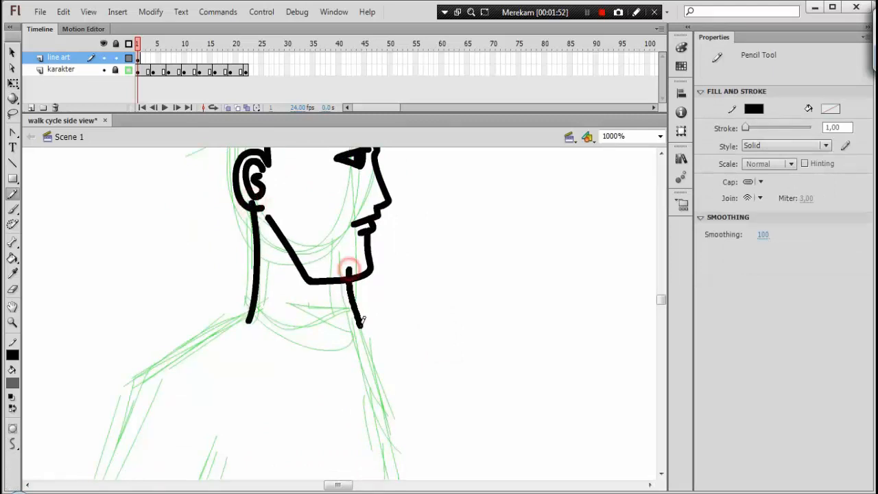
pyautogui.scroll(4, 343, 267)
pyautogui.hotkey('ctrl', '-')
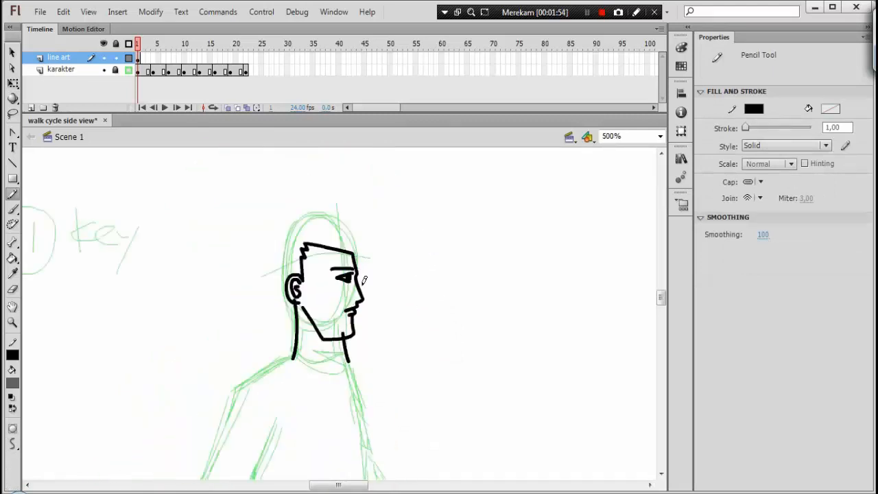
pyautogui.scroll(-6, 371, 330)
pyautogui.moveTo(446, 364); pyautogui.dragTo(427, 183)
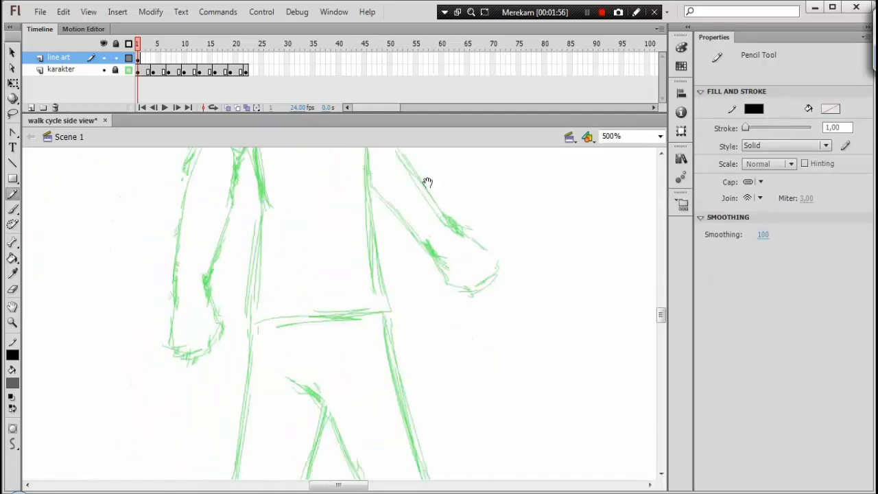
pyautogui.moveTo(365, 208); pyautogui.dragTo(371, 313)
pyautogui.moveTo(330, 188); pyautogui.dragTo(320, 404)
pyautogui.moveTo(331, 235); pyautogui.dragTo(356, 272)
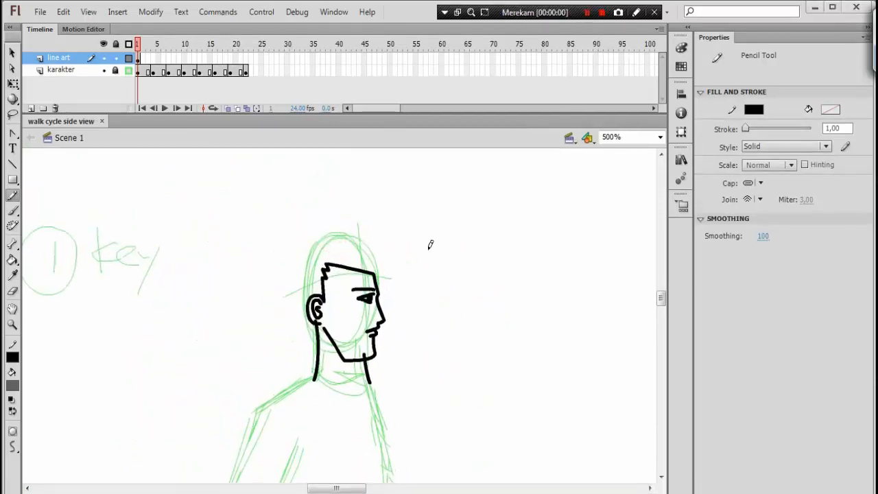
# Step: Draw the spiky hair outline from the forehead over the crown and down to the nape of the neck
pyautogui.hotkey('ctrl', '=')
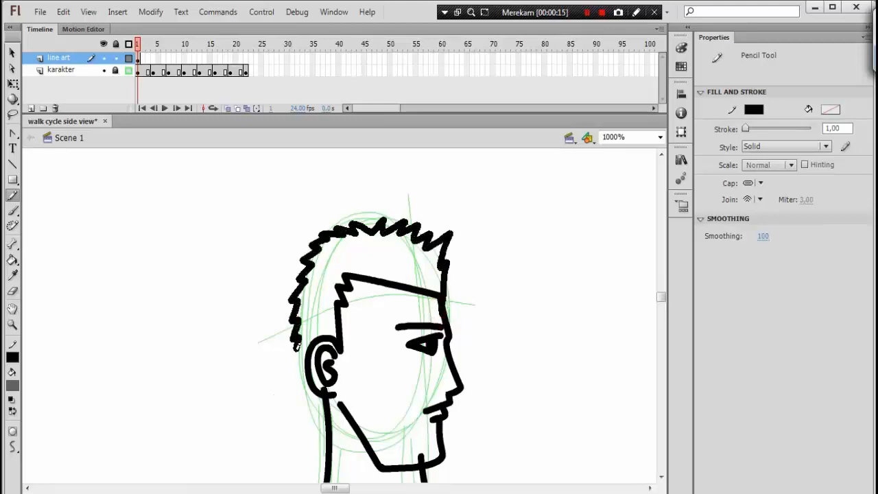
pyautogui.moveTo(297, 346)
pyautogui.mouseDown()
pyautogui.moveTo(303, 397)
pyautogui.moveTo(320, 447)
pyautogui.mouseUp()
pyautogui.hotkey('ctrl', '=')
pyautogui.moveTo(354, 394); pyautogui.dragTo(324, 240)
# Step: Delete the neck line ends that overlap the ear and the jaw
pyautogui.press('v')
pyautogui.click(295, 435)
pyautogui.keyDown('shift'); pyautogui.click(471, 443); pyautogui.keyUp('shift')
pyautogui.press('Delete')
pyautogui.hotkey('ctrl', '-')
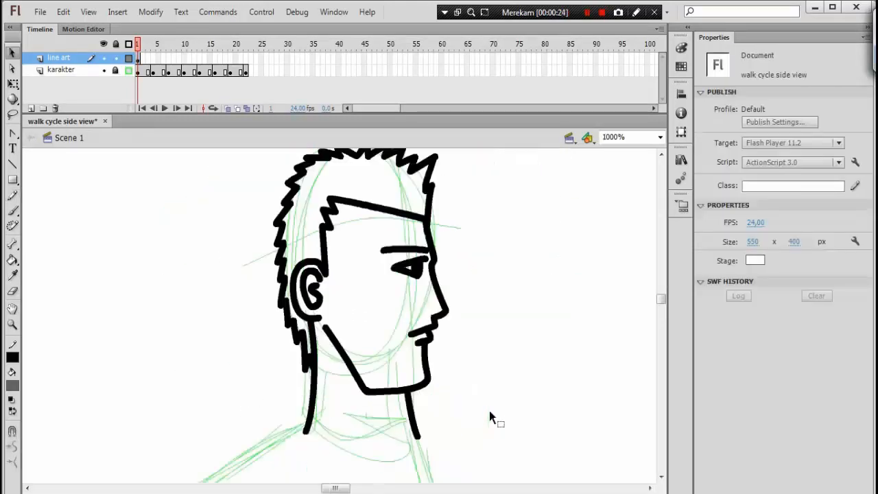
# Step: Lengthen the front neck line downward and draw the curved shirt collar across the base of the neck
pyautogui.hotkey('ctrl', '-')
pyautogui.moveTo(368, 344); pyautogui.dragTo(386, 261)
pyautogui.press('y')
pyautogui.moveTo(467, 304); pyautogui.dragTo(441, 277)
pyautogui.press('v')
pyautogui.moveTo(372, 265); pyautogui.dragTo(372, 278)
pyautogui.press('y')
pyautogui.moveTo(313, 253); pyautogui.dragTo(330, 264)
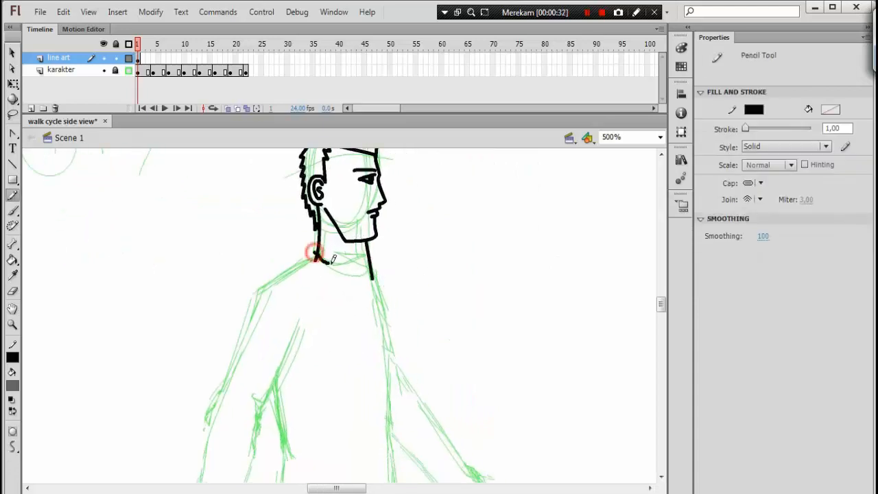
# Step: Trace the near arm's sleeve from the shoulder to the cuff and adjust the inner forearm line
pyautogui.scroll(-3, 310, 218)
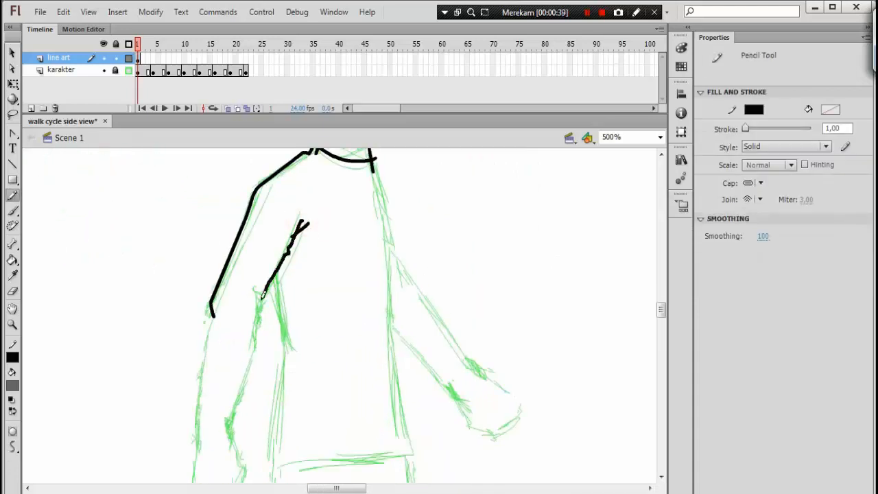
pyautogui.moveTo(204, 344); pyautogui.dragTo(211, 314)
pyautogui.moveTo(274, 420)
pyautogui.mouseDown()
pyautogui.moveTo(308, 267)
pyautogui.moveTo(310, 330)
pyautogui.mouseUp()
pyautogui.press('v')
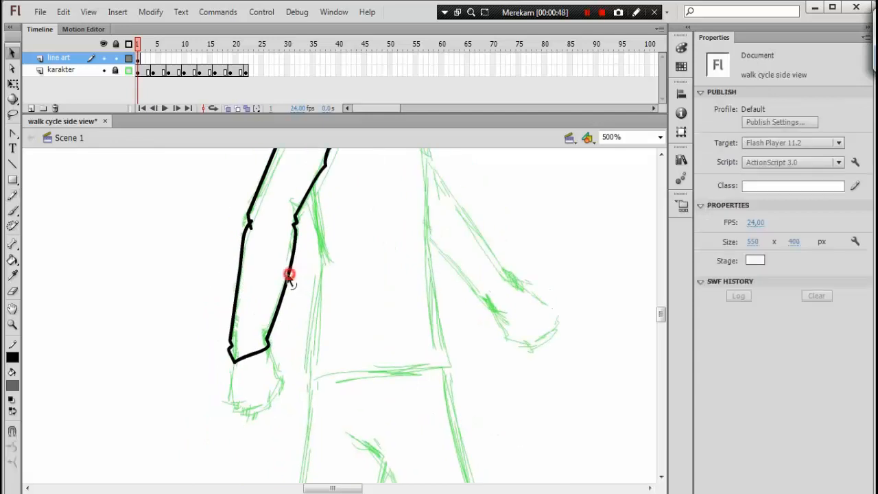
pyautogui.moveTo(290, 276); pyautogui.dragTo(294, 277)
# Step: Draw the near hand below the cuff, with its back edge, thumb and curled fingers
pyautogui.hotkey('ctrl', '=')
pyautogui.moveTo(282, 410); pyautogui.dragTo(386, 222)
pyautogui.press('y')
pyautogui.moveTo(296, 177); pyautogui.dragTo(320, 276)
pyautogui.moveTo(311, 263); pyautogui.dragTo(309, 297)
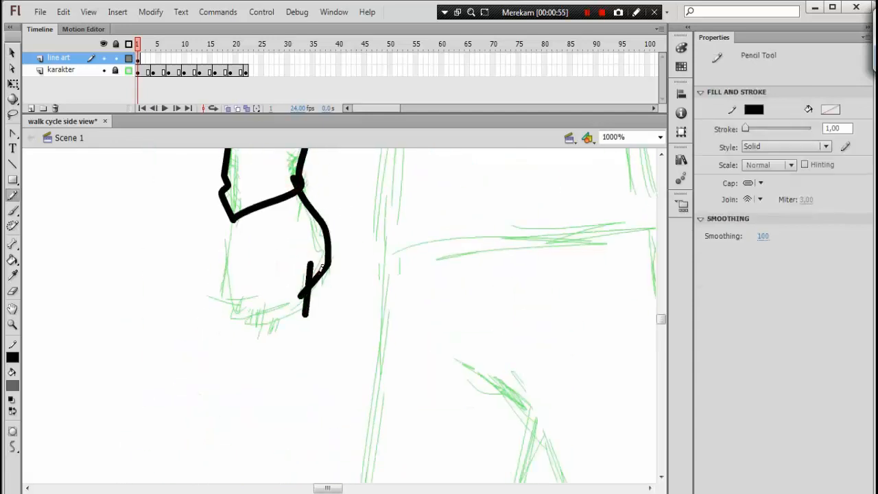
pyautogui.hotkey('ctrl', 'z')
pyautogui.moveTo(317, 266); pyautogui.dragTo(307, 323)
pyautogui.moveTo(235, 294)
pyautogui.mouseDown()
pyautogui.moveTo(234, 209)
pyautogui.moveTo(273, 422)
pyautogui.mouseUp()
# Step: Delete the overshooting line ends around the near hand and at the elbow
pyautogui.hotkey('ctrl', '=')
pyautogui.press('v')
pyautogui.click(215, 266)
pyautogui.press('Delete')
pyautogui.click(256, 237)
pyautogui.press('Delete')
pyautogui.hotkey('ctrl', '-')
pyautogui.moveTo(450, 257); pyautogui.dragTo(354, 362)
pyautogui.click(208, 278)
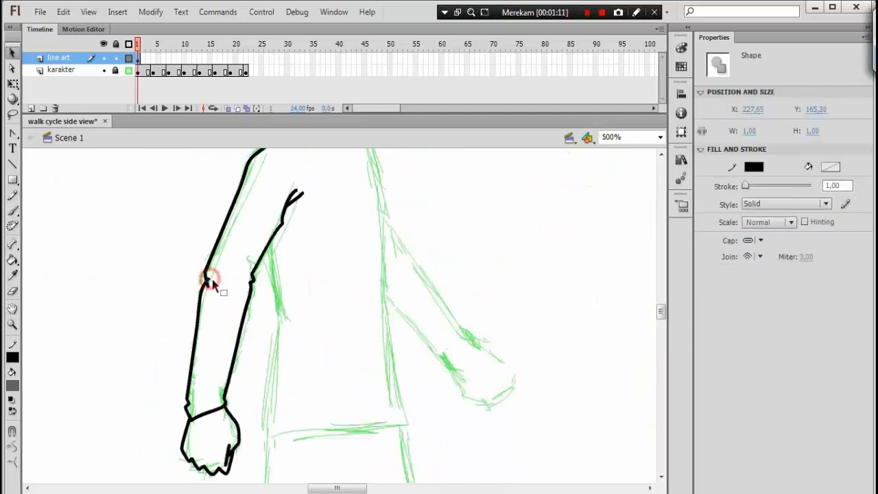
pyautogui.press('Delete')
# Step: Draw the shirt's back edge from the armpit to the waist and the hem across the waist
pyautogui.press('y')
pyautogui.moveTo(263, 238); pyautogui.dragTo(274, 304)
pyautogui.moveTo(305, 386); pyautogui.dragTo(301, 326)
pyautogui.moveTo(270, 248); pyautogui.dragTo(264, 378)
pyautogui.moveTo(265, 376); pyautogui.dragTo(407, 355)
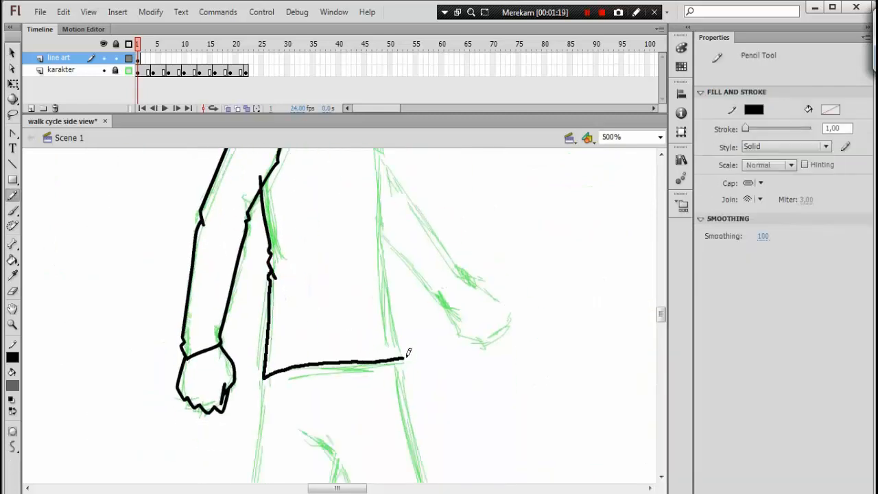
# Step: Trace the shirt's front edge from the collar down to the hem
pyautogui.moveTo(399, 158); pyautogui.dragTo(355, 265)
pyautogui.hotkey('ctrl', 'z')
pyautogui.moveTo(318, 173); pyautogui.dragTo(340, 278)
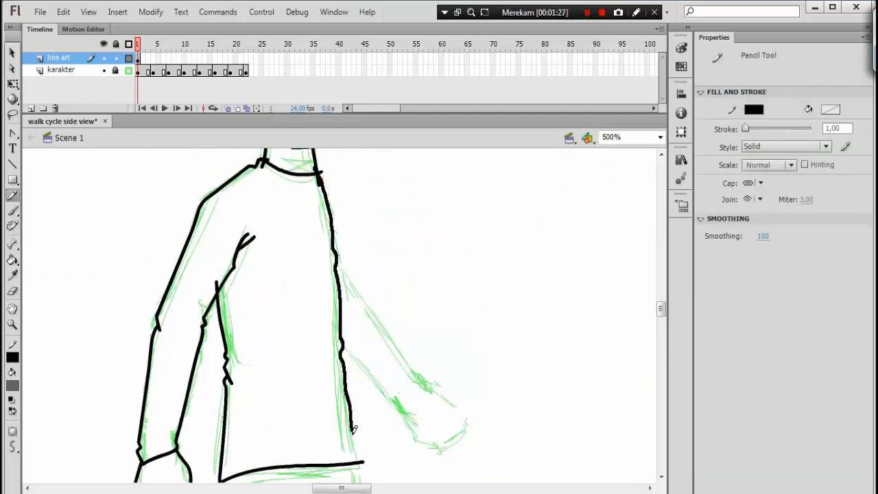
pyautogui.moveTo(352, 428); pyautogui.dragTo(362, 473)
# Step: Trace the far arm's sleeve from the torso to the cuff, including the cuff line and the lower edge
pyautogui.moveTo(348, 266)
pyautogui.mouseDown()
pyautogui.moveTo(285, 217)
pyautogui.moveTo(335, 276)
pyautogui.mouseUp()
pyautogui.hotkey('ctrl', 'z')
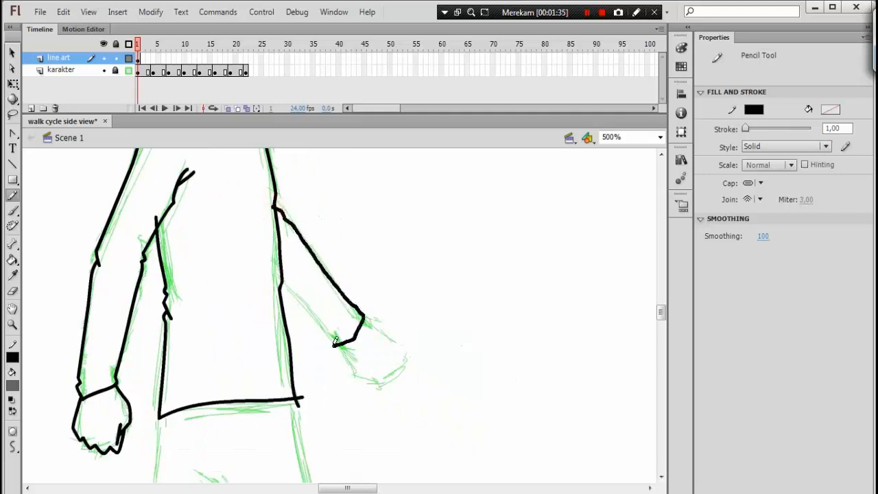
pyautogui.moveTo(334, 344); pyautogui.dragTo(282, 285)
pyautogui.moveTo(330, 317); pyautogui.dragTo(314, 247)
# Step: Draw the far hand below the cuff, with its thumb, knuckles and back edge
pyautogui.hotkey('ctrl', '=')
pyautogui.moveTo(386, 231); pyautogui.dragTo(368, 248)
pyautogui.moveTo(328, 194)
pyautogui.mouseDown()
pyautogui.moveTo(404, 266)
pyautogui.moveTo(365, 240)
pyautogui.moveTo(361, 284)
pyautogui.moveTo(358, 229)
pyautogui.moveTo(394, 307)
pyautogui.mouseUp()
pyautogui.hotkey('ctrl', 'z')
pyautogui.hotkey('ctrl', 'z')
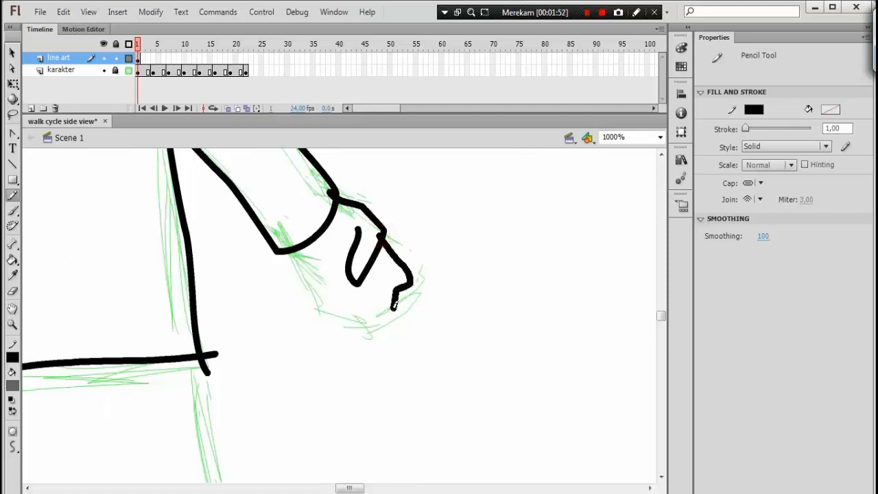
pyautogui.moveTo(307, 308); pyautogui.dragTo(277, 252)
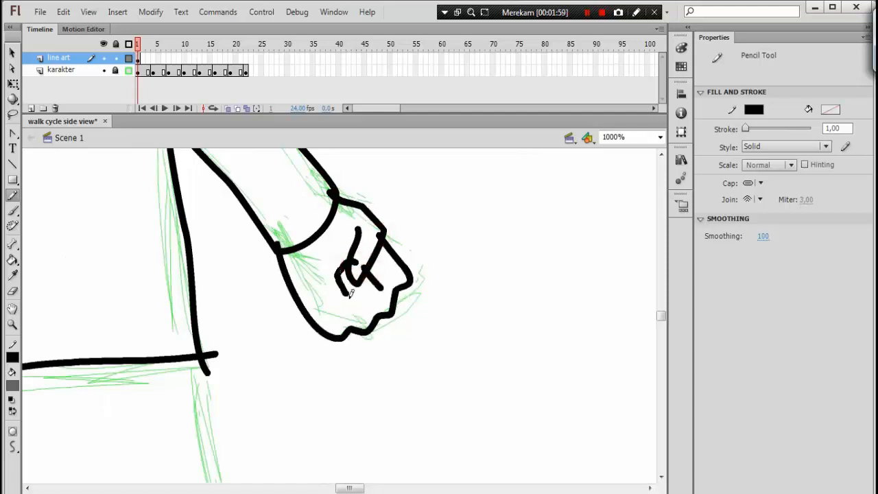
# Step: Delete the overshooting line ends at the base of the far hand's fingers
pyautogui.hotkey('ctrl', '=')
pyautogui.press('v')
pyautogui.click(247, 280)
pyautogui.keyDown('shift'); pyautogui.click(301, 258); pyautogui.keyUp('shift')
pyautogui.keyDown('shift'); pyautogui.click(342, 244); pyautogui.keyUp('shift')
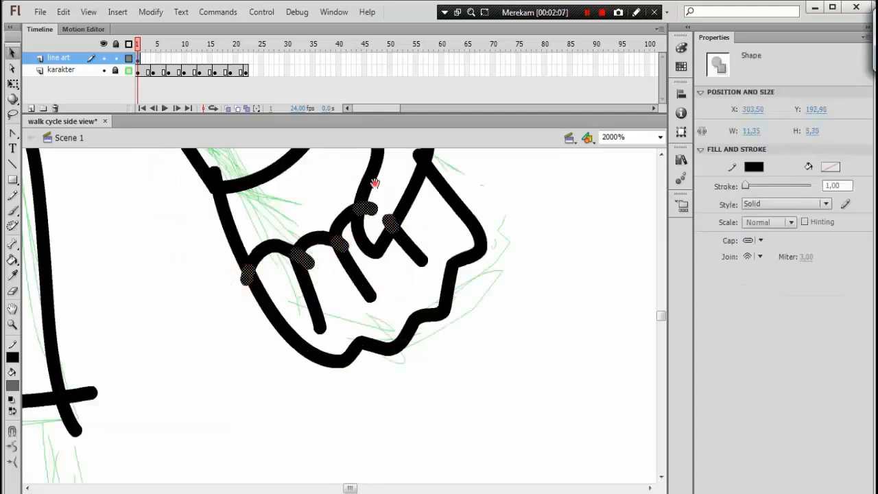
pyautogui.scroll(3, 375, 206)
pyautogui.press('Delete')
# Step: Delete the overshooting line ends at the shirt's front hem corner and along the far arm
pyautogui.hotkey('ctrl', '-')
pyautogui.click(169, 189)
pyautogui.press('Delete')
pyautogui.moveTo(215, 423); pyautogui.dragTo(298, 330)
pyautogui.click(297, 331)
pyautogui.press('Delete')
pyautogui.moveTo(264, 187)
pyautogui.mouseDown()
pyautogui.moveTo(365, 334)
pyautogui.moveTo(498, 269)
pyautogui.mouseUp()
pyautogui.doubleClick(422, 343)
pyautogui.click(233, 247)
pyautogui.click(265, 253)
pyautogui.press('Delete')
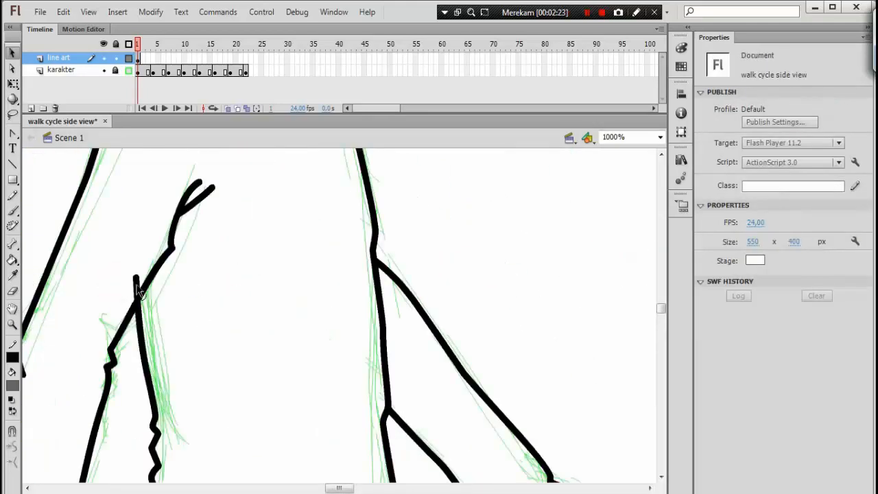
# Step: Delete the overshooting line ends at the near armpit and around the collar
pyautogui.click(138, 283)
pyautogui.press('Delete')
pyautogui.hotkey('ctrl', '-')
pyautogui.hotkey('ctrl', '=')
pyautogui.click(293, 221)
pyautogui.press('Delete')
pyautogui.click(171, 193)
pyautogui.press('Delete')
pyautogui.moveTo(180, 202); pyautogui.dragTo(212, 322)
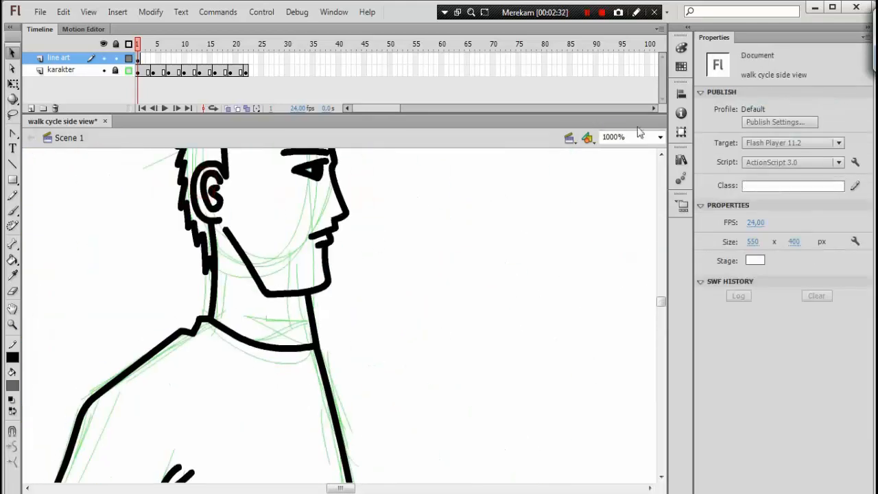
# Step: Trace the rear leg's back edge from the hem to the ankle, the trouser cuff and the lower leg's front edge
pyautogui.click(660, 137)
pyautogui.click(638, 149)
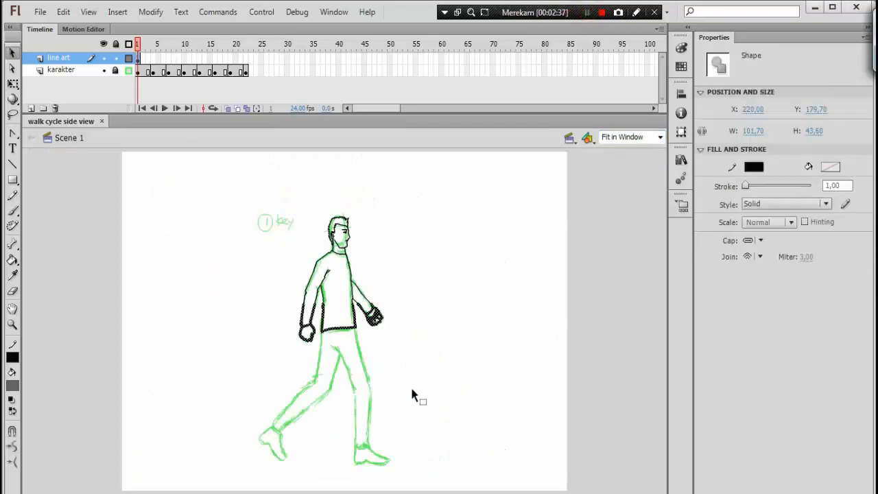
pyautogui.hotkey('ctrl', '=')
pyautogui.hotkey('ctrl', '=')
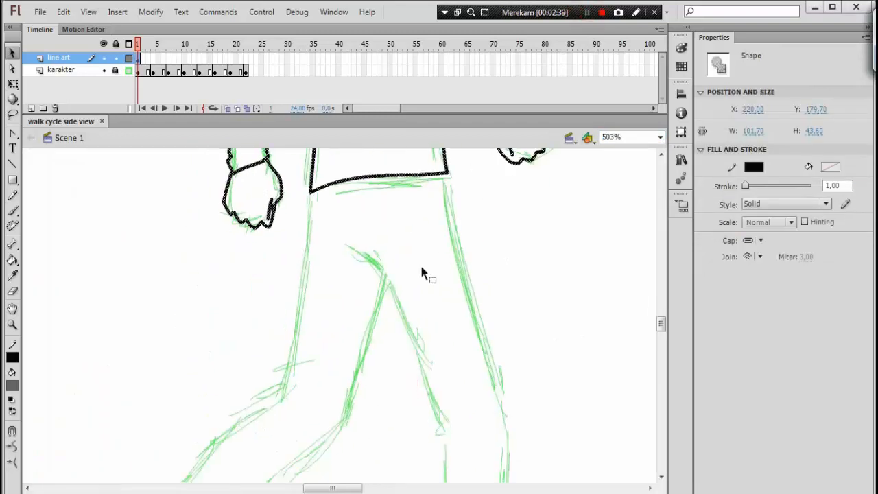
pyautogui.press('y')
pyautogui.moveTo(334, 148)
pyautogui.mouseDown()
pyautogui.moveTo(333, 169)
pyautogui.moveTo(331, 240)
pyautogui.mouseUp()
pyautogui.moveTo(298, 361); pyautogui.dragTo(426, 187)
pyautogui.moveTo(423, 201)
pyautogui.mouseDown()
pyautogui.moveTo(382, 226)
pyautogui.moveTo(292, 394)
pyautogui.moveTo(306, 370)
pyautogui.mouseUp()
pyautogui.moveTo(520, 182); pyautogui.dragTo(439, 235)
pyautogui.moveTo(365, 311); pyautogui.dragTo(229, 438)
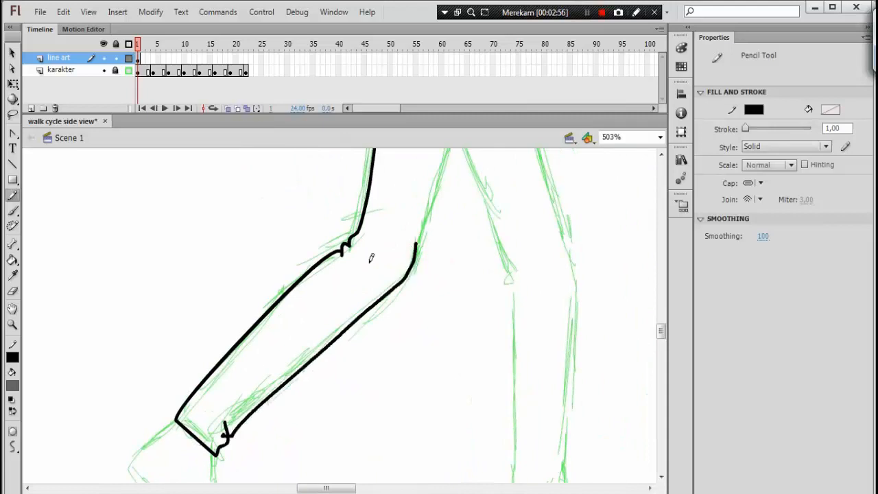
# Step: Trace the rear leg's inner thigh line between the knee and the crotch
pyautogui.moveTo(412, 199); pyautogui.dragTo(294, 322)
pyautogui.moveTo(344, 231); pyautogui.dragTo(300, 368)
pyautogui.moveTo(399, 306); pyautogui.dragTo(331, 292)
pyautogui.hotkey('ctrl', 'z')
pyautogui.moveTo(277, 223); pyautogui.dragTo(236, 356)
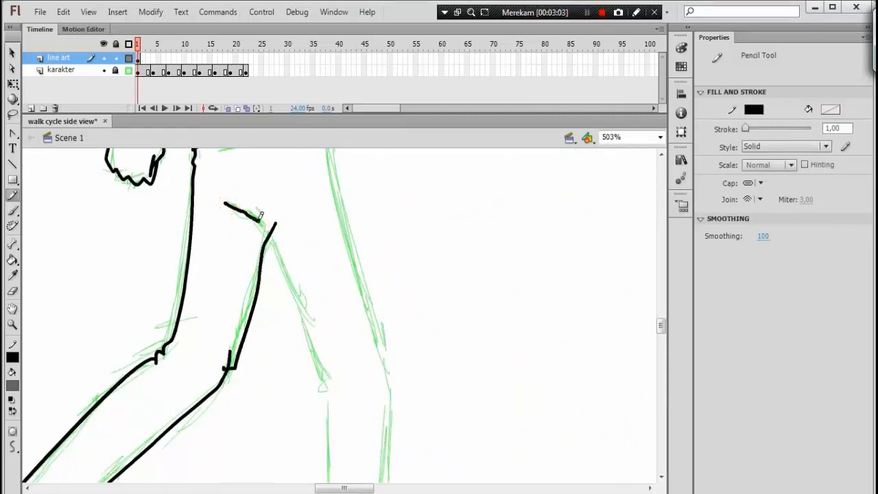
# Step: Trace the crotch fold and the front leg's back edge down to the ankle
pyautogui.moveTo(325, 377); pyautogui.dragTo(333, 403)
pyautogui.moveTo(372, 452); pyautogui.dragTo(345, 244)
pyautogui.moveTo(305, 185); pyautogui.dragTo(301, 197)
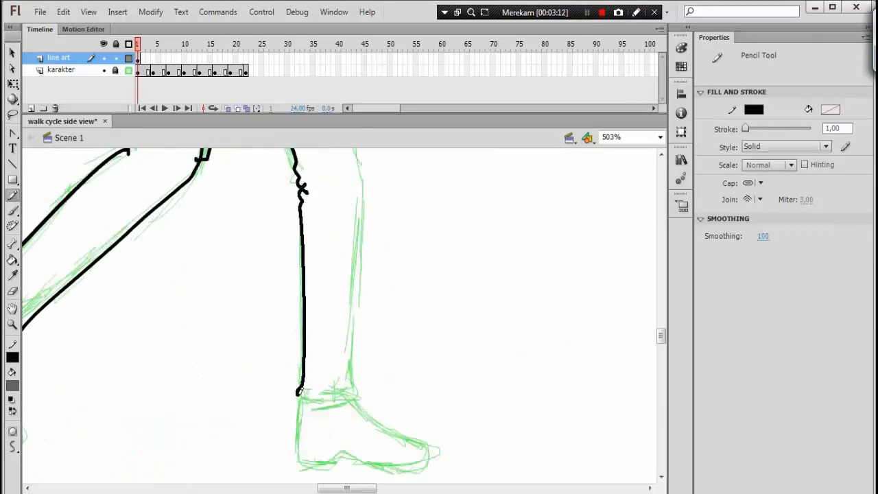
# Step: Trace the front leg's front edge along the shin and the thigh up to the shirt hem
pyautogui.moveTo(343, 312); pyautogui.dragTo(308, 359)
pyautogui.moveTo(312, 192)
pyautogui.mouseDown()
pyautogui.moveTo(330, 222)
pyautogui.moveTo(310, 426)
pyautogui.mouseUp()
pyautogui.moveTo(317, 240); pyautogui.dragTo(268, 454)
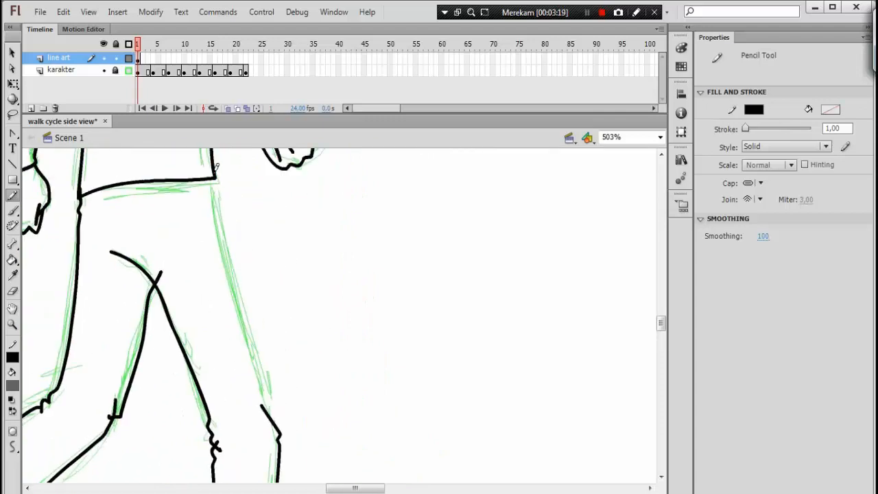
pyautogui.moveTo(210, 171); pyautogui.dragTo(280, 436)
# Step: Trace the rear and front shoes below the trouser cuffs
pyautogui.moveTo(299, 359)
pyautogui.mouseDown()
pyautogui.moveTo(349, 293)
pyautogui.moveTo(590, 335)
pyautogui.mouseUp()
pyautogui.hotkey('ctrl', '=')
pyautogui.moveTo(310, 218)
pyautogui.mouseDown()
pyautogui.moveTo(298, 201)
pyautogui.moveTo(271, 224)
pyautogui.mouseUp()
pyautogui.moveTo(261, 162)
pyautogui.mouseDown()
pyautogui.moveTo(191, 294)
pyautogui.moveTo(325, 434)
pyautogui.moveTo(318, 235)
pyautogui.mouseUp()
pyautogui.moveTo(579, 271); pyautogui.dragTo(103, 268)
pyautogui.moveTo(471, 272); pyautogui.dragTo(369, 196)
pyautogui.moveTo(243, 239)
pyautogui.mouseDown()
pyautogui.moveTo(314, 351)
pyautogui.moveTo(479, 300)
pyautogui.moveTo(343, 221)
pyautogui.mouseUp()
pyautogui.moveTo(298, 196); pyautogui.dragTo(405, 192)
# Step: Delete the overshooting line ends around the shoes and trouser cuffs
pyautogui.press('v')
pyautogui.click(393, 327)
pyautogui.press('Delete')
pyautogui.moveTo(183, 300)
pyautogui.mouseDown()
pyautogui.moveTo(404, 359)
pyautogui.moveTo(471, 407)
pyautogui.mouseUp()
pyautogui.click(276, 260)
pyautogui.press('Delete')
pyautogui.click(245, 280)
pyautogui.press('Delete')
# Step: Delete the overshooting line ends at the knees and the crotch, and tidy the trouser lines at the shirt hem
pyautogui.moveTo(483, 152); pyautogui.dragTo(303, 324)
pyautogui.hotkey('ctrl', '-')
pyautogui.click(410, 203)
pyautogui.press('Delete')
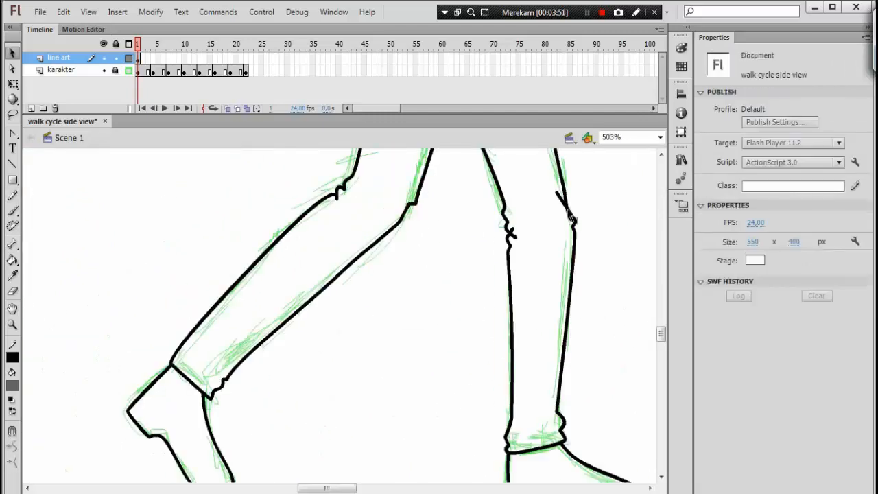
pyautogui.click(514, 231)
pyautogui.press('Delete')
pyautogui.moveTo(465, 275); pyautogui.dragTo(349, 475)
pyautogui.click(341, 277)
pyautogui.press('Delete')
pyautogui.moveTo(387, 206); pyautogui.dragTo(367, 265)
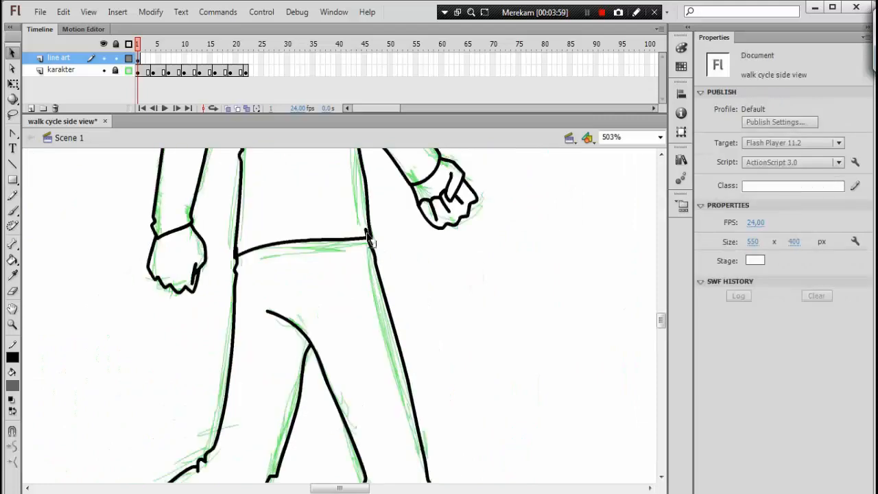
pyautogui.moveTo(259, 214); pyautogui.dragTo(245, 243)
# Step: Select all lines of the far hand and scale the hand down slightly at the cuff with Free Transform
pyautogui.click(660, 138)
pyautogui.click(622, 148)
pyautogui.hotkey('ctrl', '=')
pyautogui.hotkey('ctrl', '=')
pyautogui.hotkey('ctrl', '=')
pyautogui.moveTo(617, 214); pyautogui.dragTo(421, 265)
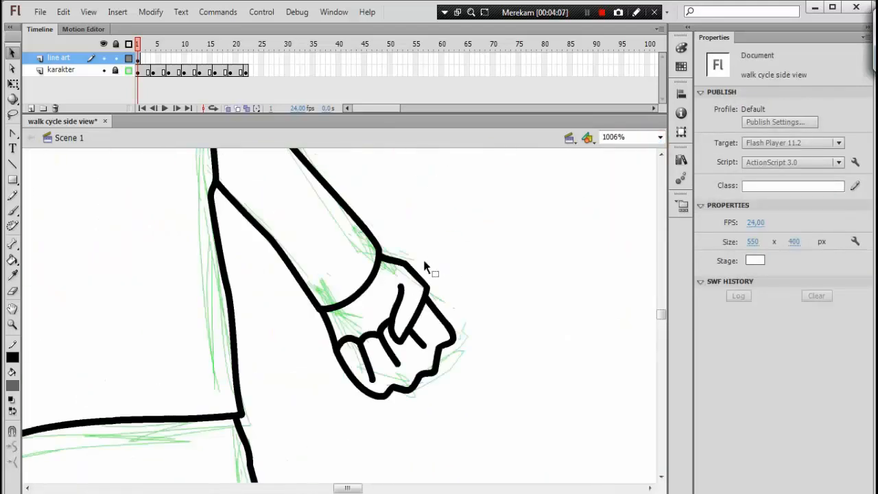
pyautogui.click(416, 273)
pyautogui.keyDown('shift'); pyautogui.click(328, 326); pyautogui.keyUp('shift')
pyautogui.keyDown('shift'); pyautogui.click(398, 302); pyautogui.keyUp('shift')
pyautogui.moveTo(319, 330)
pyautogui.mouseDown()
pyautogui.moveTo(467, 406)
pyautogui.moveTo(446, 386)
pyautogui.mouseUp()
pyautogui.press('q')
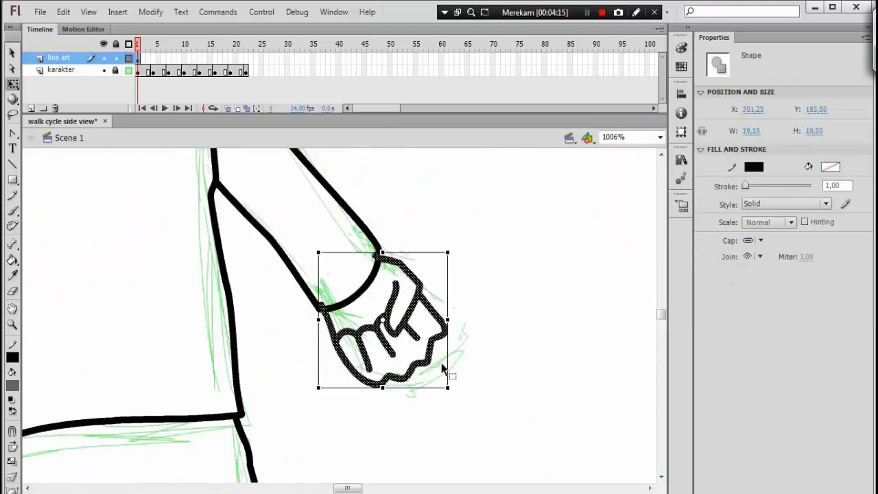
pyautogui.press('v')
pyautogui.click(365, 257)
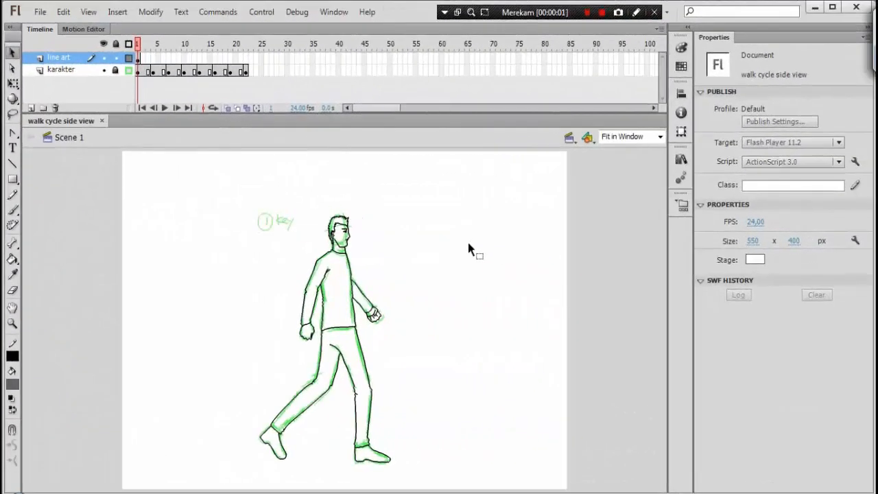
# Step: Insert a keyframe at frame 4 of the line art layer that carries over the first pose's drawing
pyautogui.click(159, 183)
pyautogui.hotkey('ctrl', 'a')
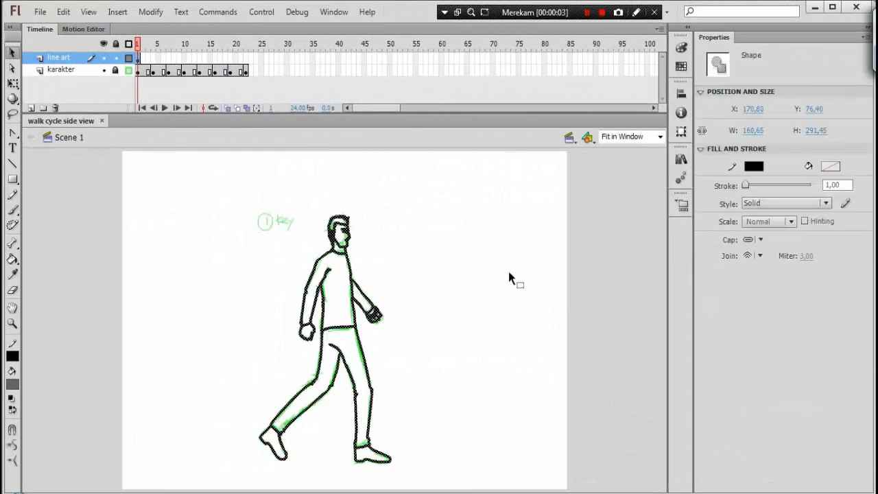
pyautogui.click(157, 44)
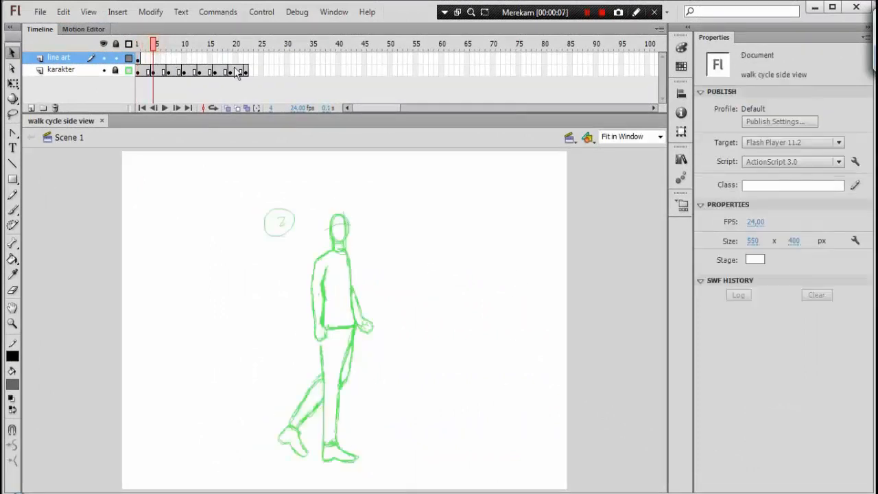
pyautogui.click(149, 59)
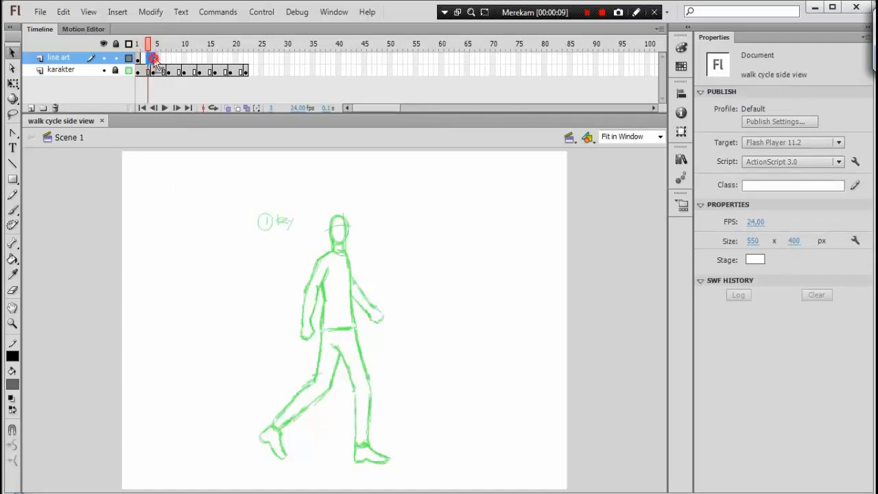
pyautogui.click(153, 59)
pyautogui.rightClick(154, 57)
pyautogui.click(178, 152)
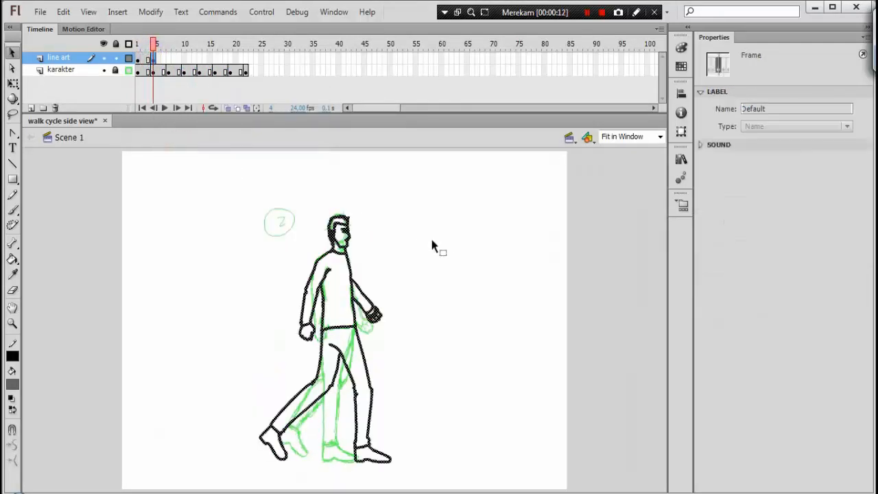
# Step: Lasso the near forearm and hand in frame 4 and rotate them toward the second pose's sketch
pyautogui.scroll(5, 415, 219)
pyautogui.moveTo(406, 218); pyautogui.dragTo(385, 386)
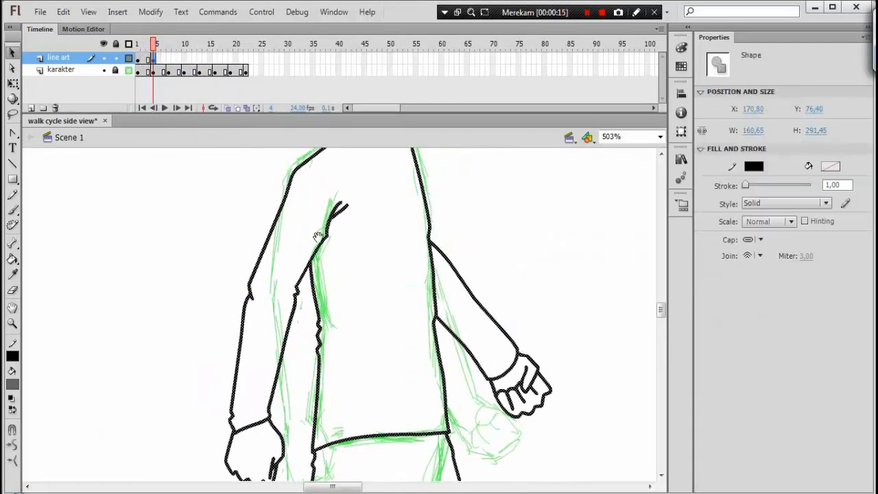
pyautogui.click(336, 153)
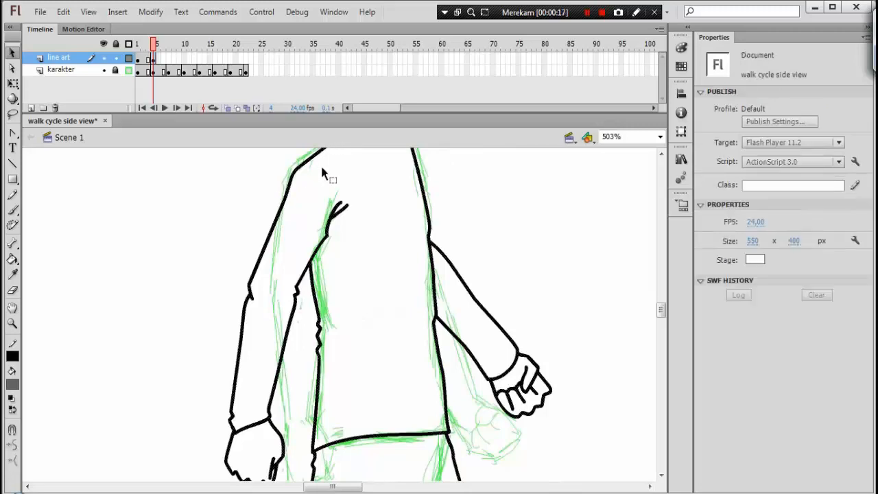
pyautogui.moveTo(322, 172)
pyautogui.mouseDown()
pyautogui.moveTo(268, 221)
pyautogui.moveTo(312, 172)
pyautogui.mouseUp()
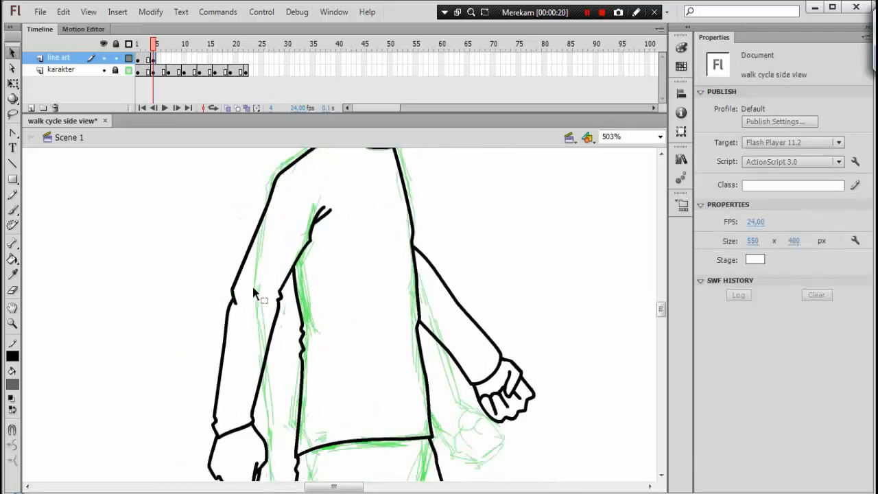
pyautogui.moveTo(351, 268)
pyautogui.mouseDown()
pyautogui.moveTo(346, 186)
pyautogui.moveTo(305, 251)
pyautogui.mouseUp()
pyautogui.moveTo(311, 200)
pyautogui.mouseDown()
pyautogui.moveTo(302, 229)
pyautogui.moveTo(312, 242)
pyautogui.moveTo(320, 193)
pyautogui.mouseUp()
pyautogui.press('l')
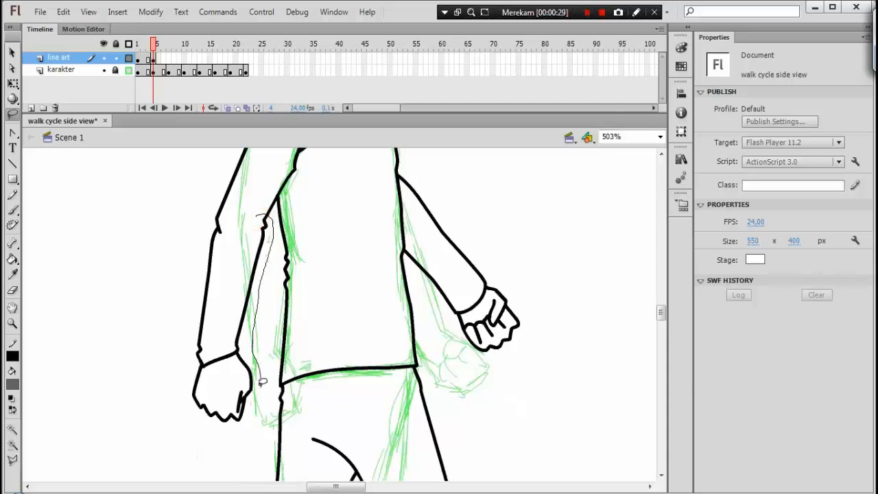
pyautogui.moveTo(255, 204); pyautogui.dragTo(249, 214)
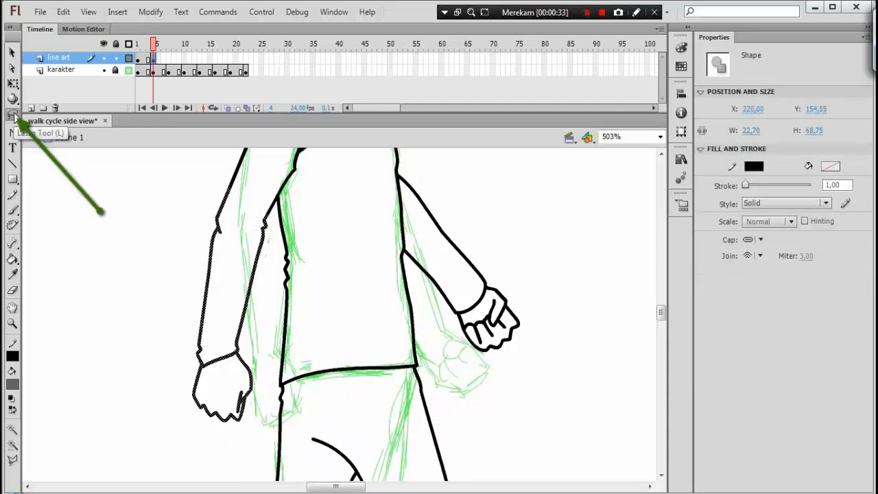
pyautogui.press('q')
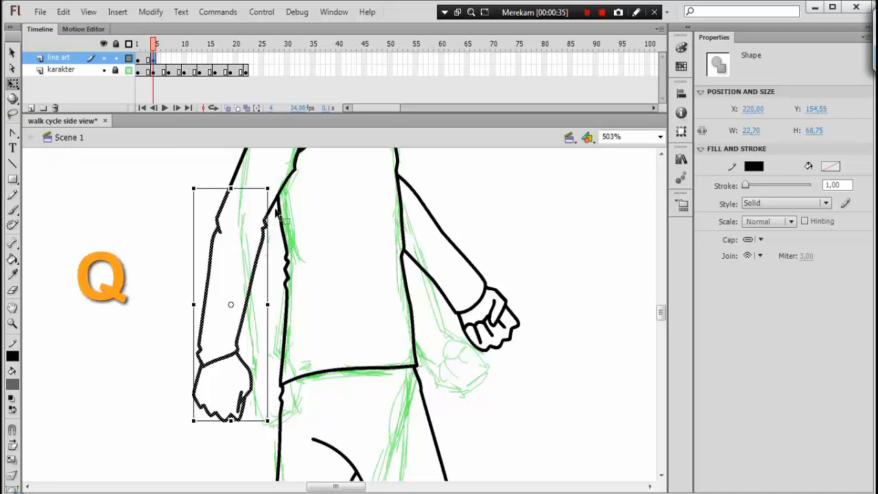
pyautogui.moveTo(273, 181); pyautogui.dragTo(233, 176)
# Step: Refine the near forearm's rotation with Free Transform and move it onto the sketched arm
pyautogui.press('v')
pyautogui.hotkey('ctrl', '=')
pyautogui.moveTo(476, 433); pyautogui.dragTo(381, 271)
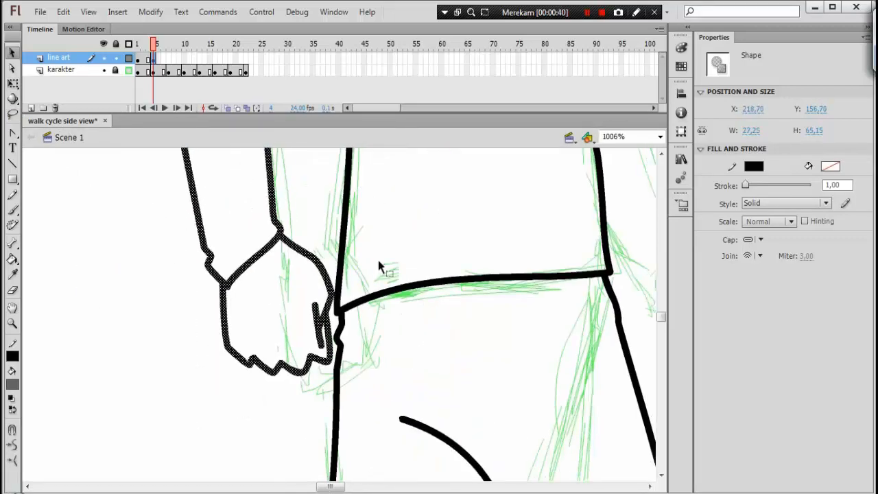
pyautogui.press('q')
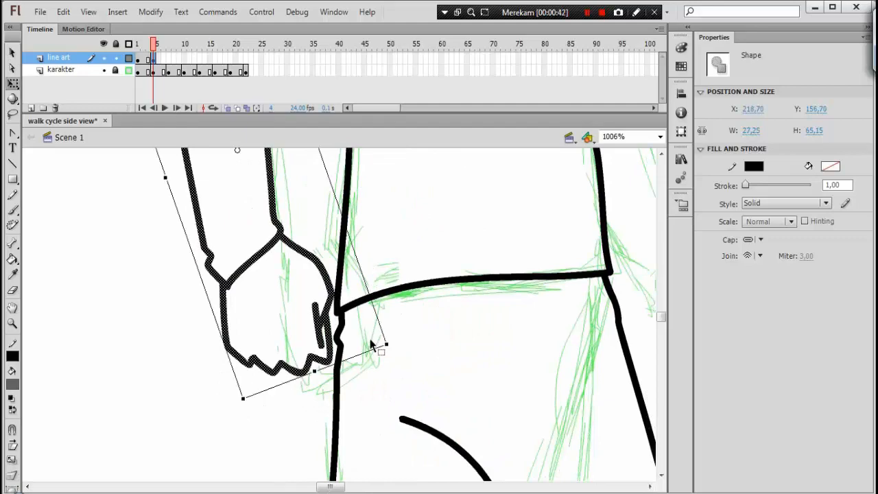
pyautogui.moveTo(395, 340); pyautogui.dragTo(388, 349)
pyautogui.press('v')
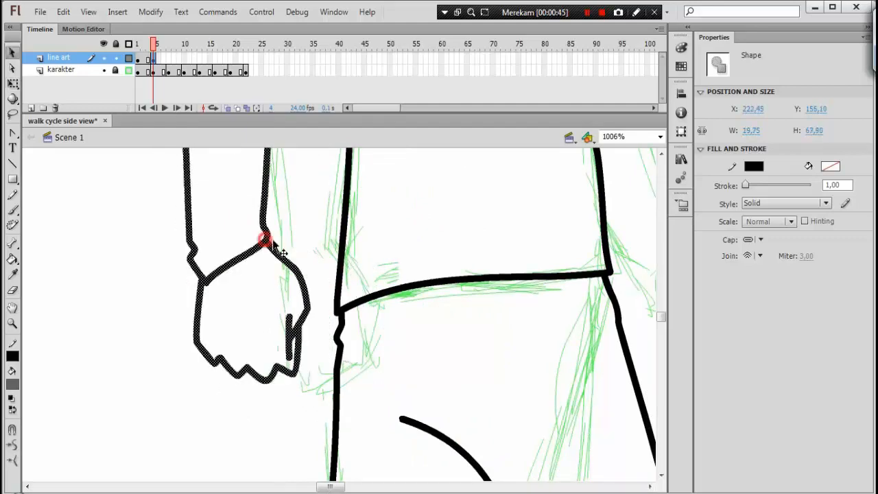
pyautogui.moveTo(273, 249); pyautogui.dragTo(345, 251)
# Step: Erase the near upper arm's outer and inner lines between the shoulder and elbow, and delete the leftover stroke
pyautogui.moveTo(337, 308); pyautogui.dragTo(387, 421)
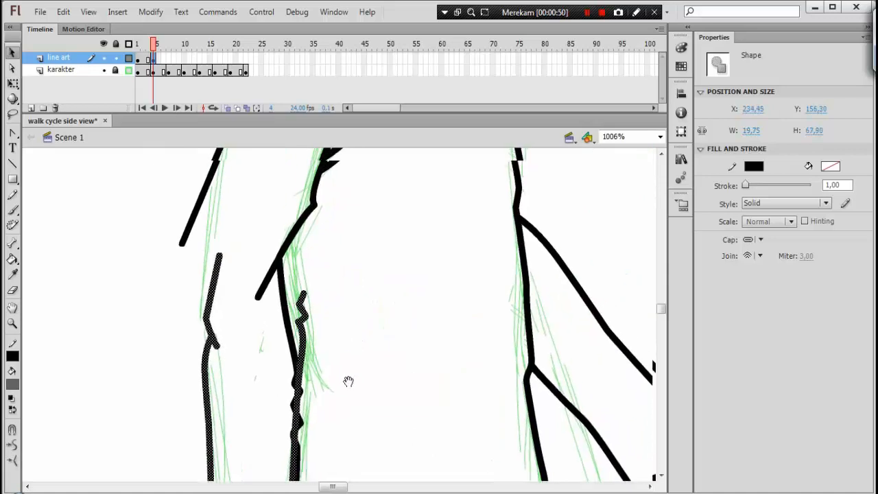
pyautogui.moveTo(274, 227); pyautogui.dragTo(238, 278)
pyautogui.press('e')
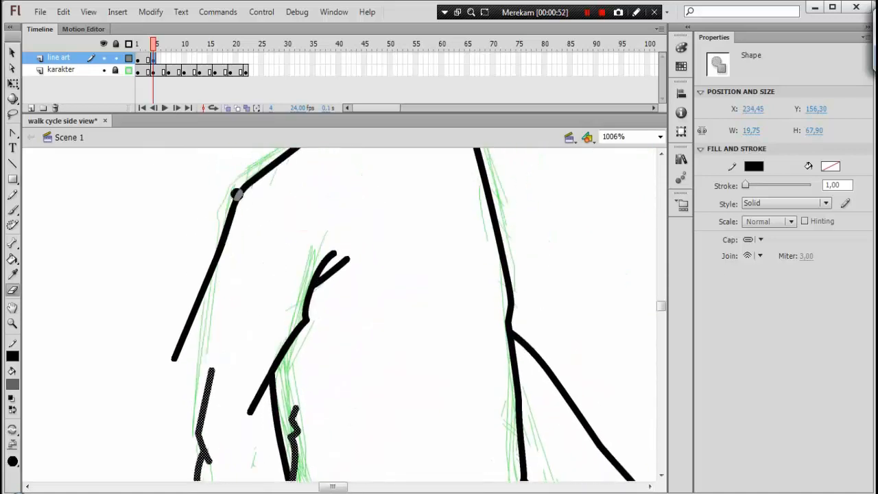
pyautogui.moveTo(237, 191); pyautogui.dragTo(220, 261)
pyautogui.moveTo(252, 397); pyautogui.dragTo(335, 246)
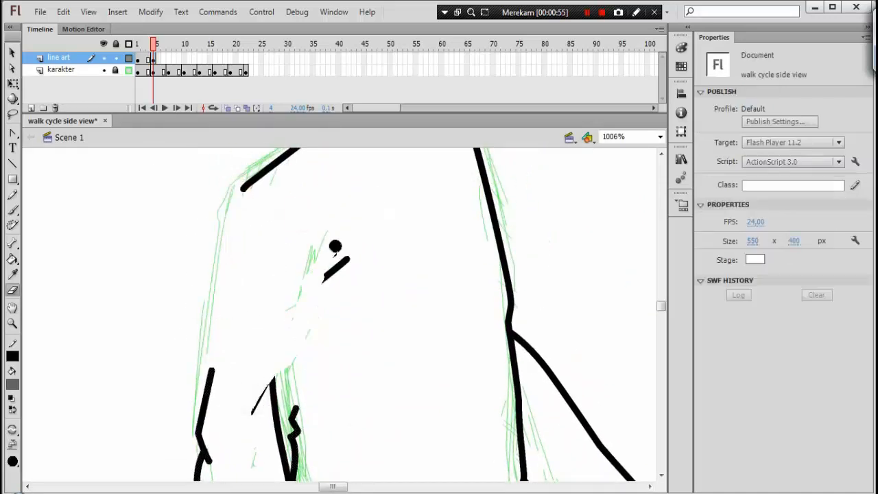
pyautogui.moveTo(280, 356); pyautogui.dragTo(267, 424)
pyautogui.moveTo(314, 368)
pyautogui.mouseDown()
pyautogui.moveTo(323, 264)
pyautogui.moveTo(288, 365)
pyautogui.mouseUp()
pyautogui.press('v')
pyautogui.click(292, 347)
pyautogui.press('Delete')
# Step: Redraw the near upper arm's outer and inner edges along the second pose's sketch
pyautogui.press('y')
pyautogui.moveTo(224, 198)
pyautogui.mouseDown()
pyautogui.moveTo(233, 214)
pyautogui.moveTo(170, 254)
pyautogui.moveTo(165, 468)
pyautogui.mouseUp()
pyautogui.moveTo(302, 282)
pyautogui.mouseDown()
pyautogui.moveTo(231, 172)
pyautogui.moveTo(194, 218)
pyautogui.mouseUp()
pyautogui.moveTo(217, 166)
pyautogui.mouseDown()
pyautogui.moveTo(187, 332)
pyautogui.moveTo(221, 280)
pyautogui.mouseUp()
# Step: Delete the stray line ends left around the near arm's shoulder, armpit and elbow in frame 4
pyautogui.press('v')
pyautogui.click(212, 287)
pyautogui.press('Delete')
pyautogui.click(118, 316)
pyautogui.press('Delete')
pyautogui.moveTo(220, 237); pyautogui.dragTo(214, 343)
pyautogui.click(127, 254)
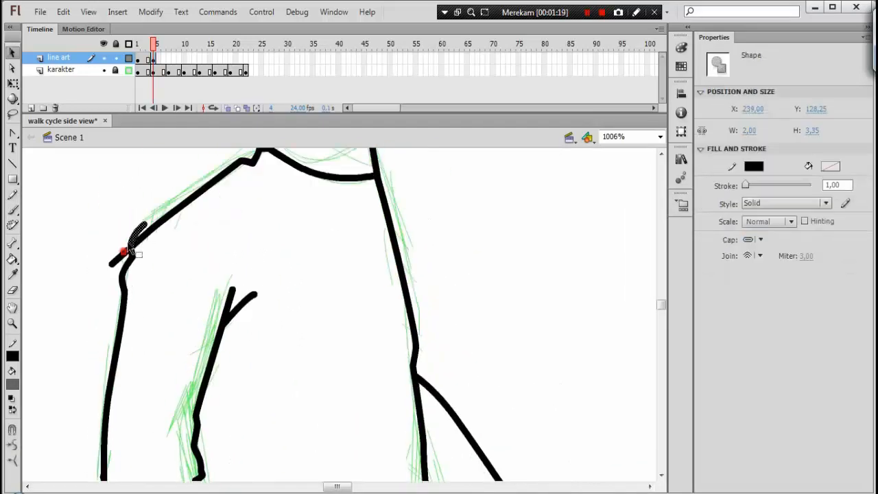
pyautogui.press('Delete')
# Step: Lasso the far forearm and hand in frame 4 and move them clear of the body
pyautogui.moveTo(392, 326); pyautogui.dragTo(312, 197)
pyautogui.click(408, 334)
pyautogui.moveTo(474, 350); pyautogui.dragTo(388, 152)
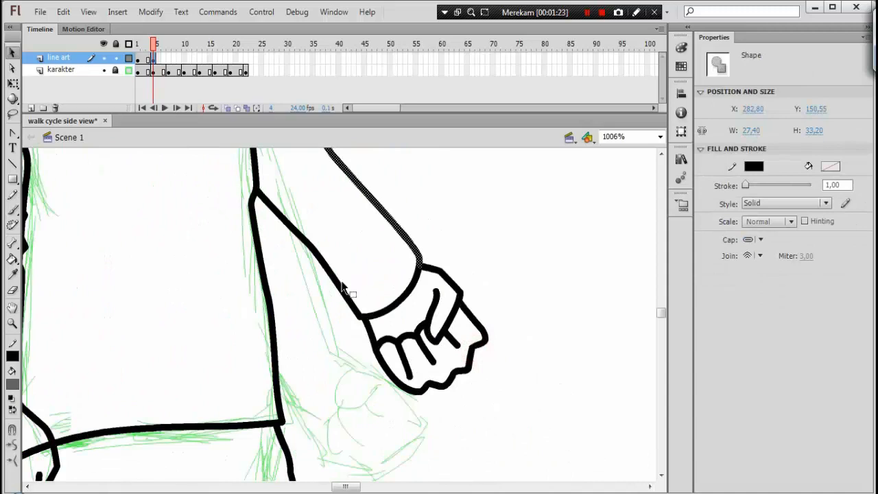
pyautogui.hotkey('ctrl', '-')
pyautogui.click(418, 225)
pyautogui.press('l')
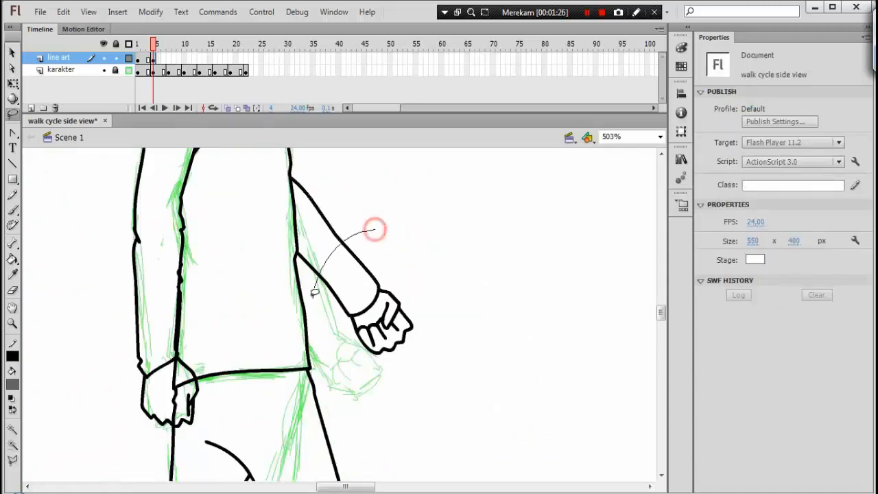
pyautogui.moveTo(365, 226); pyautogui.dragTo(366, 228)
pyautogui.press('v')
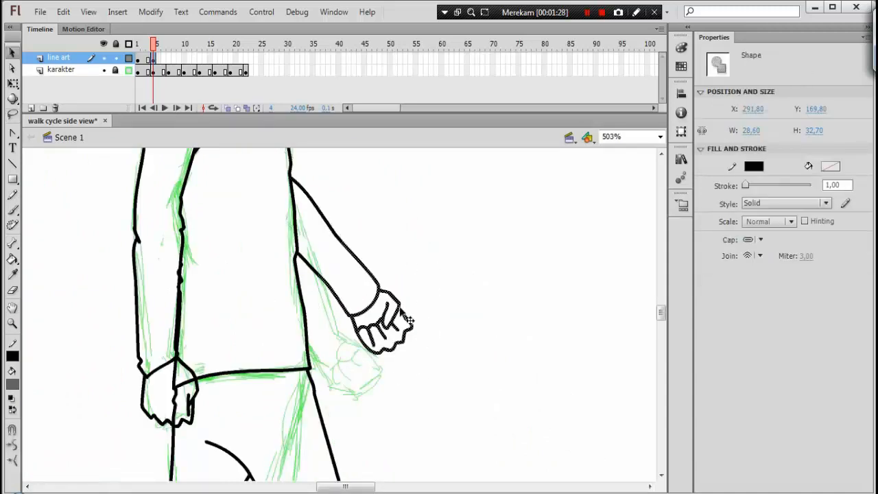
pyautogui.moveTo(402, 314); pyautogui.dragTo(502, 304)
# Step: Delete the two remaining upper-arm lines of the far arm beside the torso
pyautogui.click(355, 244)
pyautogui.click(339, 241)
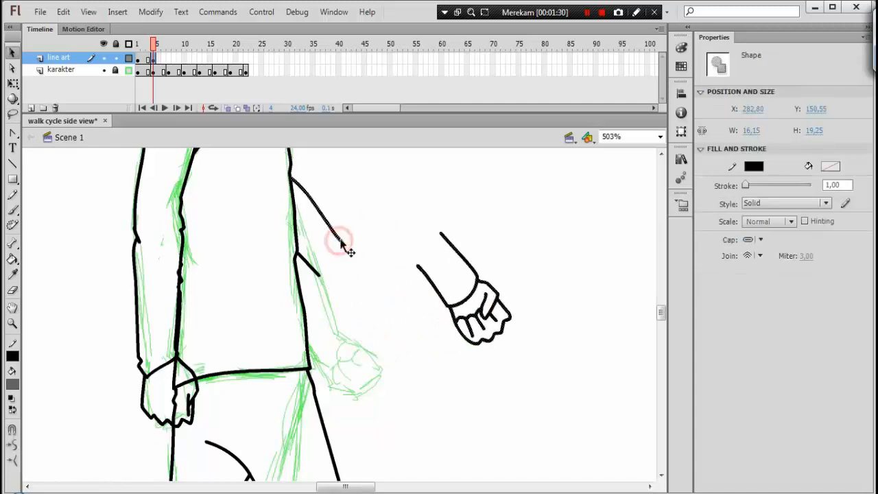
pyautogui.press('Delete')
# Step: Select the detached far forearm and hand, rotate them clockwise with Free Transform, and move them onto the second pose's sketch
pyautogui.moveTo(370, 187); pyautogui.dragTo(604, 358)
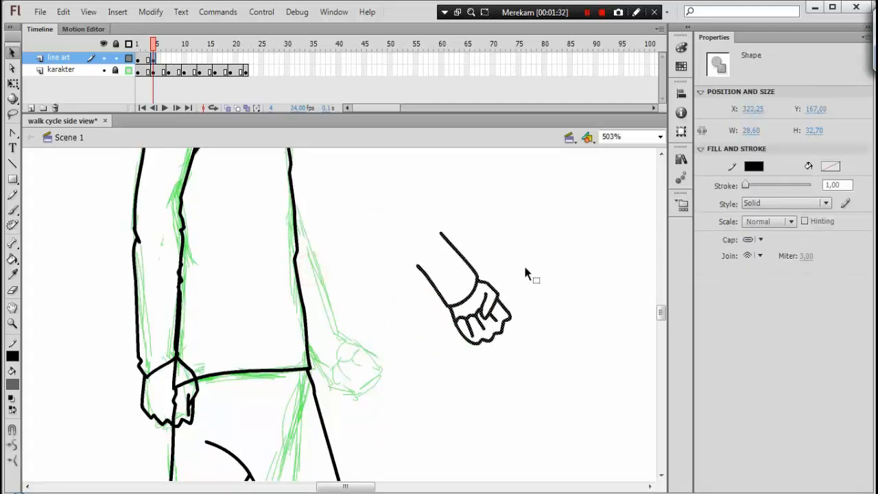
pyautogui.press('q')
pyautogui.moveTo(518, 350); pyautogui.dragTo(508, 358)
pyautogui.press('v')
pyautogui.moveTo(493, 310)
pyautogui.mouseDown()
pyautogui.moveTo(350, 360)
pyautogui.moveTo(361, 372)
pyautogui.mouseUp()
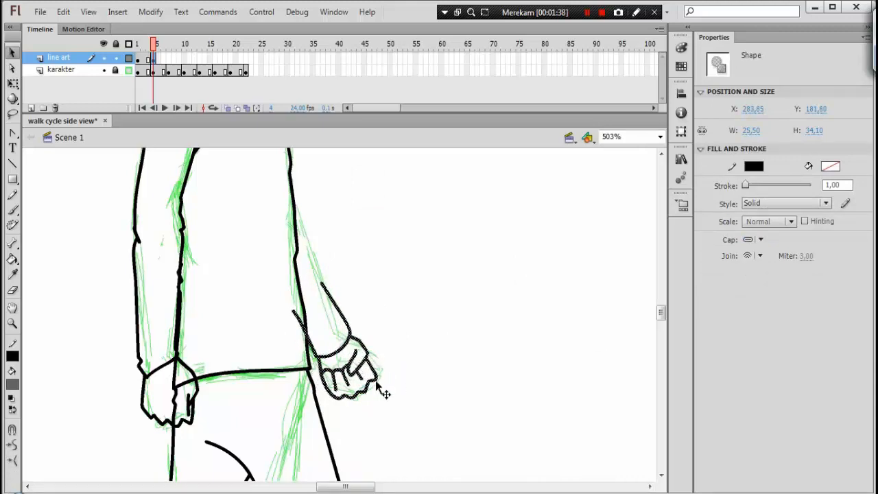
# Step: Fine-tune the far forearm and hand's rotation and position so the hand fits the sketched fist
pyautogui.hotkey('ctrl', '=')
pyautogui.press('q')
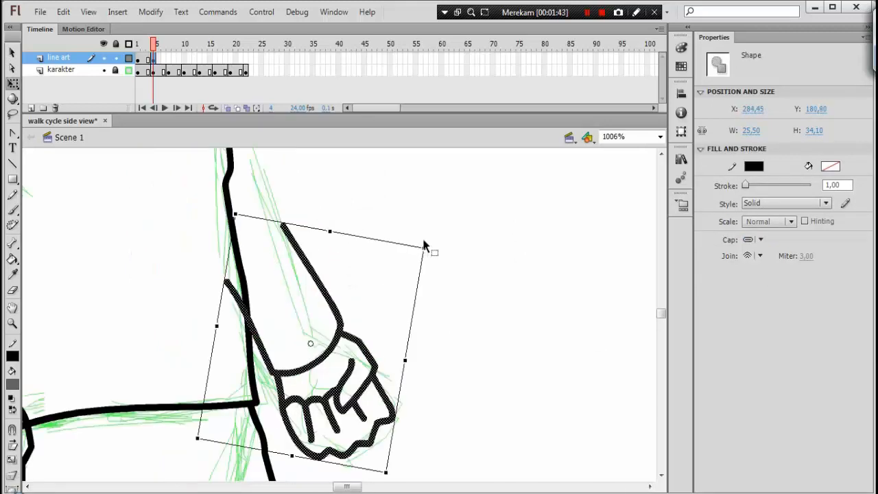
pyautogui.moveTo(430, 243); pyautogui.dragTo(418, 306)
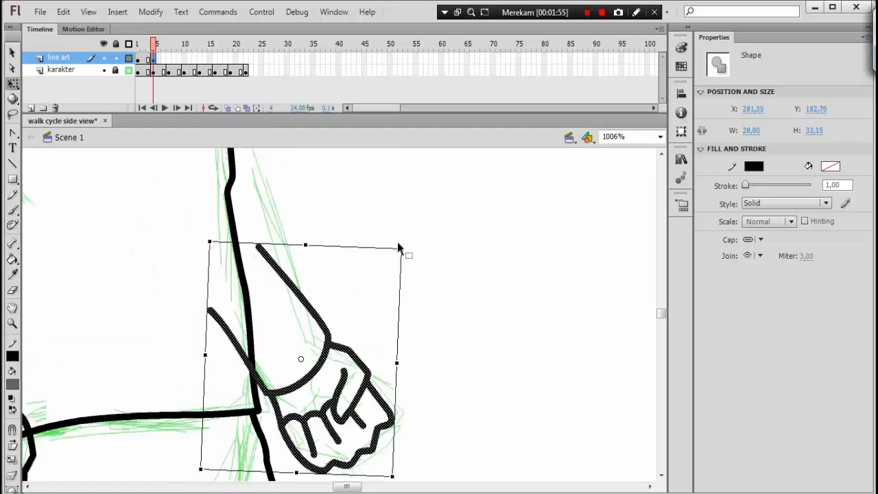
pyautogui.moveTo(399, 246); pyautogui.dragTo(424, 264)
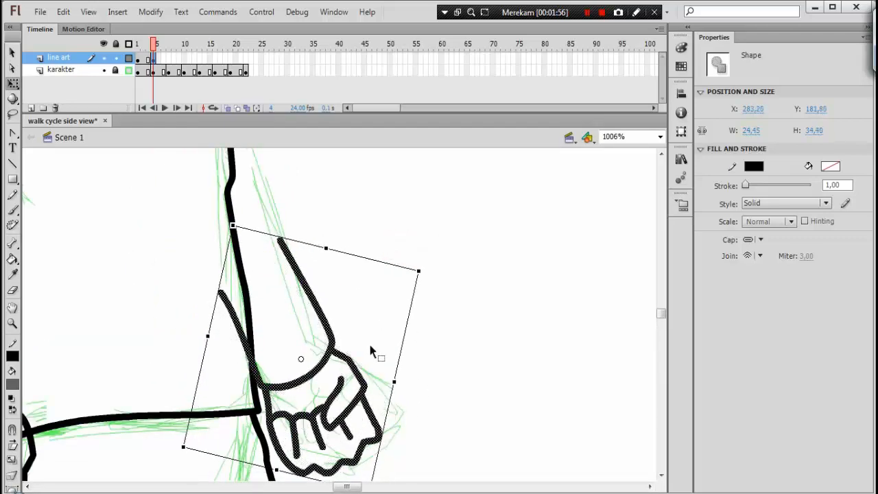
pyautogui.press('v')
pyautogui.moveTo(360, 400); pyautogui.dragTo(366, 387)
pyautogui.moveTo(426, 397); pyautogui.dragTo(401, 302)
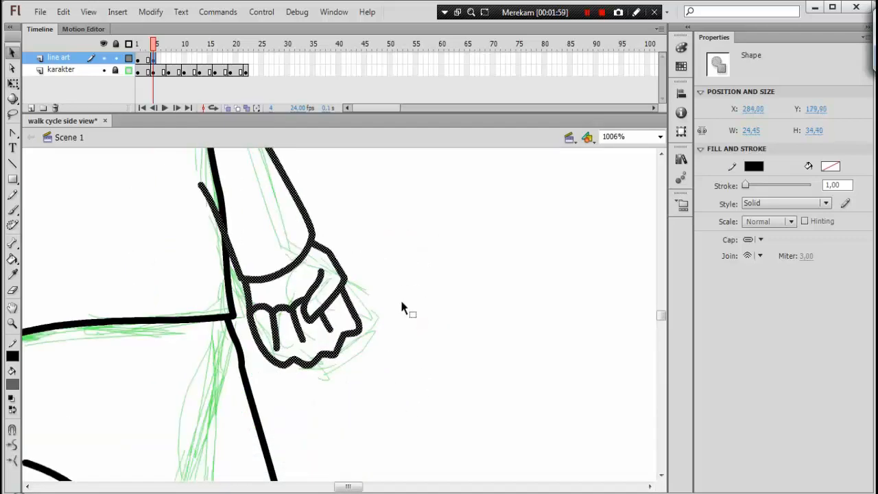
pyautogui.click(359, 314)
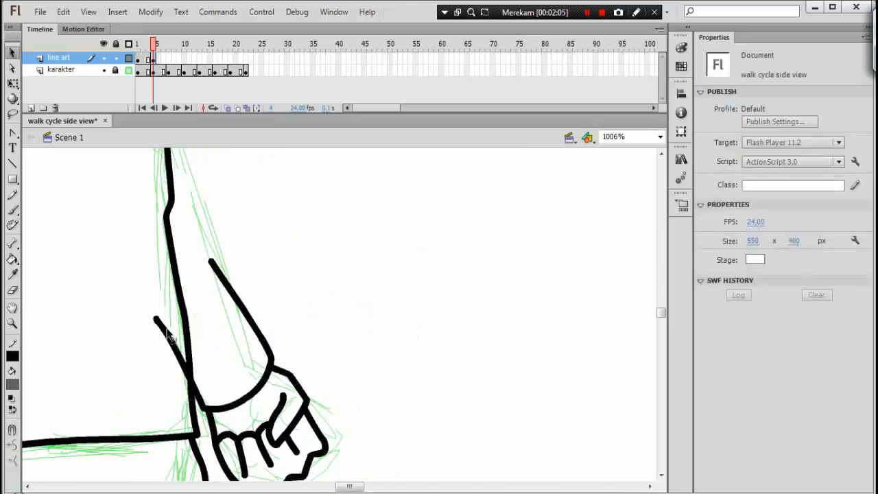
# Step: Replace the far arm's outer line with a pencil stroke down to the wrist, removing the pieces that overlap the torso and hand
pyautogui.click(165, 329)
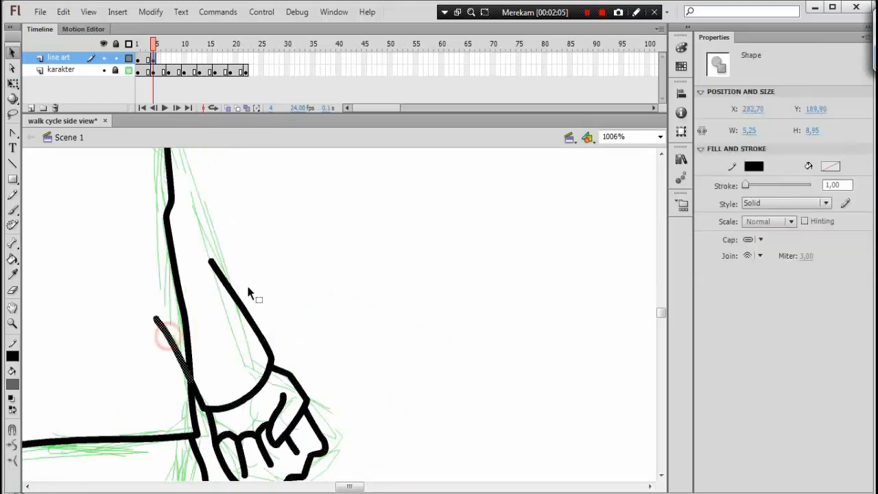
pyautogui.click(236, 301)
pyautogui.press('Delete')
pyautogui.press('y')
pyautogui.moveTo(225, 169); pyautogui.dragTo(247, 253)
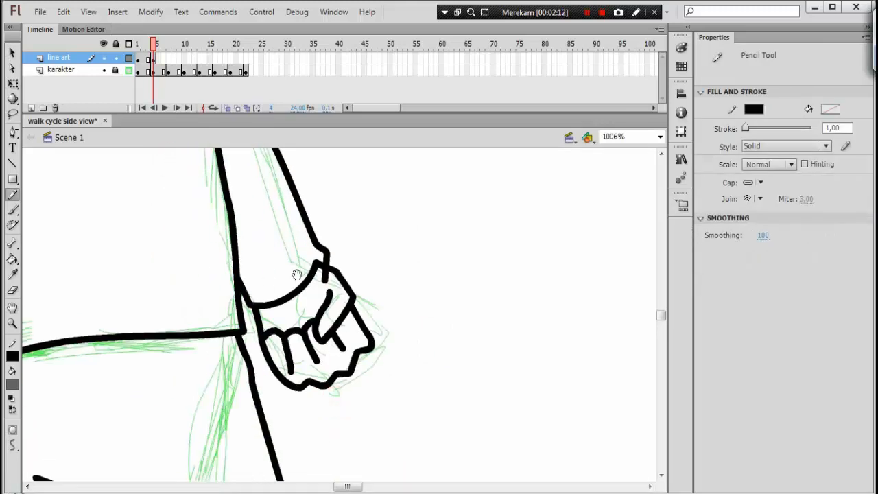
pyautogui.press('v')
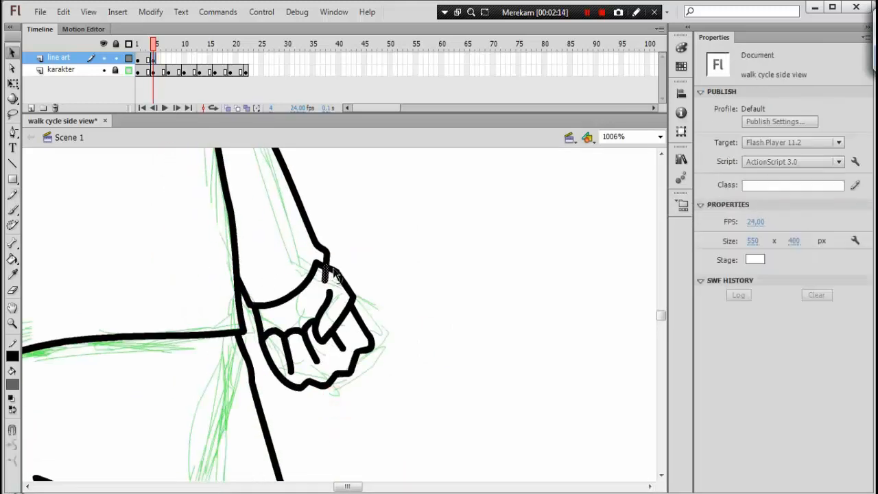
# Step: Select each lower leg with its shoe and move both away from the body, one to either side
pyautogui.scroll(3, 343, 308)
pyautogui.click(661, 137)
pyautogui.click(651, 148)
pyautogui.hotkey('ctrl', '=')
pyautogui.moveTo(452, 374); pyautogui.dragTo(401, 174)
pyautogui.moveTo(300, 233); pyautogui.dragTo(417, 420)
pyautogui.moveTo(346, 352); pyautogui.dragTo(536, 329)
pyautogui.moveTo(80, 238); pyautogui.dragTo(373, 424)
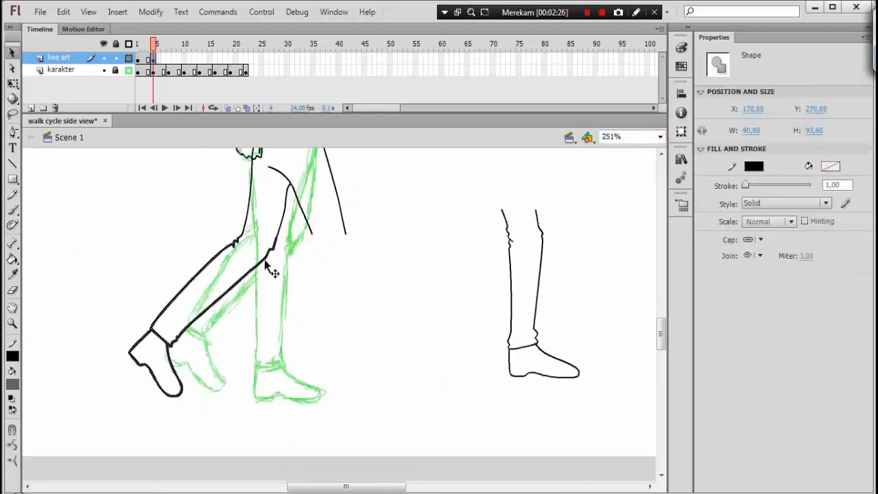
pyautogui.moveTo(267, 261); pyautogui.dragTo(143, 221)
# Step: Erase the old thigh lines of both legs below the shirt hem
pyautogui.moveTo(254, 191); pyautogui.dragTo(244, 252)
pyautogui.click(243, 251)
pyautogui.press('Delete')
pyautogui.press('e')
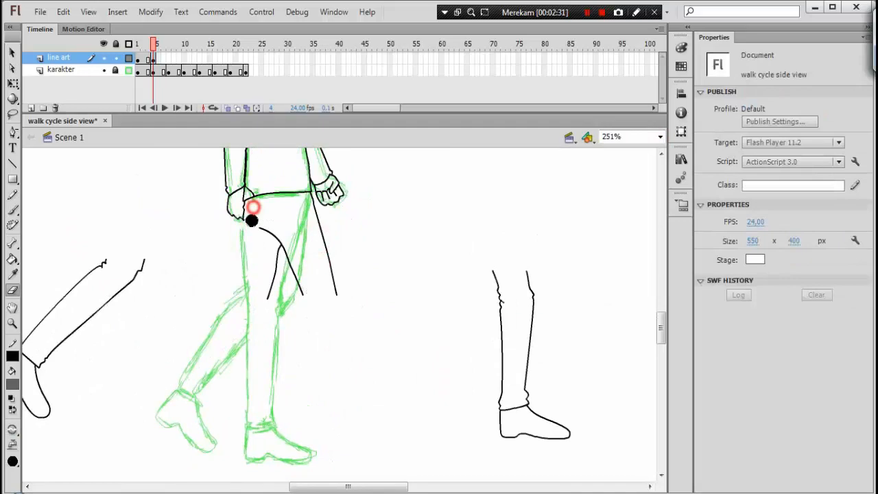
pyautogui.hotkey('ctrl', '=')
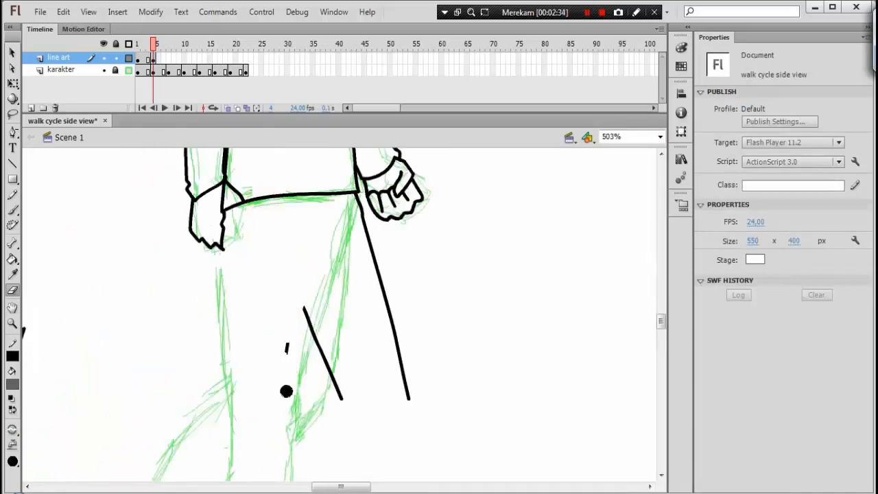
pyautogui.scroll(-3, 309, 309)
pyautogui.moveTo(355, 208); pyautogui.dragTo(339, 349)
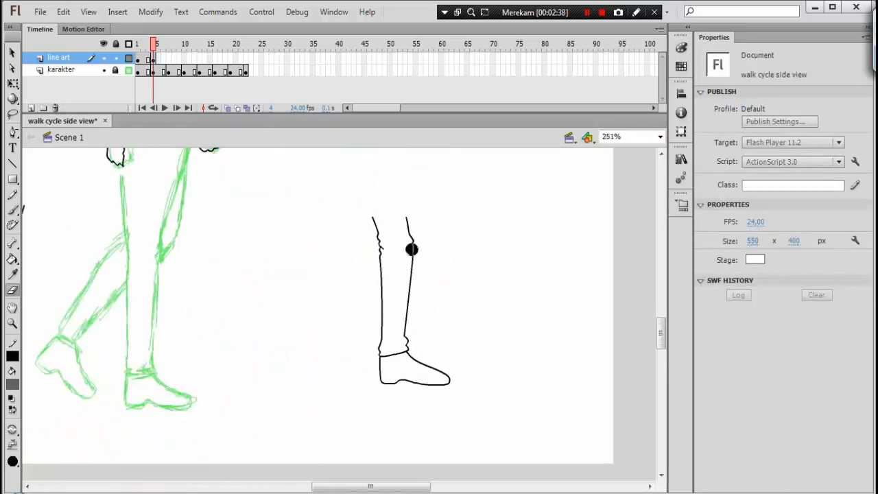
# Step: Move the standing lower leg and shoe onto the second pose's sketch and erase its old knee lines
pyautogui.press('v')
pyautogui.doubleClick(410, 357)
pyautogui.moveTo(410, 357); pyautogui.dragTo(174, 385)
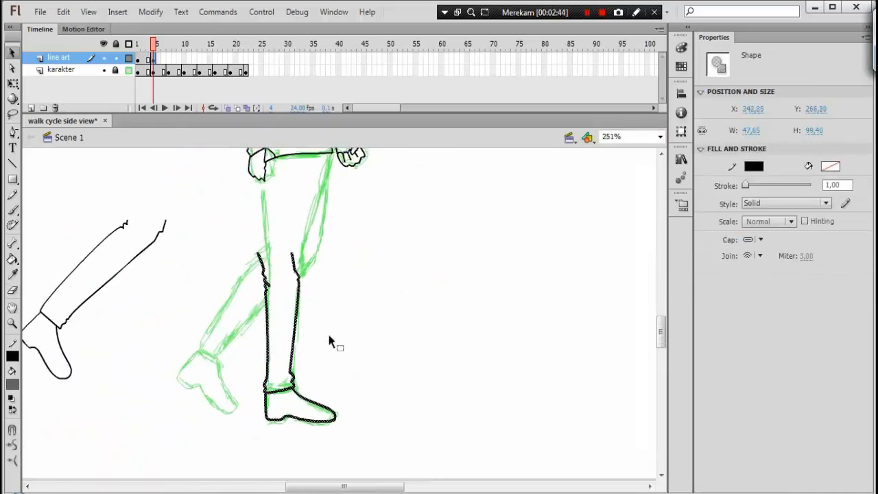
pyautogui.hotkey('ctrl', '=')
pyautogui.press('e')
pyautogui.moveTo(246, 244); pyautogui.dragTo(258, 306)
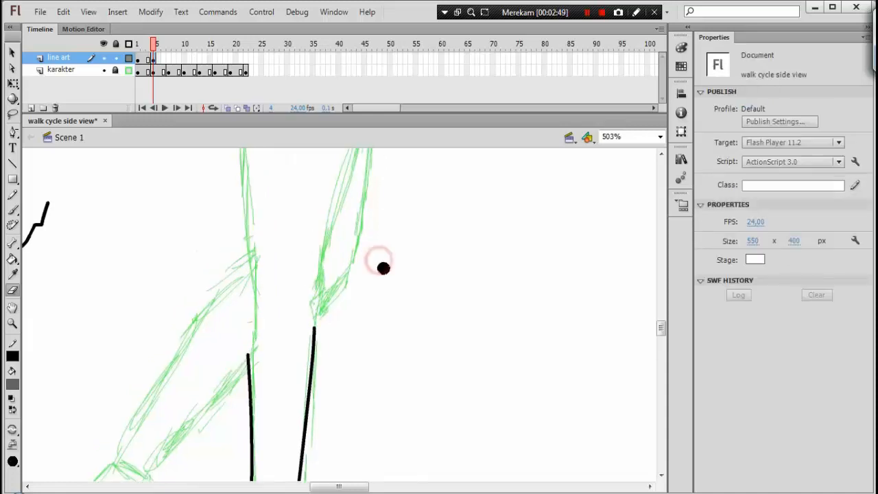
# Step: Draw the standing thigh's back edge from the hand down to the knee with knee folds, and clean up the overlap at the join
pyautogui.scroll(3, 363, 286)
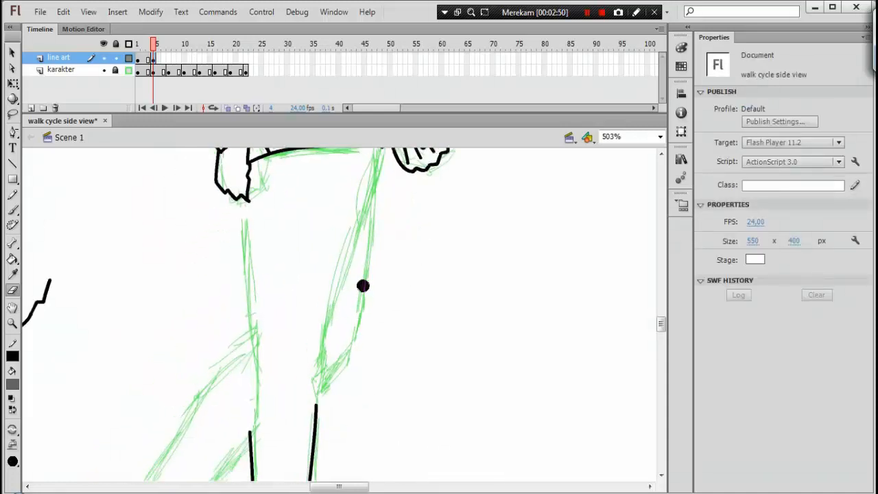
pyautogui.press('y')
pyautogui.scroll(1, 255, 216)
pyautogui.press('y')
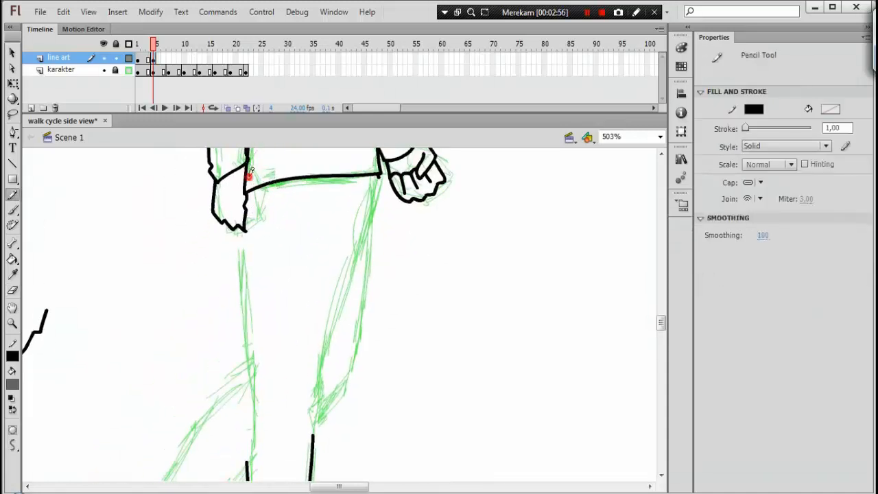
pyautogui.scroll(-3, 251, 448)
pyautogui.press('v')
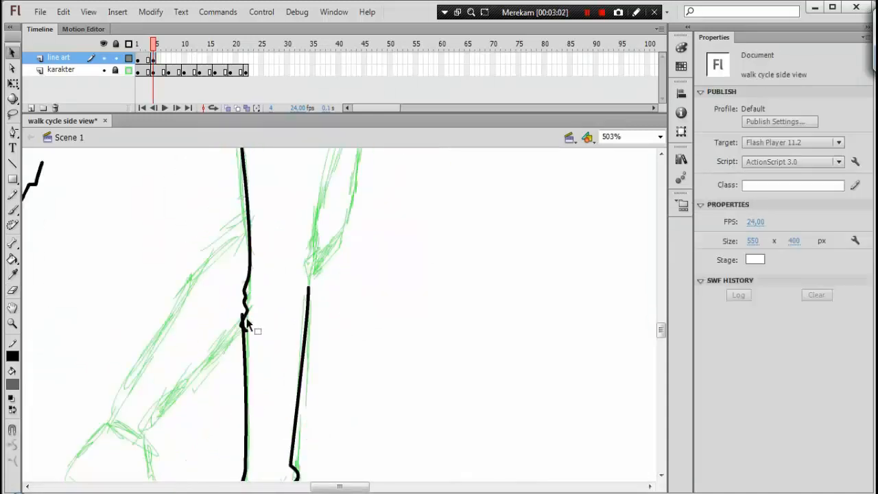
pyautogui.hotkey('ctrl', '=')
pyautogui.moveTo(199, 233); pyautogui.dragTo(185, 334)
pyautogui.hotkey('ctrl', '-')
pyautogui.moveTo(272, 253); pyautogui.dragTo(202, 337)
# Step: Draw the standing thigh's front edge from the hem to the knee with folds, and clean up its join with the shin
pyautogui.press('y')
pyautogui.moveTo(297, 156)
pyautogui.mouseDown()
pyautogui.moveTo(237, 394)
pyautogui.moveTo(237, 428)
pyautogui.moveTo(266, 346)
pyautogui.mouseUp()
pyautogui.press('v')
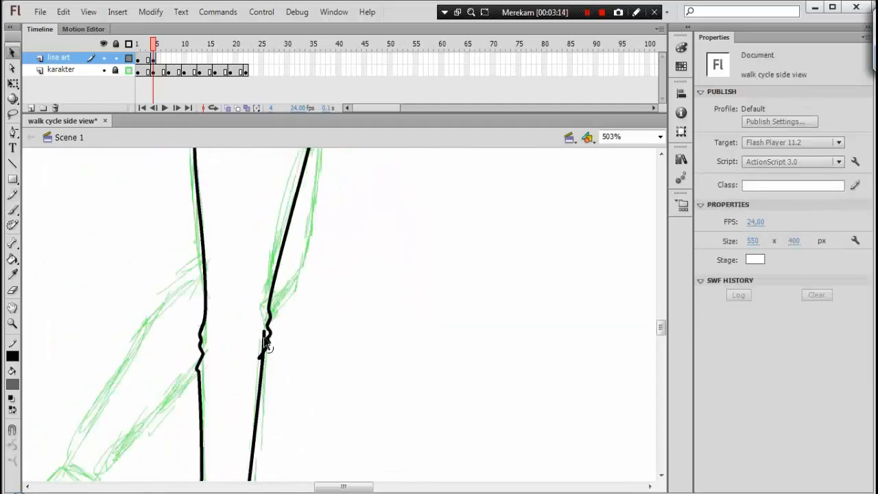
pyautogui.moveTo(266, 293); pyautogui.dragTo(264, 380)
# Step: Draw the trailing thigh's front edge from the hem down to the bent knee behind the standing leg
pyautogui.press('y')
pyautogui.moveTo(325, 159)
pyautogui.mouseDown()
pyautogui.moveTo(300, 356)
pyautogui.moveTo(263, 406)
pyautogui.mouseUp()
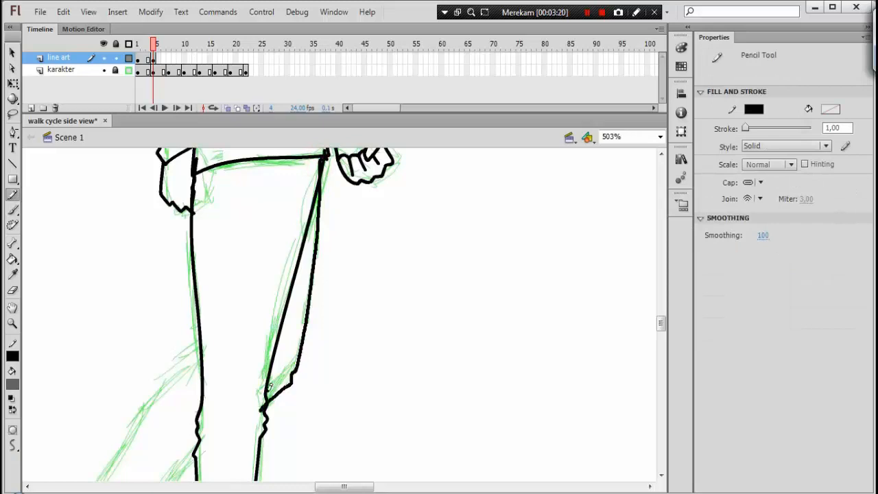
pyautogui.moveTo(207, 357)
pyautogui.mouseDown()
pyautogui.moveTo(411, 249)
pyautogui.moveTo(410, 225)
pyautogui.mouseUp()
pyautogui.moveTo(298, 255); pyautogui.dragTo(397, 239)
# Step: Move the trailing lower leg and shoe onto the second pose's sketch and rotate them slightly to match it
pyautogui.hotkey('ctrl', '-')
pyautogui.press('v')
pyautogui.doubleClick(215, 313)
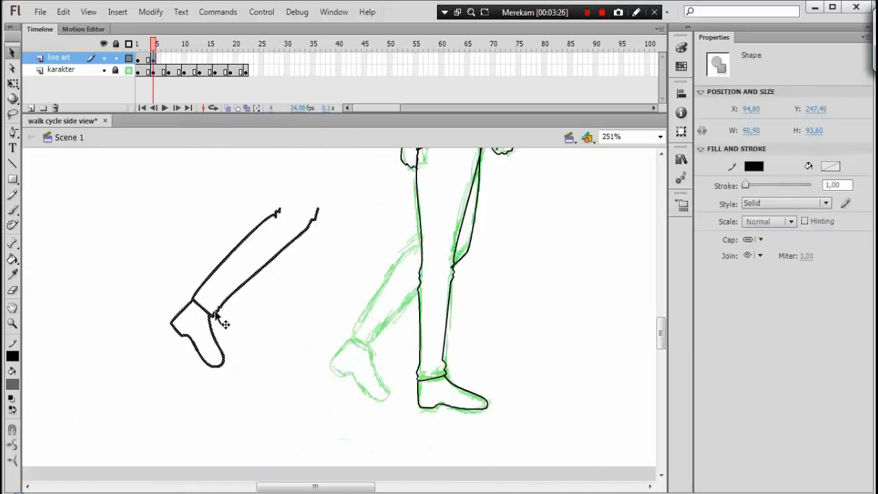
pyautogui.moveTo(215, 314); pyautogui.dragTo(371, 347)
pyautogui.press('q')
pyautogui.moveTo(478, 238); pyautogui.dragTo(473, 233)
pyautogui.press('v')
pyautogui.moveTo(372, 355); pyautogui.dragTo(373, 353)
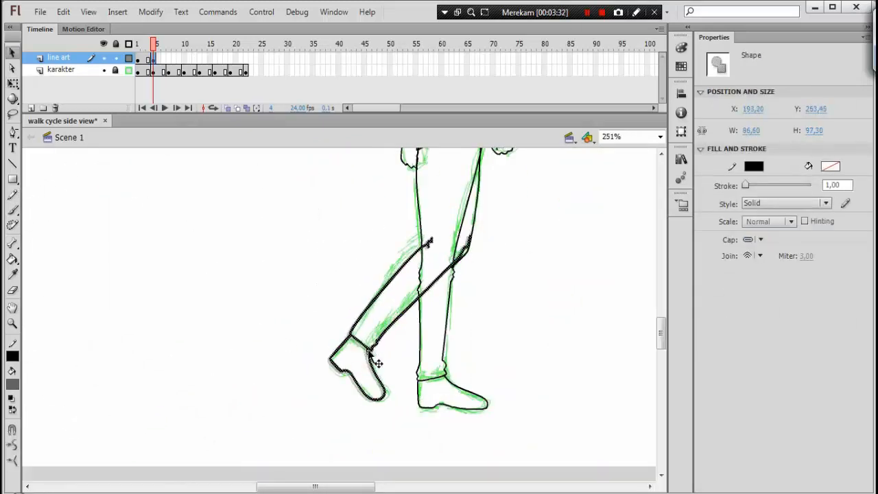
# Step: Delete the trailing leg's old knee fold lines where they overlap the standing leg
pyautogui.moveTo(424, 292); pyautogui.dragTo(313, 327)
pyautogui.hotkey('ctrl', '=')
pyautogui.moveTo(420, 186); pyautogui.dragTo(385, 228)
pyautogui.click(403, 177)
pyautogui.click(366, 210)
pyautogui.press('Delete')
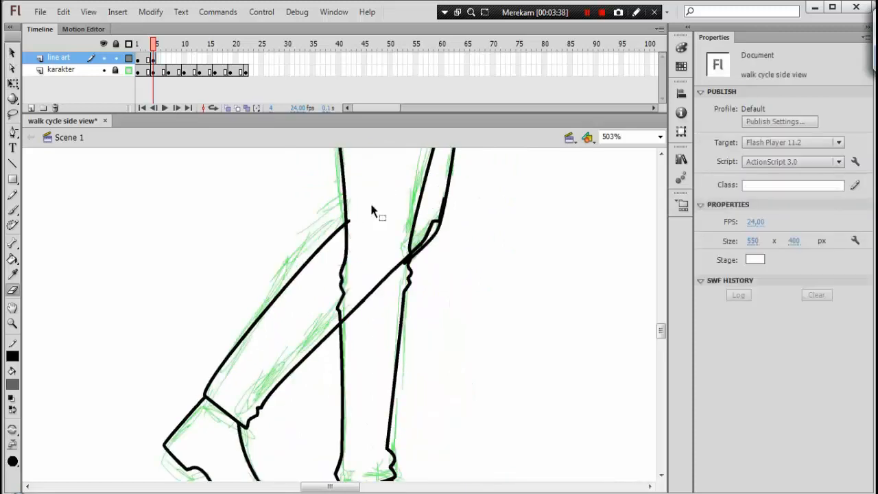
# Step: Delete the trailing leg's line segments that cross the standing leg and the excess strokes at its knee
pyautogui.hotkey('ctrl', '=')
pyautogui.moveTo(515, 168); pyautogui.dragTo(409, 229)
pyautogui.press('Delete')
pyautogui.click(422, 199)
pyautogui.press('Delete')
pyautogui.click(366, 280)
pyautogui.press('Delete')
pyautogui.click(256, 195)
pyautogui.press('Delete')
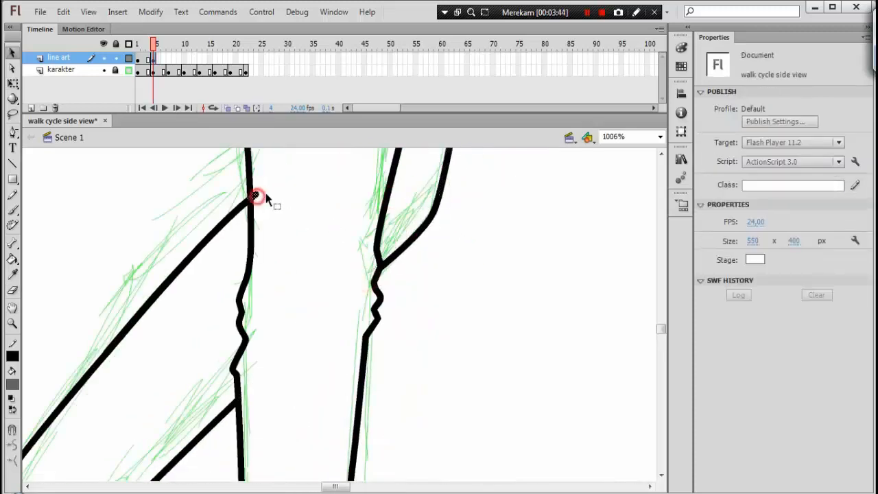
# Step: Fit the whole stage in view and scrub the timeline from the second pose through the remaining sketched poses
pyautogui.moveTo(277, 183); pyautogui.dragTo(227, 355)
pyautogui.click(660, 136)
pyautogui.click(655, 148)
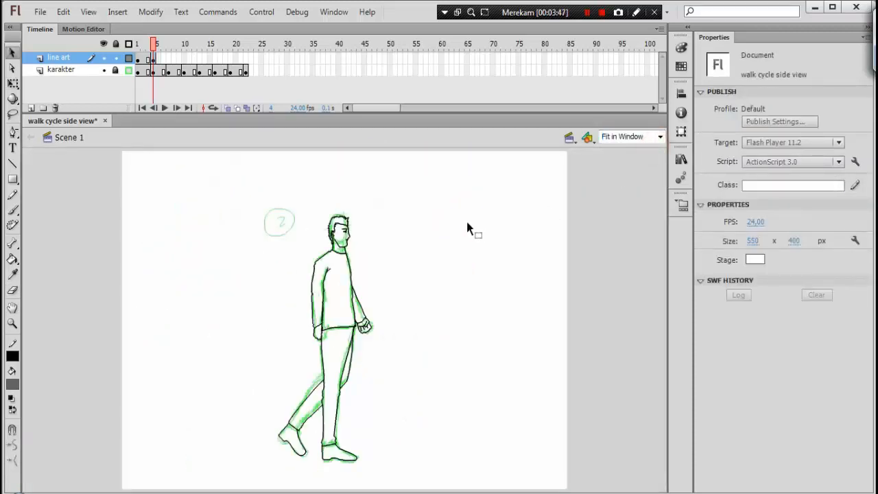
pyautogui.moveTo(155, 49); pyautogui.dragTo(154, 54)
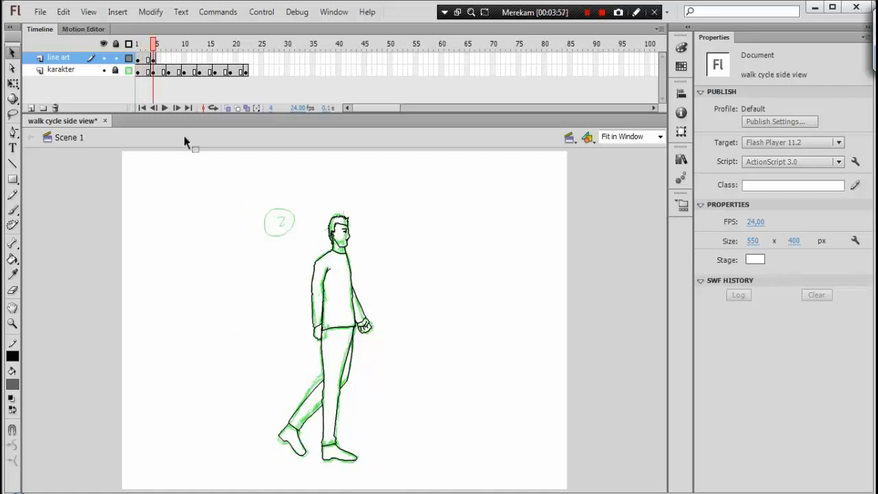
pyautogui.click(168, 45)
pyautogui.moveTo(172, 46); pyautogui.dragTo(249, 44)
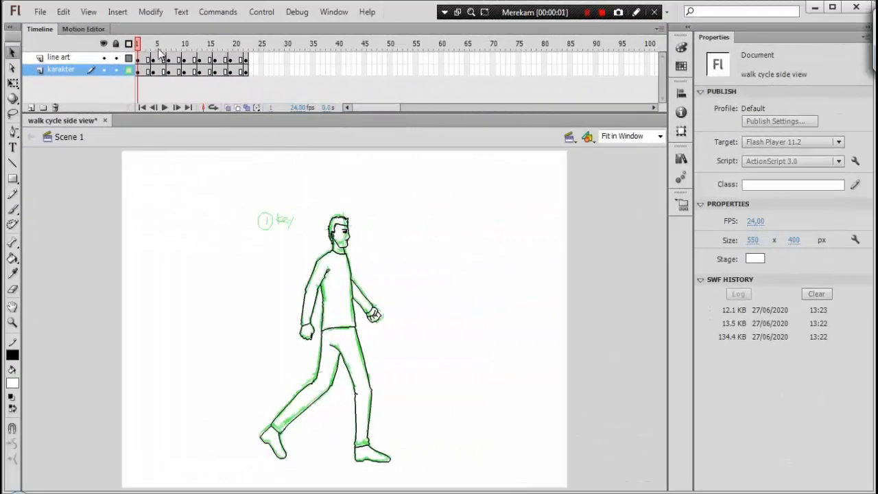
# Step: Scrub through the completed line art across the timeline and delete the karakter sketch layer
pyautogui.moveTo(156, 45); pyautogui.dragTo(246, 45)
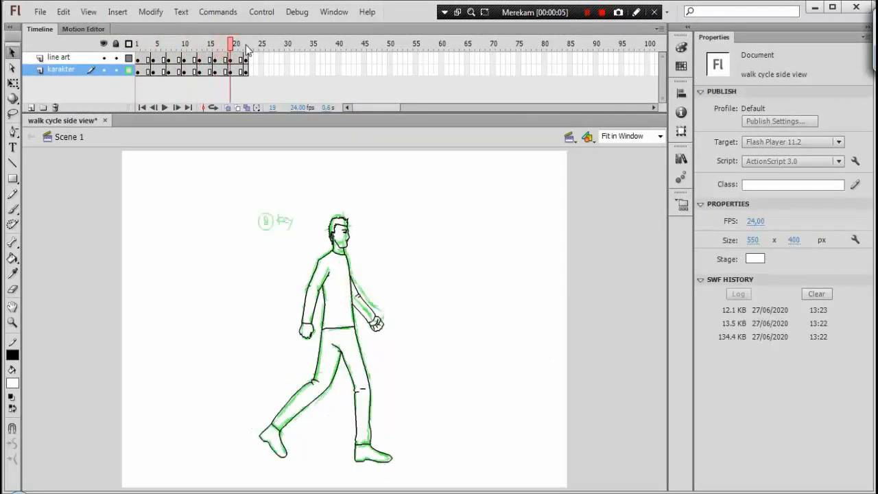
pyautogui.click(56, 107)
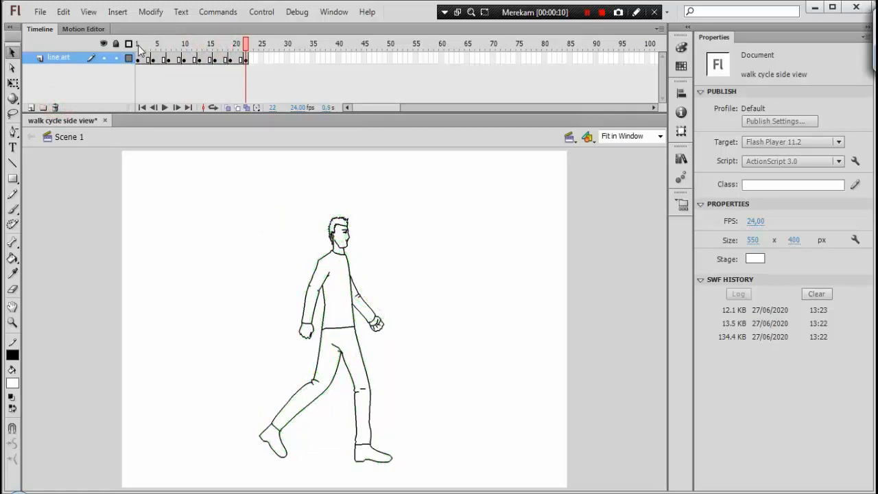
# Step: Play the line art walk cycle from frame 1
pyautogui.click(138, 44)
pyautogui.click(138, 59)
pyautogui.press('Return')
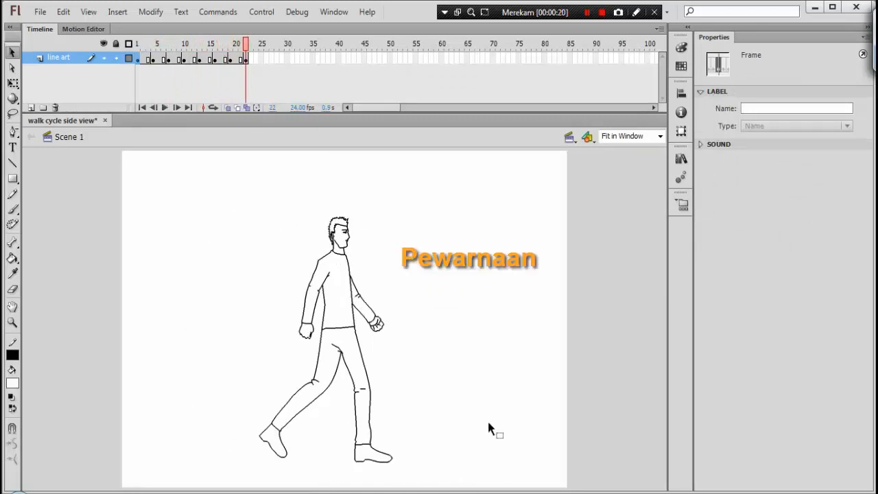
# Step: On frame 1, fill the character's sweater with light grey #ECECEC using the Paint Bucket
pyautogui.click(139, 45)
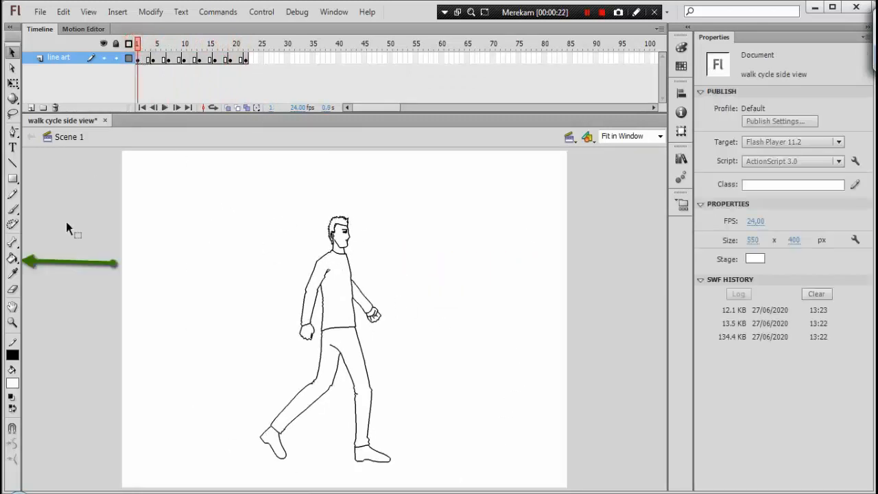
pyautogui.click(12, 260)
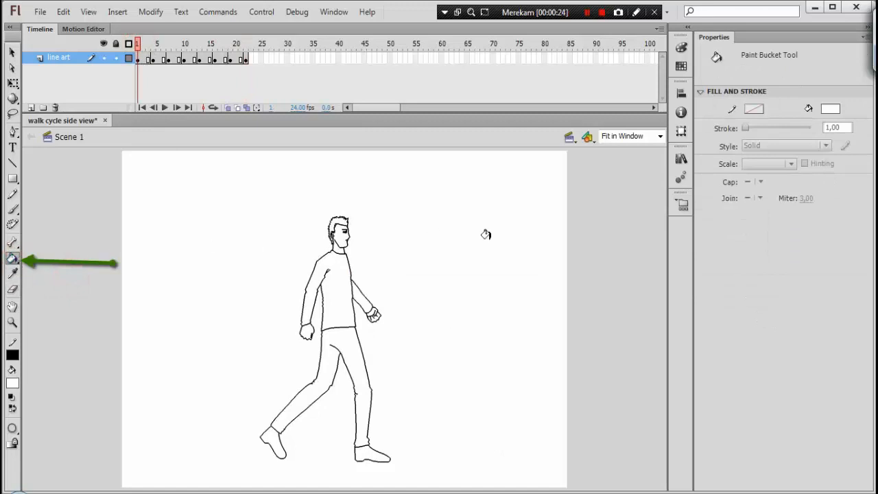
pyautogui.click(680, 49)
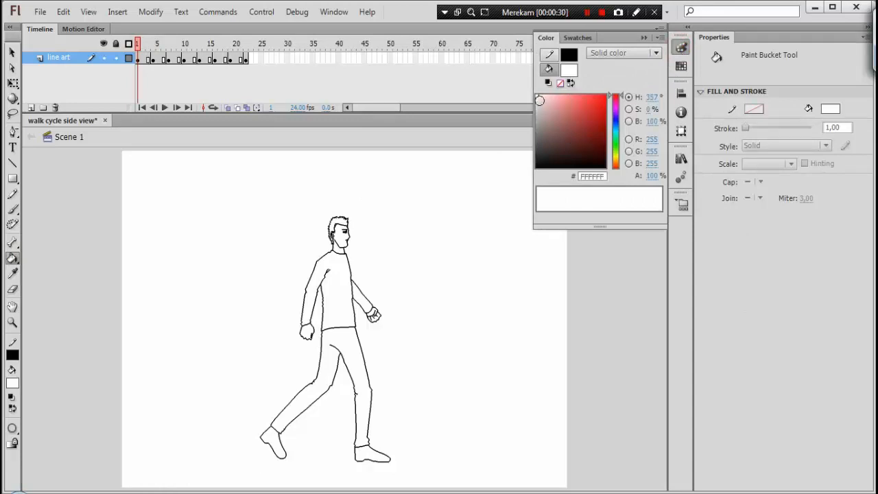
pyautogui.moveTo(540, 101); pyautogui.dragTo(534, 101)
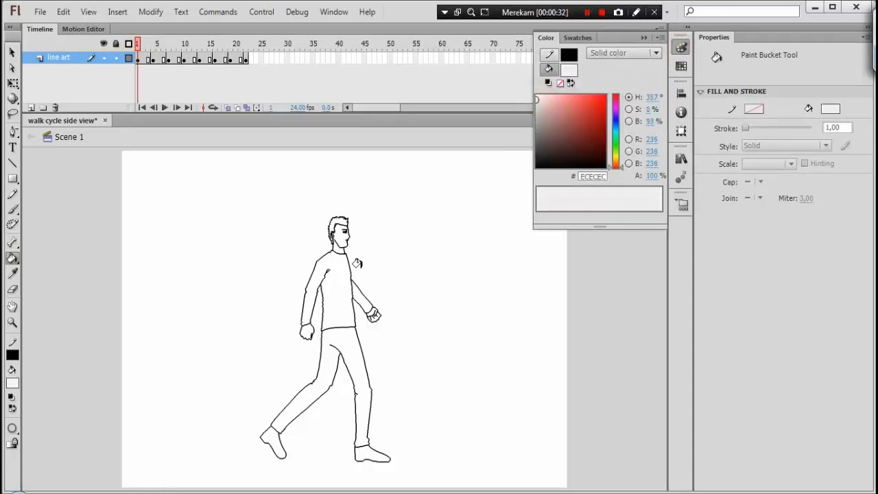
pyautogui.click(334, 288)
# Step: Fill the character's trousers on frame 1 with muted blue #5C7298
pyautogui.click(681, 51)
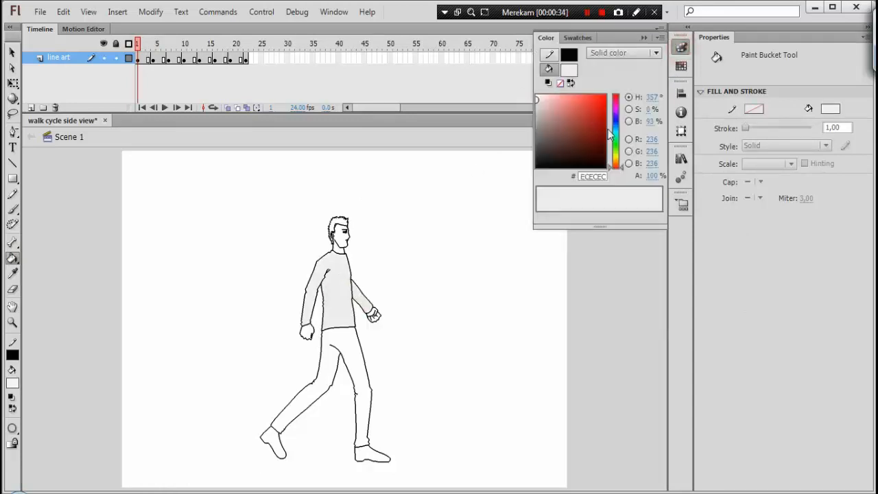
pyautogui.moveTo(617, 128); pyautogui.dragTo(616, 124)
pyautogui.moveTo(559, 133); pyautogui.dragTo(564, 124)
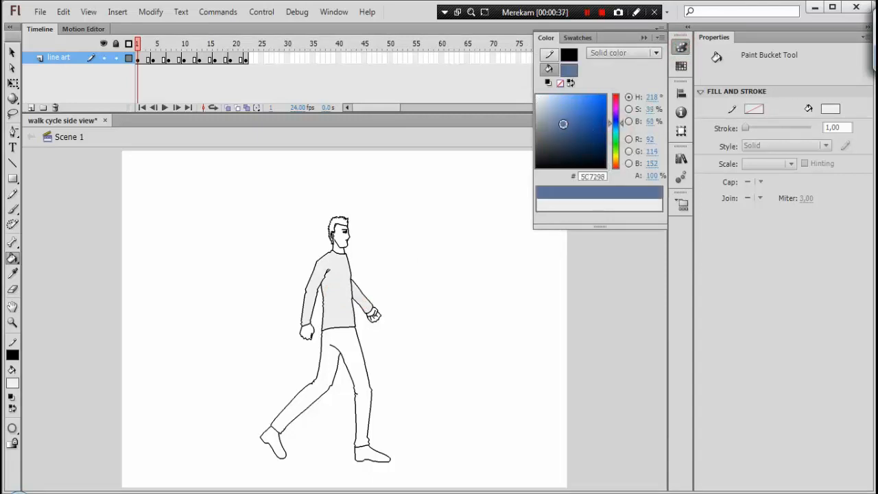
pyautogui.click(355, 362)
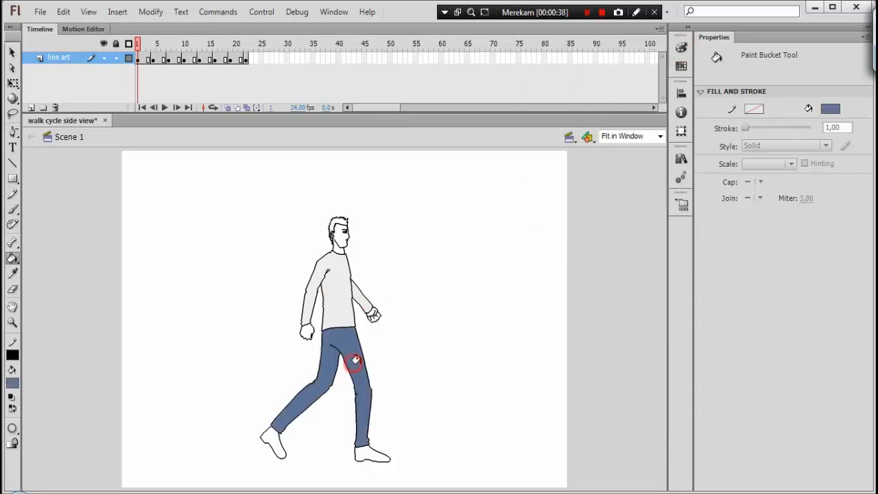
# Step: Fill both of the character's shoes on frame 1 with black
pyautogui.click(682, 48)
pyautogui.moveTo(560, 145); pyautogui.dragTo(522, 186)
pyautogui.click(273, 437)
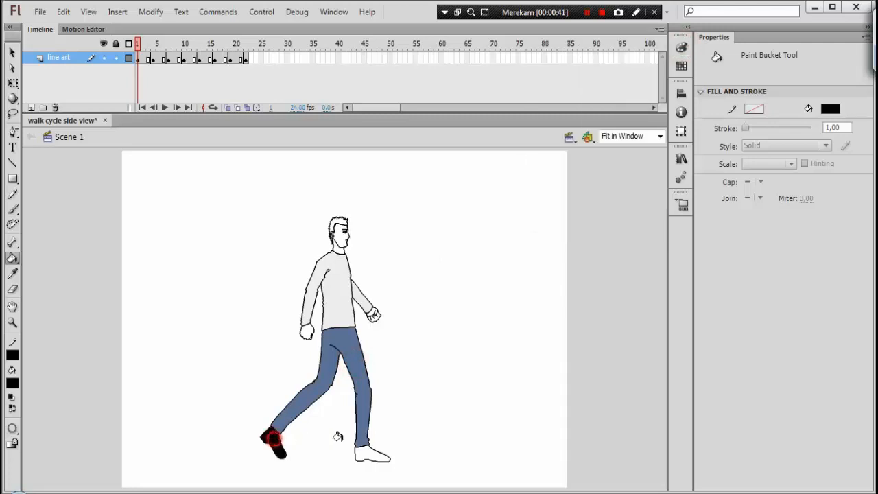
pyautogui.click(367, 454)
# Step: Fill the character's hair on frame 1 with black
pyautogui.hotkey('ctrl', '=')
pyautogui.hotkey('ctrl', '=')
pyautogui.moveTo(357, 192); pyautogui.dragTo(309, 450)
pyautogui.click(255, 177)
pyautogui.hotkey('ctrl', '=')
# Step: Fill the character's face and neck on frame 1 with pale skin tone #FCF1F1
pyautogui.moveTo(246, 212); pyautogui.dragTo(281, 336)
pyautogui.click(681, 48)
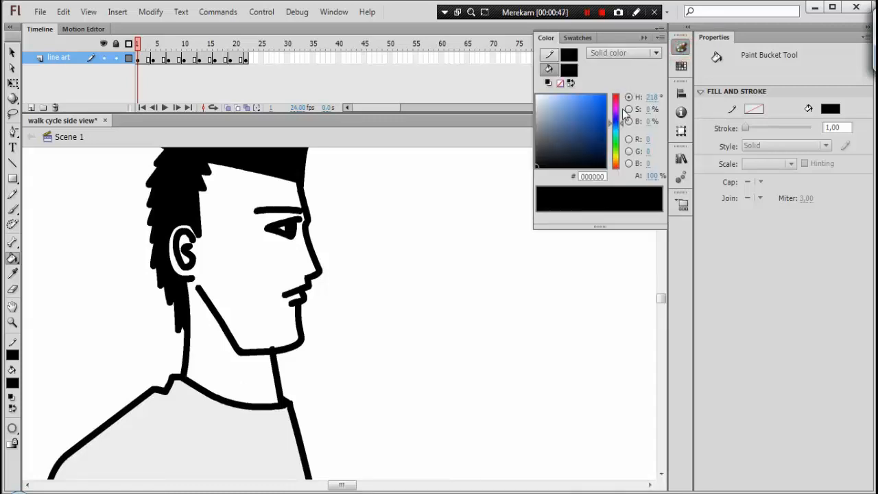
pyautogui.moveTo(550, 105); pyautogui.dragTo(538, 95)
pyautogui.click(245, 253)
# Step: Fill both hands, including the fingers and the back of the front hand, with the same pale skin tone
pyautogui.moveTo(369, 347); pyautogui.dragTo(310, 137)
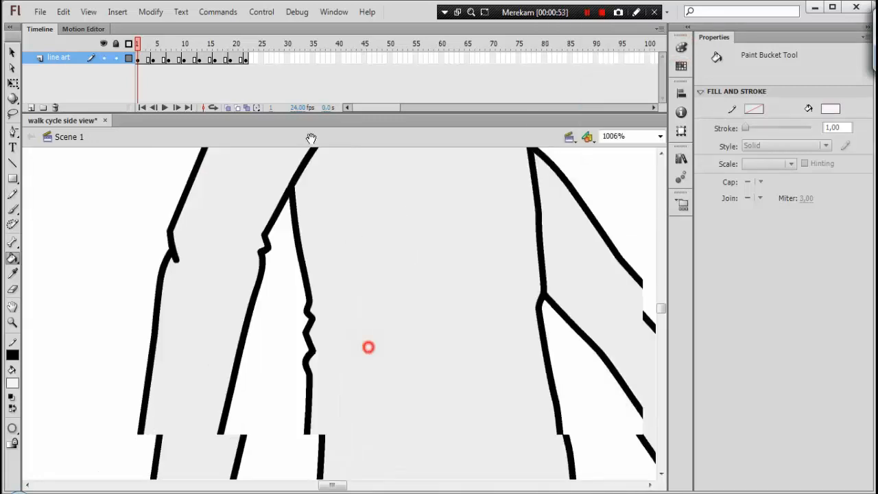
pyautogui.moveTo(263, 338); pyautogui.dragTo(243, 124)
pyautogui.click(169, 342)
pyautogui.moveTo(556, 248); pyautogui.dragTo(279, 264)
pyautogui.click(444, 256)
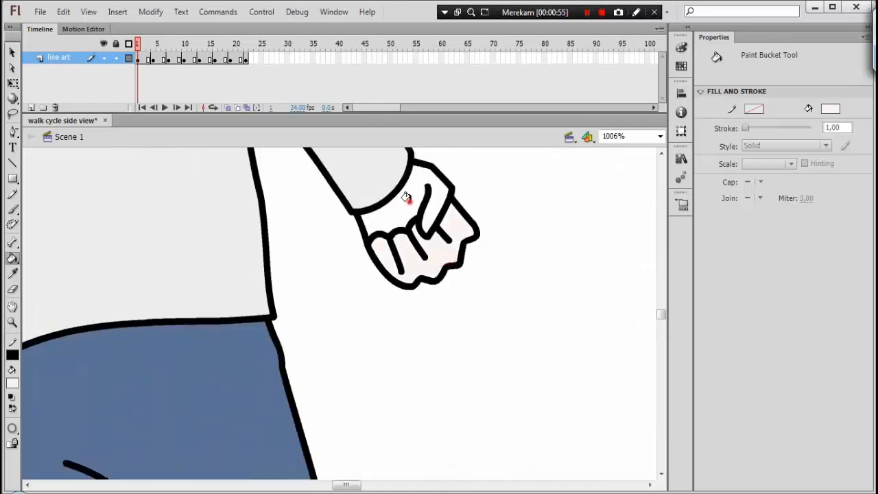
pyautogui.click(408, 199)
# Step: Fill the small open area inside the character's eye, then fit the whole stage in view with the Selection tool active
pyautogui.moveTo(348, 174); pyautogui.dragTo(405, 405)
pyautogui.moveTo(229, 254); pyautogui.dragTo(274, 470)
pyautogui.moveTo(254, 242); pyautogui.dragTo(269, 435)
pyautogui.hotkey('ctrl', '=')
pyautogui.moveTo(306, 215); pyautogui.dragTo(327, 286)
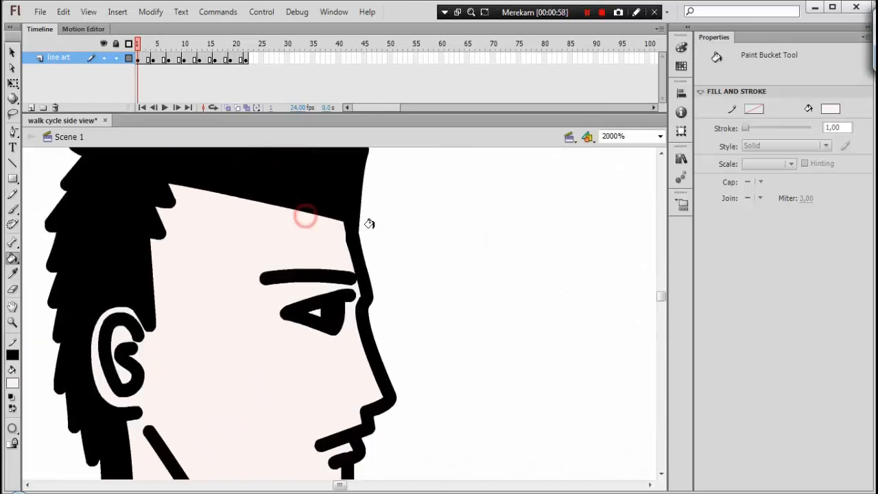
pyautogui.click(681, 48)
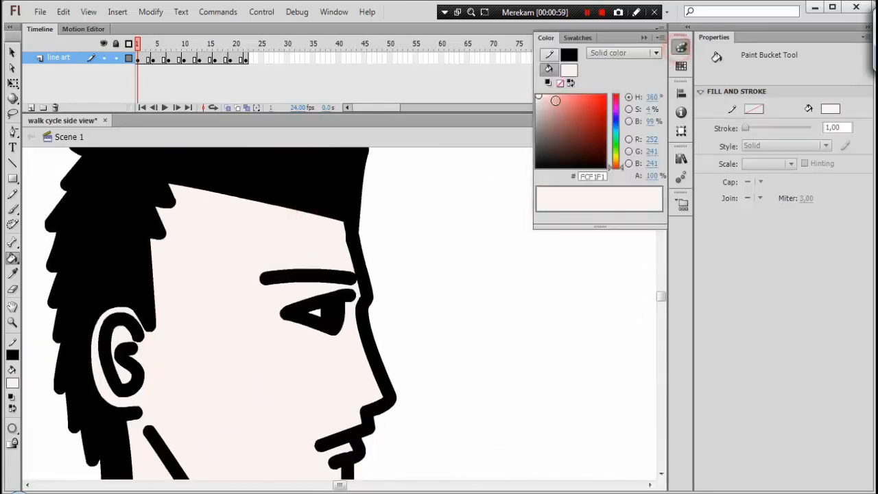
pyautogui.click(313, 315)
pyautogui.press('v')
pyautogui.hotkey('ctrl', '2')
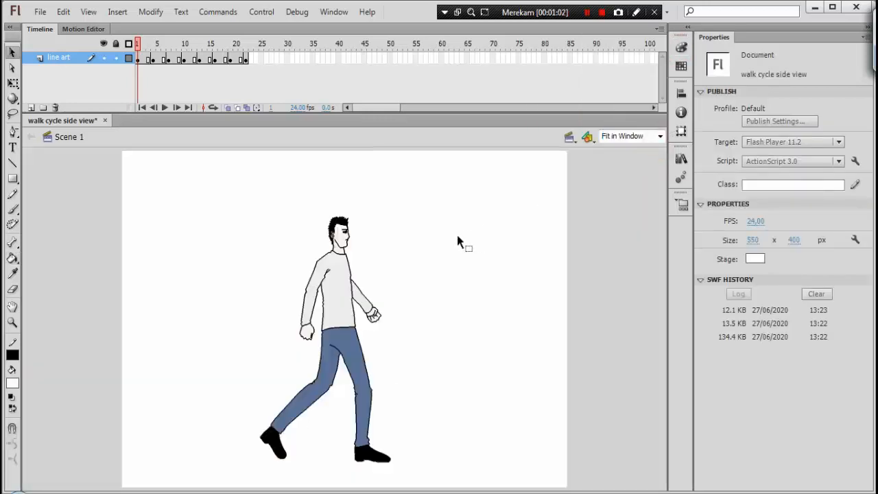
# Step: Scrub through the walk cycle from frame 1 to frame 22 to compare coloured and uncoloured poses, and return to frame 1
pyautogui.moveTo(168, 187); pyautogui.dragTo(419, 477)
pyautogui.click(398, 215)
pyautogui.moveTo(155, 44); pyautogui.dragTo(246, 45)
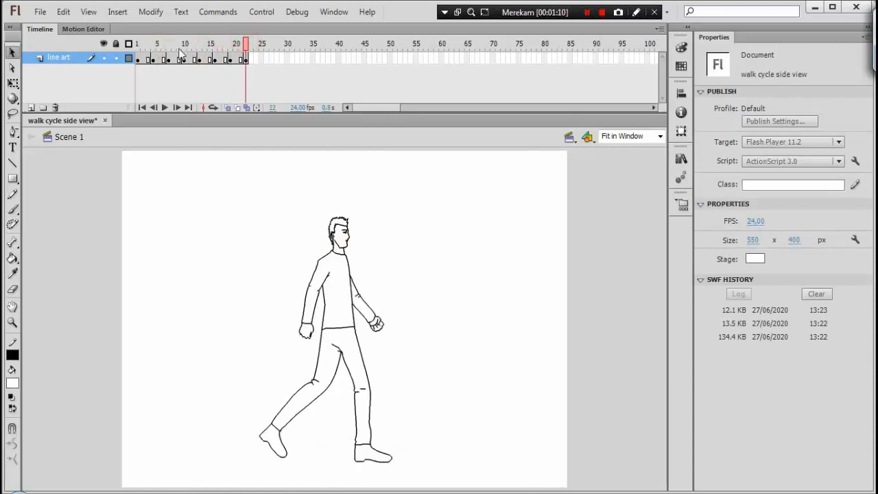
pyautogui.click(138, 44)
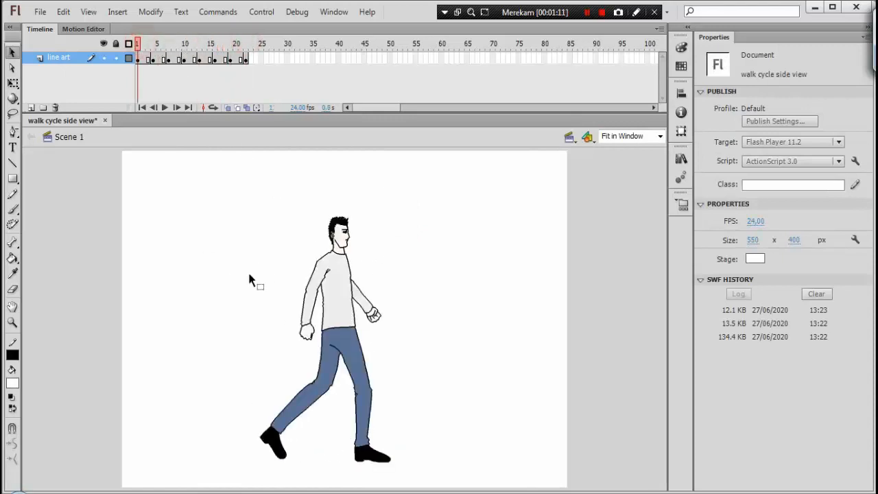
# Step: Sample the light grey shirt colour from the figure in frame 1 with the Eyedropper
pyautogui.click(13, 273)
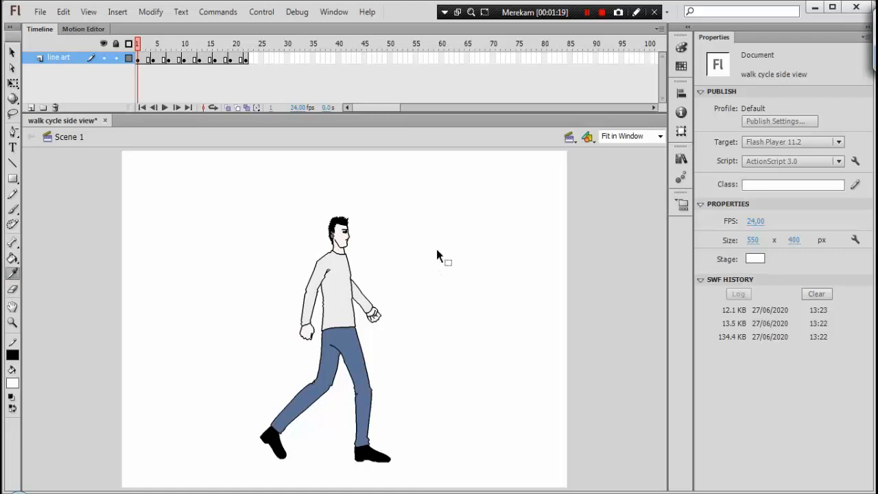
pyautogui.hotkey('ctrl', '=')
pyautogui.hotkey('ctrl', '=')
pyautogui.moveTo(314, 181); pyautogui.dragTo(249, 317)
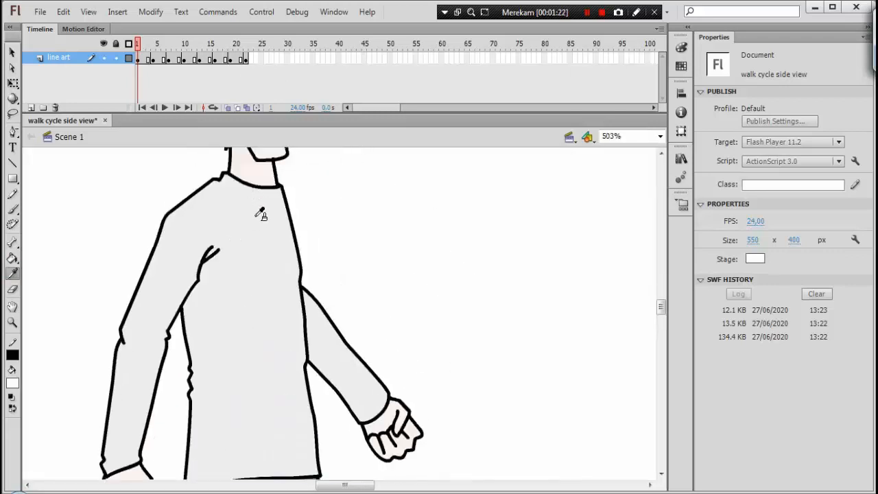
pyautogui.click(245, 215)
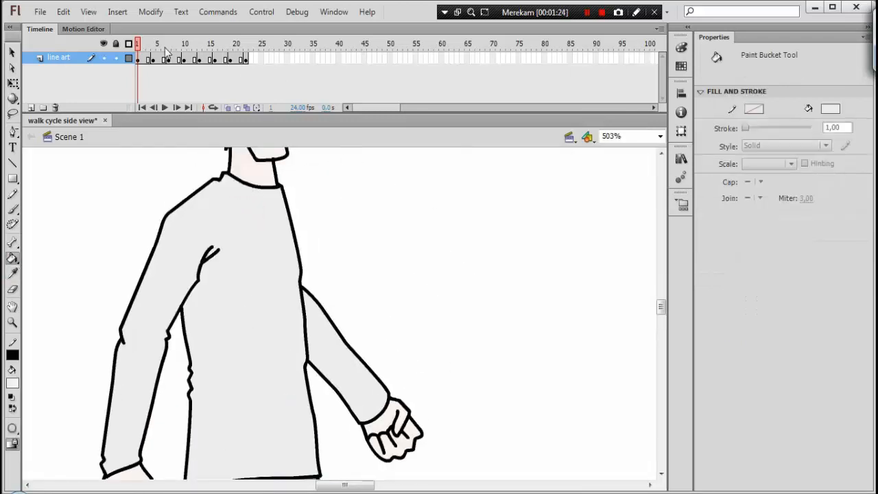
# Step: Fill the shirt and far sleeve with the sampled light grey in frames 4 and 7
pyautogui.click(153, 46)
pyautogui.click(237, 225)
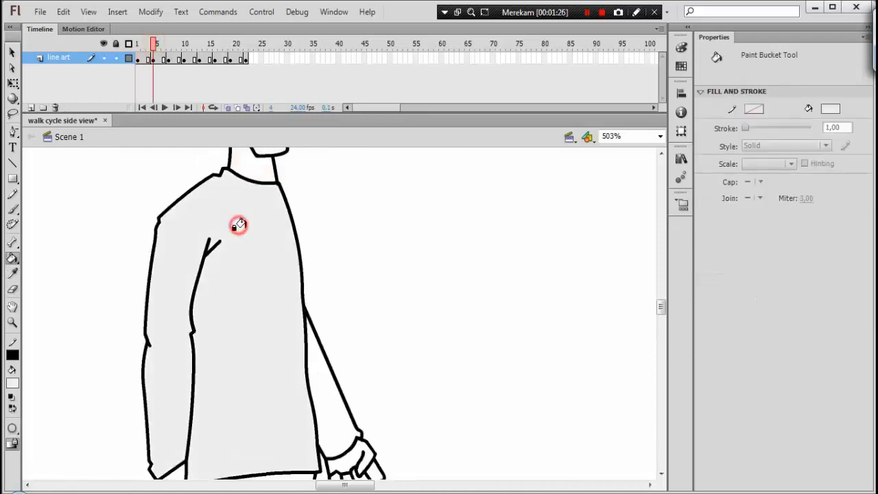
pyautogui.click(323, 382)
pyautogui.moveTo(282, 376); pyautogui.dragTo(241, 197)
pyautogui.click(167, 59)
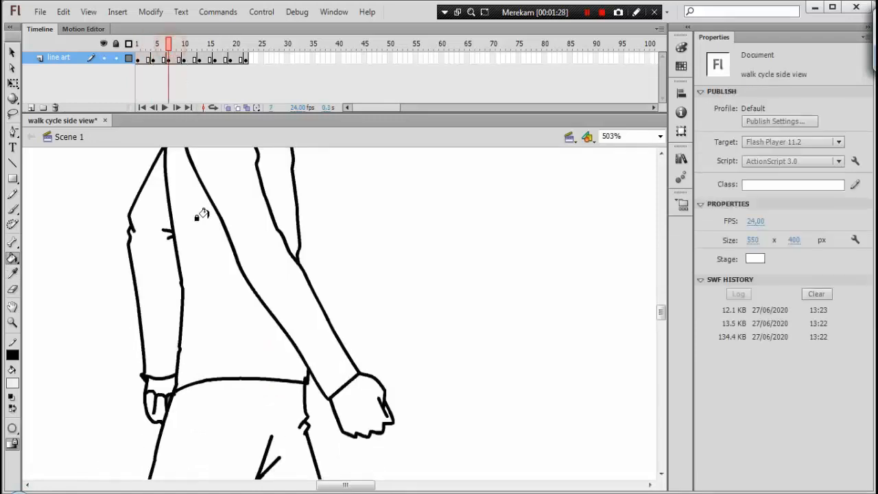
pyautogui.click(230, 207)
pyautogui.click(150, 250)
# Step: Fill the shirt body and both sleeves with light grey in frames 11 and 13
pyautogui.click(184, 59)
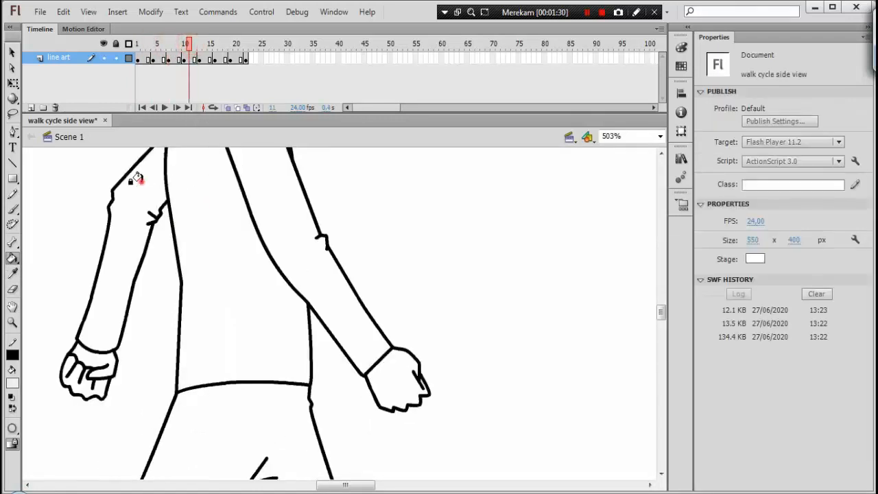
pyautogui.click(133, 181)
pyautogui.click(251, 171)
pyautogui.click(199, 59)
pyautogui.click(182, 197)
pyautogui.click(145, 173)
pyautogui.click(265, 170)
# Step: Fill the shirt and its separate sleeve areas with light grey in frames 16 and 20
pyautogui.click(214, 43)
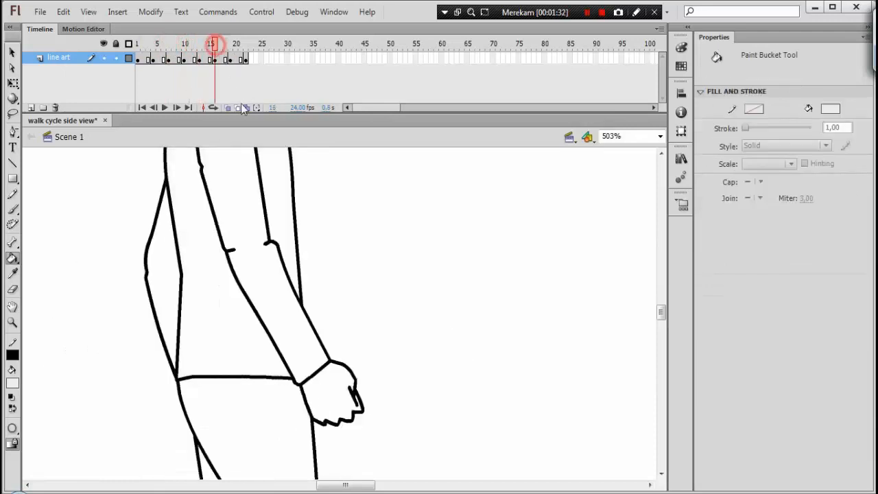
pyautogui.click(190, 227)
pyautogui.click(164, 247)
pyautogui.click(236, 59)
pyautogui.click(172, 180)
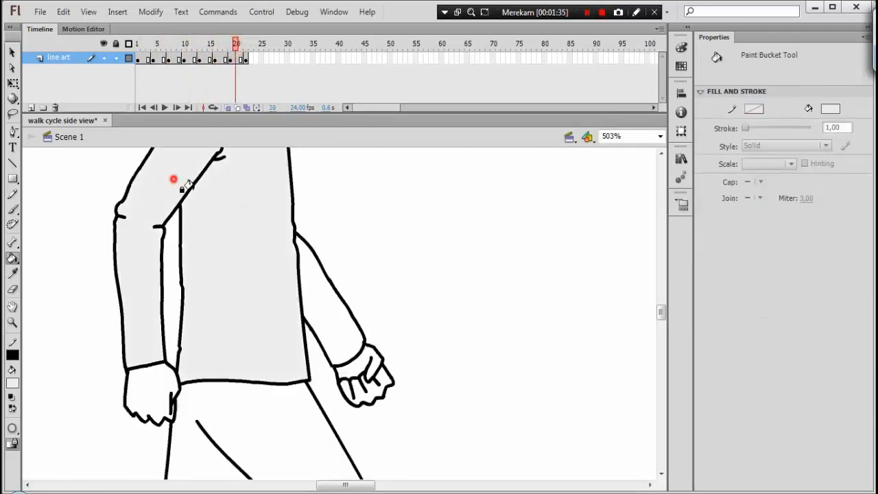
pyautogui.click(322, 293)
# Step: Fill the shirt and the far sleeve with light grey in frame 22
pyautogui.scroll(2, 251, 198)
pyautogui.click(246, 59)
pyautogui.click(260, 217)
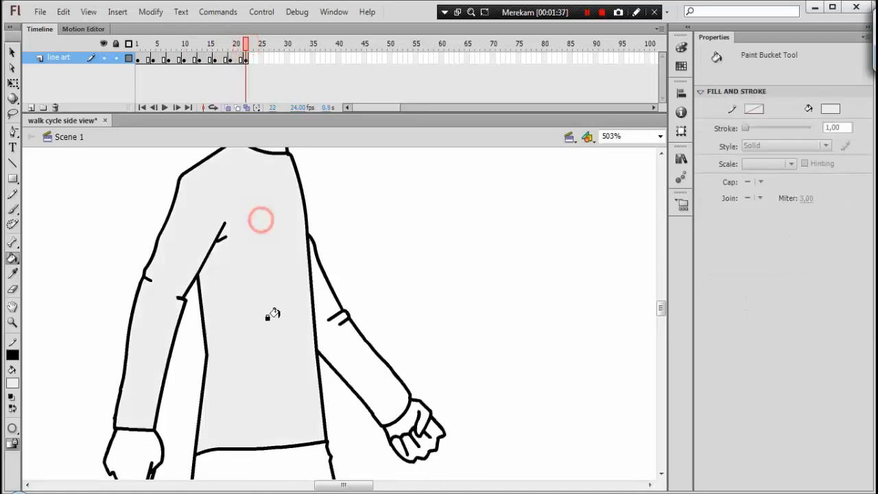
pyautogui.click(363, 364)
# Step: Play the walk cycle to check the shirt colour across all frames, and return to frame 1
pyautogui.moveTo(267, 337); pyautogui.dragTo(328, 345)
pyautogui.moveTo(280, 240); pyautogui.dragTo(205, 333)
pyautogui.moveTo(238, 267); pyautogui.dragTo(337, 234)
pyautogui.press('Return')
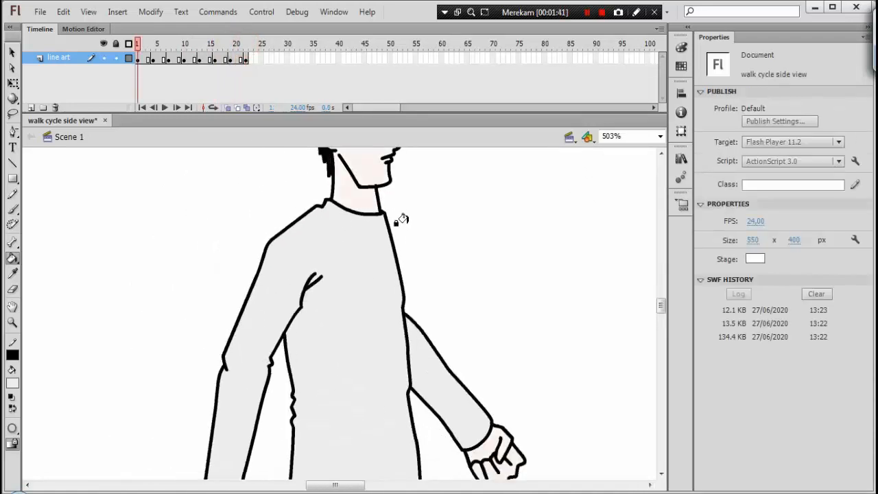
pyautogui.click(158, 45)
pyautogui.click(138, 44)
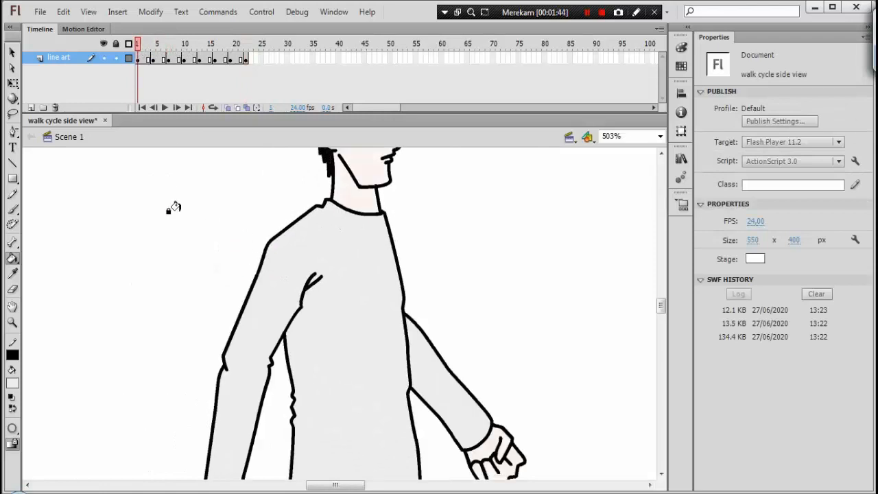
# Step: Sample the blue trouser colour from the figure in frame 1 with the Eyedropper
pyautogui.click(13, 274)
pyautogui.press('space')
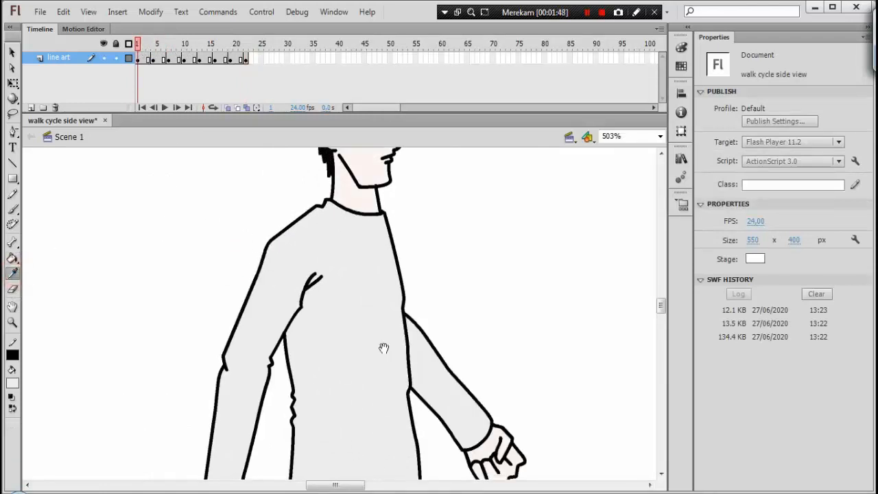
pyautogui.moveTo(389, 391); pyautogui.dragTo(313, 129)
pyautogui.click(280, 267)
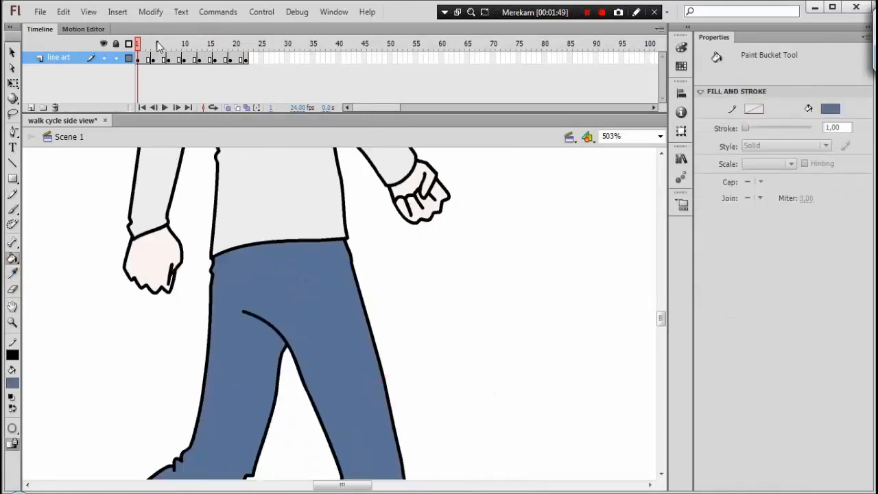
# Step: Fill all trouser areas of both legs with the sampled blue in frame 5
pyautogui.click(157, 44)
pyautogui.click(285, 301)
pyautogui.hotkey('ctrl', '-')
pyautogui.press('space')
pyautogui.moveTo(302, 347); pyautogui.dragTo(296, 209)
pyautogui.click(267, 278)
pyautogui.click(311, 233)
# Step: Fill the trousers with blue in frames 8, 11, 14 and 16, including the separate lower-leg area in frame 16
pyautogui.click(173, 45)
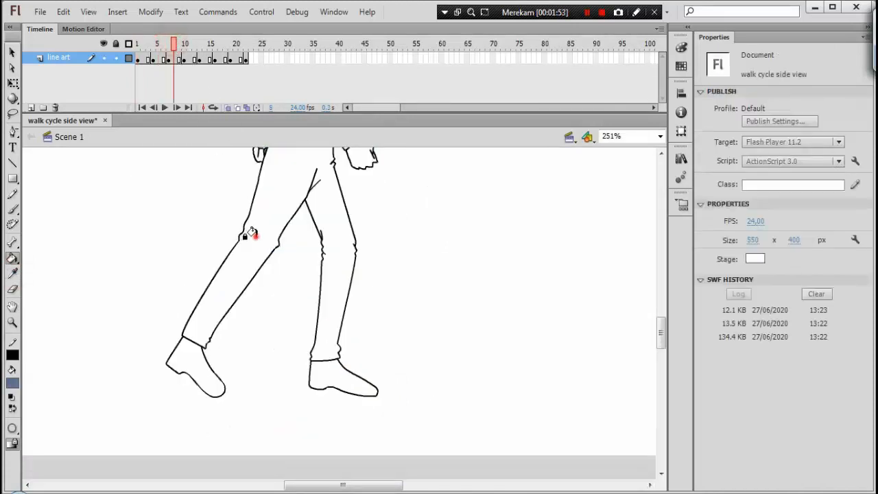
pyautogui.click(265, 195)
pyautogui.click(189, 44)
pyautogui.click(275, 199)
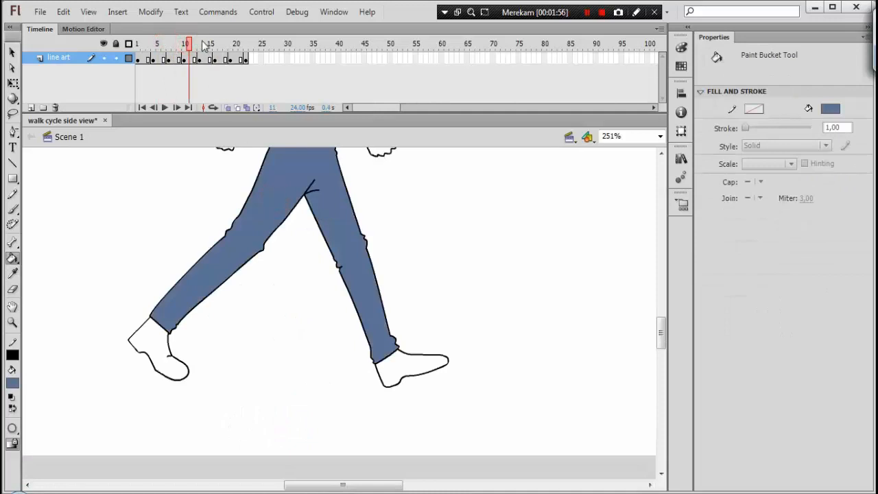
pyautogui.click(204, 45)
pyautogui.click(276, 188)
pyautogui.click(214, 45)
pyautogui.click(294, 220)
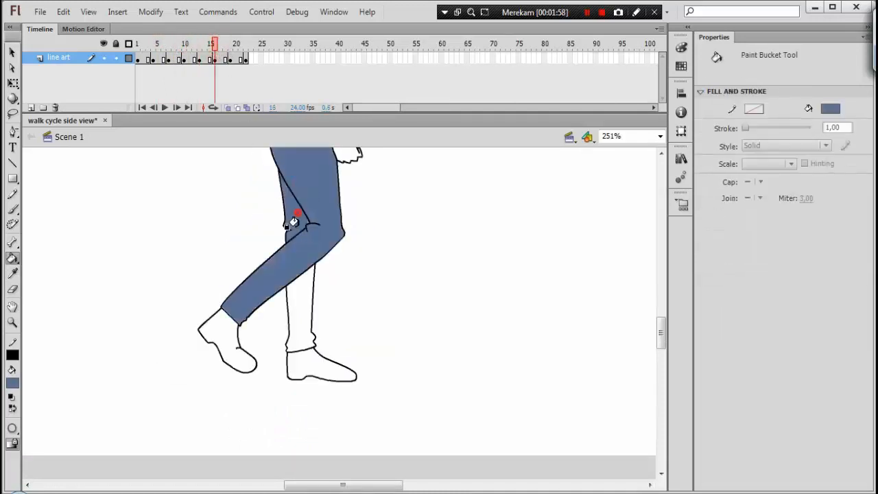
pyautogui.click(299, 292)
# Step: Fill the trousers with blue on both legs in frames 20 and 22
pyautogui.scroll(3, 295, 275)
pyautogui.click(235, 46)
pyautogui.click(261, 270)
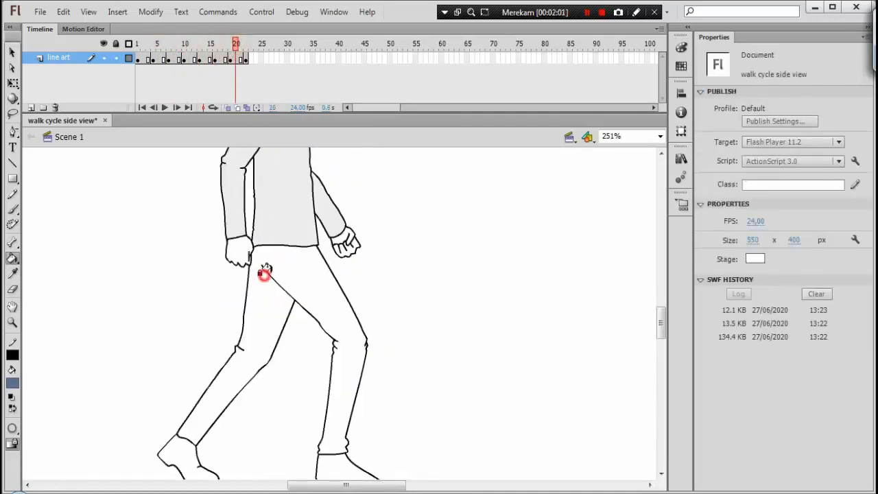
pyautogui.scroll(-2, 295, 295)
pyautogui.click(328, 318)
pyautogui.click(245, 45)
pyautogui.click(240, 205)
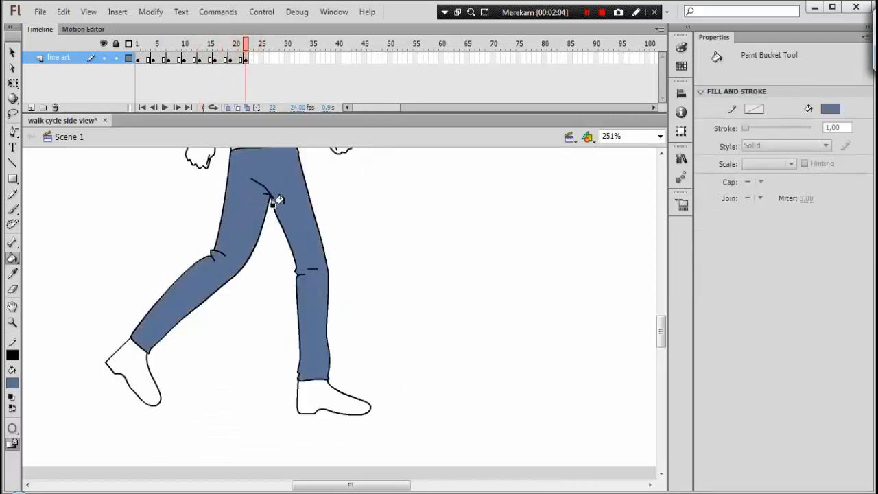
# Step: Sample the figure's pale skin colour in frame 1 as the fill colour and go to frame 5
pyautogui.scroll(3, 275, 206)
pyautogui.scroll(3, 259, 186)
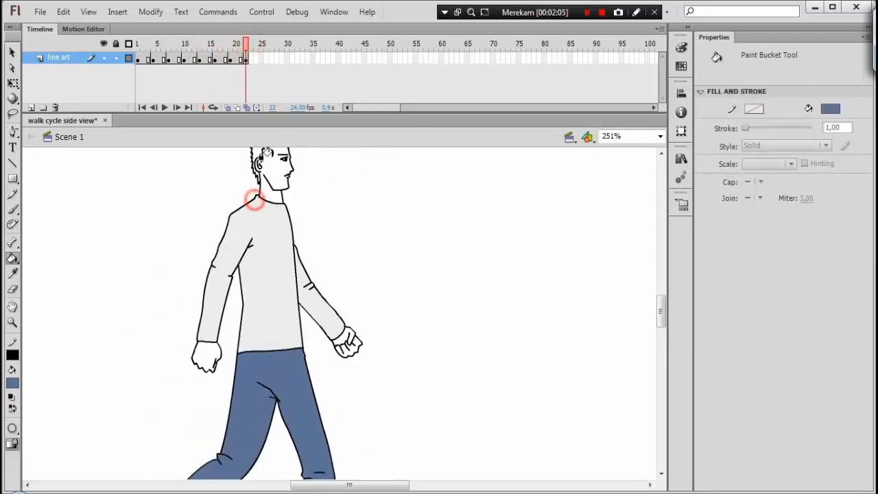
pyautogui.click(139, 46)
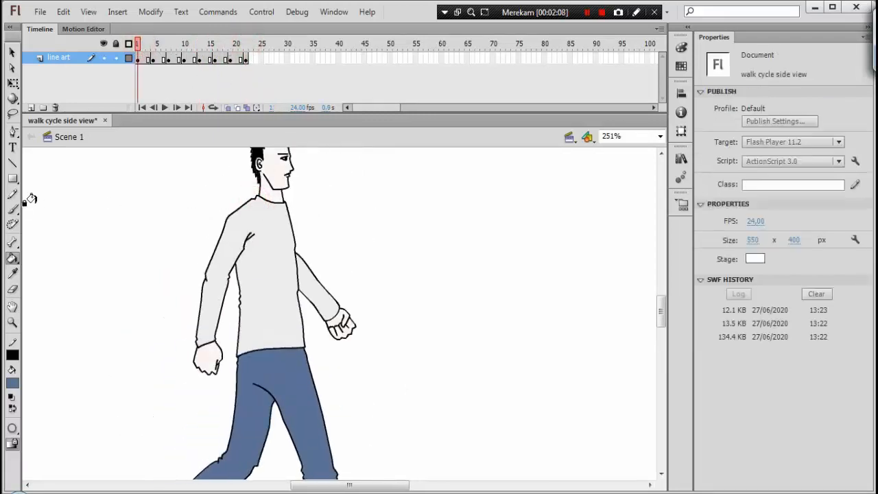
pyautogui.click(12, 259)
pyautogui.click(157, 43)
pyautogui.scroll(-6, 263, 269)
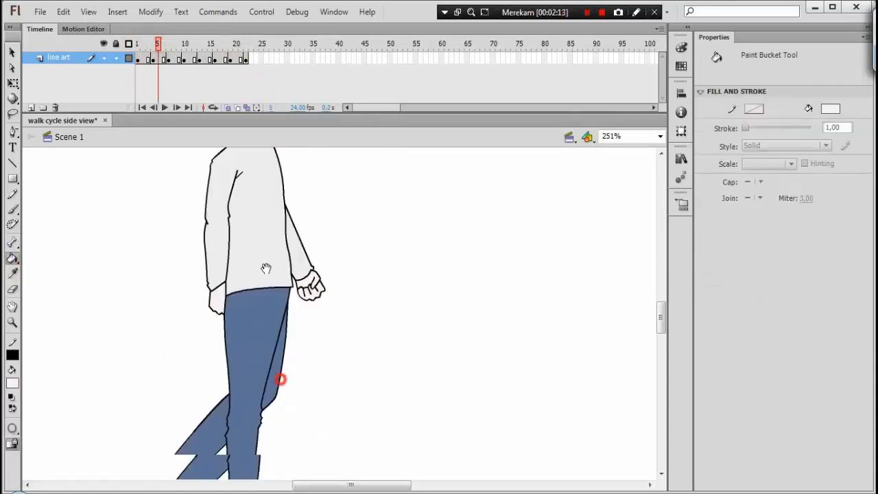
# Step: Fill the face and neck with the pale skin colour in frame 7
pyautogui.click(170, 45)
pyautogui.click(210, 216)
pyautogui.hotkey('ctrl', '=')
pyautogui.scroll(10, 237, 193)
pyautogui.click(206, 206)
pyautogui.click(192, 256)
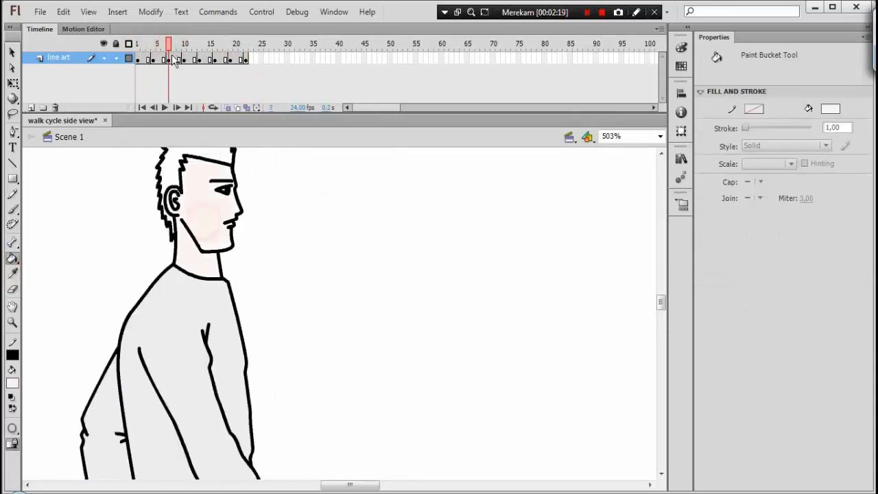
# Step: Fill the neck and both hands with the pale skin colour in frame 11
pyautogui.click(190, 45)
pyautogui.click(191, 256)
pyautogui.moveTo(196, 405); pyautogui.dragTo(240, 179)
pyautogui.click(126, 286)
pyautogui.click(430, 277)
pyautogui.moveTo(326, 240); pyautogui.dragTo(165, 229)
pyautogui.scroll(15, 198, 206)
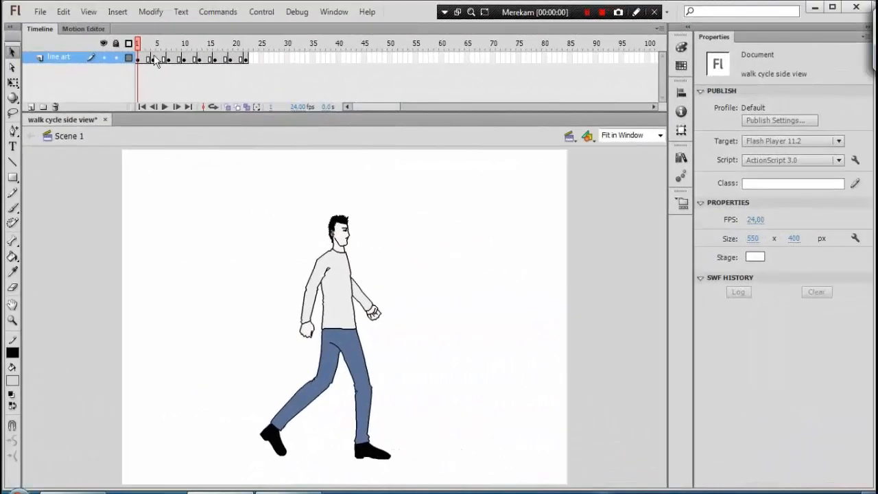
# Step: Draw a shadow boundary line from the jaw down across the neck in frame 1 with the Pencil tool
pyautogui.moveTo(157, 47)
pyautogui.mouseDown()
pyautogui.moveTo(236, 46)
pyautogui.moveTo(144, 47)
pyautogui.mouseUp()
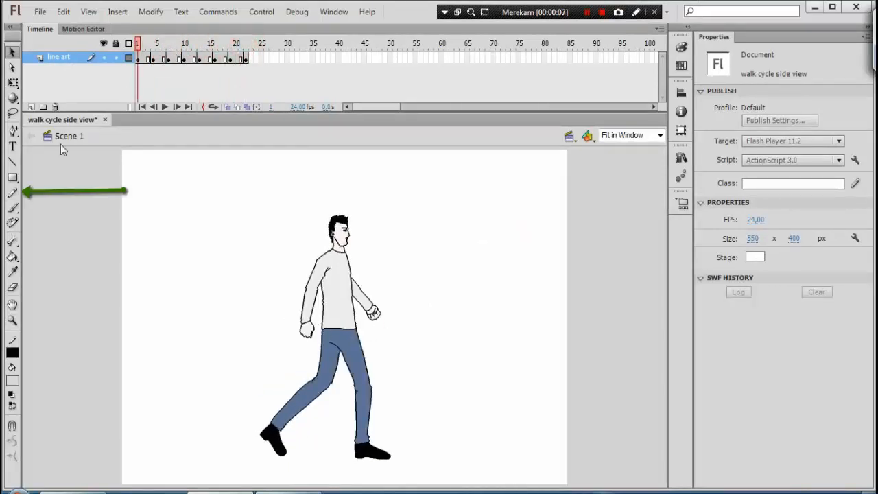
pyautogui.click(13, 192)
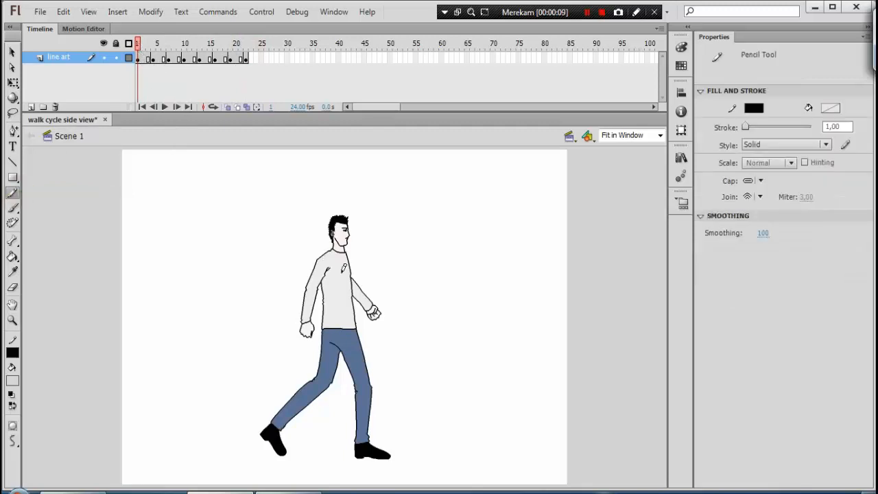
pyautogui.hotkey('ctrl', '=')
pyautogui.hotkey('ctrl', '=')
pyautogui.hotkey('ctrl', '=')
pyautogui.moveTo(325, 181); pyautogui.dragTo(255, 412)
pyautogui.moveTo(239, 196); pyautogui.dragTo(247, 365)
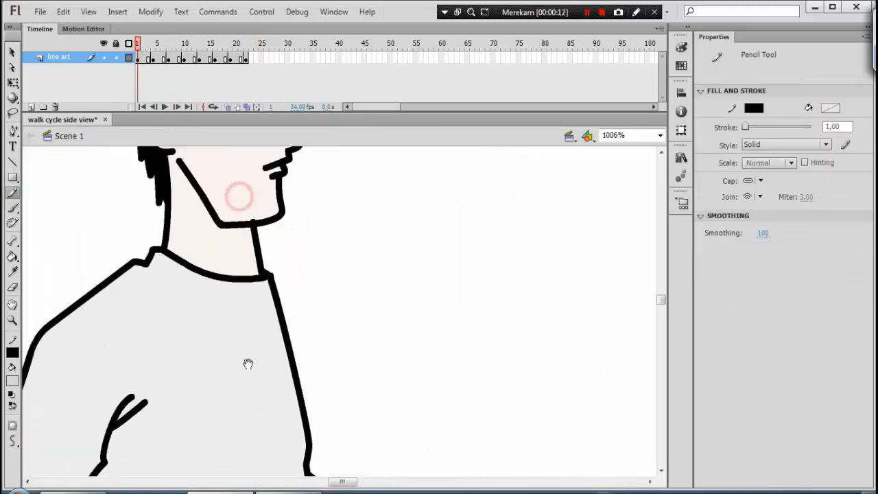
pyautogui.moveTo(195, 154)
pyautogui.mouseDown()
pyautogui.moveTo(186, 175)
pyautogui.moveTo(225, 297)
pyautogui.mouseUp()
# Step: Draw shadow boundary lines from the armpit down the torso to the hem and along both sleeves in frame 1
pyautogui.moveTo(218, 422); pyautogui.dragTo(324, 264)
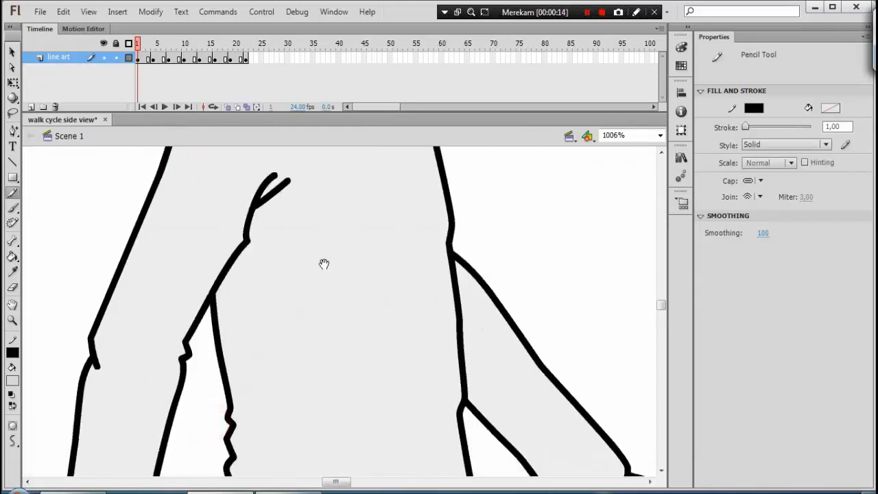
pyautogui.hotkey('ctrl', '-')
pyautogui.moveTo(352, 350); pyautogui.dragTo(318, 286)
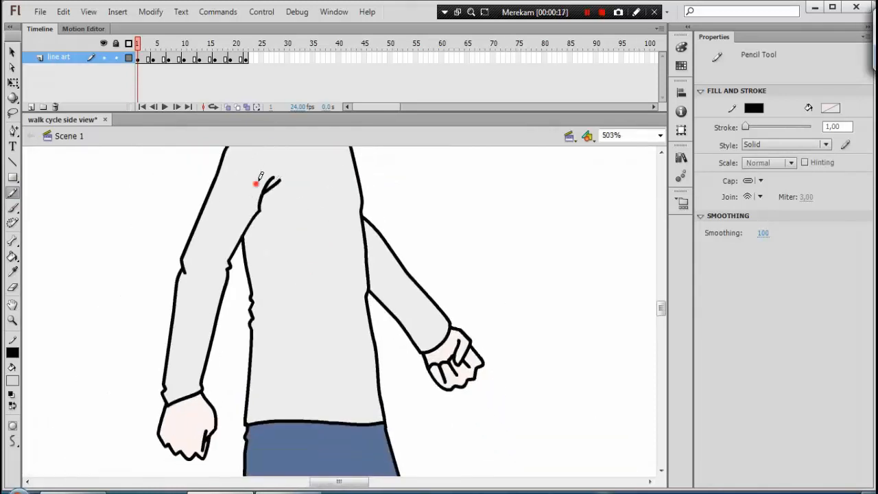
pyautogui.moveTo(257, 183); pyautogui.dragTo(282, 171)
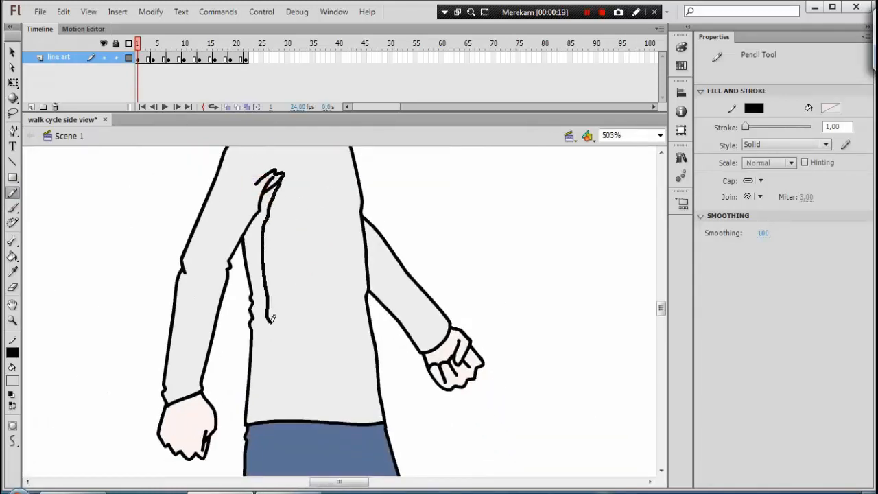
pyautogui.moveTo(357, 407); pyautogui.dragTo(391, 413)
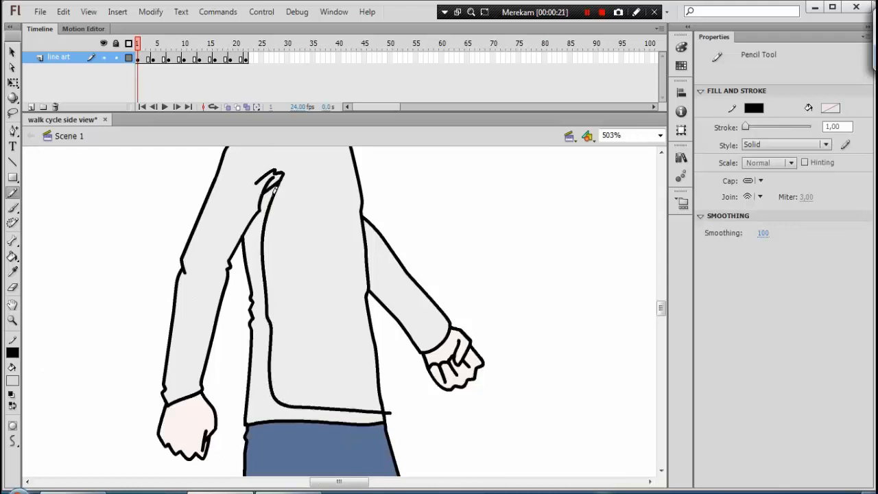
pyautogui.moveTo(273, 190)
pyautogui.mouseDown()
pyautogui.moveTo(254, 180)
pyautogui.moveTo(200, 316)
pyautogui.mouseUp()
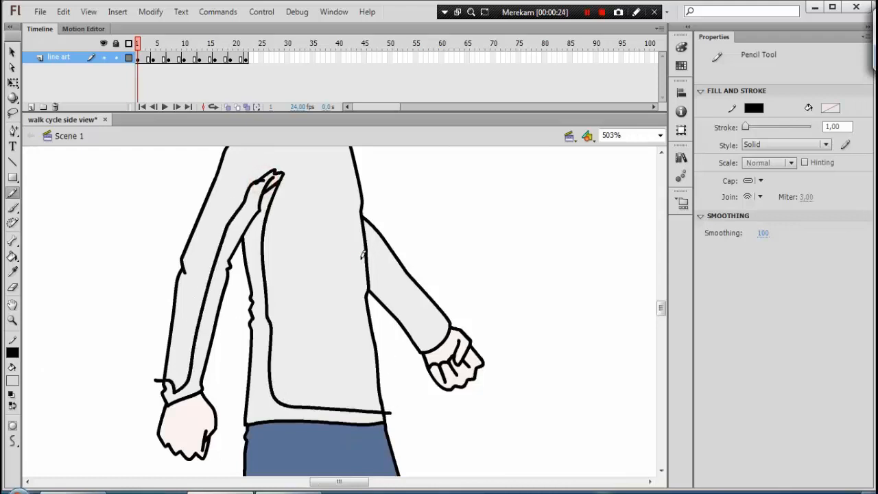
pyautogui.moveTo(361, 251); pyautogui.dragTo(431, 330)
# Step: Draw shadow boundary lines along the inside of the rear and front trouser legs in frame 1
pyautogui.scroll(-5, 384, 289)
pyautogui.moveTo(352, 213)
pyautogui.mouseDown()
pyautogui.moveTo(409, 163)
pyautogui.moveTo(326, 315)
pyautogui.moveTo(188, 446)
pyautogui.mouseUp()
pyautogui.moveTo(188, 446)
pyautogui.mouseDown()
pyautogui.moveTo(308, 257)
pyautogui.moveTo(237, 281)
pyautogui.mouseUp()
pyautogui.moveTo(569, 168); pyautogui.dragTo(326, 247)
pyautogui.hotkey('ctrl', '-')
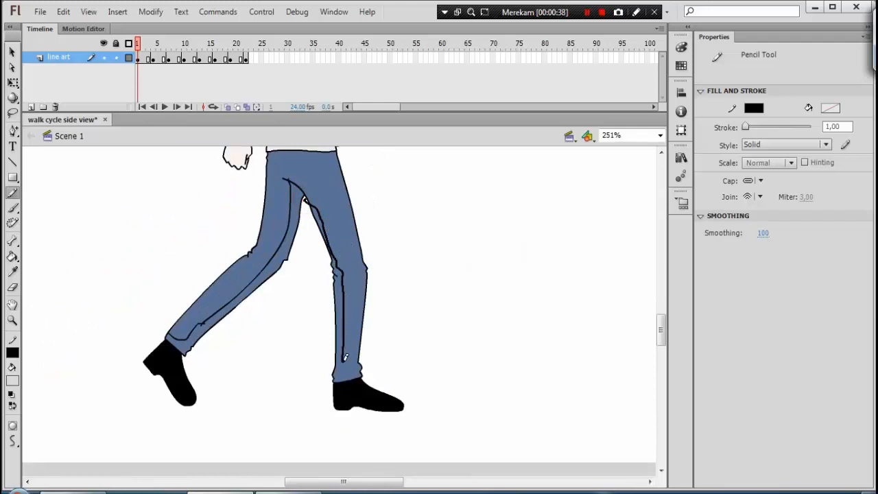
pyautogui.scroll(5, 366, 335)
pyautogui.hotkey('ctrl', '=')
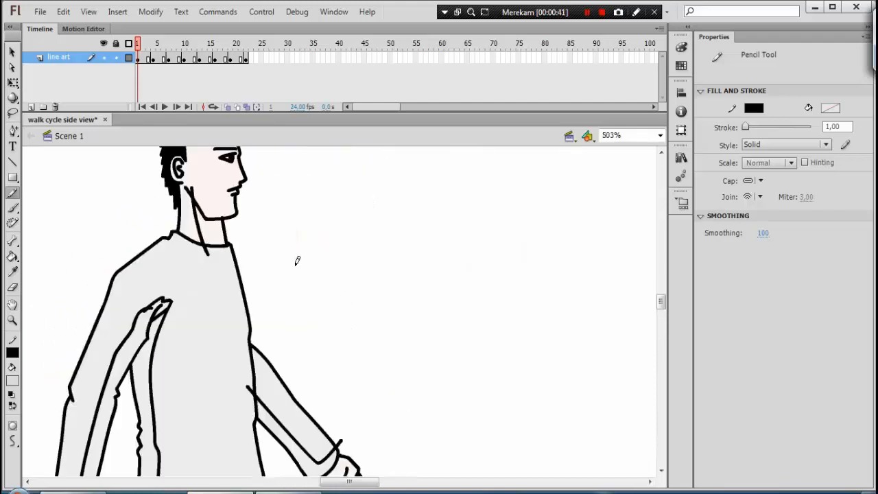
# Step: Sample the neck's skin colour, darken it to #E9E1E1 and fill the shadow area under the jaw in frame 1
pyautogui.moveTo(175, 269); pyautogui.dragTo(319, 265)
pyautogui.click(18, 271)
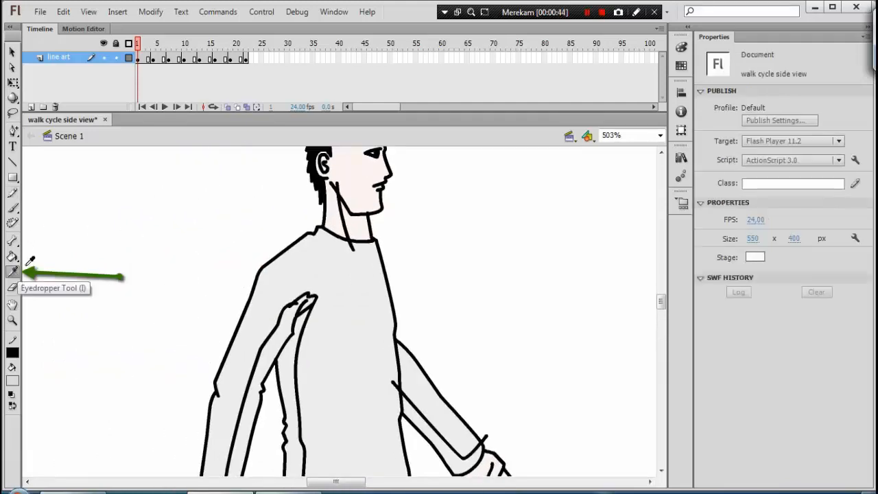
pyautogui.moveTo(358, 303); pyautogui.dragTo(228, 456)
pyautogui.hotkey('ctrl', '=')
pyautogui.moveTo(231, 204)
pyautogui.mouseDown()
pyautogui.moveTo(220, 256)
pyautogui.moveTo(228, 269)
pyautogui.moveTo(264, 215)
pyautogui.mouseUp()
pyautogui.press('k')
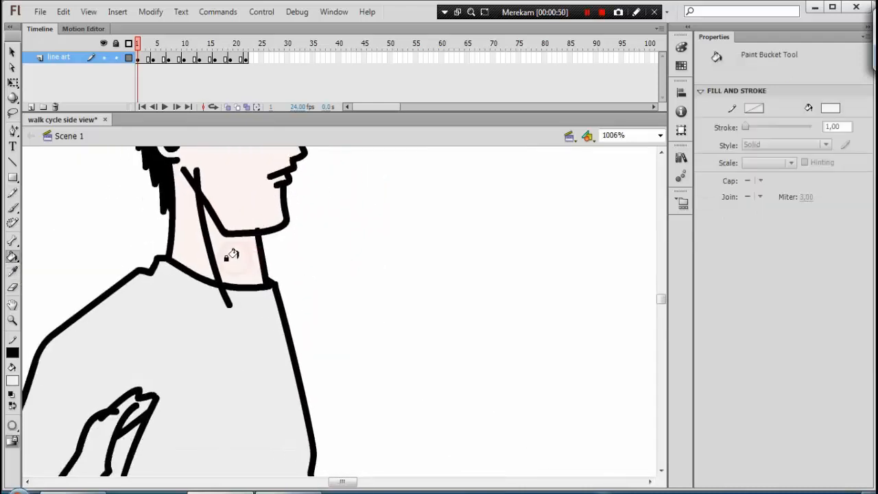
pyautogui.click(681, 48)
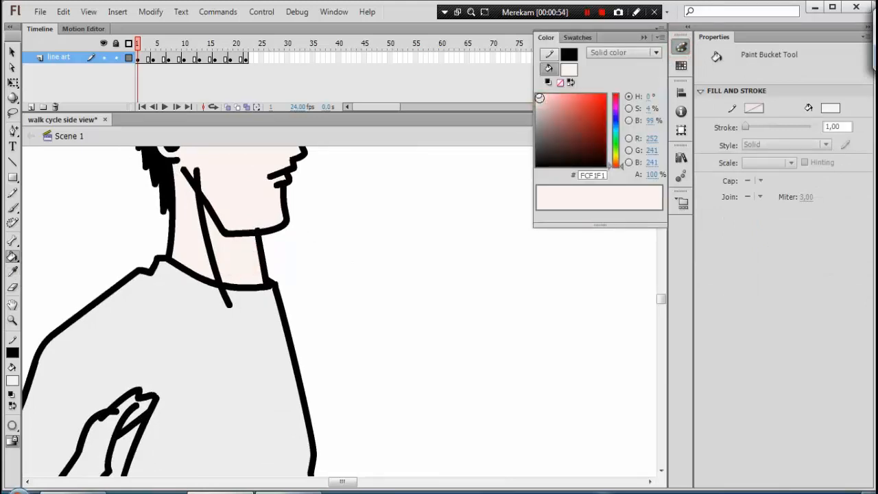
pyautogui.click(538, 100)
pyautogui.moveTo(539, 100); pyautogui.dragTo(538, 101)
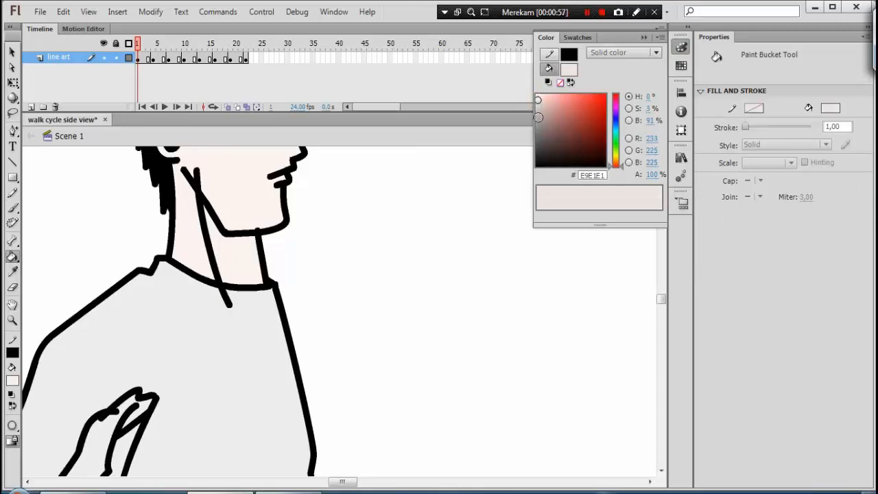
pyautogui.click(238, 252)
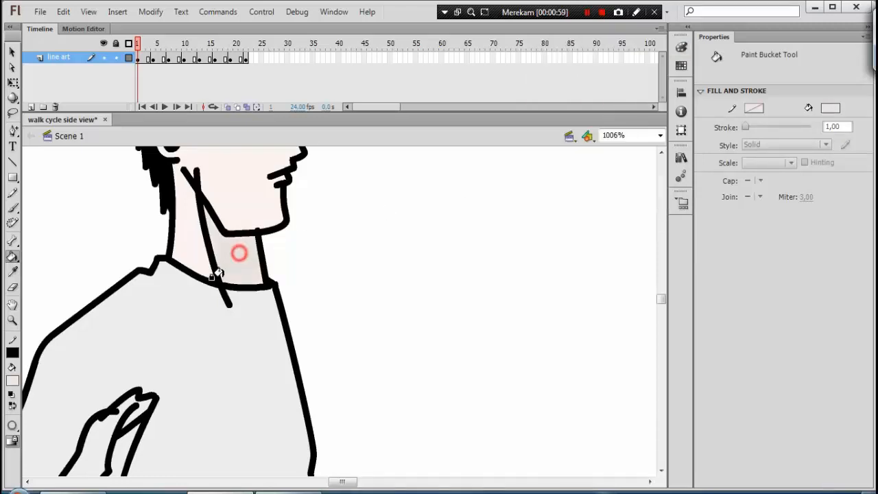
# Step: Sample the shirt colour, darken it to #DEDEDE and fill the shadow areas of both sleeves and the torso in frame 1
pyautogui.moveTo(163, 337); pyautogui.dragTo(221, 324)
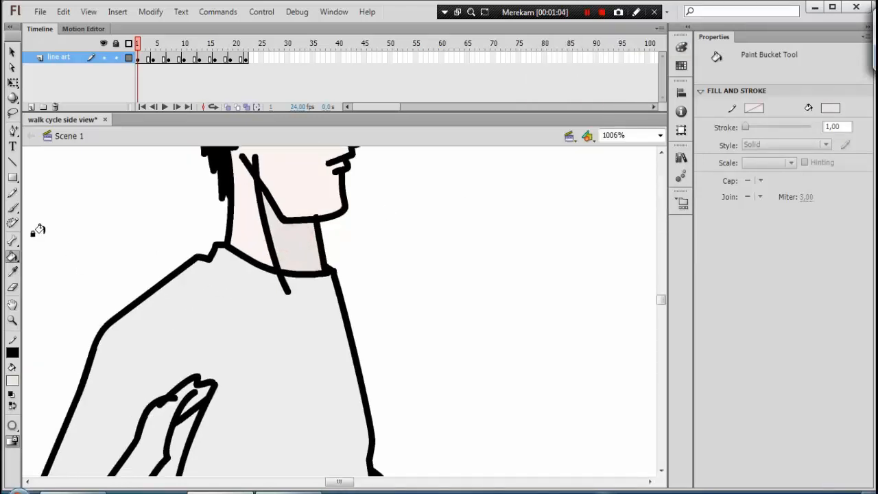
pyautogui.click(12, 272)
pyautogui.moveTo(217, 392); pyautogui.dragTo(284, 209)
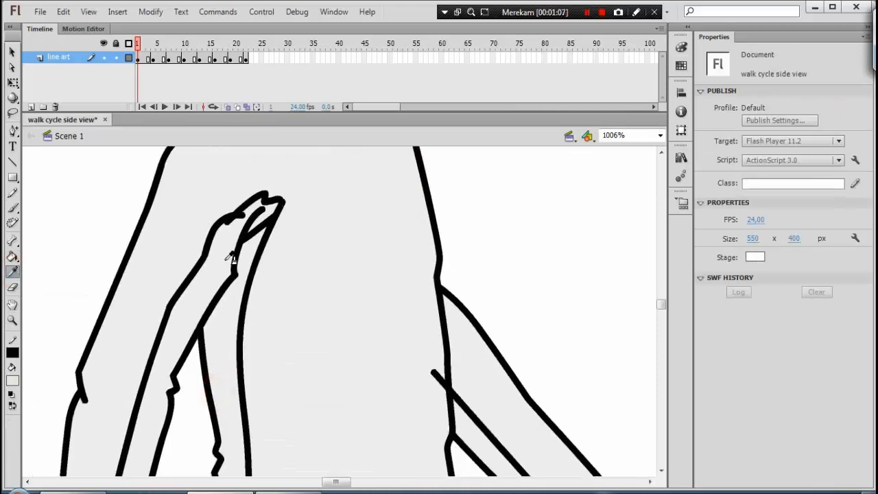
pyautogui.click(218, 264)
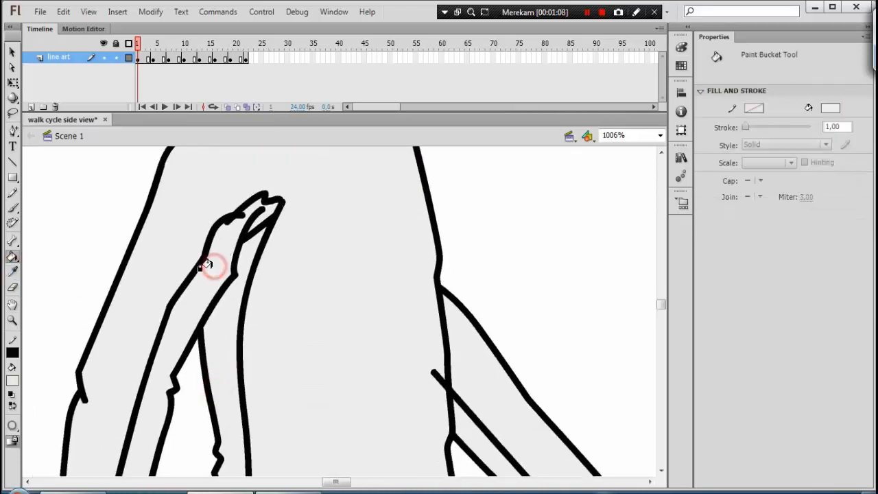
pyautogui.click(681, 47)
pyautogui.click(535, 103)
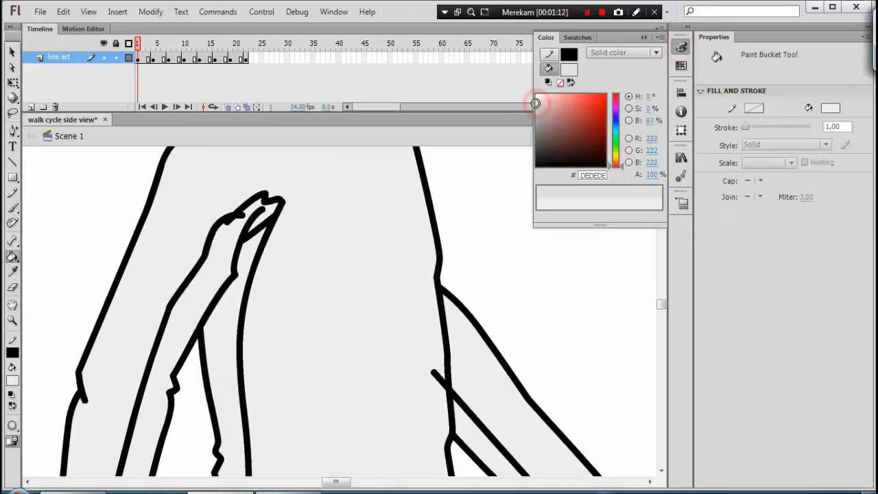
pyautogui.click(222, 249)
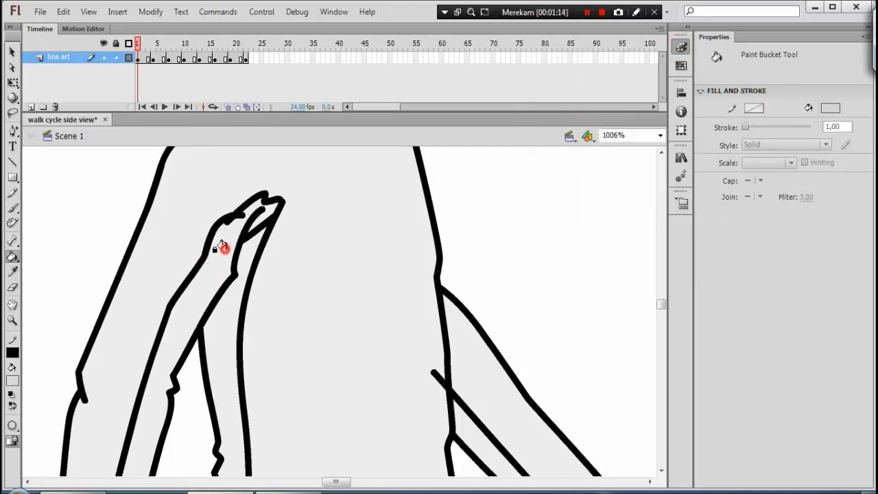
pyautogui.click(236, 289)
pyautogui.click(507, 440)
# Step: Sample the trouser blue, darken it slightly and fill the shadow strips along both trouser legs in frame 1
pyautogui.moveTo(502, 376)
pyautogui.mouseDown()
pyautogui.moveTo(486, 286)
pyautogui.moveTo(418, 232)
pyautogui.mouseUp()
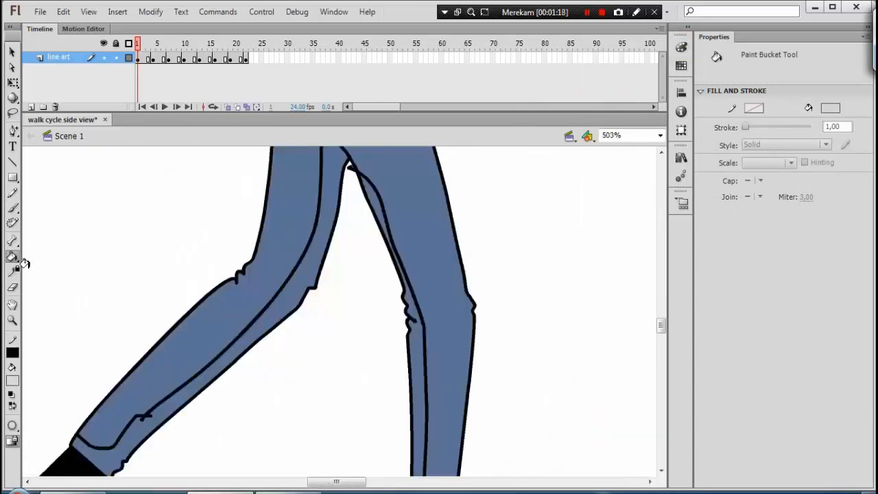
pyautogui.click(13, 270)
pyautogui.click(304, 237)
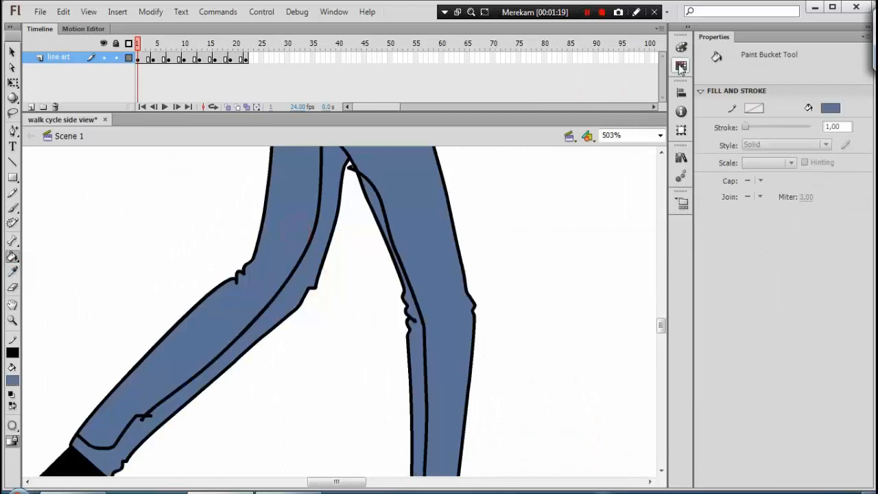
pyautogui.click(682, 46)
pyautogui.moveTo(563, 127); pyautogui.dragTo(562, 131)
pyautogui.click(318, 251)
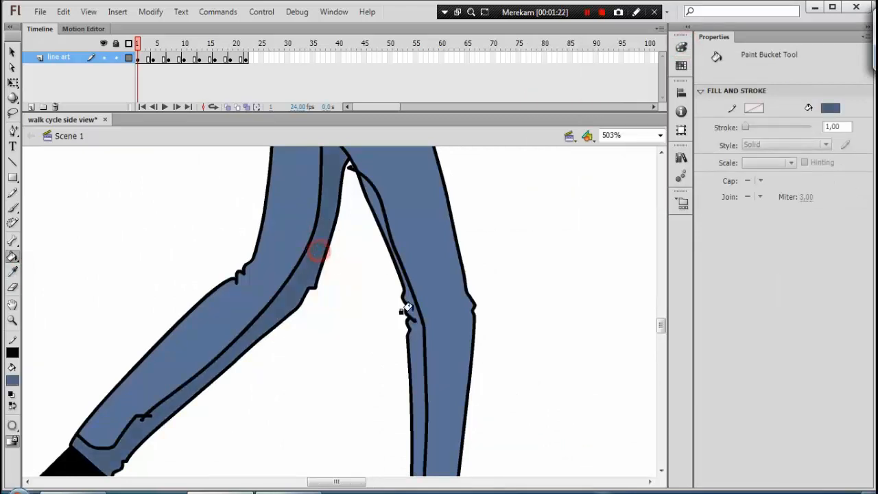
pyautogui.click(416, 348)
pyautogui.moveTo(413, 377); pyautogui.dragTo(326, 366)
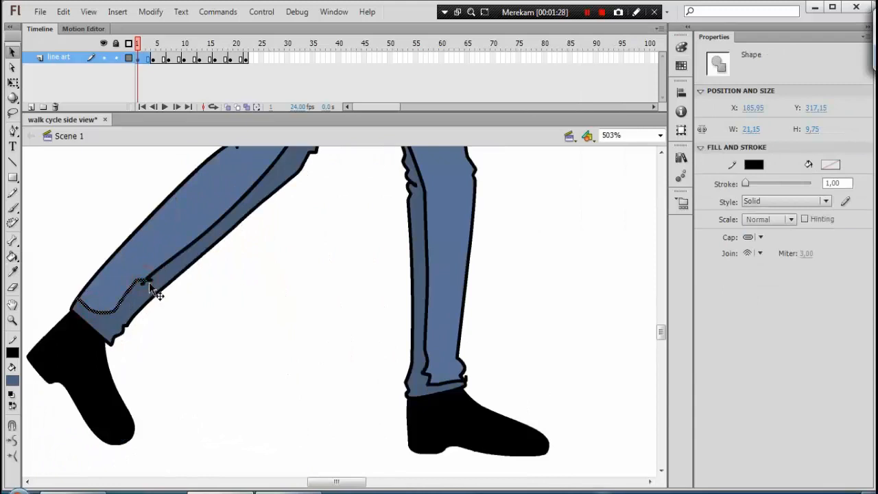
pyautogui.keyDown('shift'); pyautogui.doubleClick(149, 282); pyautogui.keyUp('shift')
pyautogui.keyDown('shift'); pyautogui.click(427, 345); pyautogui.keyUp('shift')
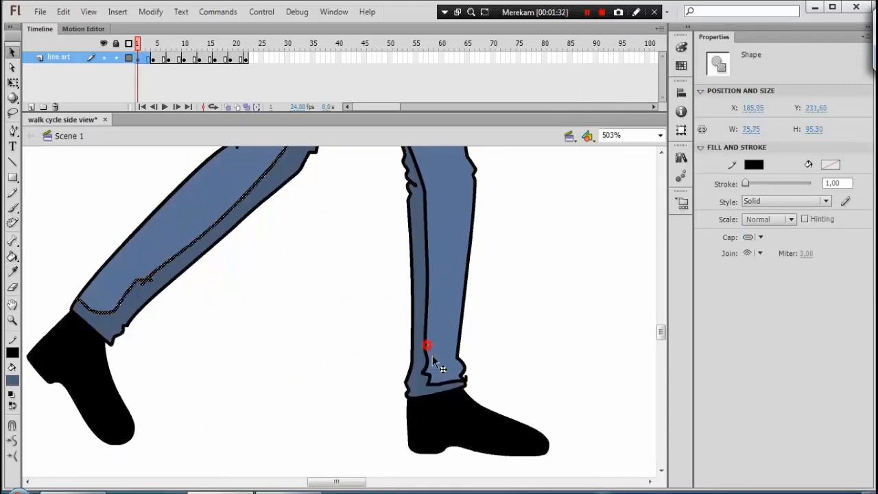
pyautogui.keyDown('shift'); pyautogui.click(429, 375); pyautogui.keyUp('shift')
pyautogui.keyDown('shift'); pyautogui.click(447, 385); pyautogui.keyUp('shift')
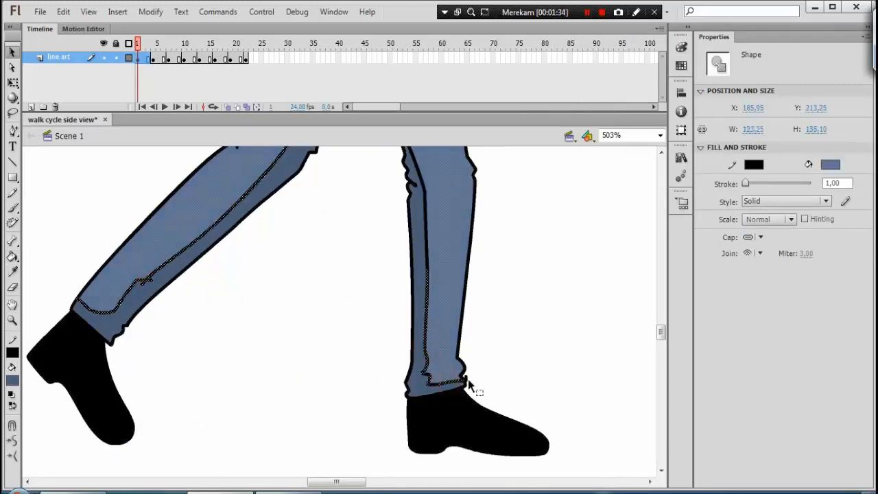
pyautogui.press('Delete')
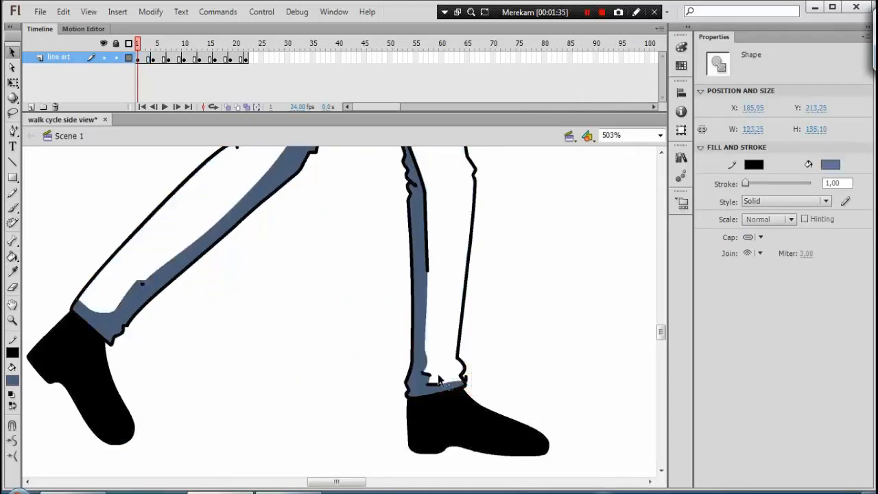
pyautogui.hotkey('ctrl', 'z')
pyautogui.click(526, 330)
# Step: Delete the shadow boundary lines and their leftover stubs on the lower trouser legs in frame 1
pyautogui.click(142, 286)
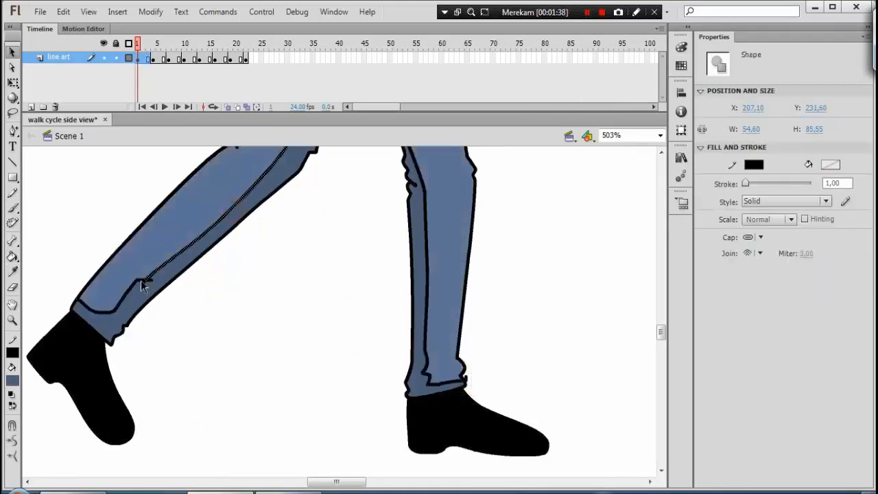
pyautogui.press('Delete')
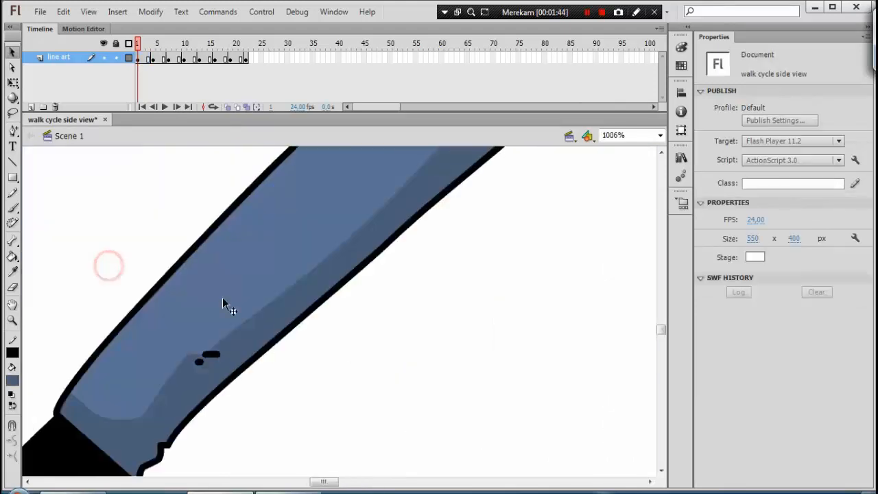
pyautogui.click(212, 354)
pyautogui.press('Delete')
pyautogui.moveTo(542, 329); pyautogui.dragTo(168, 322)
pyautogui.click(442, 264)
pyautogui.press('Delete')
# Step: Delete the leftover shadow line stubs around the crotch and upper thigh in frame 1
pyautogui.moveTo(474, 336); pyautogui.dragTo(369, 163)
pyautogui.click(339, 308)
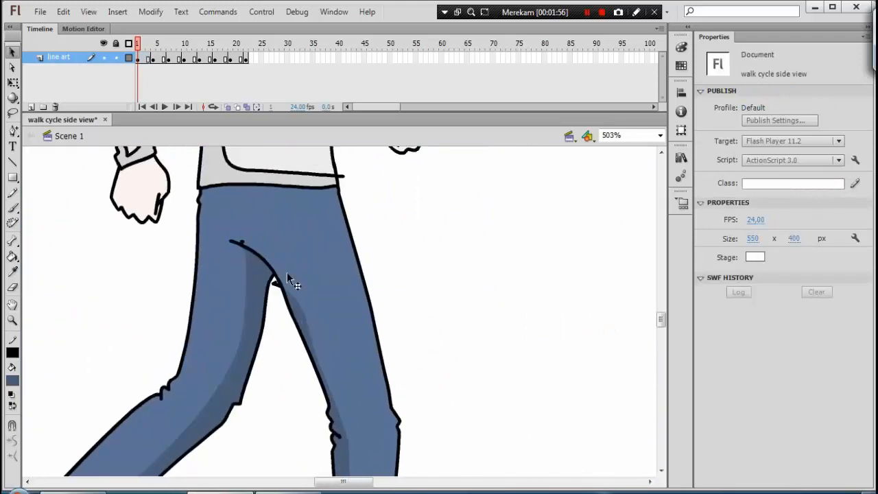
pyautogui.hotkey('ctrl', '=')
pyautogui.click(212, 256)
pyautogui.press('Delete')
pyautogui.click(146, 176)
pyautogui.press('Delete')
# Step: Select the shadow boundary lines on both sleeves, the cuffs, the torso and the hem in frame 1 and delete them together
pyautogui.moveTo(160, 184); pyautogui.dragTo(312, 422)
pyautogui.click(47, 212)
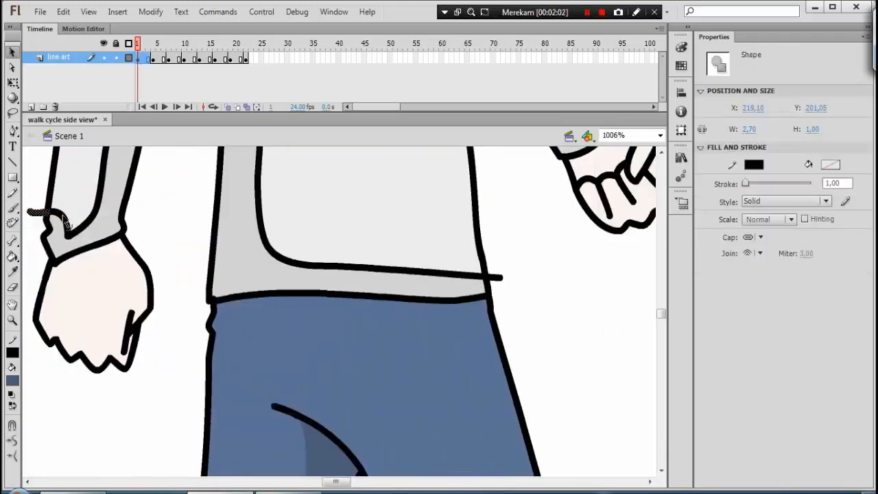
pyautogui.keyDown('shift'); pyautogui.click(63, 217); pyautogui.keyUp('shift')
pyautogui.keyDown('shift'); pyautogui.click(97, 212); pyautogui.keyUp('shift')
pyautogui.keyDown('shift'); pyautogui.click(262, 211); pyautogui.keyUp('shift')
pyautogui.keyDown('shift'); pyautogui.click(496, 277); pyautogui.keyUp('shift')
pyautogui.moveTo(369, 194); pyautogui.dragTo(312, 416)
pyautogui.keyDown('shift'); pyautogui.click(187, 263); pyautogui.keyUp('shift')
pyautogui.keyDown('shift'); pyautogui.click(380, 191); pyautogui.keyUp('shift')
pyautogui.keyDown('shift'); pyautogui.click(411, 223); pyautogui.keyUp('shift')
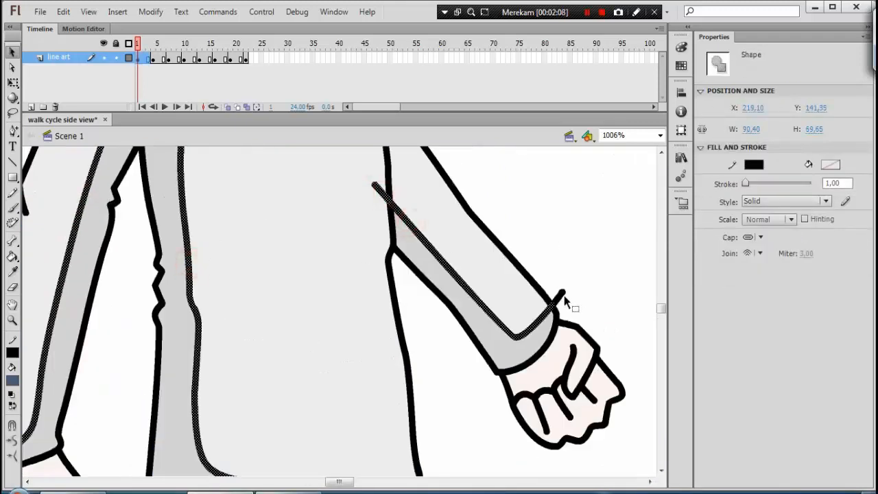
pyautogui.press('Delete')
# Step: Delete the leftover shadow line pieces around the armpit in frame 1
pyautogui.moveTo(181, 190)
pyautogui.mouseDown()
pyautogui.moveTo(298, 311)
pyautogui.moveTo(207, 405)
pyautogui.mouseUp()
pyautogui.click(238, 247)
pyautogui.press('Delete')
pyautogui.click(260, 253)
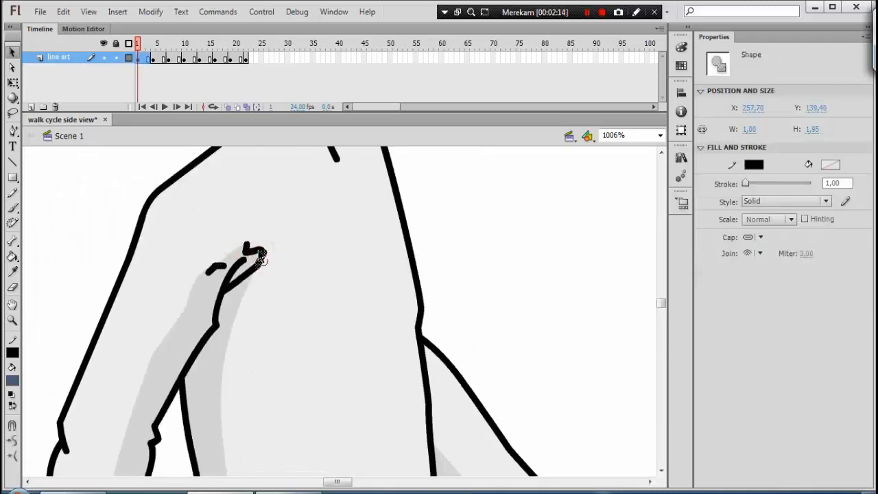
pyautogui.press('Delete')
pyautogui.click(217, 265)
pyautogui.press('Delete')
# Step: Delete the leftover neck shadow line pieces below the collar and on the jaw in frame 1
pyautogui.moveTo(289, 199); pyautogui.dragTo(208, 311)
pyautogui.click(256, 268)
pyautogui.press('Delete')
pyautogui.moveTo(256, 269); pyautogui.dragTo(248, 301)
pyautogui.click(216, 177)
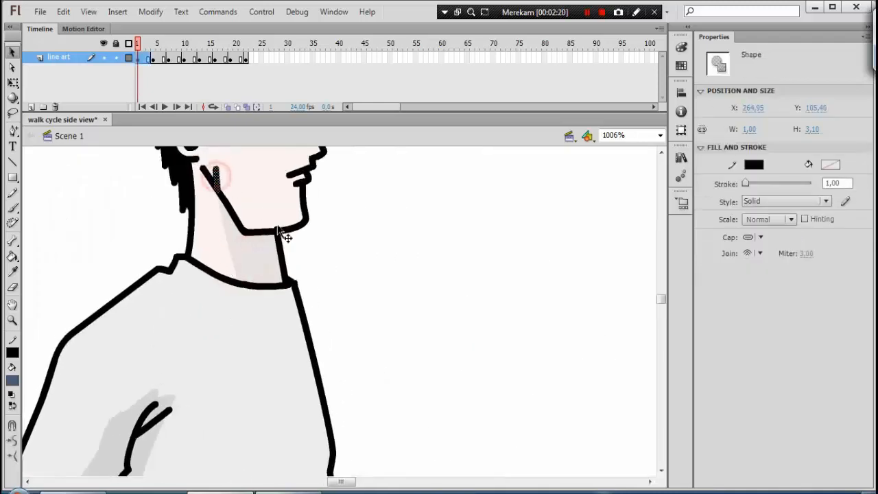
pyautogui.press('Delete')
pyautogui.moveTo(278, 230); pyautogui.dragTo(294, 267)
# Step: Examine the shaded figure in frame 1, first as a whole and then close up on the torso and arms
pyautogui.click(660, 136)
pyautogui.click(659, 146)
pyautogui.hotkey('ctrl', 'a')
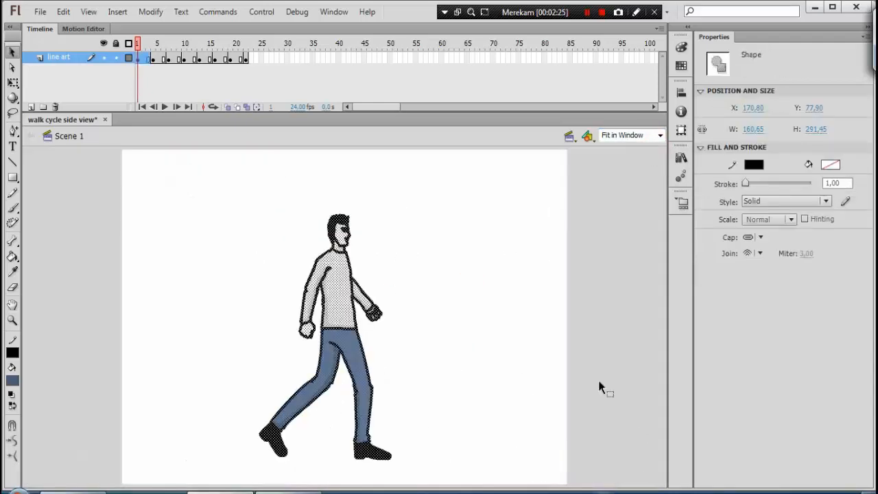
pyautogui.click(336, 424)
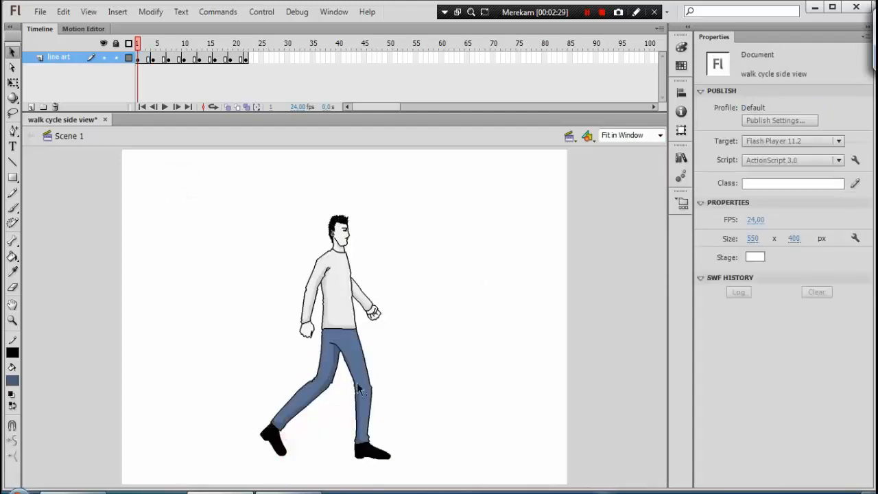
pyautogui.moveTo(139, 43)
pyautogui.mouseDown()
pyautogui.moveTo(253, 43)
pyautogui.moveTo(135, 43)
pyautogui.mouseUp()
pyautogui.hotkey('ctrl', '=')
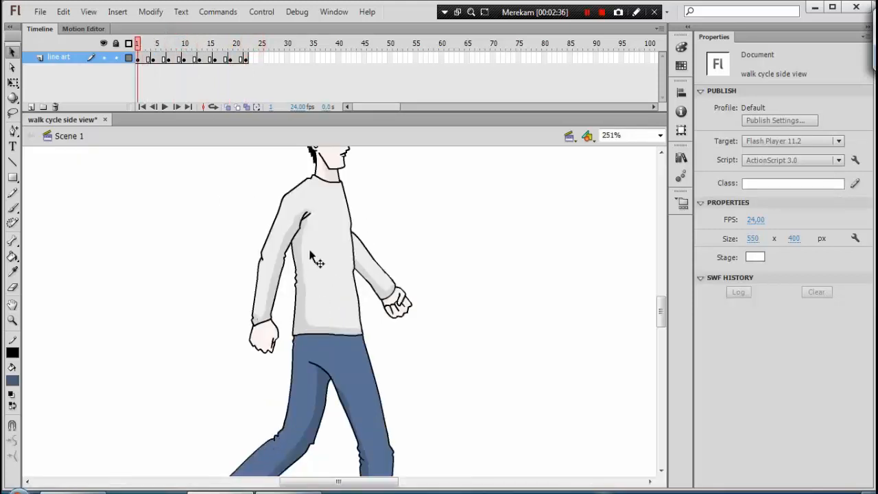
pyautogui.moveTo(389, 221); pyautogui.dragTo(319, 199)
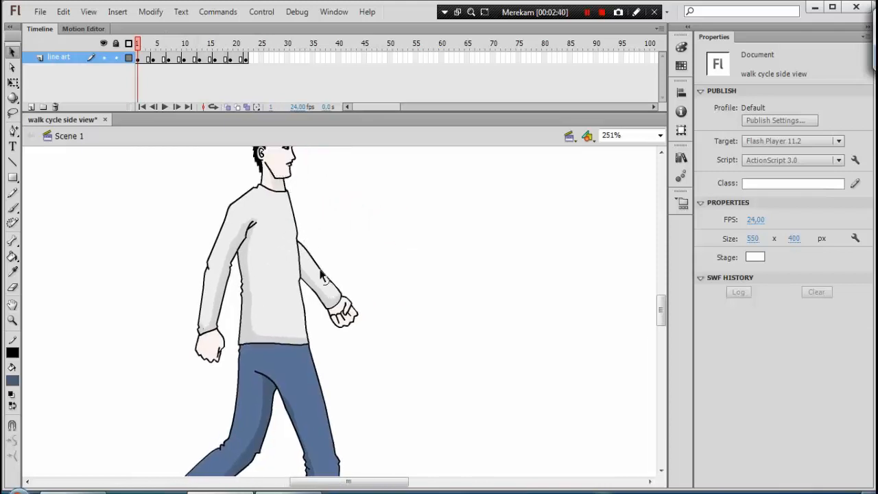
# Step: Compare the shading in frame 1 with the figure in the following keyframes of the walk cycle
pyautogui.press('.')
pyautogui.press('.')
pyautogui.press('.')
pyautogui.press('.')
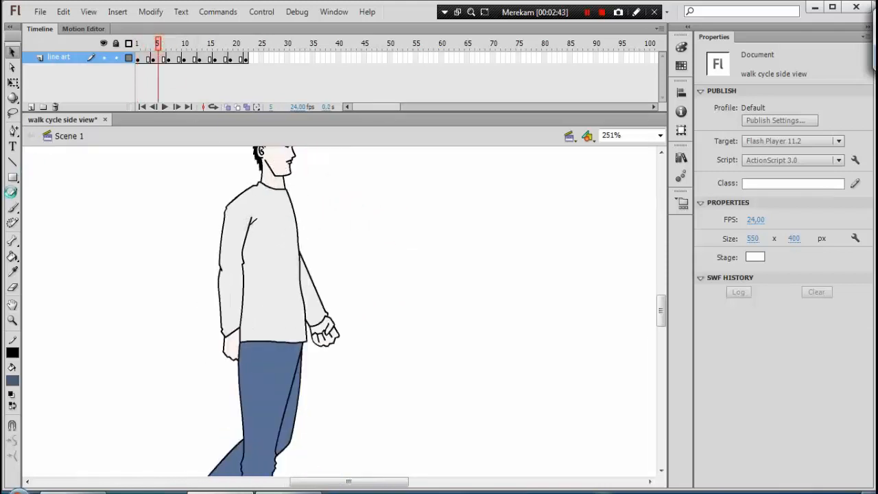
pyautogui.click(13, 195)
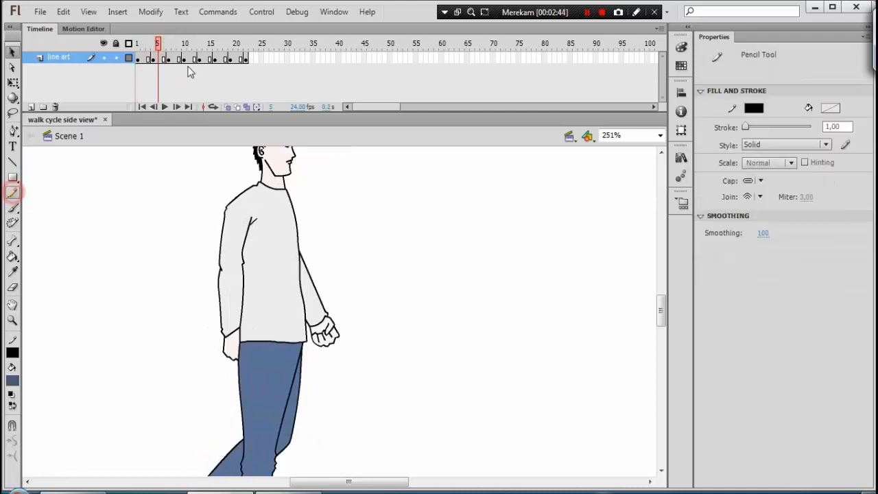
pyautogui.click(137, 44)
pyautogui.click(157, 51)
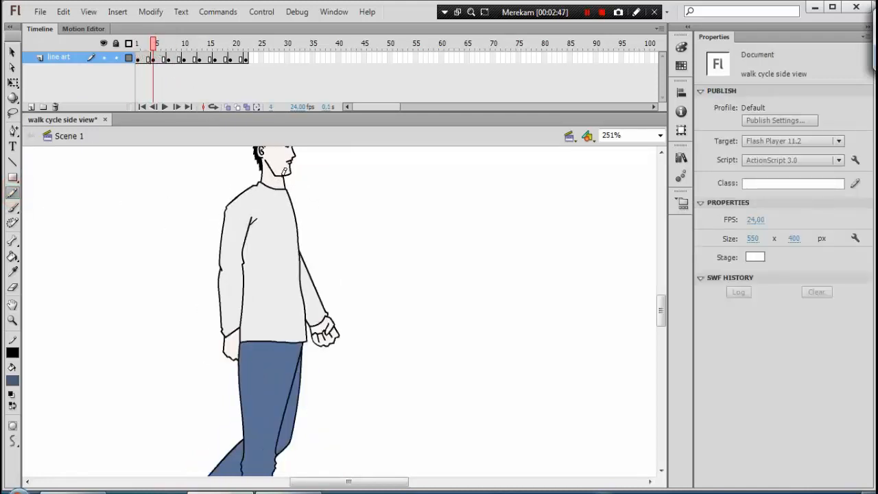
pyautogui.click(138, 44)
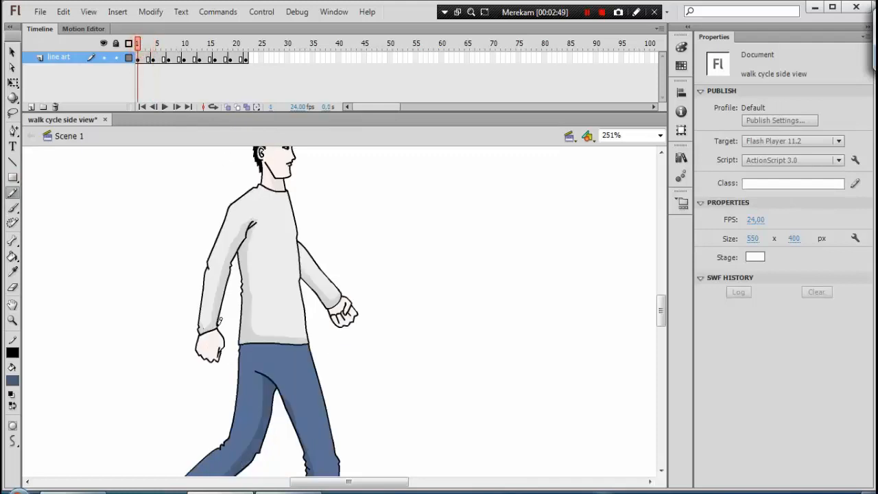
pyautogui.moveTo(320, 326); pyautogui.dragTo(326, 293)
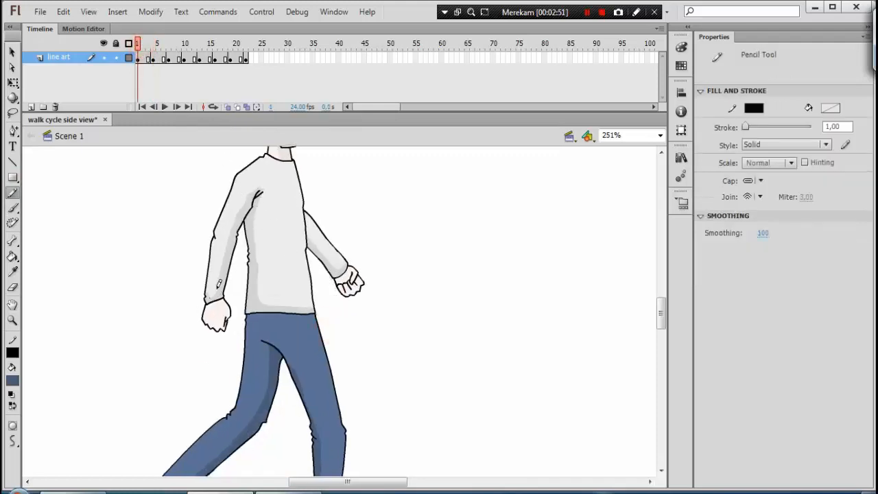
pyautogui.click(157, 43)
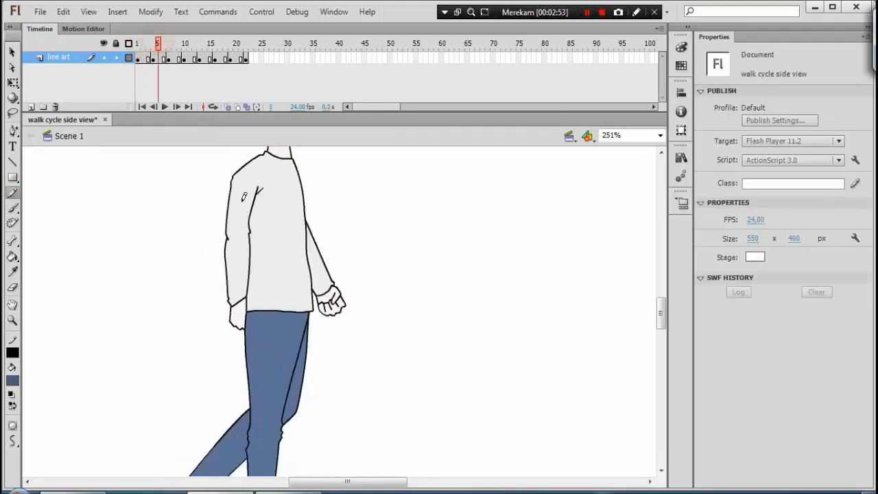
pyautogui.press('Return')
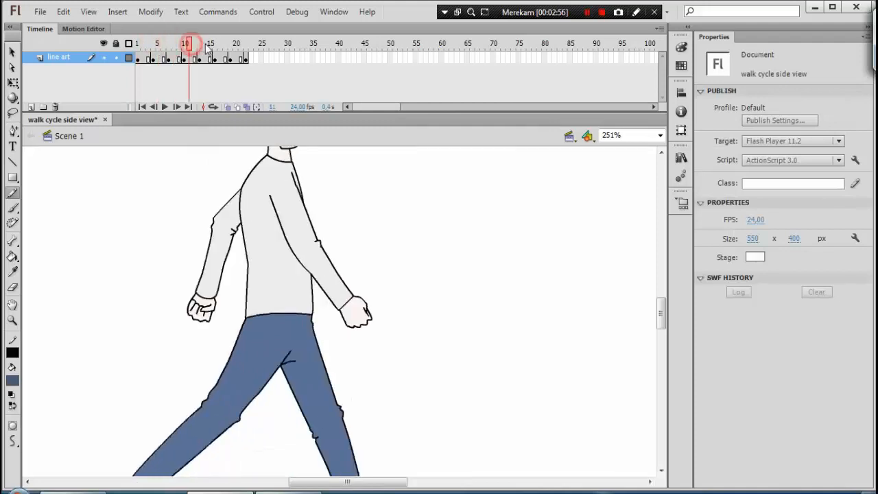
# Step: Lock the line art layer and add a new layer named ground beneath it
pyautogui.click(137, 43)
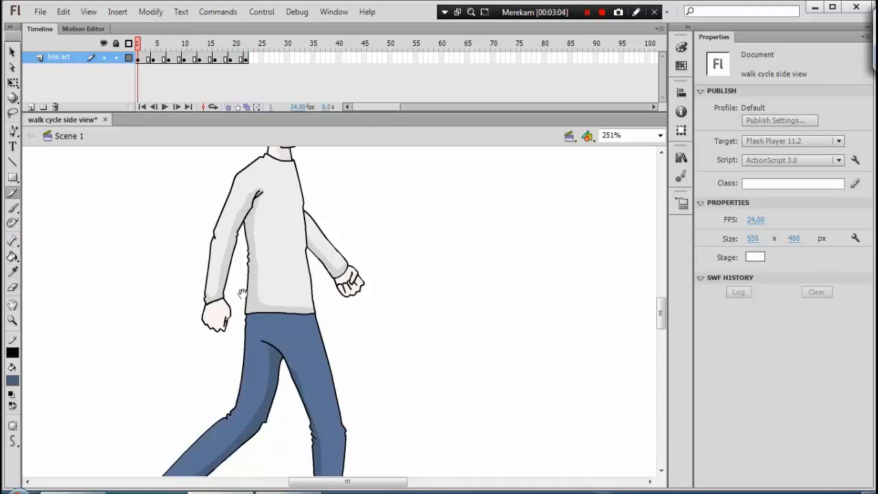
pyautogui.press('v')
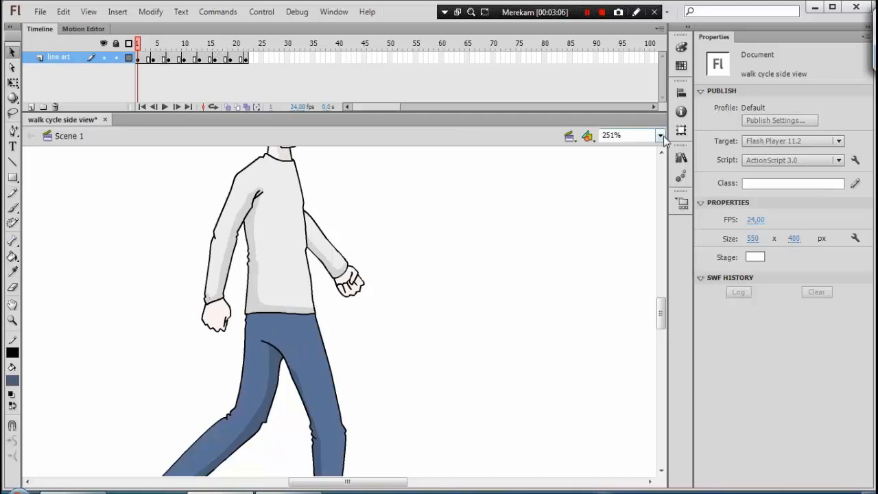
pyautogui.click(660, 135)
pyautogui.click(660, 177)
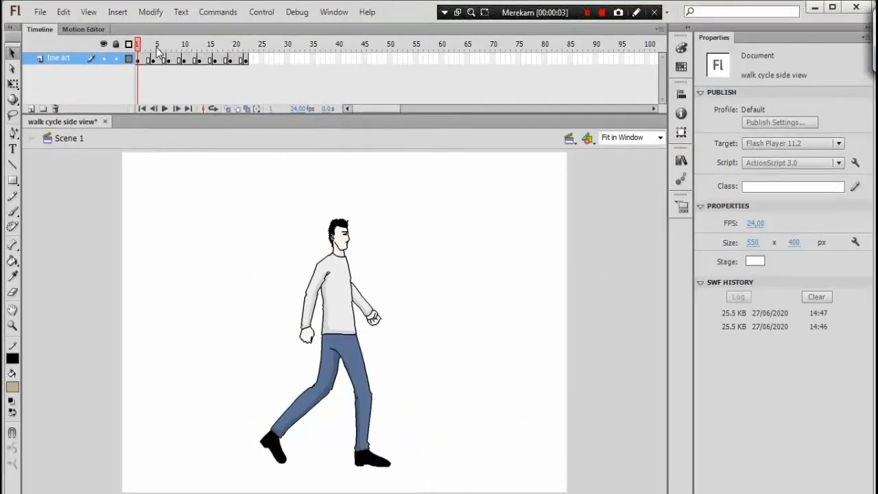
pyautogui.click(115, 58)
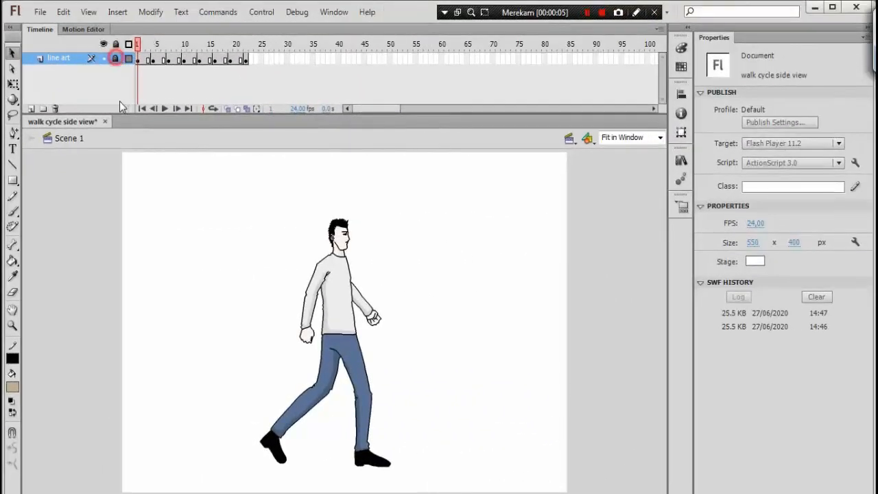
pyautogui.click(31, 109)
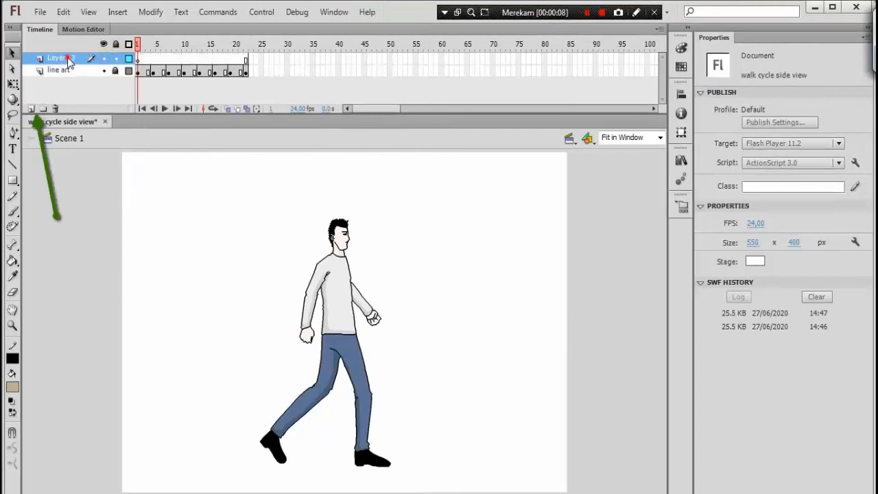
pyautogui.doubleClick(61, 58)
pyautogui.write('ground')
pyautogui.press('Return')
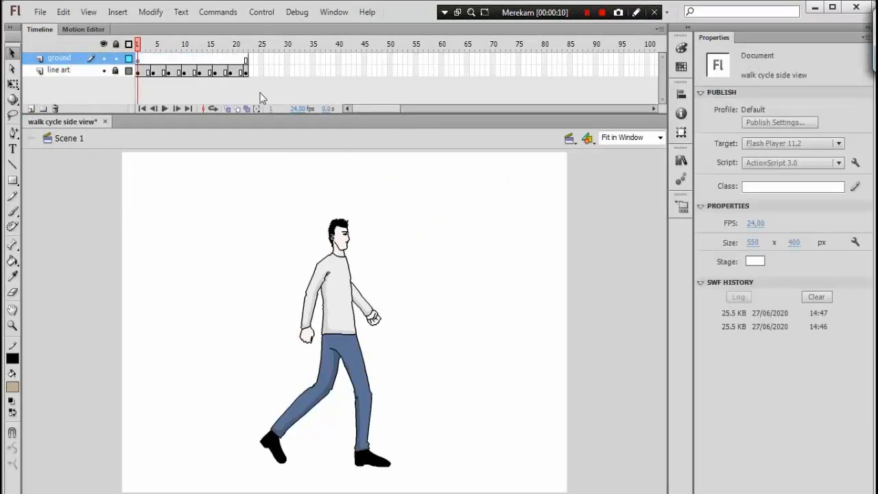
pyautogui.moveTo(62, 61); pyautogui.dragTo(63, 78)
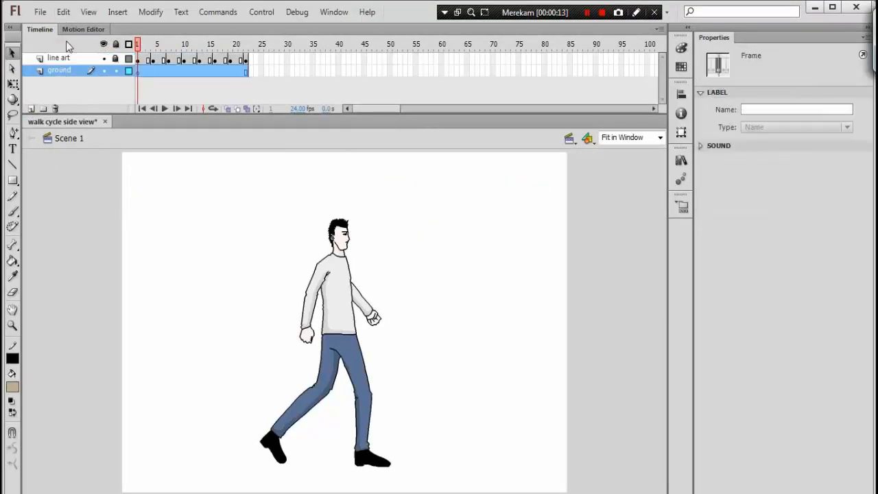
# Step: Remove all frames from the ground layer and insert a single keyframe at frame 1
pyautogui.rightClick(140, 78)
pyautogui.click(169, 146)
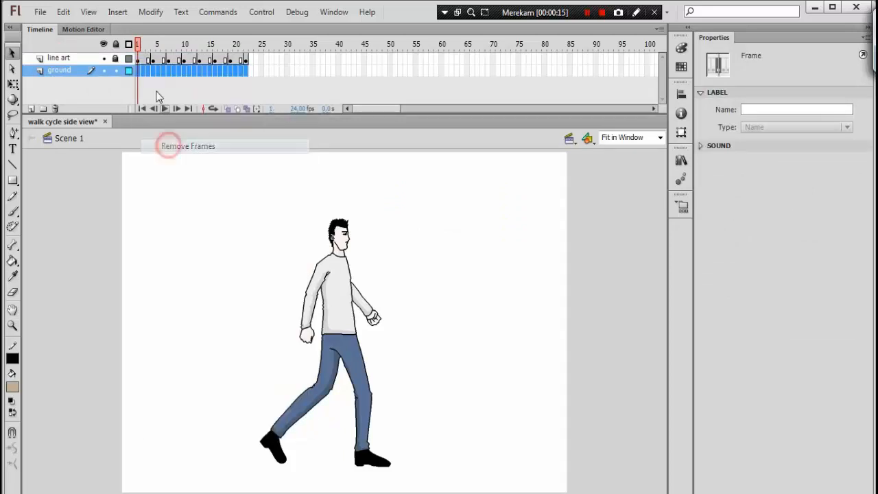
pyautogui.rightClick(139, 71)
pyautogui.click(169, 165)
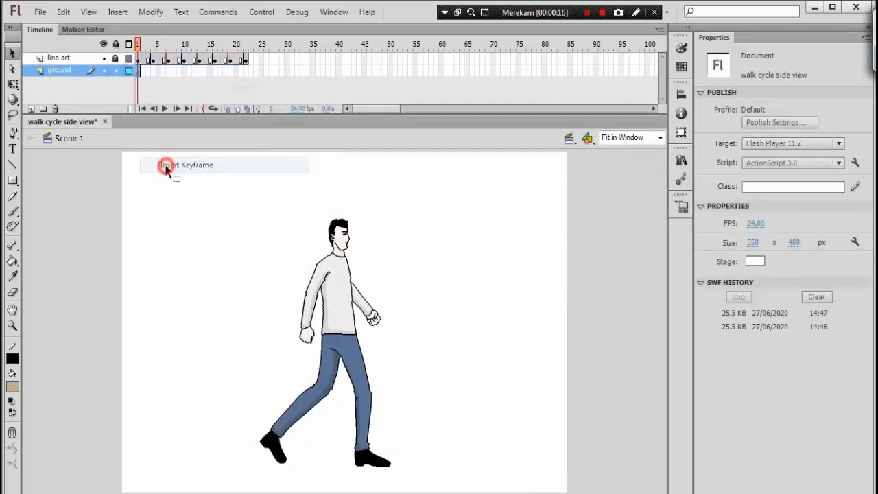
# Step: Draw a slightly wavy horizontal ground line with the Pencil tool behind the figure's feet, extending past both sides of the stage
pyautogui.hotkey('ctrl', '-')
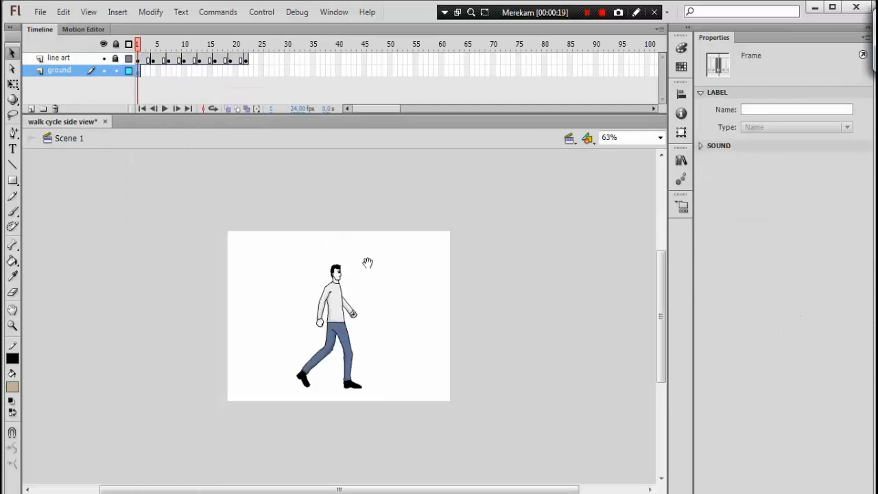
pyautogui.moveTo(386, 294)
pyautogui.mouseDown()
pyautogui.moveTo(307, 208)
pyautogui.moveTo(324, 171)
pyautogui.mouseUp()
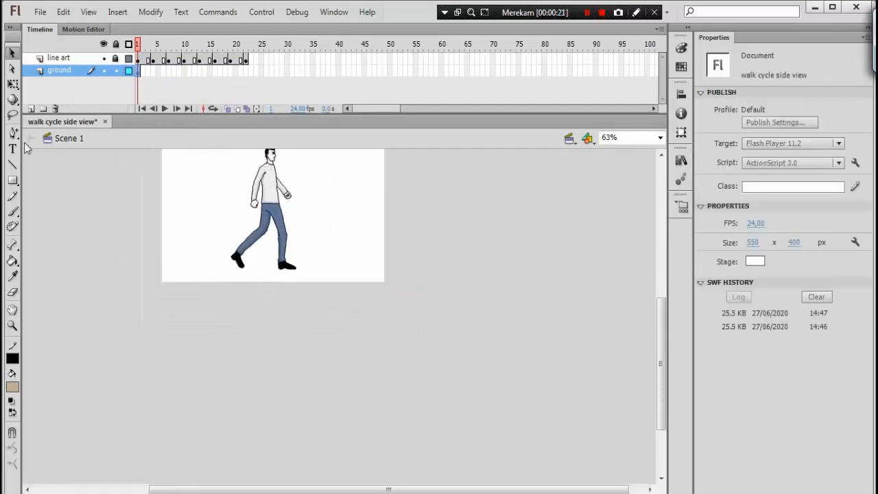
pyautogui.click(13, 195)
pyautogui.moveTo(44, 260); pyautogui.dragTo(115, 259)
pyautogui.hotkey('ctrl', 'z')
pyautogui.moveTo(47, 258); pyautogui.dragTo(87, 258)
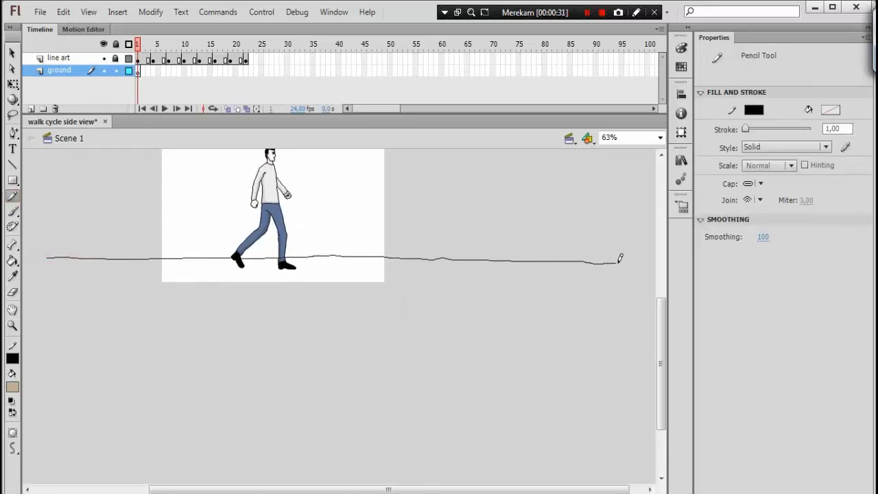
pyautogui.moveTo(620, 258); pyautogui.dragTo(621, 262)
# Step: Close the ground outline with a vertical line at each end and a straight horizontal line below the stage
pyautogui.moveTo(249, 230); pyautogui.dragTo(306, 225)
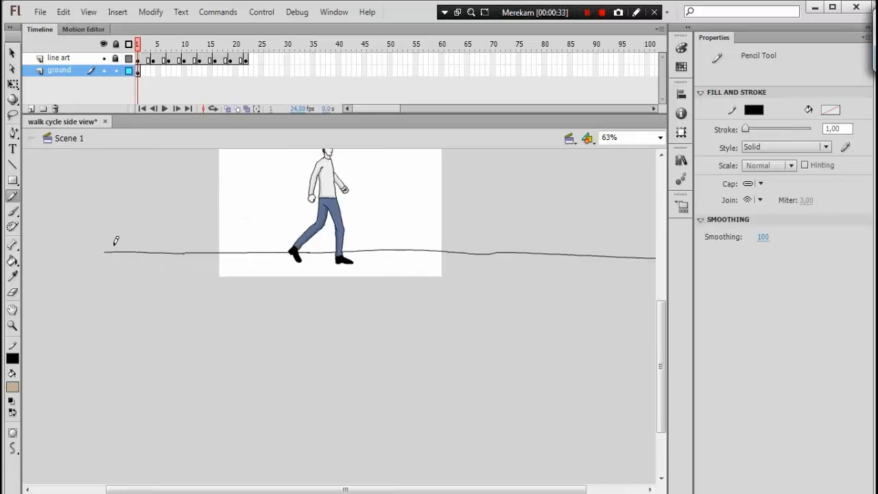
pyautogui.moveTo(114, 245); pyautogui.dragTo(114, 290)
pyautogui.moveTo(460, 247); pyautogui.dragTo(385, 223)
pyautogui.moveTo(596, 227); pyautogui.dragTo(597, 266)
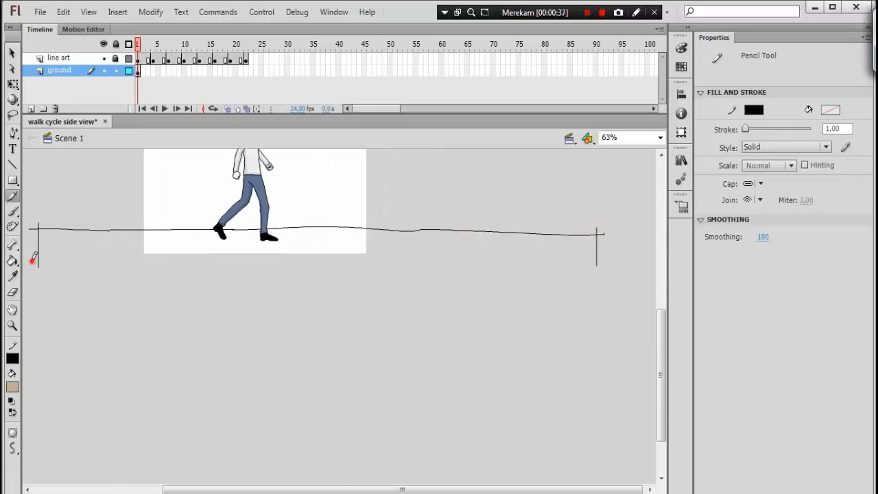
pyautogui.moveTo(33, 260); pyautogui.dragTo(218, 261)
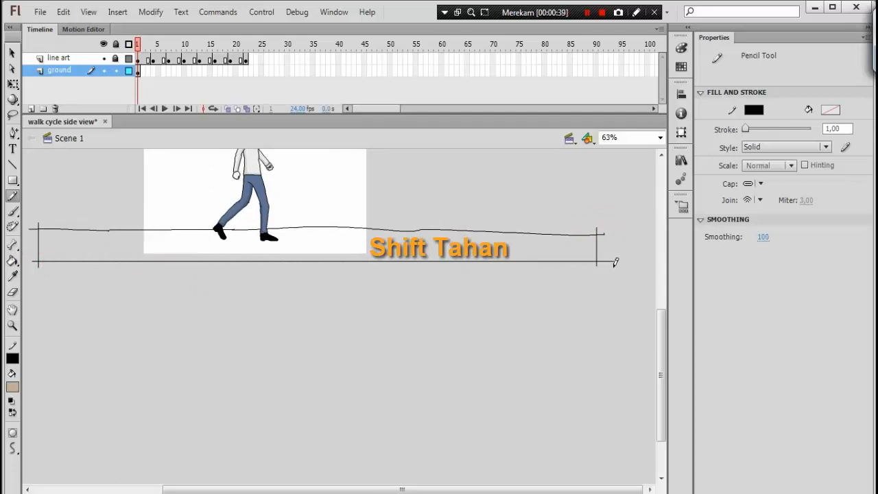
pyautogui.moveTo(616, 262); pyautogui.dragTo(616, 262)
# Step: Draw jagged, wavy pencil lines inside the ground outline to divide it into separate colour patches
pyautogui.moveTo(240, 194); pyautogui.dragTo(259, 247)
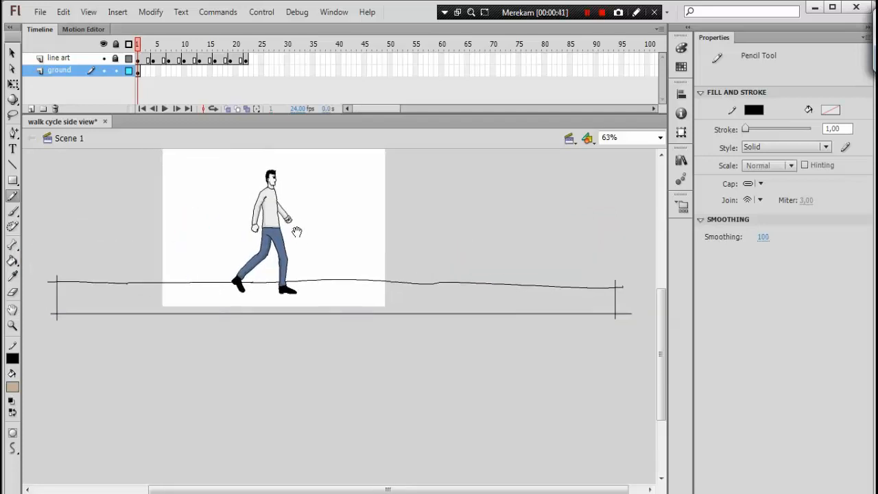
pyautogui.moveTo(53, 296); pyautogui.dragTo(148, 295)
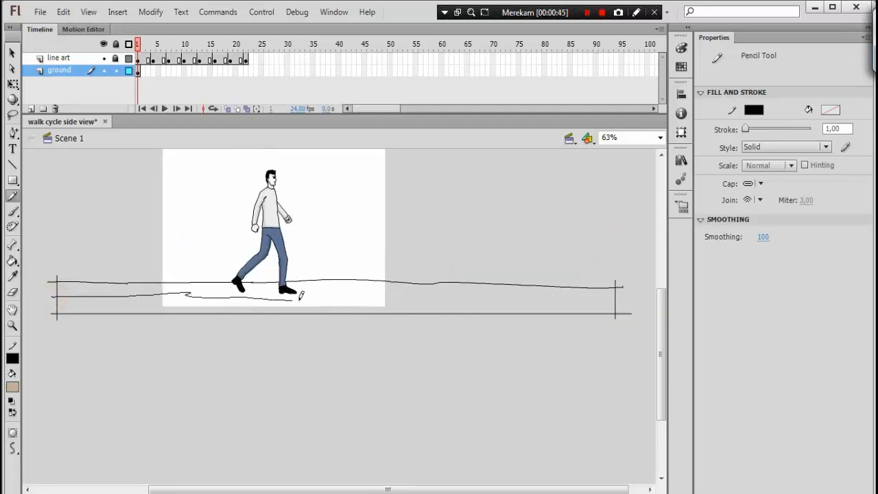
pyautogui.moveTo(357, 314); pyautogui.dragTo(376, 320)
pyautogui.moveTo(380, 276)
pyautogui.mouseDown()
pyautogui.moveTo(439, 297)
pyautogui.moveTo(513, 280)
pyautogui.mouseUp()
pyautogui.moveTo(479, 316); pyautogui.dragTo(558, 315)
pyautogui.moveTo(588, 313); pyautogui.dragTo(634, 295)
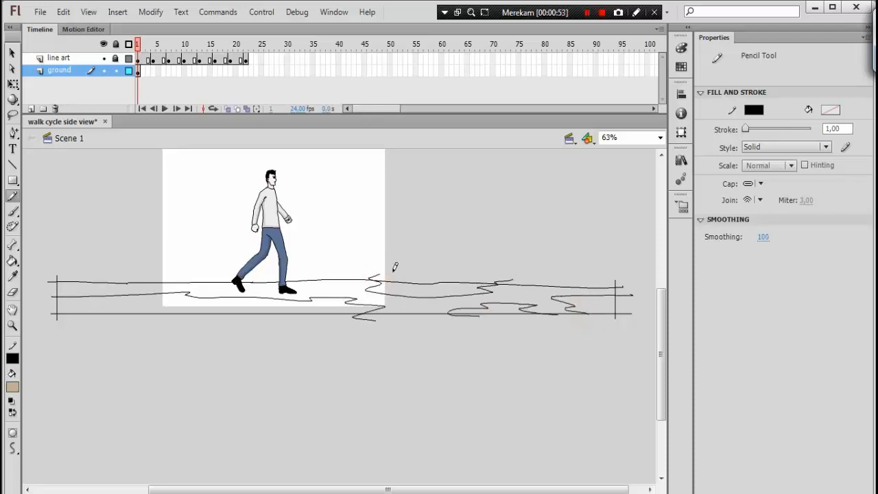
# Step: Fill the separate ground patches with the light beige #D2C5B1
pyautogui.click(13, 260)
pyautogui.click(681, 48)
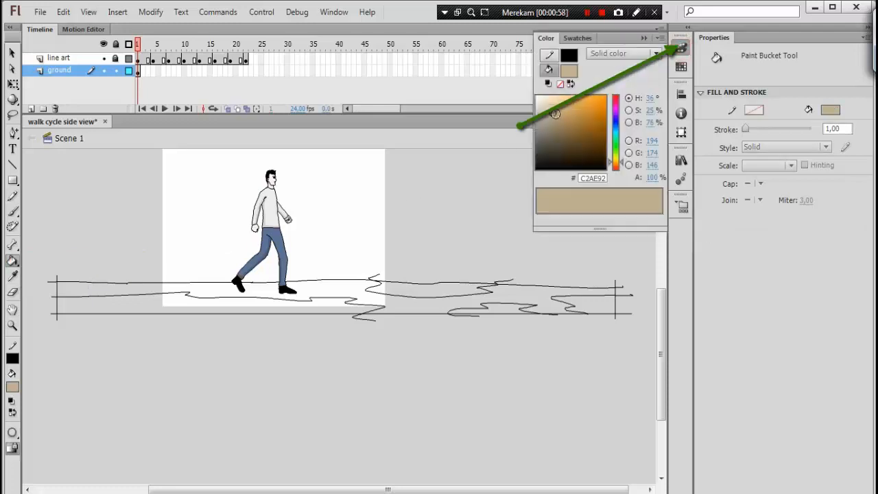
pyautogui.moveTo(555, 114); pyautogui.dragTo(546, 109)
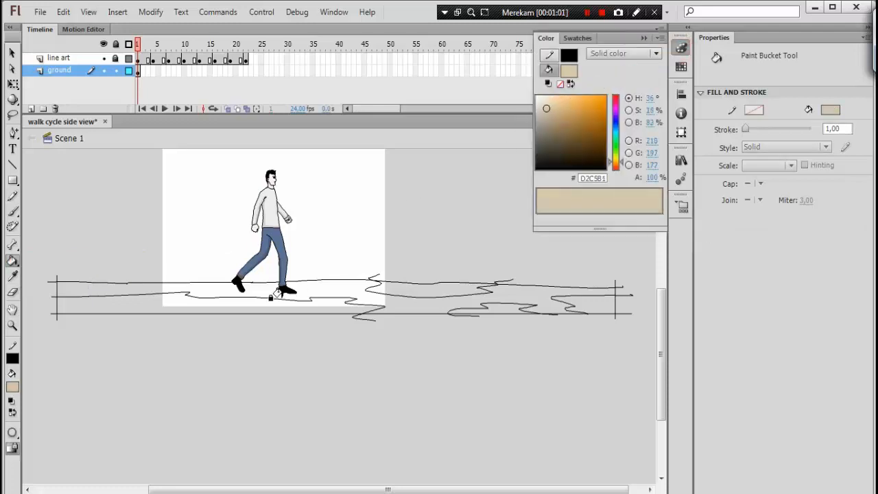
pyautogui.click(169, 303)
pyautogui.click(441, 286)
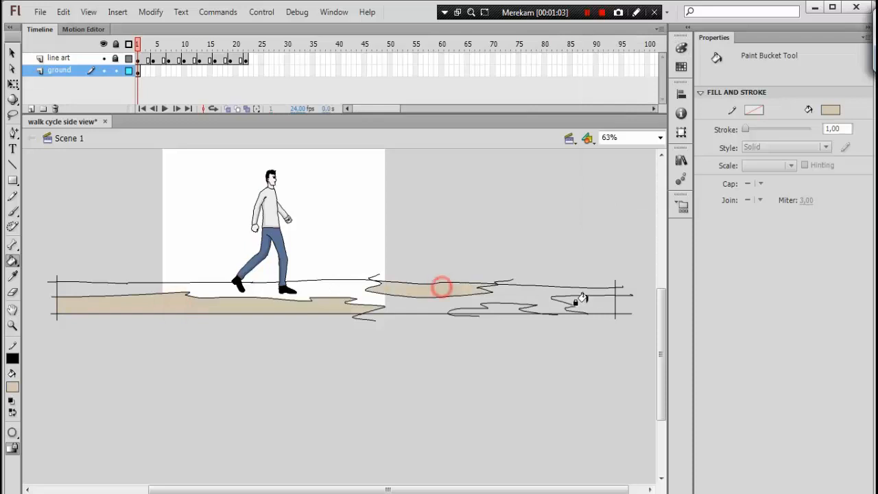
pyautogui.click(594, 304)
pyautogui.click(507, 308)
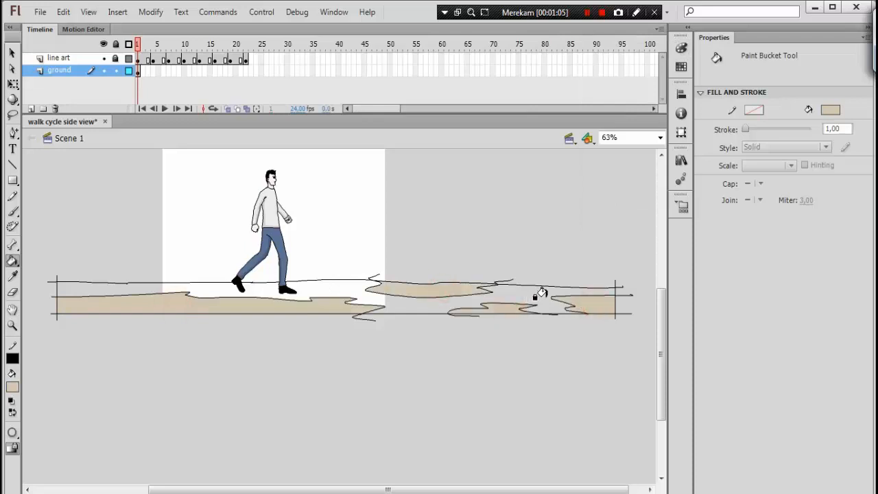
# Step: Fill the remaining ground area with a darker beige of about #C2B6A4
pyautogui.click(681, 48)
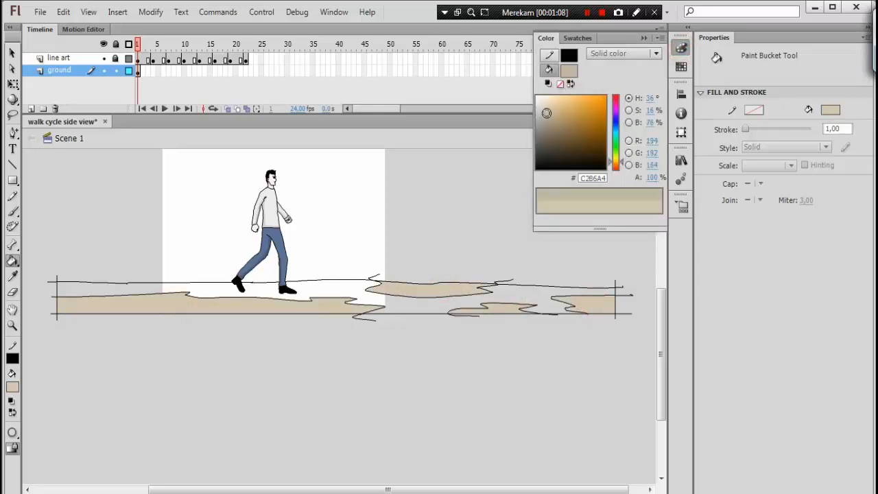
pyautogui.click(547, 114)
pyautogui.click(361, 291)
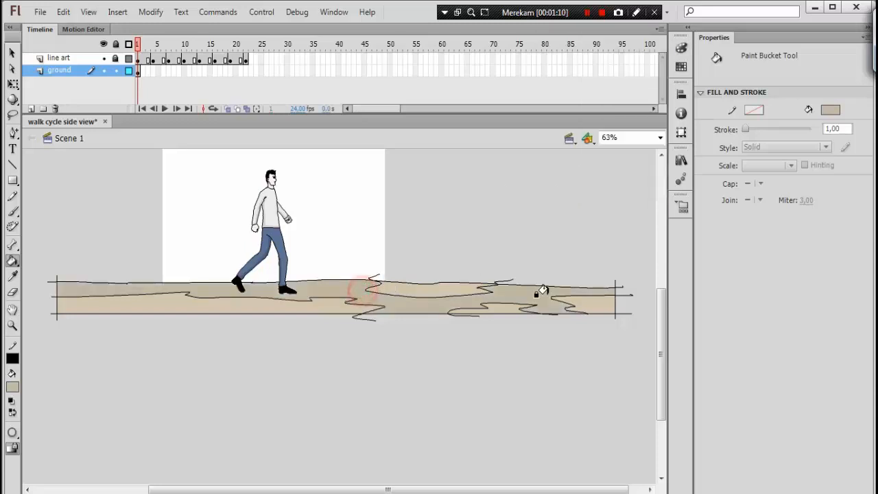
# Step: Delete all the pencil outlines of the ground, leaving only the fills
pyautogui.press('v')
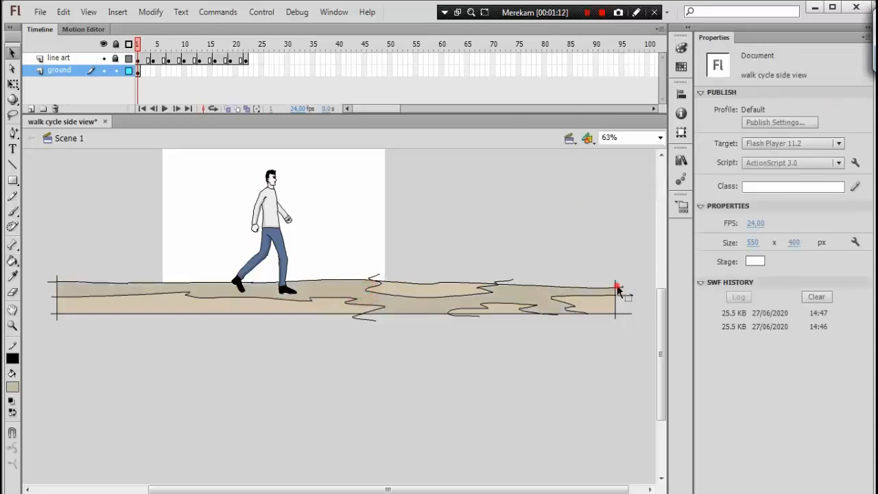
pyautogui.doubleClick(617, 290)
pyautogui.press('Delete')
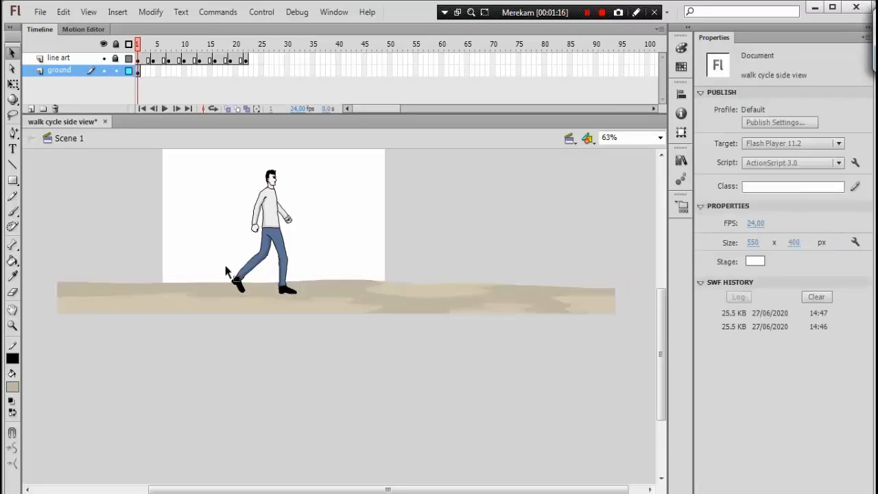
# Step: Move the ground shape up slightly and stretch its upper edge upward to a height of about 100 px
pyautogui.click(139, 71)
pyautogui.moveTo(215, 304); pyautogui.dragTo(216, 300)
pyautogui.press('q')
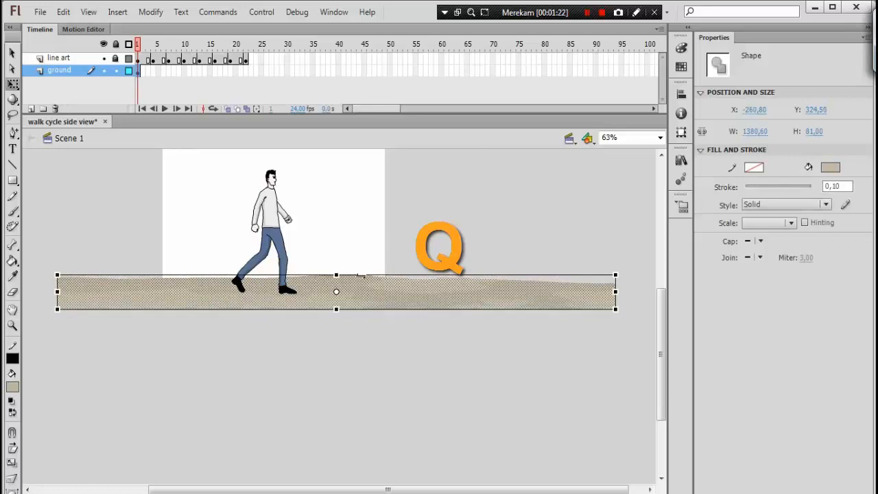
pyautogui.moveTo(336, 275); pyautogui.dragTo(336, 267)
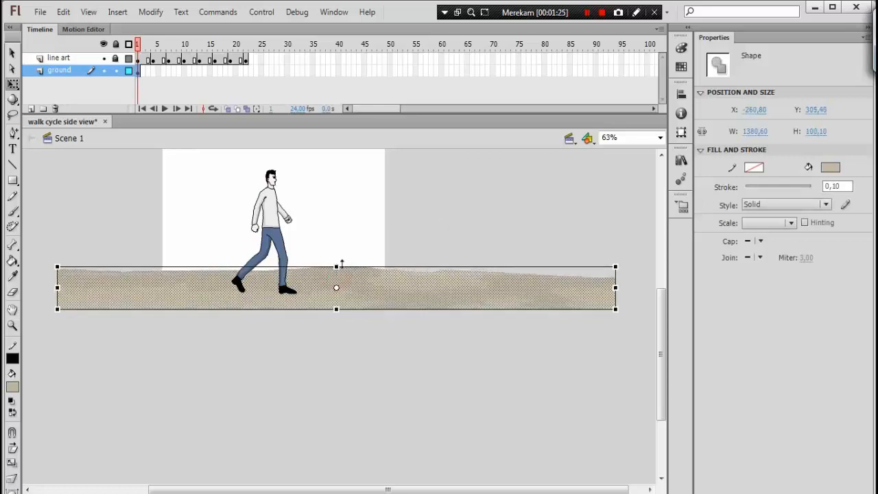
pyautogui.click(360, 261)
# Step: Scatter short black pencil dashes along the whole length of the ground as surface texture
pyautogui.press('y')
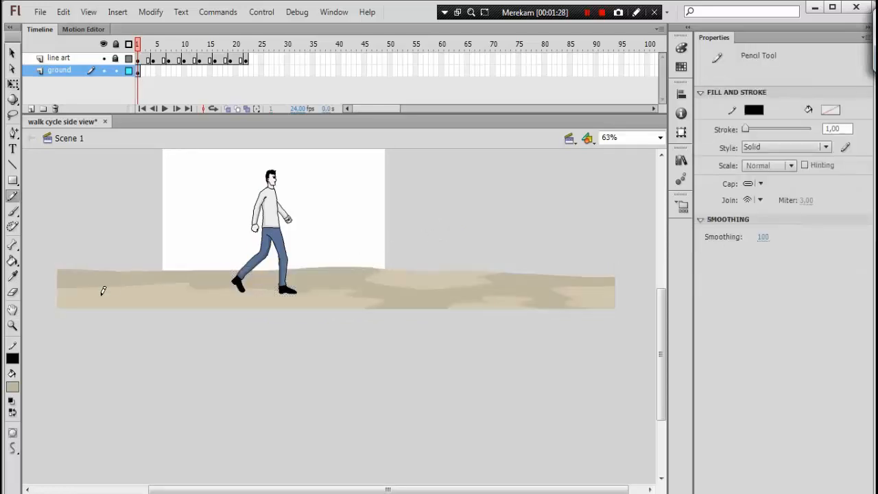
pyautogui.moveTo(110, 296); pyautogui.dragTo(159, 297)
pyautogui.moveTo(208, 299); pyautogui.dragTo(212, 301)
pyautogui.moveTo(230, 298); pyautogui.dragTo(233, 298)
pyautogui.moveTo(330, 295); pyautogui.dragTo(336, 294)
pyautogui.moveTo(365, 293); pyautogui.dragTo(404, 288)
pyautogui.moveTo(395, 282); pyautogui.dragTo(400, 281)
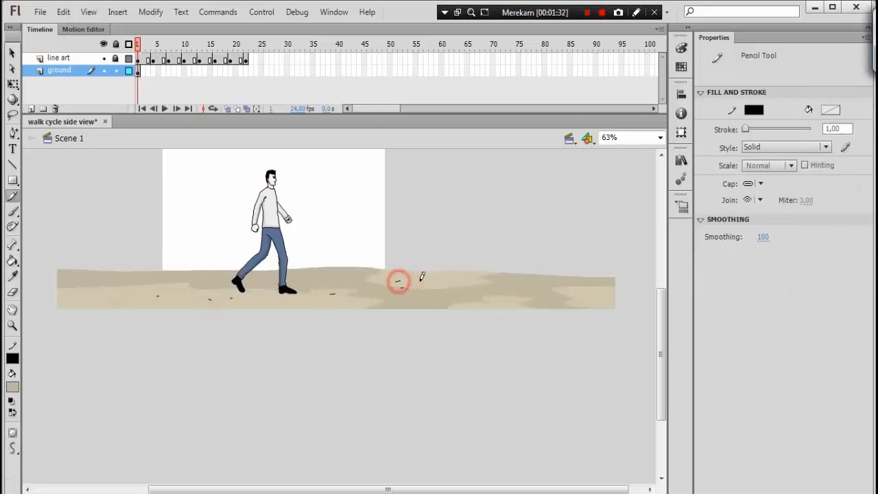
pyautogui.click(424, 282)
pyautogui.moveTo(468, 282); pyautogui.dragTo(474, 281)
pyautogui.click(493, 284)
pyautogui.click(540, 292)
pyautogui.moveTo(572, 297); pyautogui.dragTo(576, 297)
pyautogui.moveTo(597, 293); pyautogui.dragTo(601, 295)
pyautogui.moveTo(558, 290); pyautogui.dragTo(563, 291)
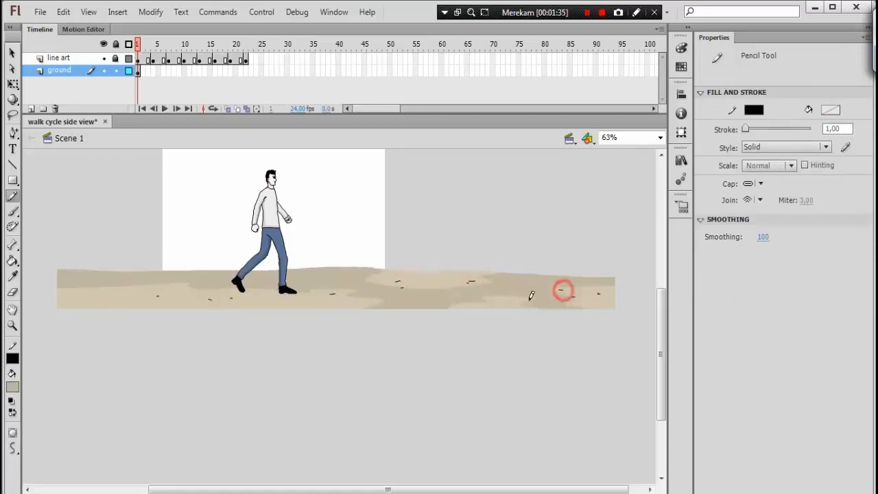
pyautogui.moveTo(429, 304); pyautogui.dragTo(435, 304)
pyautogui.moveTo(365, 300); pyautogui.dragTo(344, 276)
pyautogui.moveTo(299, 305); pyautogui.dragTo(306, 306)
pyautogui.moveTo(166, 289); pyautogui.dragTo(201, 277)
pyautogui.moveTo(205, 278); pyautogui.dragTo(211, 278)
pyautogui.moveTo(176, 301); pyautogui.dragTo(171, 300)
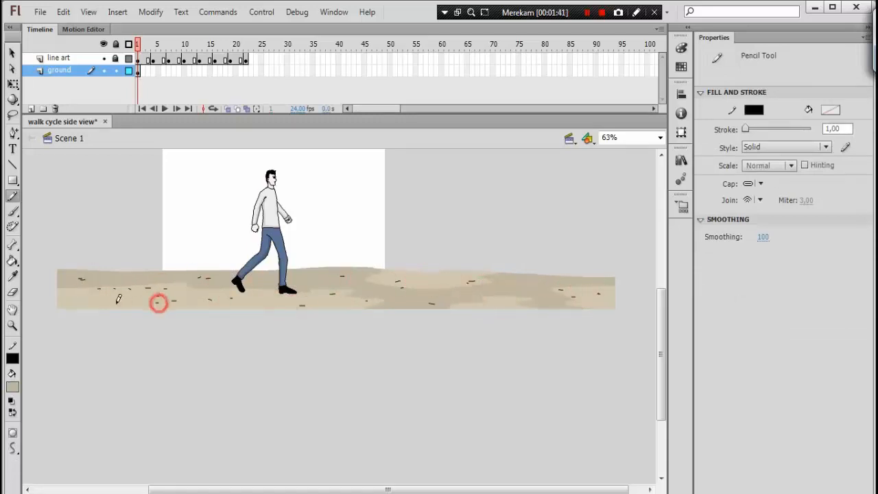
pyautogui.moveTo(87, 302); pyautogui.dragTo(83, 302)
# Step: Add more short and squiggly pencil strokes close up in the bare areas of the ground
pyautogui.hotkey('ctrl', '=')
pyautogui.moveTo(375, 261); pyautogui.dragTo(367, 263)
pyautogui.moveTo(338, 264); pyautogui.dragTo(332, 267)
pyautogui.moveTo(267, 271); pyautogui.dragTo(259, 271)
pyautogui.moveTo(213, 295); pyautogui.dragTo(221, 295)
pyautogui.moveTo(479, 279)
pyautogui.mouseDown()
pyautogui.moveTo(496, 278)
pyautogui.moveTo(473, 283)
pyautogui.mouseUp()
pyautogui.moveTo(371, 489); pyautogui.dragTo(458, 489)
pyautogui.moveTo(481, 268); pyautogui.dragTo(494, 267)
pyautogui.moveTo(497, 267)
pyautogui.mouseDown()
pyautogui.moveTo(519, 265)
pyautogui.moveTo(490, 271)
pyautogui.mouseUp()
pyautogui.moveTo(459, 489); pyautogui.dragTo(525, 489)
pyautogui.moveTo(309, 286)
pyautogui.mouseDown()
pyautogui.moveTo(509, 286)
pyautogui.moveTo(510, 279)
pyautogui.mouseUp()
pyautogui.moveTo(240, 299); pyautogui.dragTo(221, 304)
pyautogui.moveTo(214, 296); pyautogui.dragTo(194, 300)
pyautogui.moveTo(184, 302); pyautogui.dragTo(392, 300)
pyautogui.moveTo(157, 258); pyautogui.dragTo(128, 258)
pyautogui.moveTo(117, 256); pyautogui.dragTo(109, 258)
pyautogui.moveTo(110, 258); pyautogui.dragTo(277, 273)
pyautogui.moveTo(183, 271); pyautogui.dragTo(175, 273)
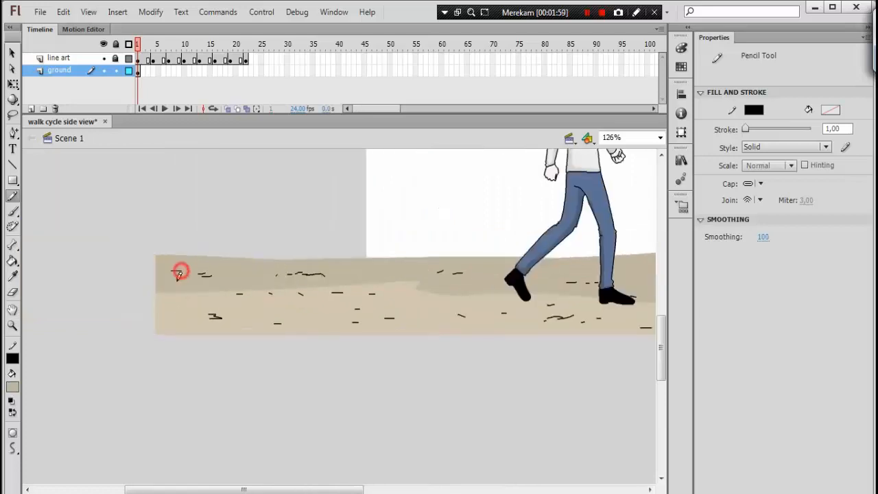
pyautogui.moveTo(370, 281); pyautogui.dragTo(193, 297)
# Step: Shift the whole ground artwork to the right until its left edge sits at about X -23 px
pyautogui.press('v')
pyautogui.click(660, 138)
pyautogui.click(649, 149)
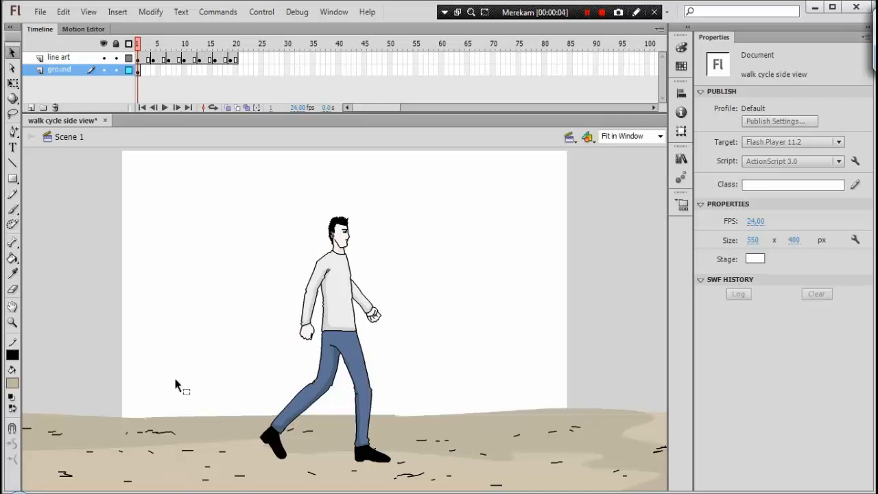
pyautogui.click(139, 70)
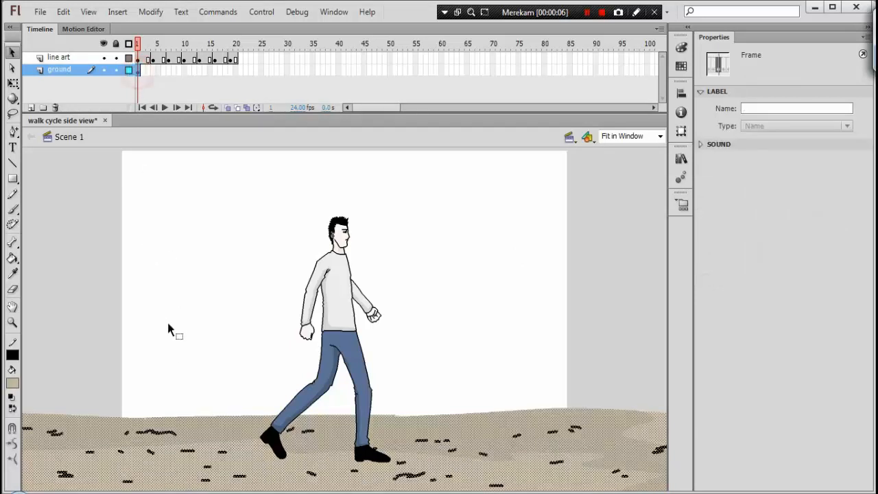
pyautogui.hotkey('ctrl', '-')
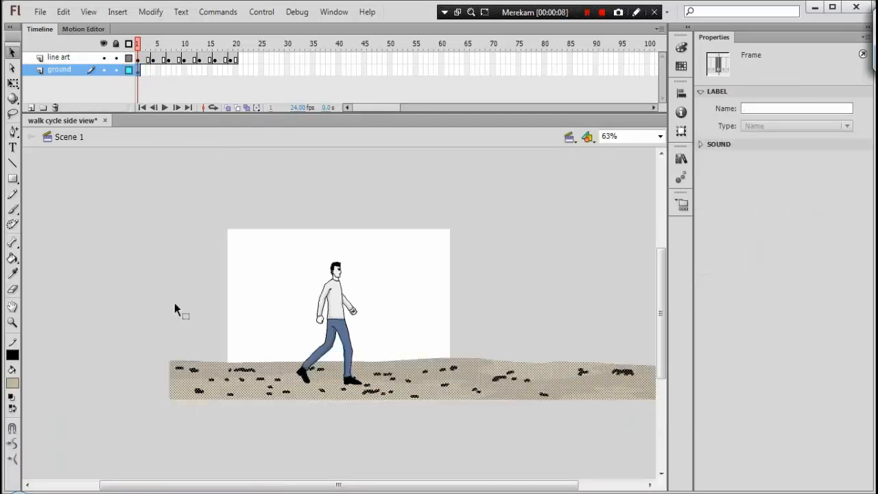
pyautogui.click(183, 386)
pyautogui.moveTo(209, 383); pyautogui.dragTo(236, 384)
# Step: Insert a keyframe at frame 4 of the ground layer and turn on onion skinning
pyautogui.click(153, 70)
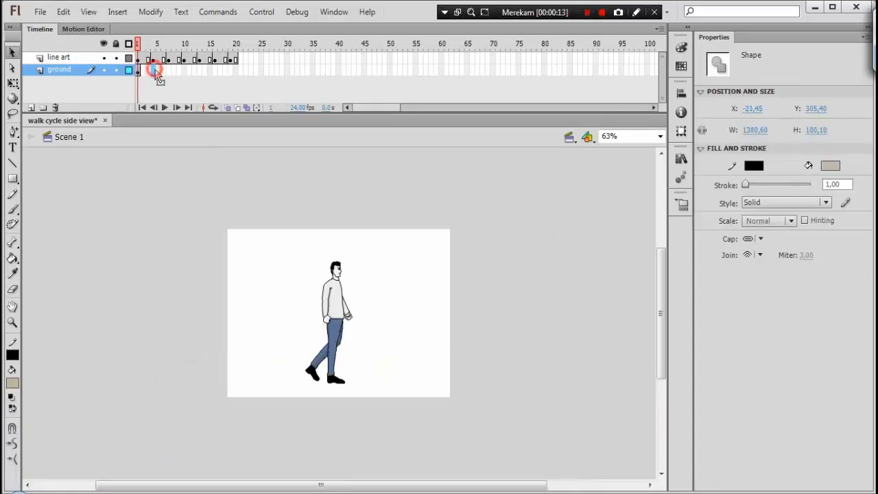
pyautogui.rightClick(153, 70)
pyautogui.click(184, 163)
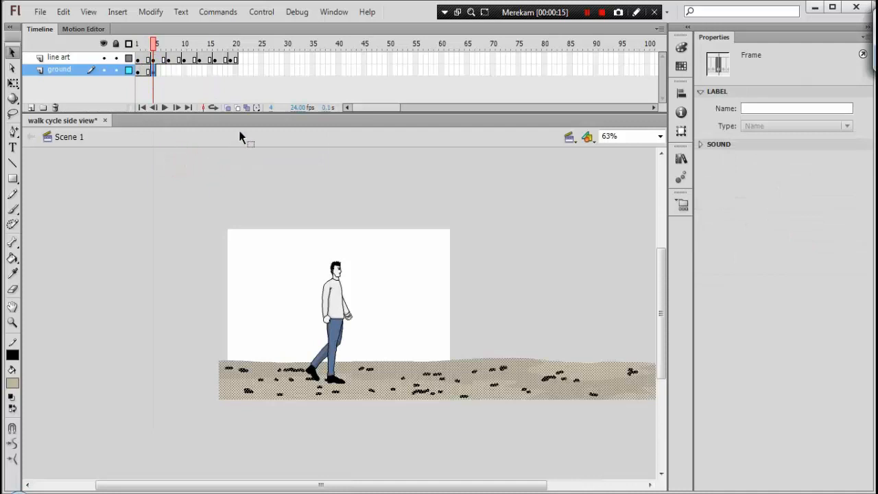
pyautogui.click(228, 108)
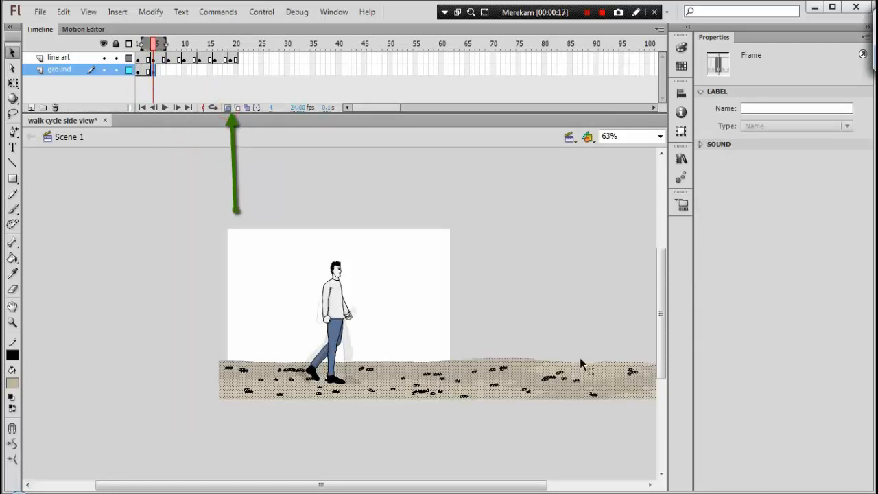
# Step: Shift the entire ground on frame 4 slightly left, judging the offset close up at its right end
pyautogui.moveTo(594, 329); pyautogui.dragTo(393, 323)
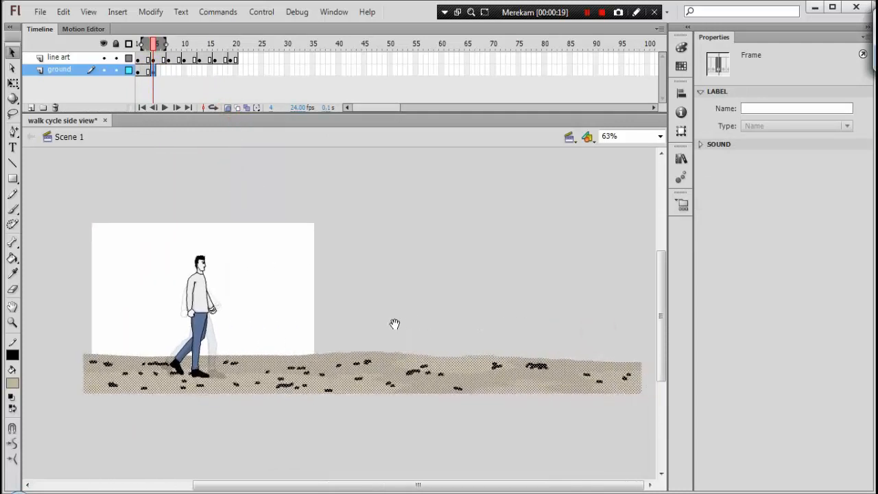
pyautogui.moveTo(575, 319); pyautogui.dragTo(668, 423)
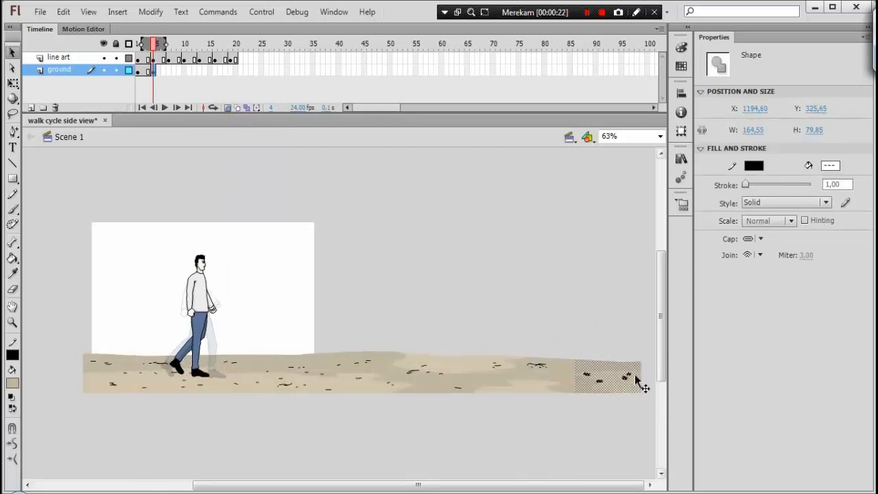
pyautogui.hotkey('ctrl', '=')
pyautogui.hotkey('ctrl', '=')
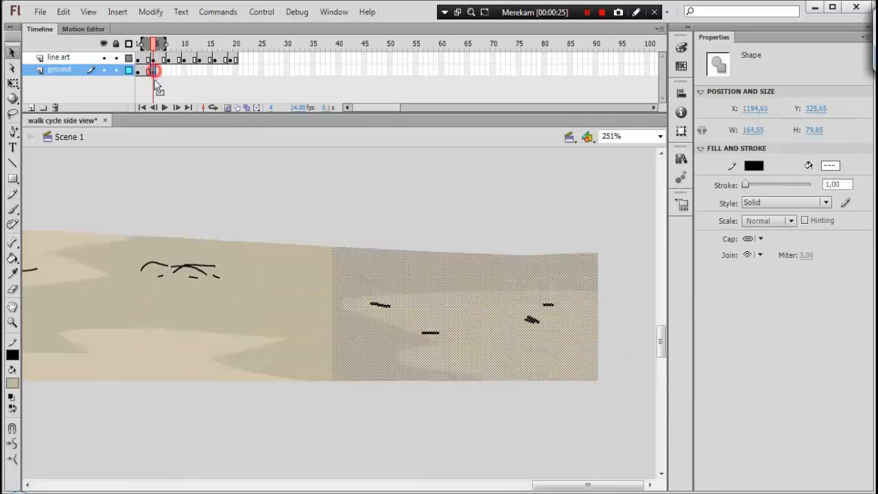
pyautogui.click(148, 71)
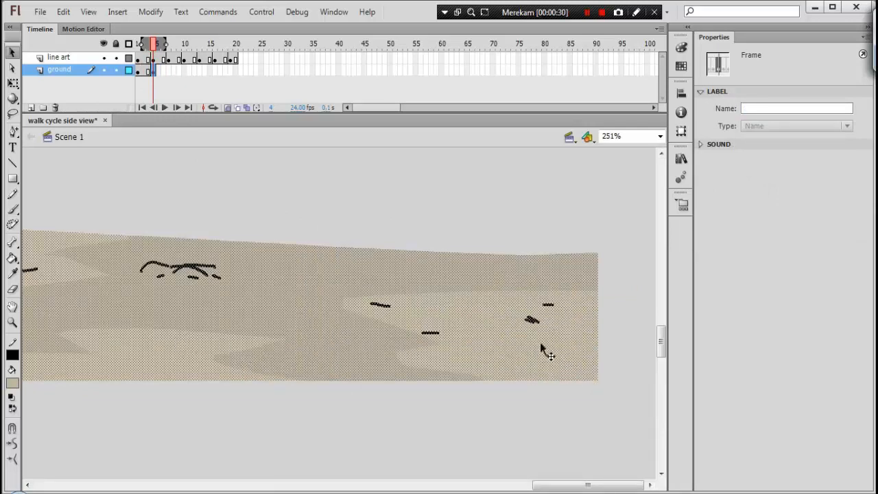
pyautogui.moveTo(491, 344); pyautogui.dragTo(431, 348)
# Step: Add ground keyframes at frames 7 and 10, shifting the ground a further equal distance left on each
pyautogui.rightClick(169, 71)
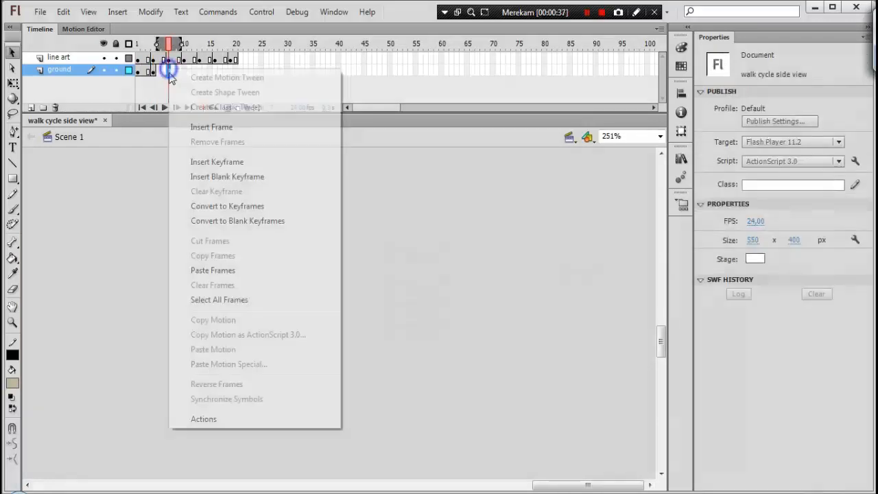
pyautogui.click(216, 161)
pyautogui.moveTo(421, 313); pyautogui.dragTo(349, 318)
pyautogui.click(187, 71)
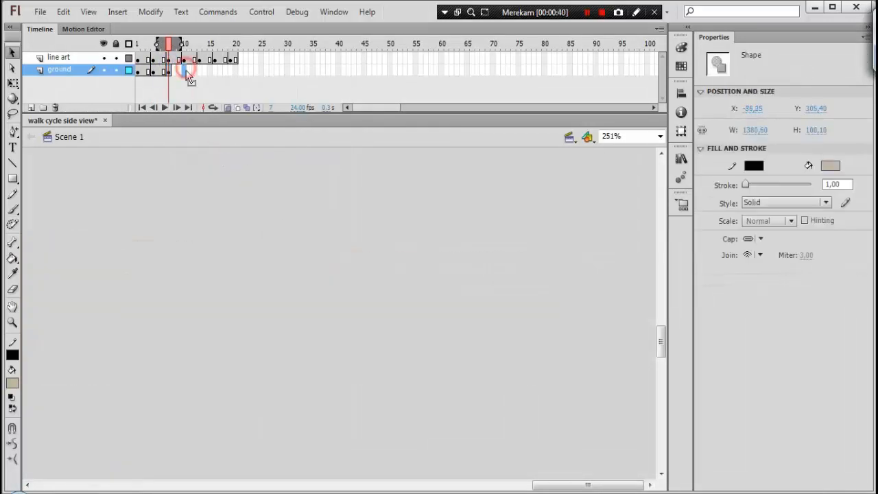
pyautogui.rightClick(189, 73)
pyautogui.click(217, 162)
pyautogui.moveTo(407, 306); pyautogui.dragTo(269, 288)
# Step: Add ground keyframes at frames 13 and 16, shifting the ground left to about X -177 px by frame 16
pyautogui.click(199, 72)
pyautogui.rightClick(200, 74)
pyautogui.click(228, 165)
pyautogui.rightClick(215, 73)
pyautogui.click(254, 163)
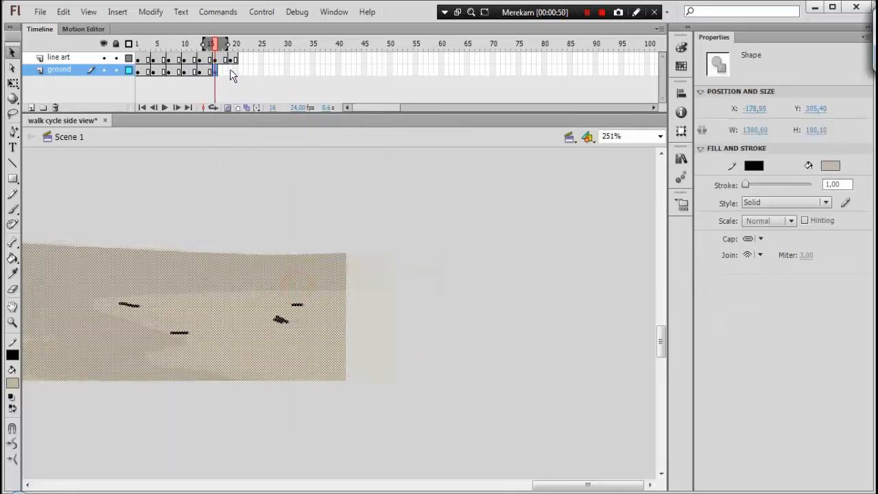
# Step: Add a ground keyframe at frame 19 and shift the ground left to about X -208 px
pyautogui.rightClick(231, 70)
pyautogui.click(274, 164)
pyautogui.moveTo(311, 277); pyautogui.dragTo(262, 273)
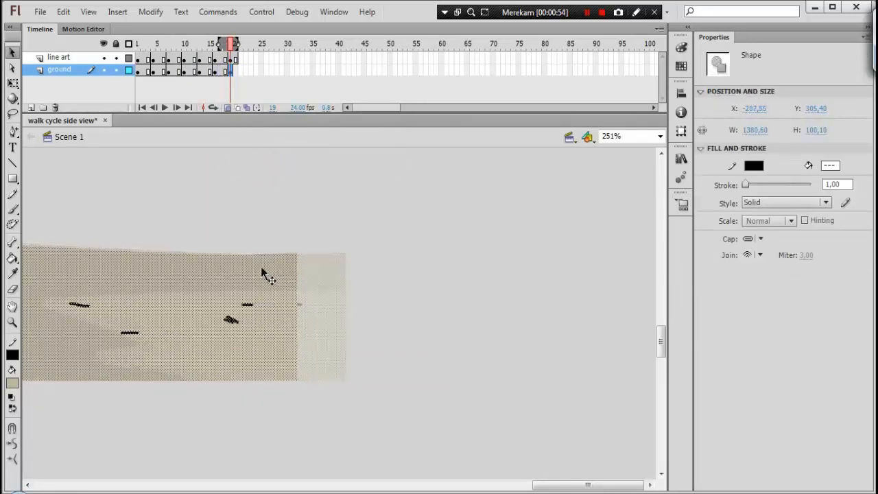
# Step: Remove the surplus last frame of the line art layer so it ends at frame 19, and fit the stage in view
pyautogui.rightClick(238, 59)
pyautogui.click(264, 131)
pyautogui.click(661, 136)
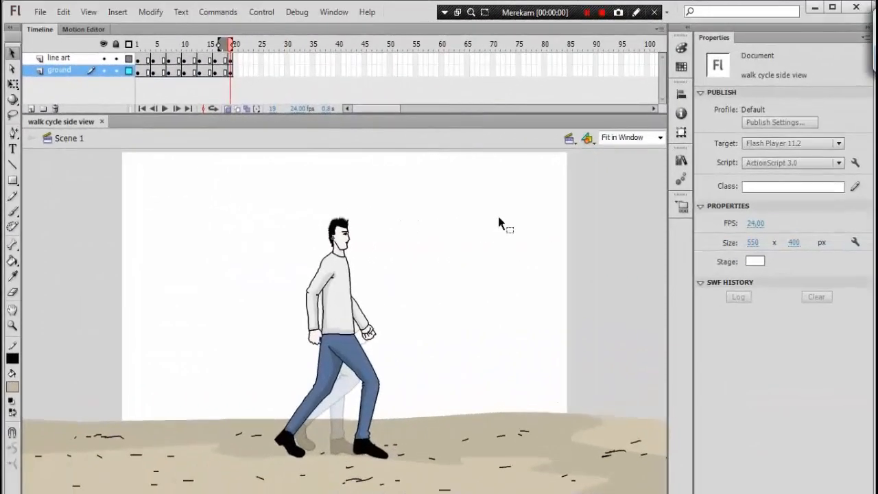
# Step: Lock the line art and ground layers and add a new layer at the bottom of the stack, beneath ground
pyautogui.click(116, 59)
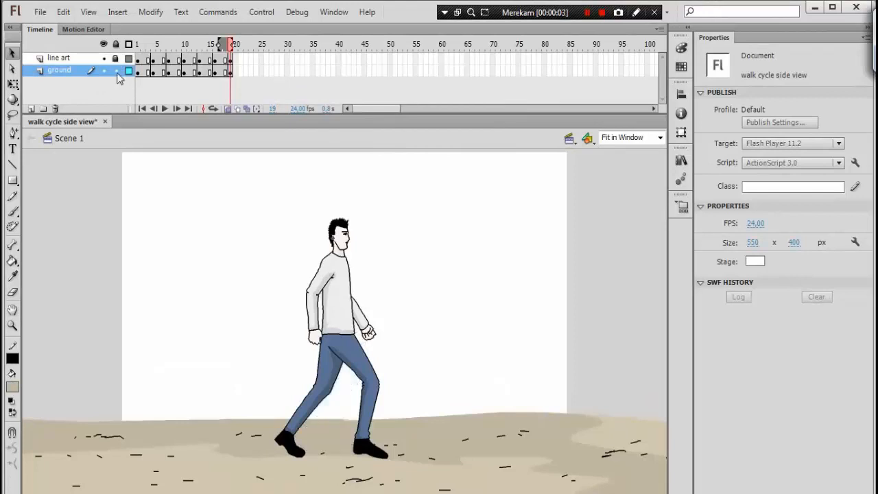
pyautogui.click(116, 72)
pyautogui.click(31, 108)
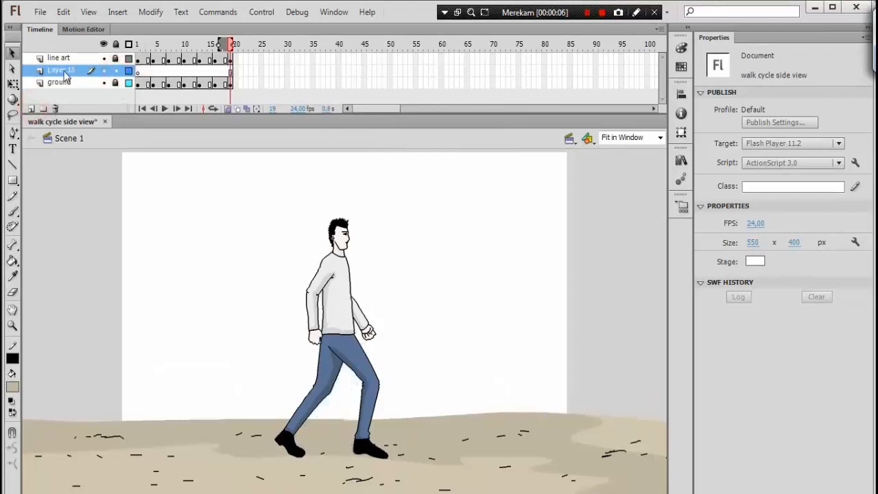
pyautogui.moveTo(60, 71); pyautogui.dragTo(62, 83)
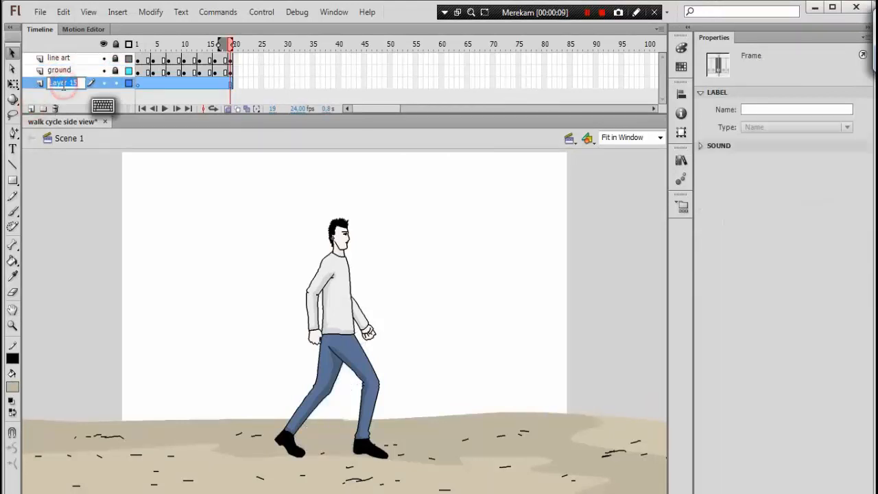
# Step: Rename the new bottom layer as background
pyautogui.doubleClick(62, 83)
pyautogui.write('backgr')
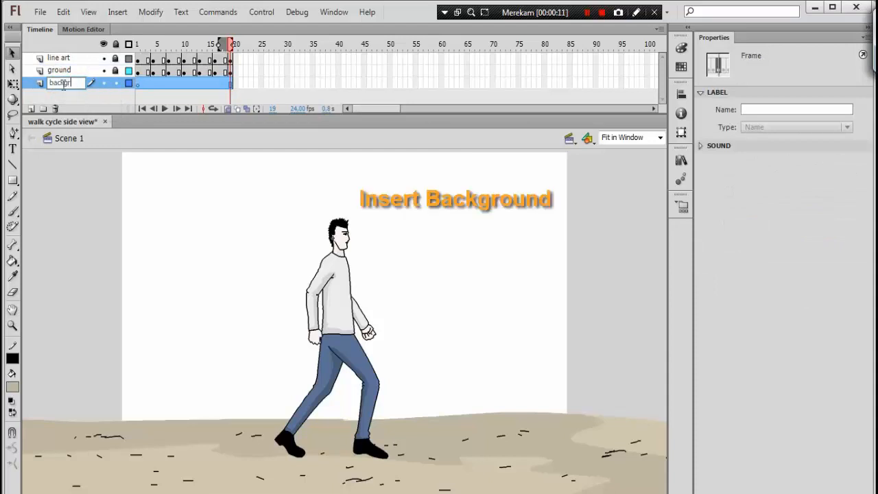
pyautogui.write('ound')
pyautogui.press('Return')
pyautogui.click(542, 165)
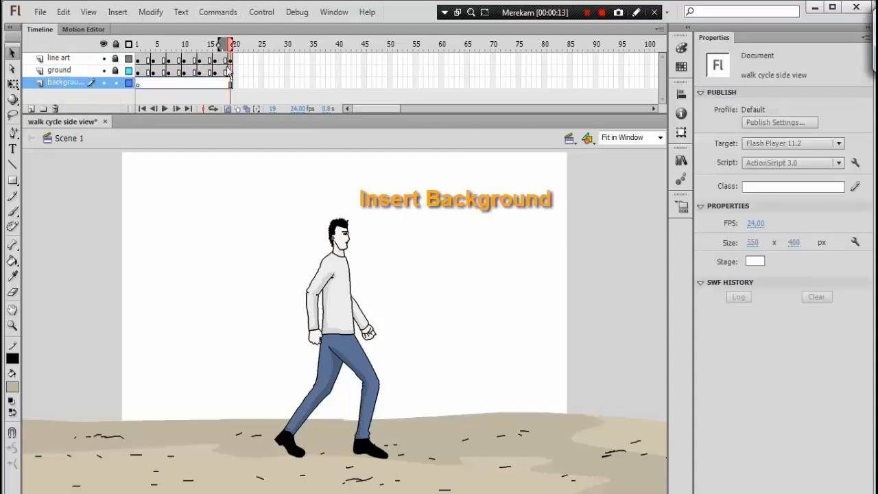
# Step: Remove all frames from the background layer and insert a single keyframe at frame 1
pyautogui.moveTo(249, 81); pyautogui.dragTo(139, 81)
pyautogui.rightClick(139, 81)
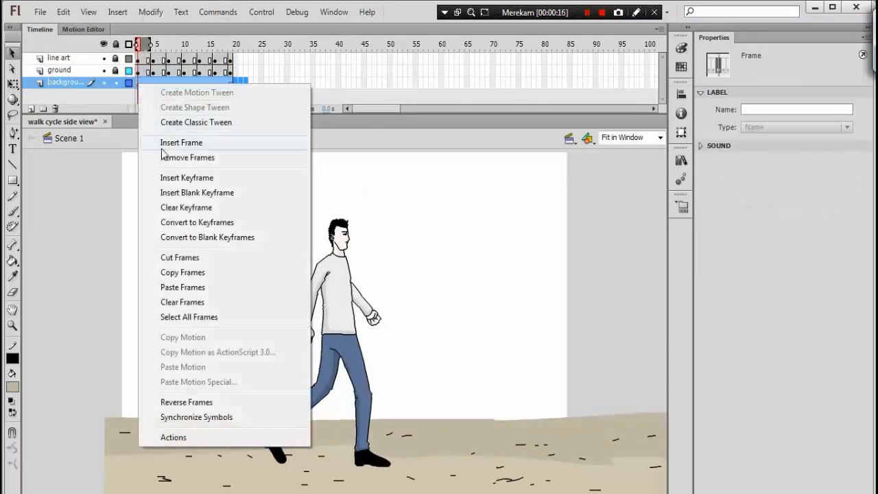
pyautogui.click(165, 157)
pyautogui.rightClick(139, 83)
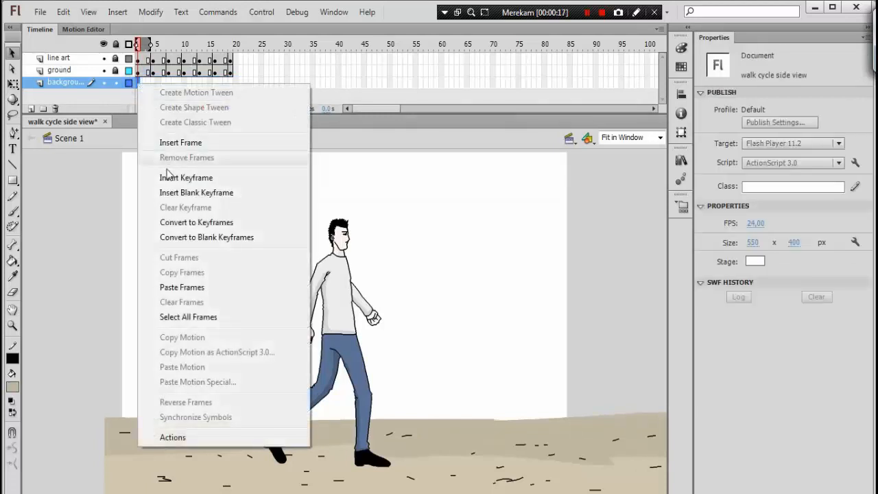
pyautogui.click(167, 176)
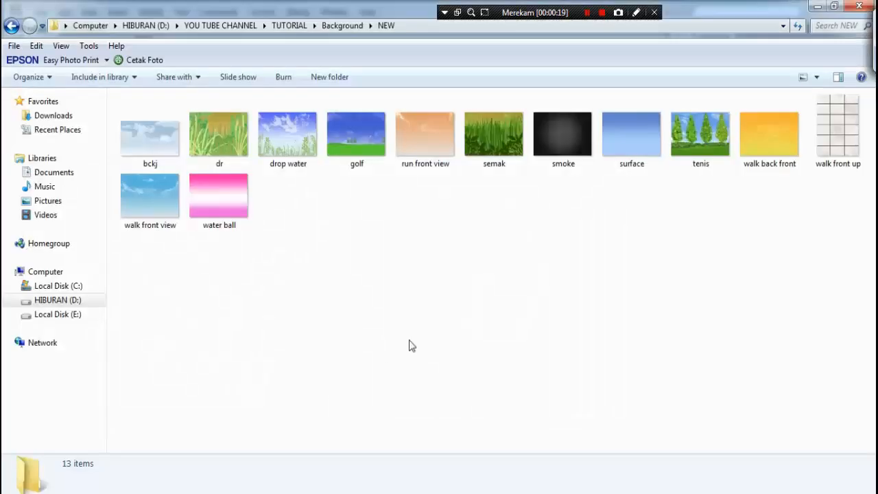
# Step: Switch to Windows Explorer and bring the cloudy sky image bckj from the NEW folder onto the background layer in Flash
pyautogui.click(416, 340)
pyautogui.click(163, 143)
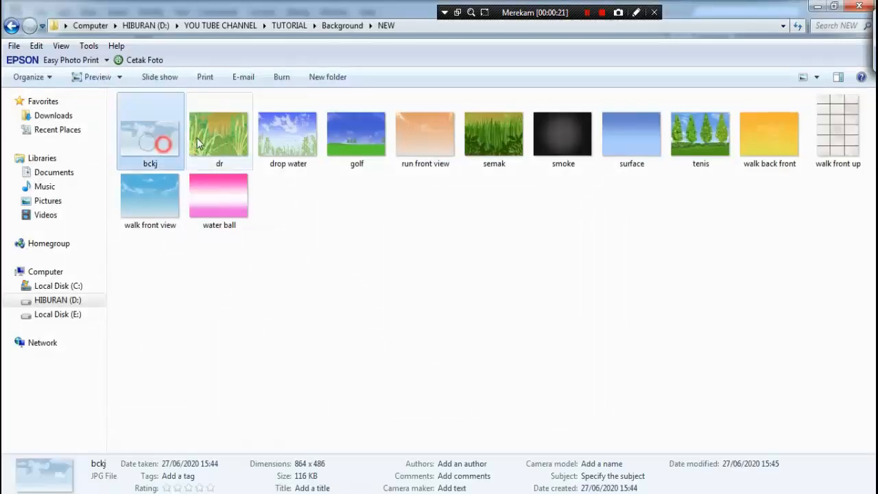
pyautogui.moveTo(156, 146); pyautogui.dragTo(245, 216)
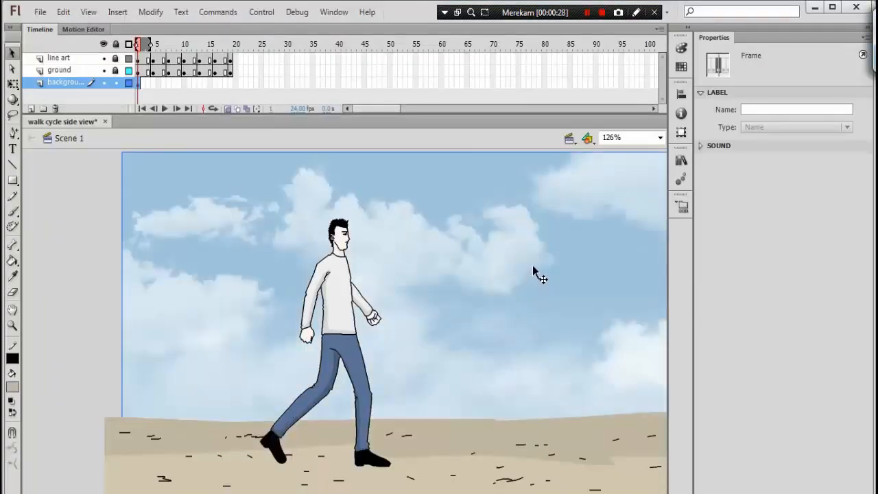
pyautogui.click(533, 264)
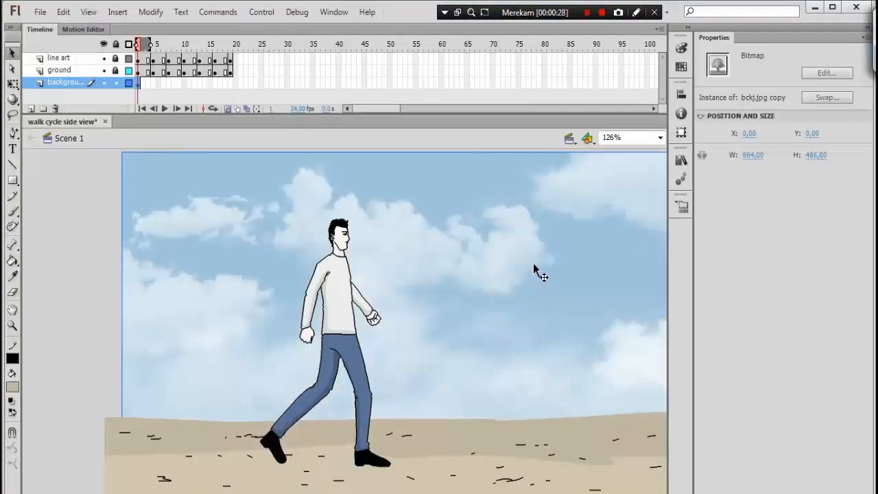
# Step: Set the sky bitmap's size to 550 px wide and 400 px high
pyautogui.press('q')
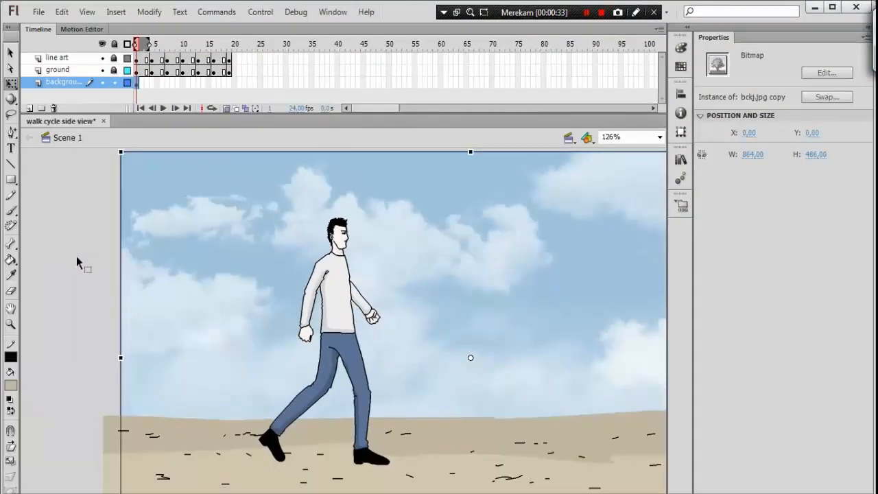
pyautogui.click(77, 259)
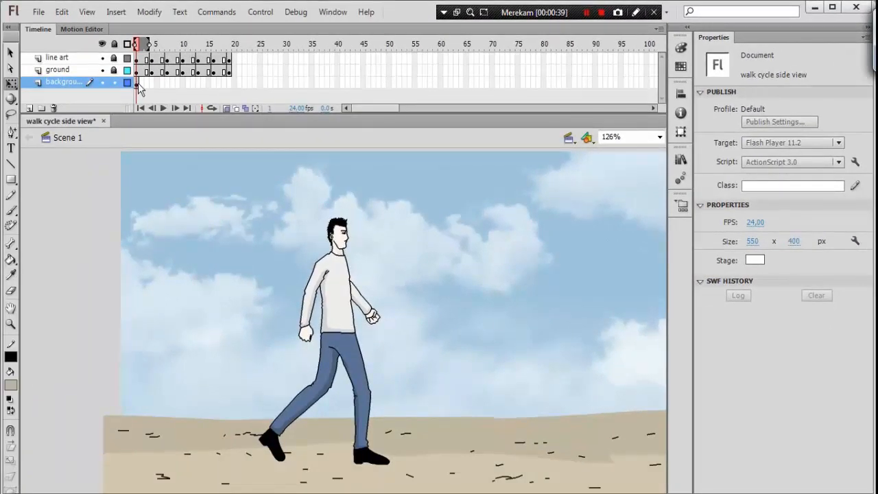
pyautogui.click(136, 82)
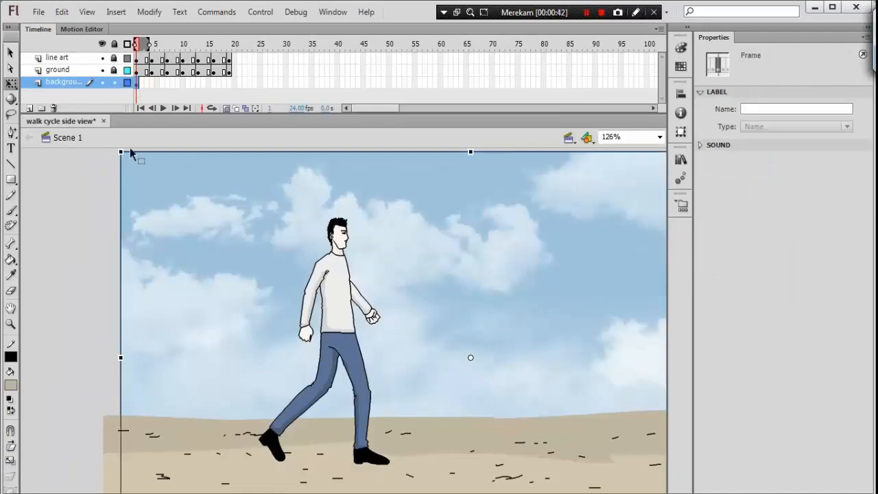
pyautogui.press('q')
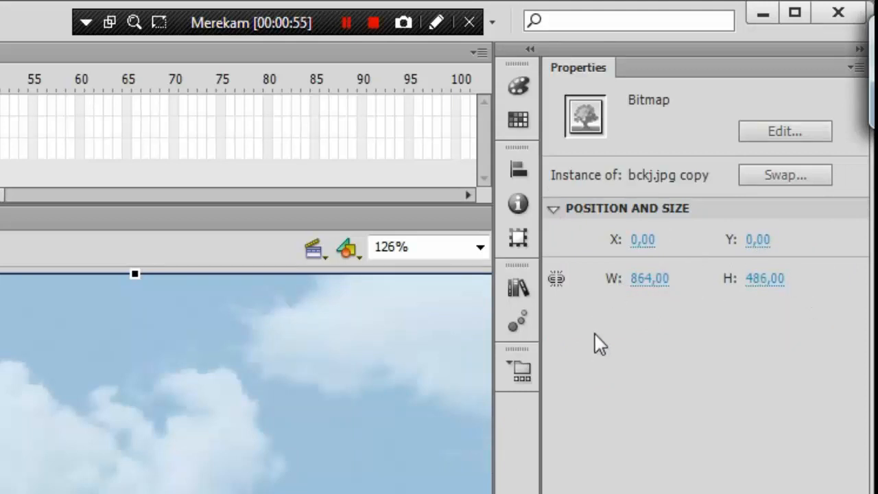
pyautogui.click(650, 279)
pyautogui.write('550')
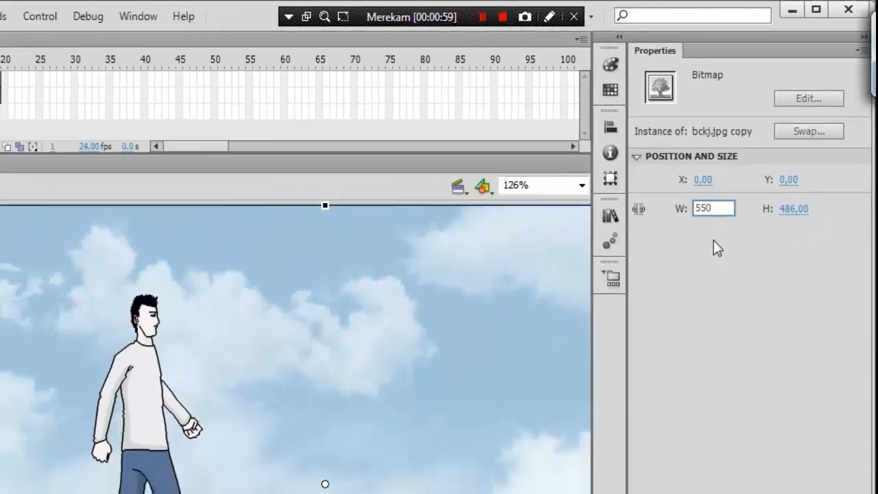
pyautogui.press('Tab')
pyautogui.write('400')
pyautogui.press('Return')
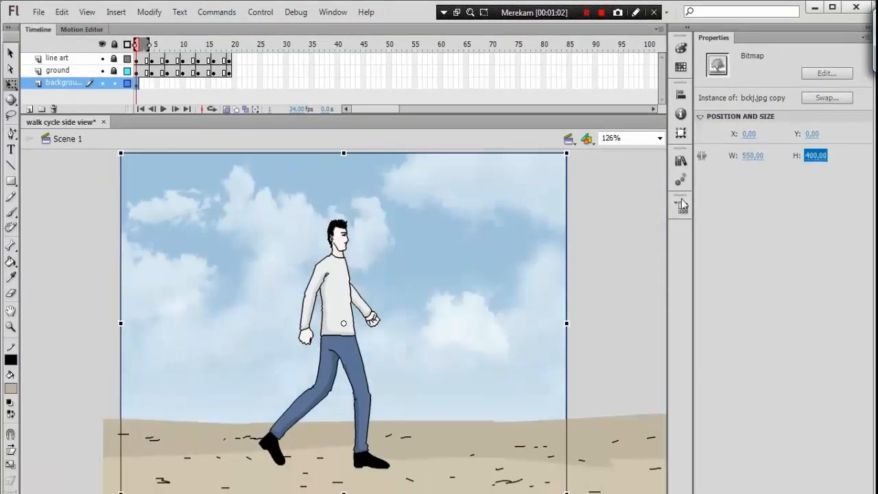
# Step: Stretch the sky bitmap to about 1250 px wide and move it right to about X -19 px, level with the ground's left edge
pyautogui.hotkey('ctrl', '-')
pyautogui.hotkey('ctrl', '-')
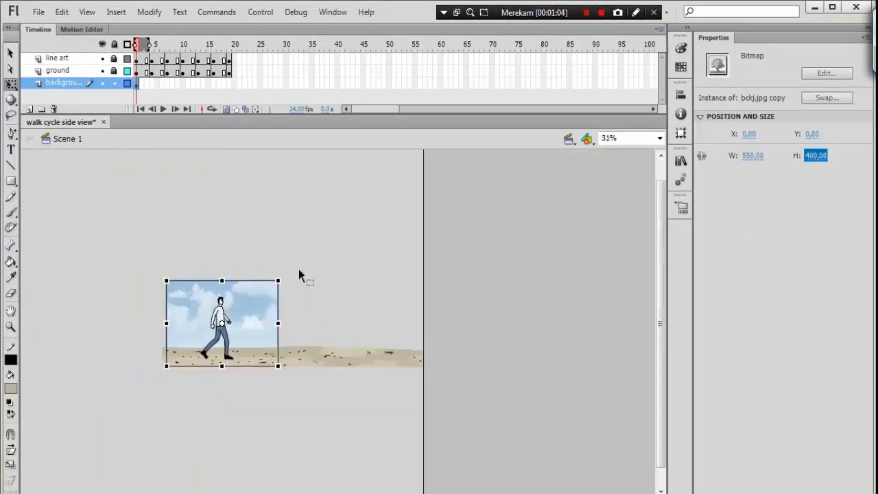
pyautogui.moveTo(278, 321); pyautogui.dragTo(350, 322)
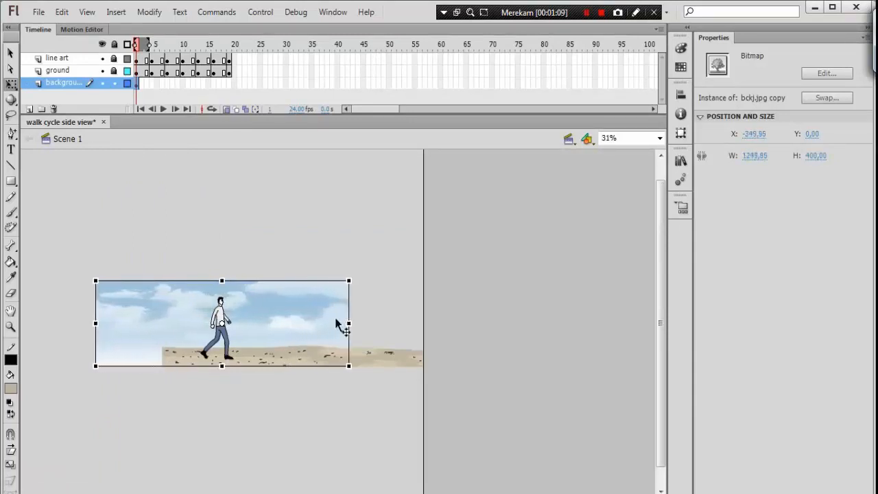
pyautogui.moveTo(263, 313); pyautogui.dragTo(337, 316)
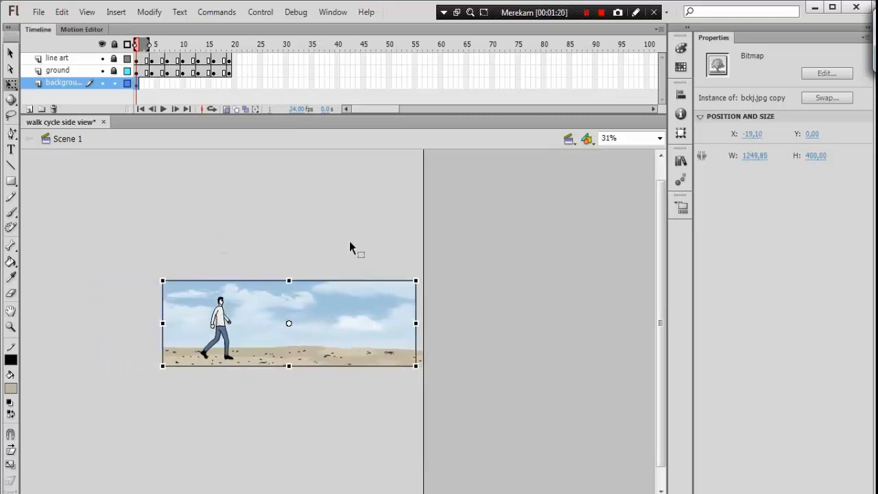
# Step: Insert a keyframe at frame 4 of the background layer and nudge the sky bitmap slightly left
pyautogui.click(356, 244)
pyautogui.click(660, 138)
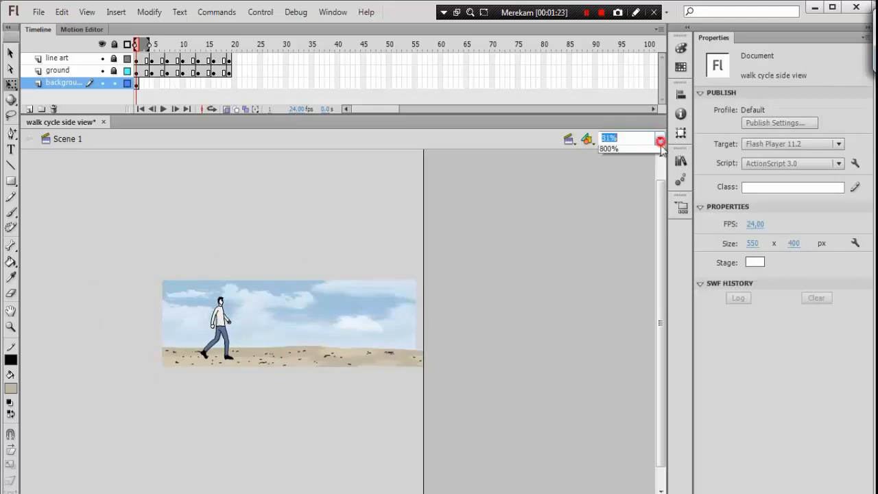
pyautogui.click(635, 151)
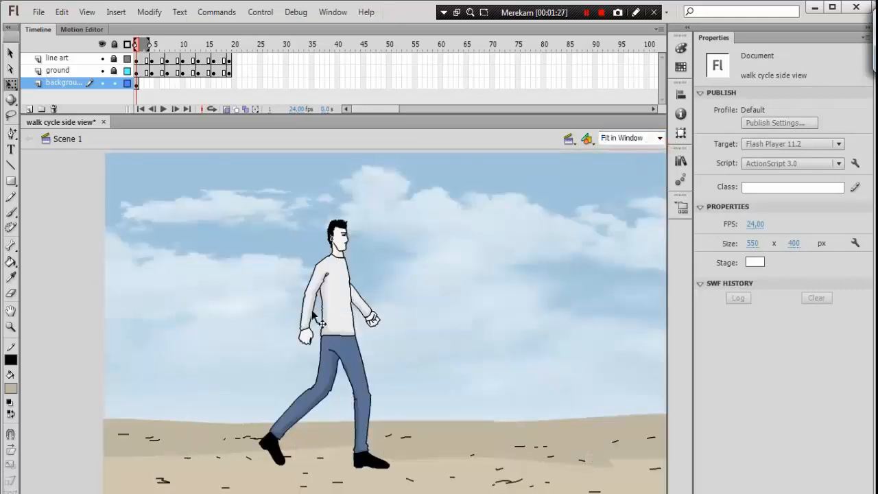
pyautogui.click(152, 83)
pyautogui.rightClick(152, 83)
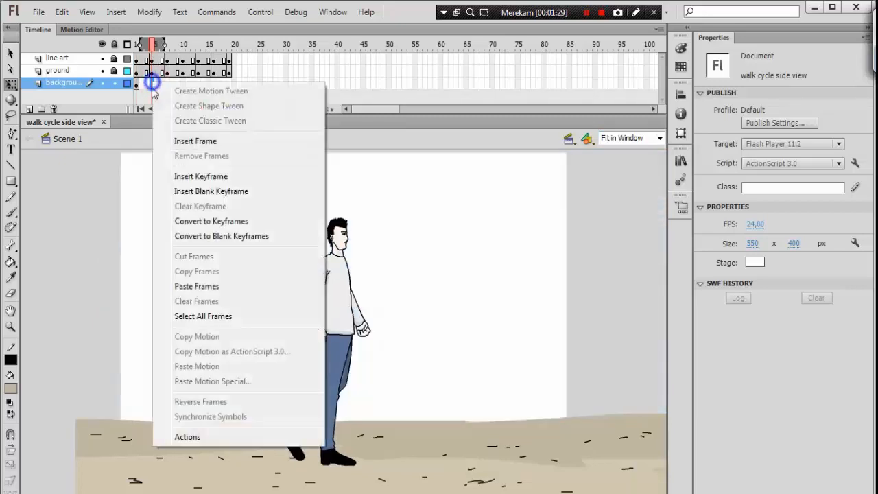
pyautogui.click(178, 174)
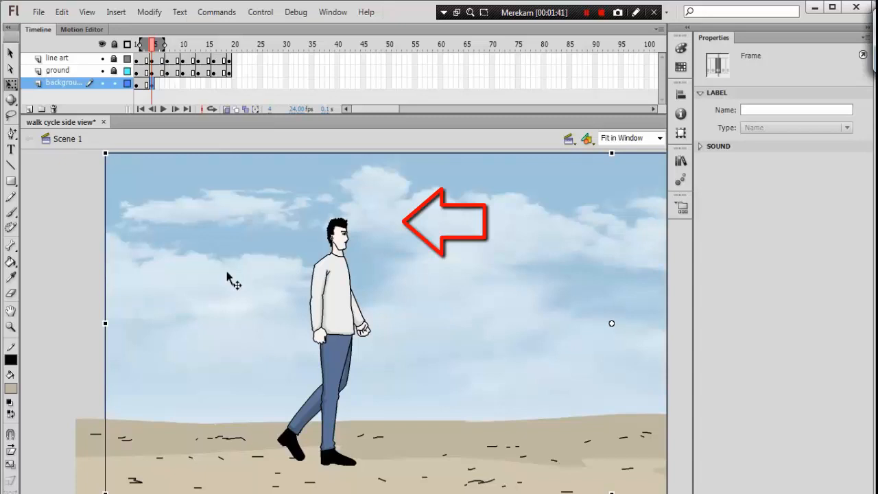
pyautogui.press('Left')
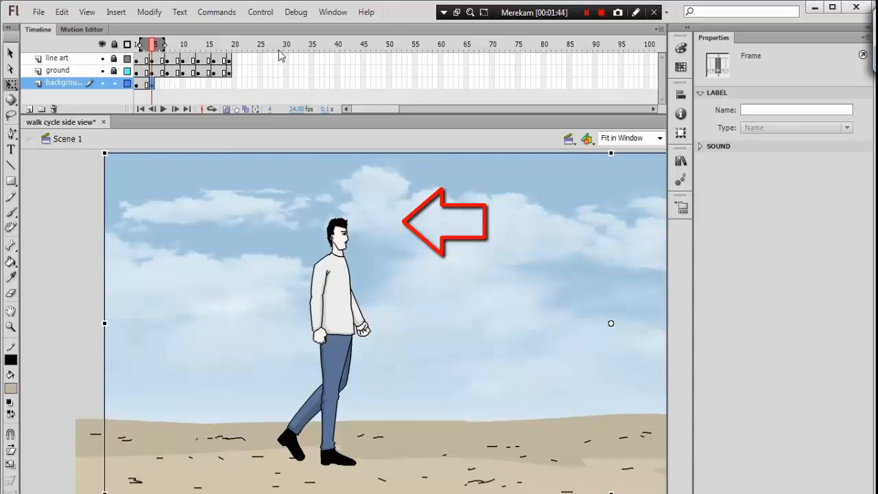
# Step: Add background keyframes at frames 7 and 10, nudging the sky slightly further left
pyautogui.click(166, 84)
pyautogui.rightClick(167, 84)
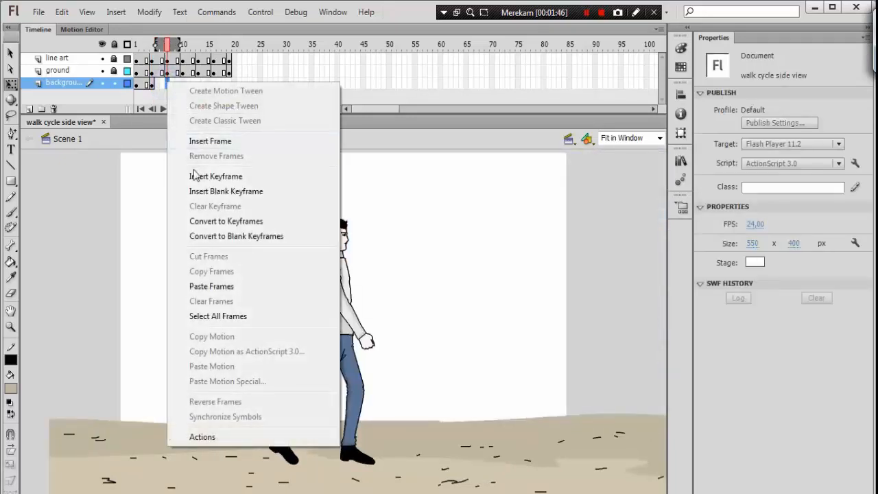
pyautogui.click(197, 176)
pyautogui.press('Left')
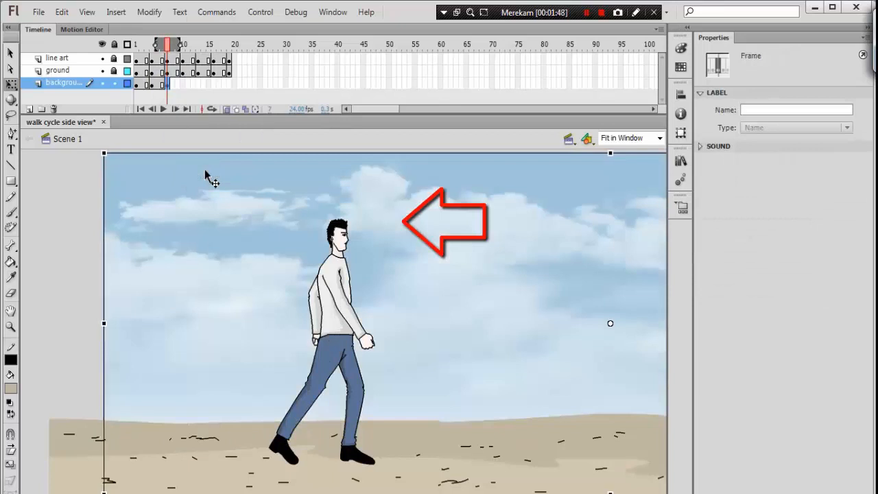
pyautogui.click(183, 84)
pyautogui.rightClick(183, 83)
pyautogui.click(220, 175)
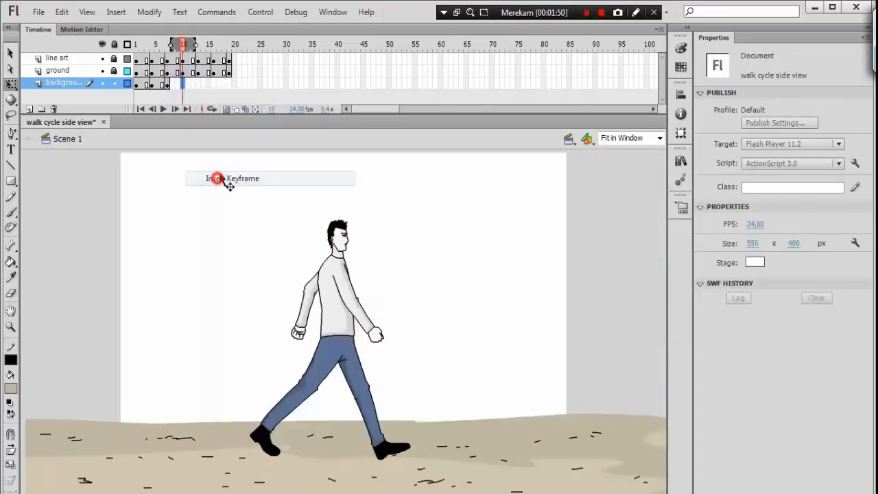
# Step: Add background keyframes at frames 13 and 16, shifting the sky slightly further left at each one
pyautogui.click(199, 83)
pyautogui.rightClick(198, 84)
pyautogui.click(229, 176)
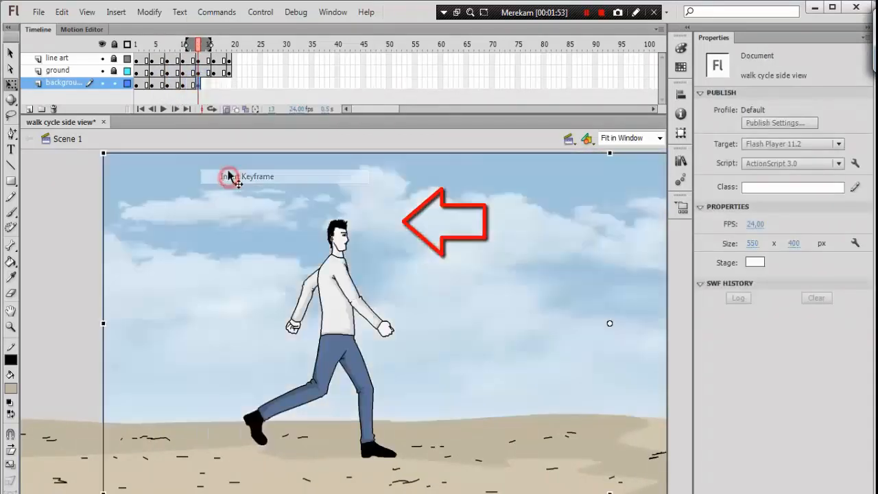
pyautogui.press('Left')
pyautogui.press('Left')
pyautogui.click(214, 83)
pyautogui.rightClick(214, 83)
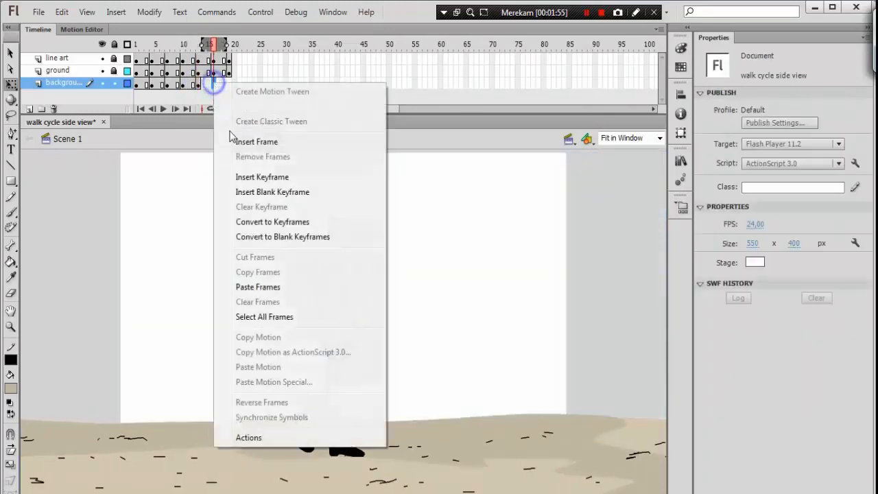
pyautogui.click(245, 177)
pyautogui.press('Left')
# Step: Insert a background keyframe at frame 19 with the sky nudged further left, and preview the movie in a test window
pyautogui.click(229, 83)
pyautogui.rightClick(229, 83)
pyautogui.click(271, 176)
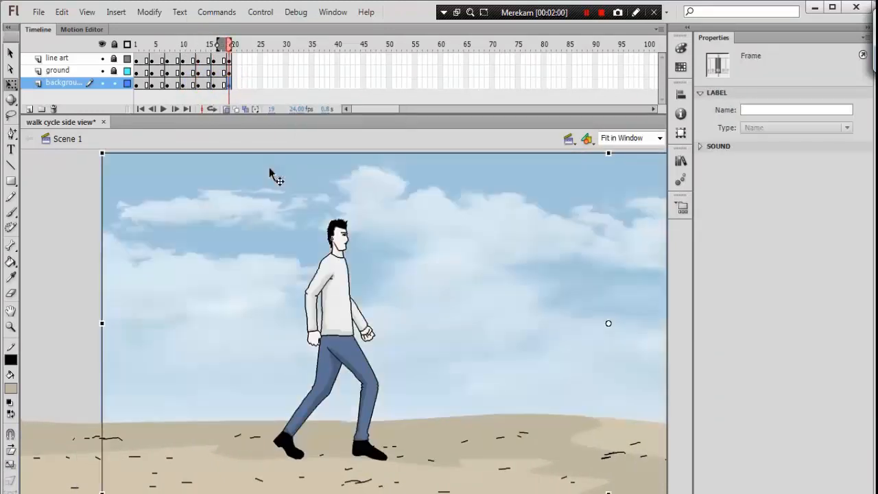
pyautogui.press('Left')
pyautogui.hotkey('ctrl', 'Return')
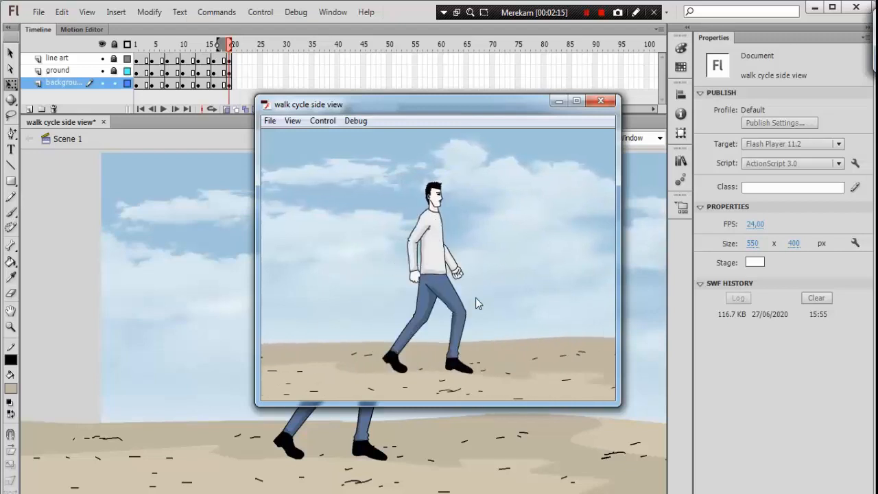
pyautogui.hotkey('ctrl', 'w')
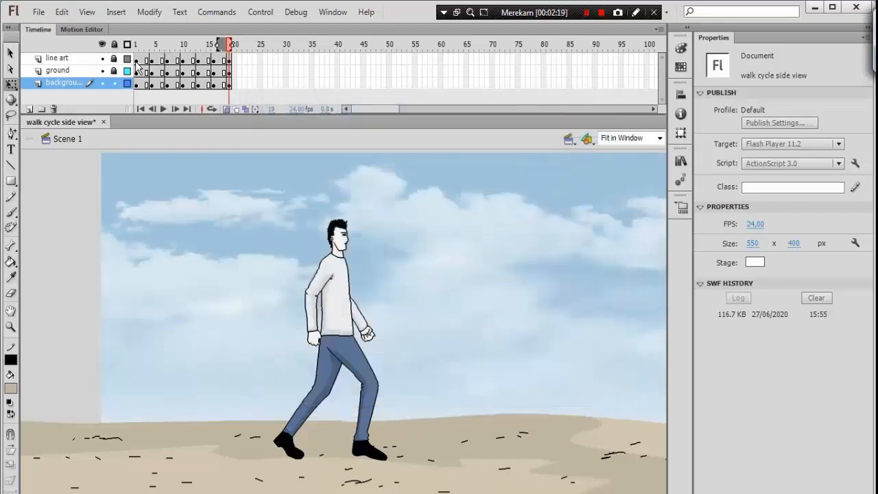
# Step: Turn off onion skinning, lock the background layer and unlock the line art layer
pyautogui.click(226, 109)
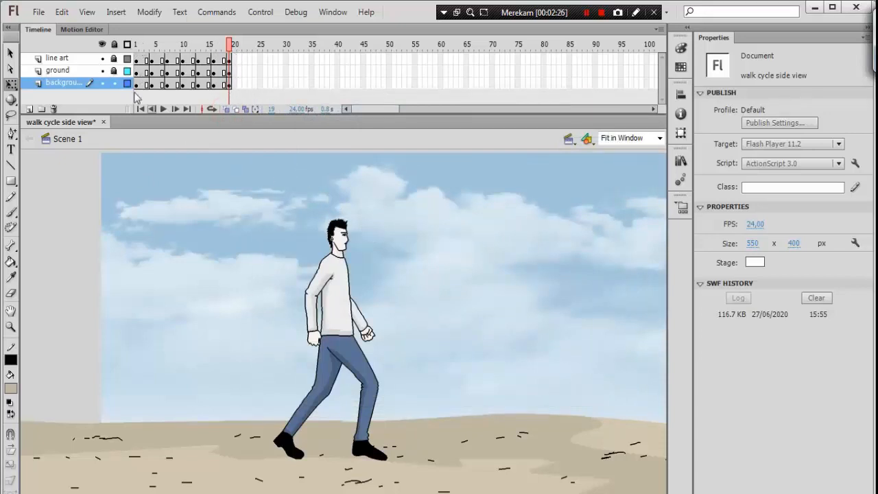
pyautogui.click(69, 71)
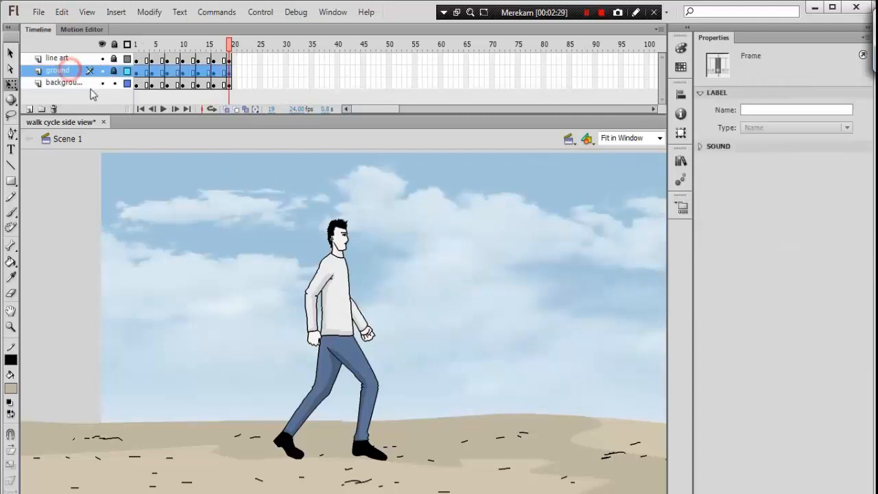
pyautogui.click(82, 59)
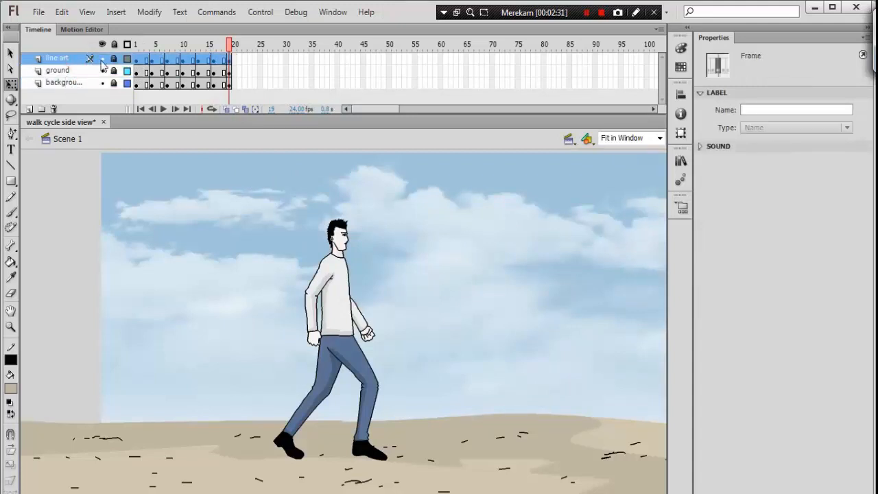
pyautogui.click(114, 59)
# Step: Copy frames 1 to 19 of the line art layer and paste them at frame 22 of the same layer
pyautogui.click(232, 44)
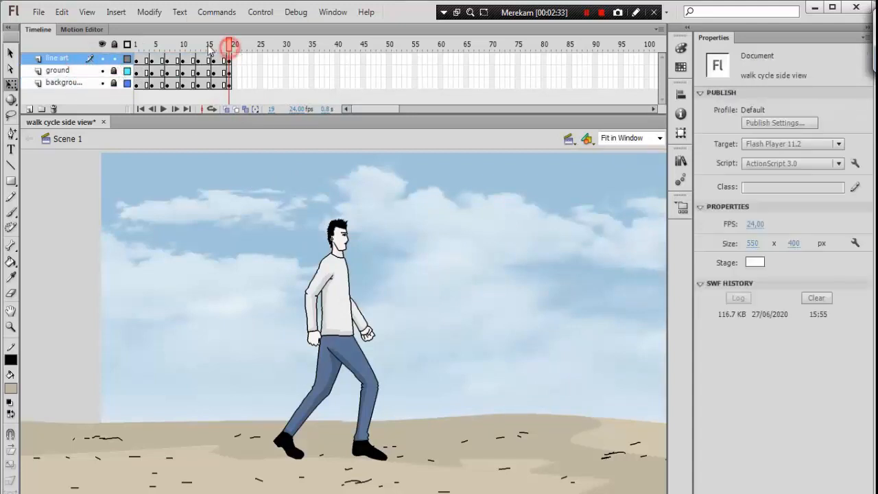
pyautogui.click(138, 60)
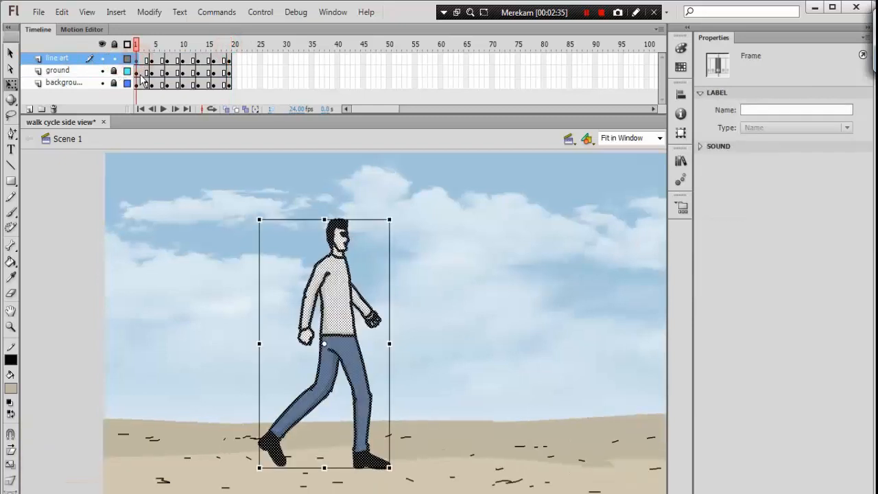
pyautogui.keyDown('shift'); pyautogui.click(230, 60); pyautogui.keyUp('shift')
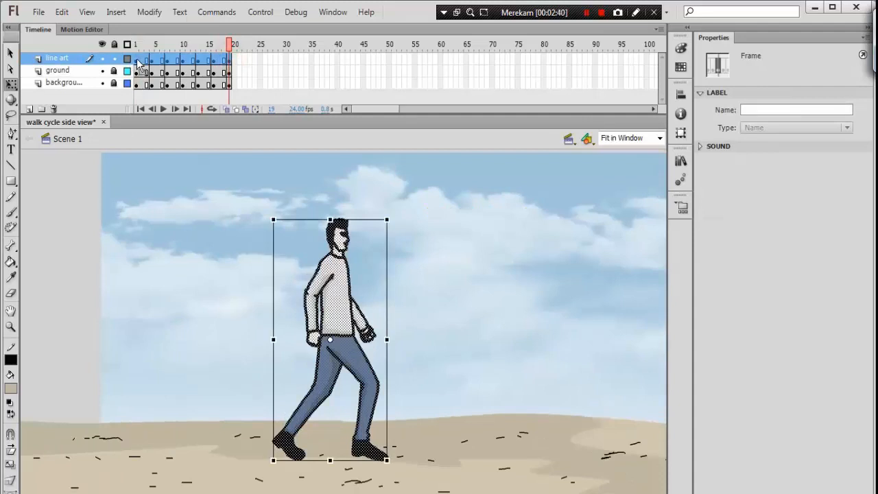
pyautogui.rightClick(138, 61)
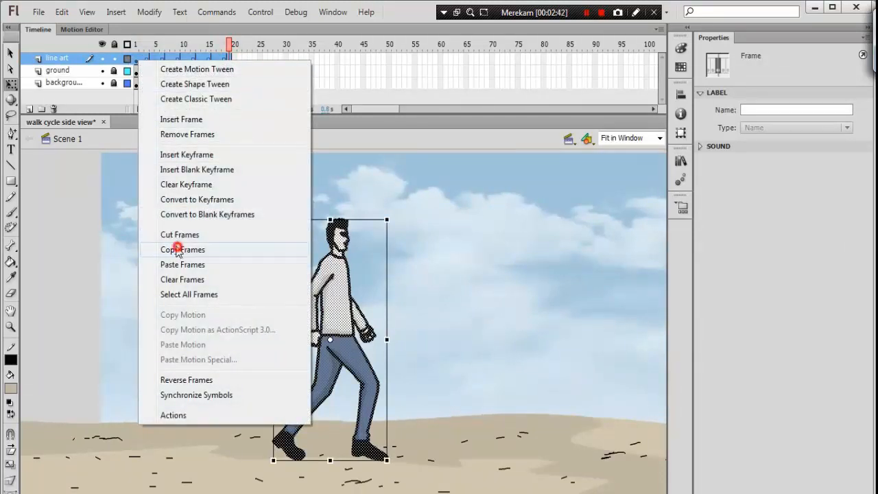
pyautogui.click(178, 250)
pyautogui.click(245, 60)
pyautogui.rightClick(246, 61)
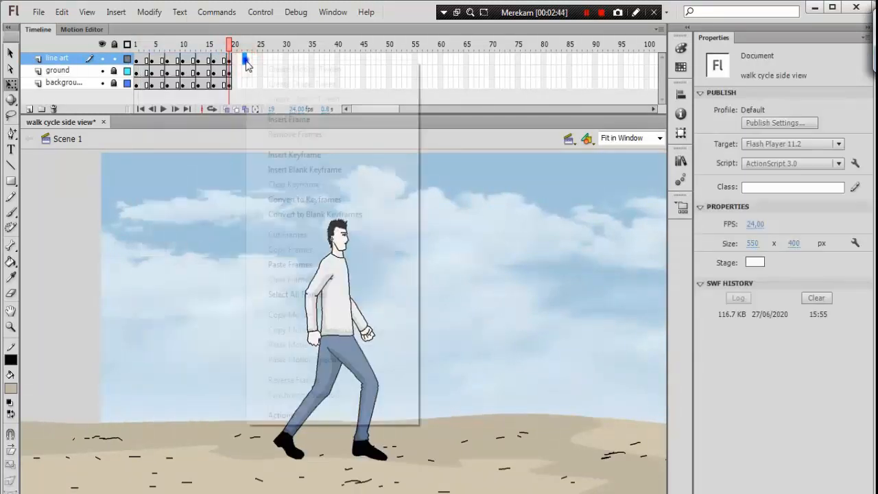
pyautogui.click(291, 264)
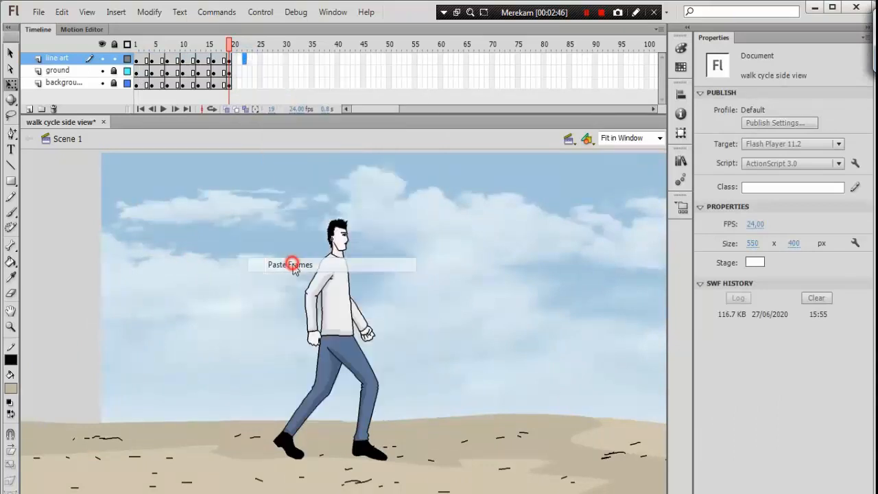
# Step: Play the timeline from frame 22 to check the repeated walk cycle on the line art layer
pyautogui.moveTo(154, 44); pyautogui.dragTo(250, 61)
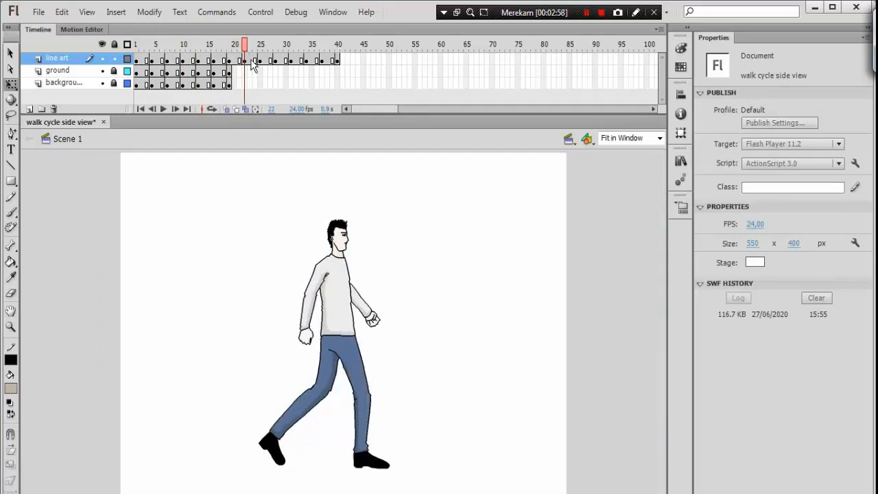
pyautogui.click(246, 61)
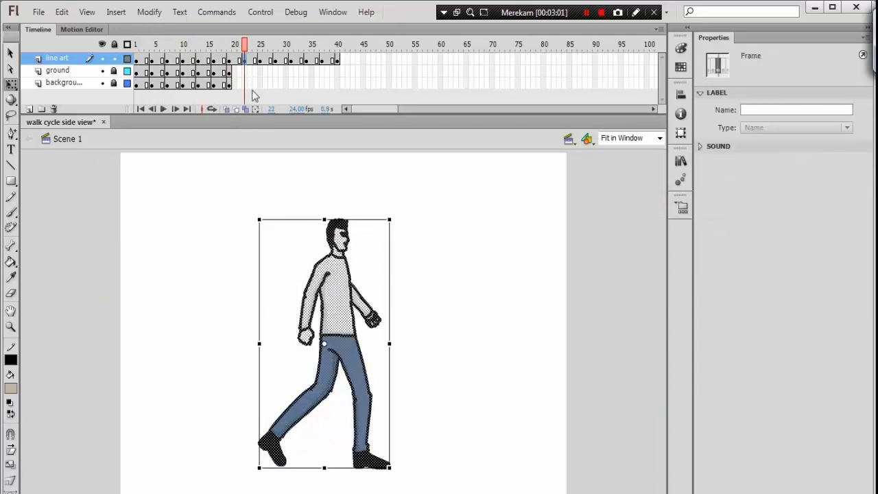
pyautogui.press('Return')
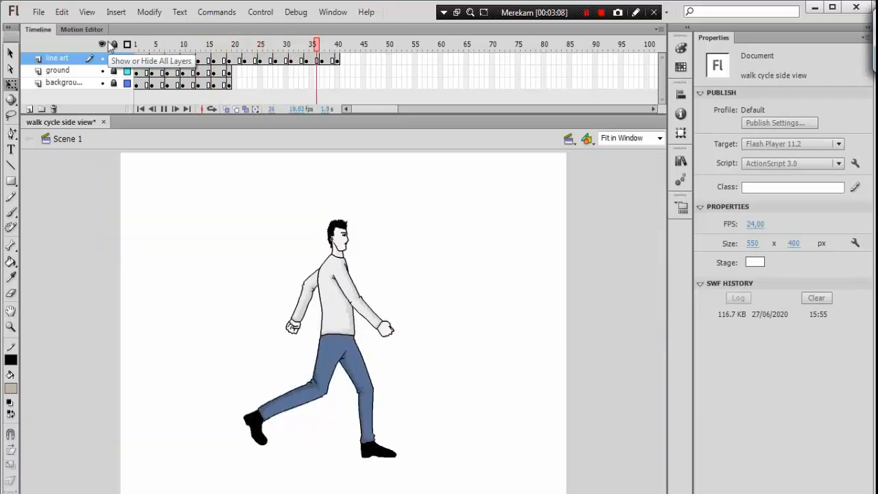
# Step: Lock the line art layer and unlock the ground layer at frame 19
pyautogui.click(114, 59)
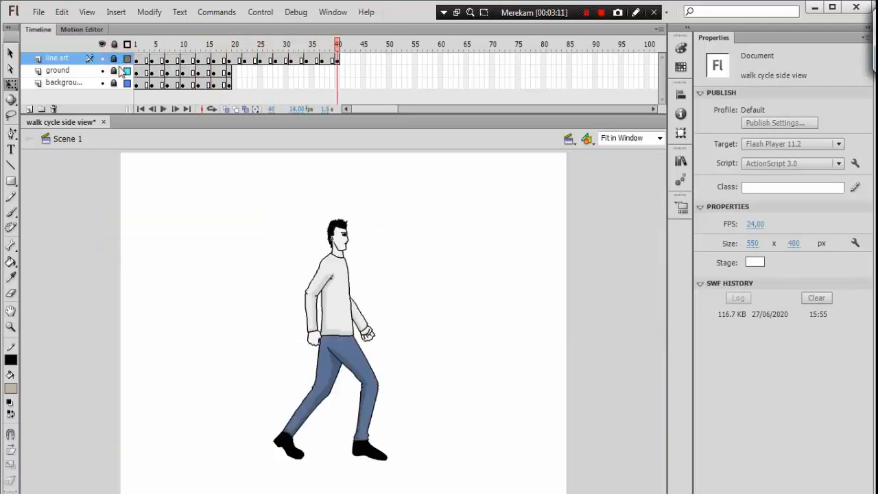
pyautogui.click(120, 72)
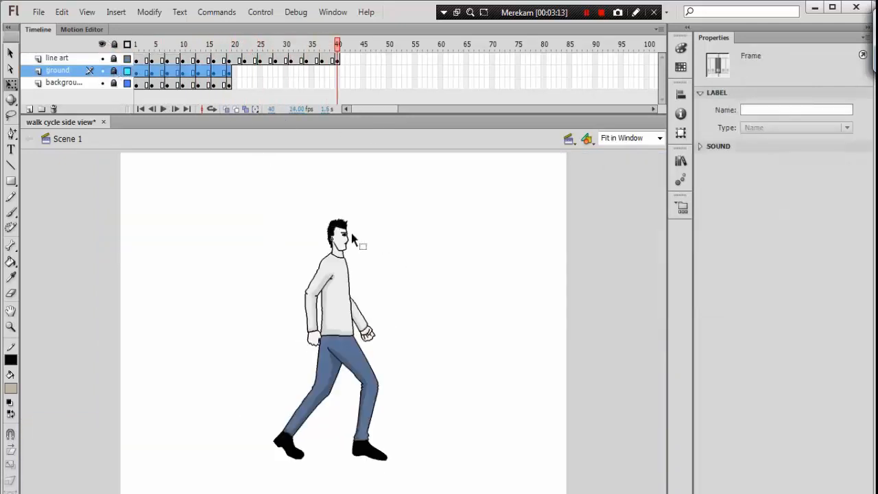
pyautogui.click(115, 71)
pyautogui.click(231, 45)
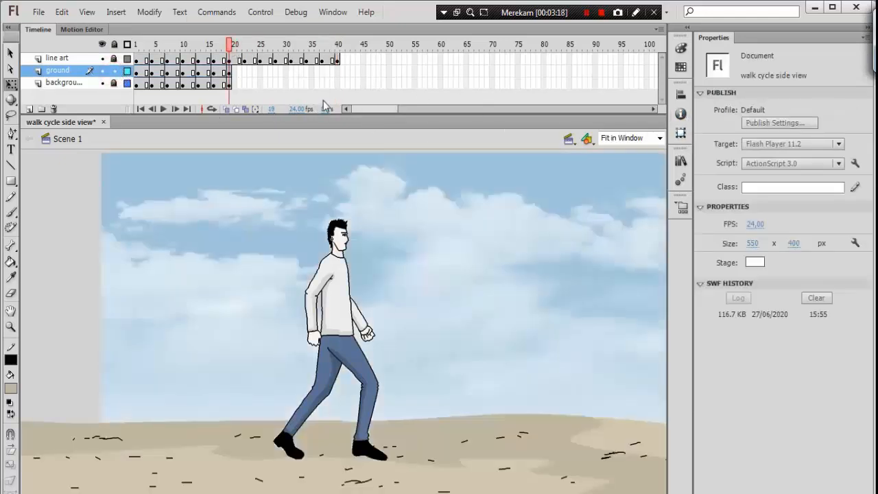
# Step: Insert a keyframe at frame 22 of the ground layer
pyautogui.click(244, 71)
pyautogui.rightClick(244, 71)
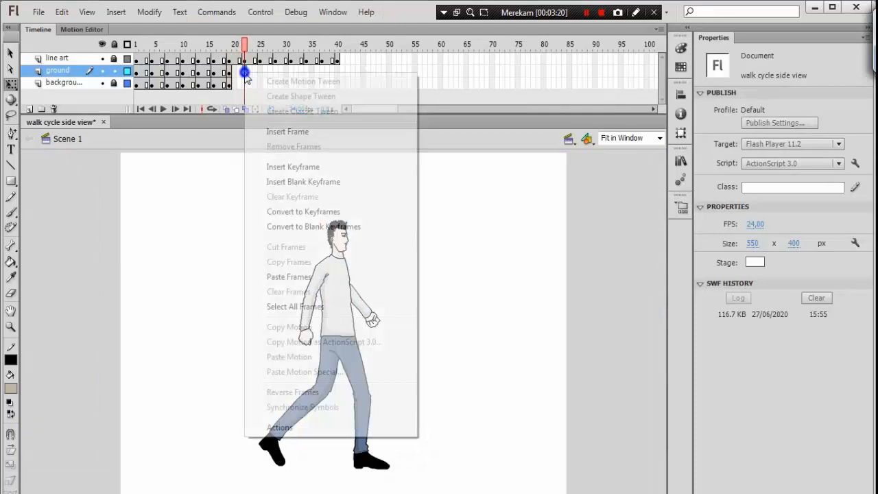
pyautogui.click(293, 167)
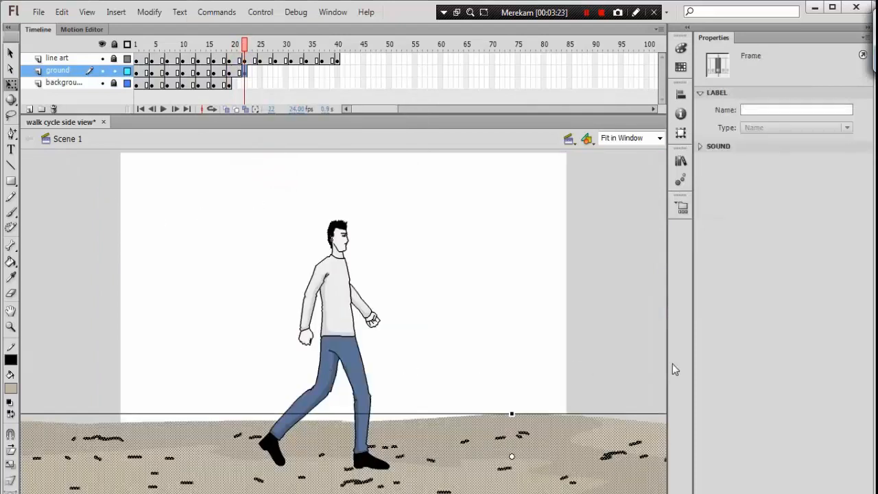
# Step: Turn on onion skinning and move the entire ground at frame 22 left to about X -237 px
pyautogui.hotkey('ctrl', '-')
pyautogui.hotkey('ctrl', '-')
pyautogui.click(479, 320)
pyautogui.moveTo(368, 314); pyautogui.dragTo(517, 380)
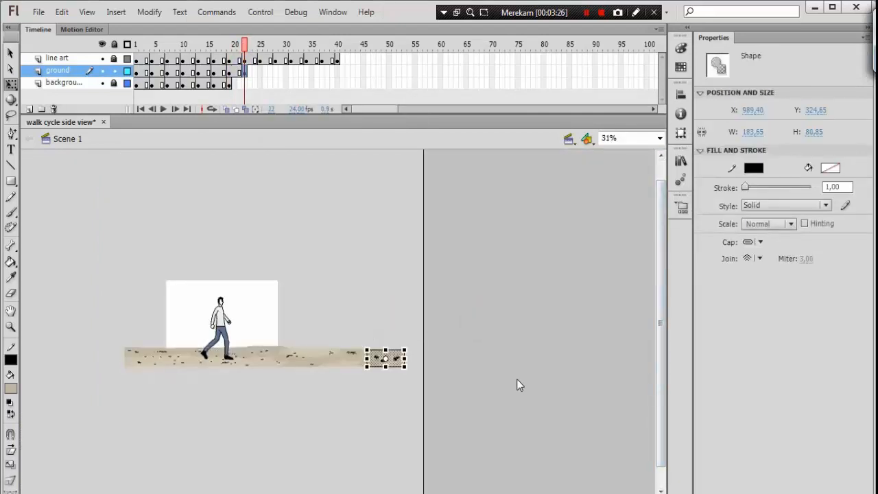
pyautogui.press('v')
pyautogui.hotkey('ctrl', '=')
pyautogui.hotkey('ctrl', '=')
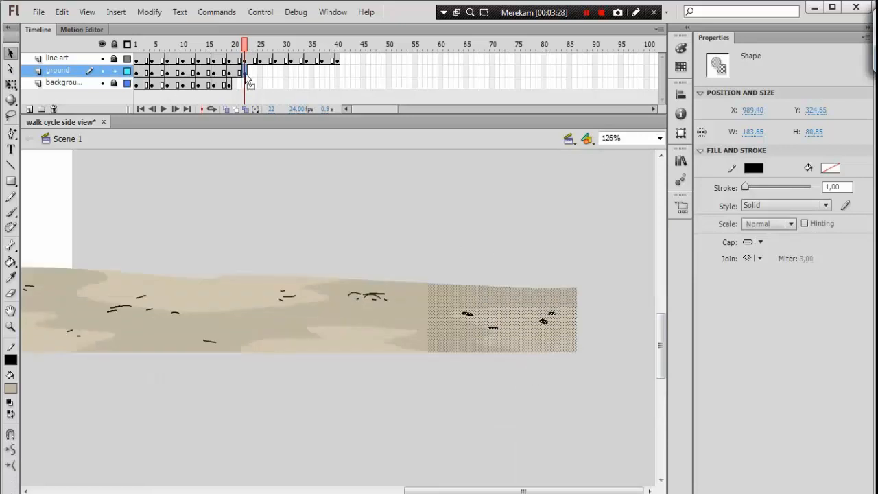
pyautogui.click(245, 72)
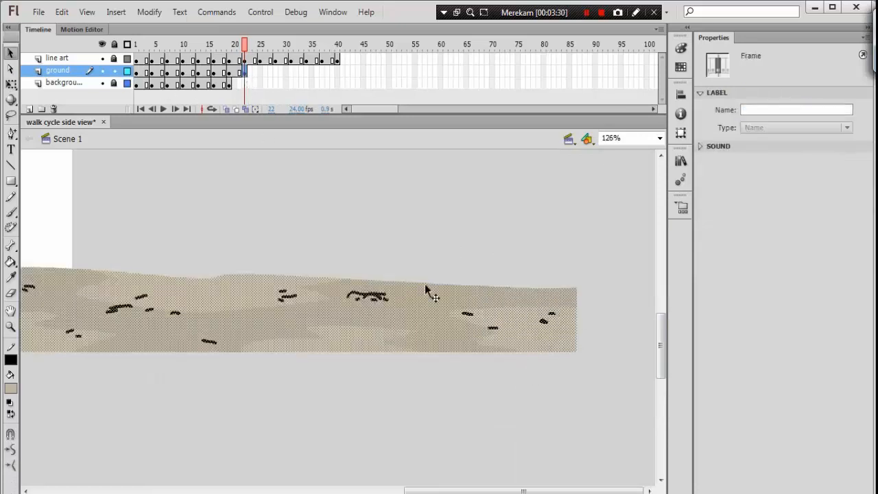
pyautogui.click(227, 109)
pyautogui.click(514, 329)
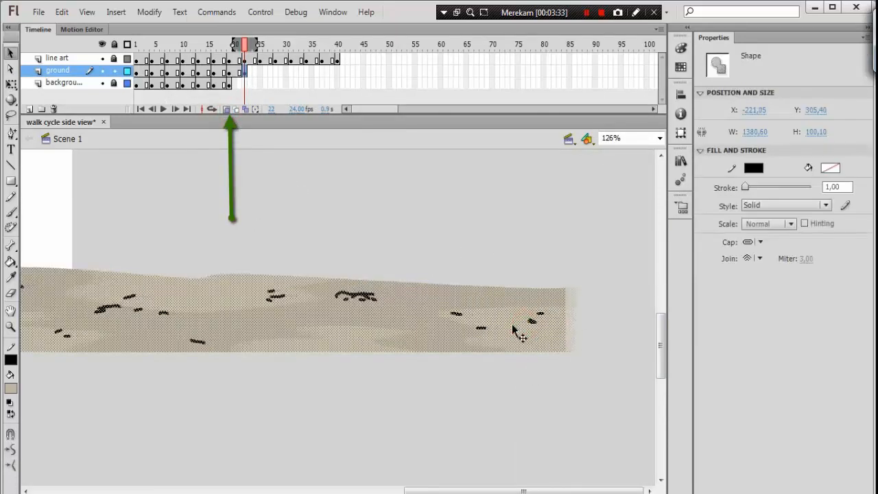
pyautogui.moveTo(513, 330); pyautogui.dragTo(501, 331)
# Step: Insert a keyframe at frame 25 of the ground layer and move the whole ground further left
pyautogui.click(261, 71)
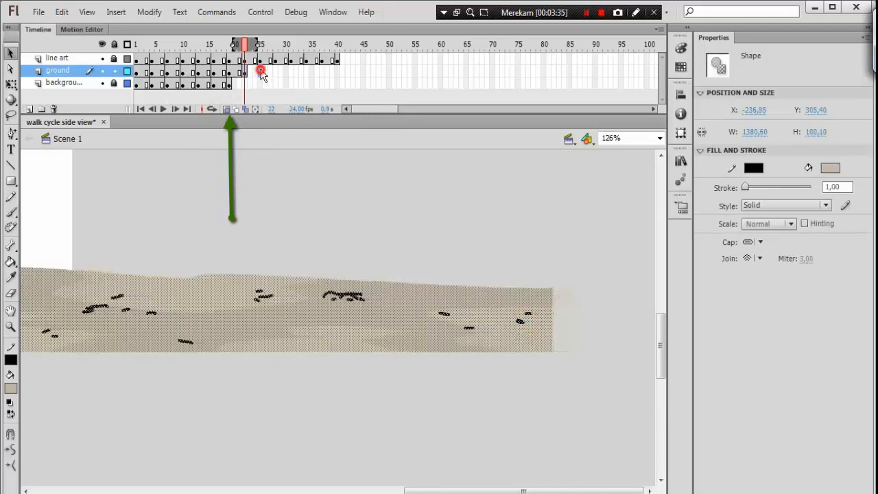
pyautogui.rightClick(262, 73)
pyautogui.click(314, 163)
pyautogui.moveTo(521, 312); pyautogui.dragTo(373, 325)
# Step: Insert ground keyframes at frames 28, 31, 34, 37 and 40, shifting the ground left each time to about X -426 px at frame 40
pyautogui.rightClick(274, 71)
pyautogui.click(312, 167)
pyautogui.click(292, 71)
pyautogui.rightClick(293, 71)
pyautogui.click(329, 167)
pyautogui.rightClick(308, 72)
pyautogui.click(337, 165)
pyautogui.rightClick(324, 72)
pyautogui.click(357, 167)
pyautogui.rightClick(337, 72)
pyautogui.click(376, 166)
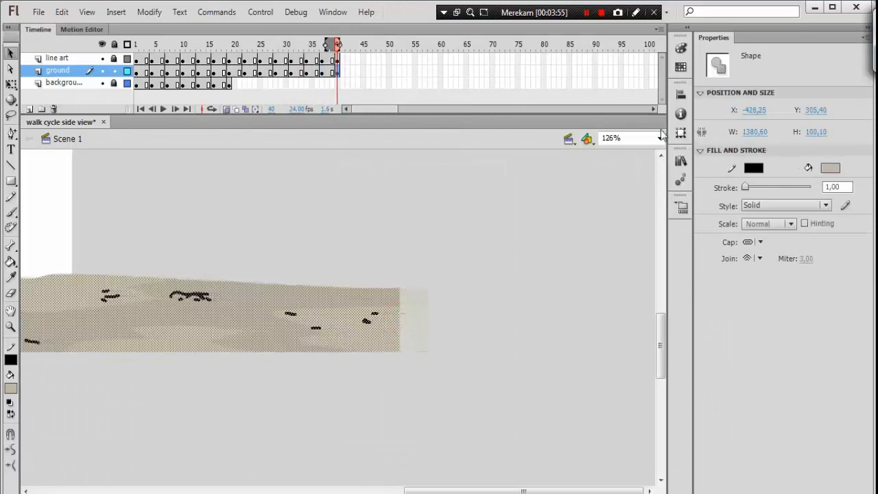
# Step: Lock the ground layer, and unlock and select the background layer
pyautogui.click(660, 137)
pyautogui.click(617, 143)
pyautogui.click(114, 70)
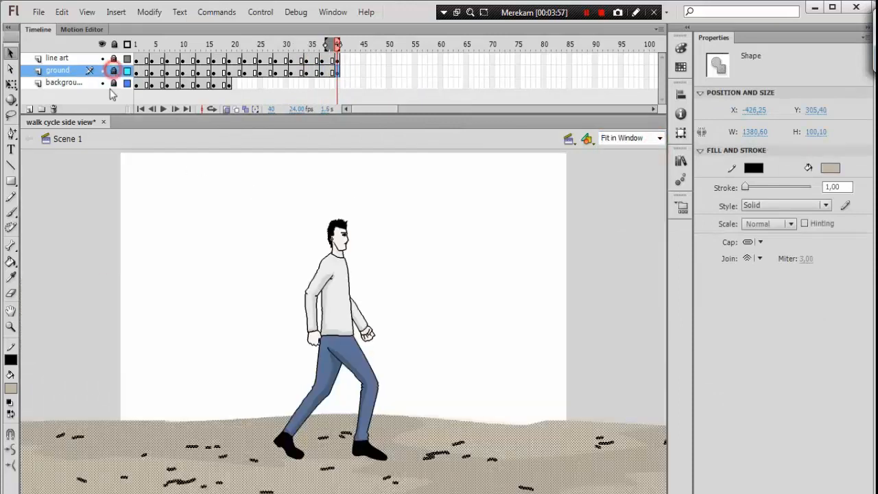
pyautogui.click(72, 82)
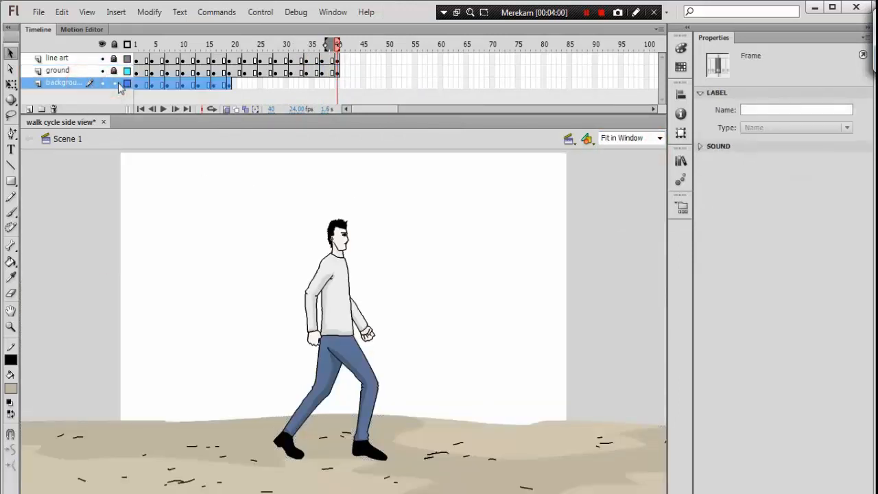
# Step: Insert keyframes at frames 22, 25 and 28 of the background layer, nudging the sky slightly left at each
pyautogui.click(244, 83)
pyautogui.rightClick(244, 83)
pyautogui.click(284, 176)
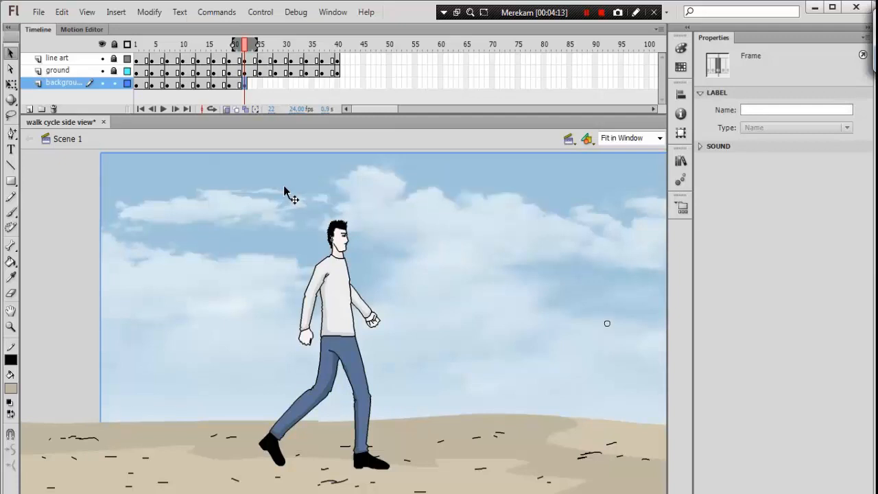
pyautogui.rightClick(261, 83)
pyautogui.click(288, 177)
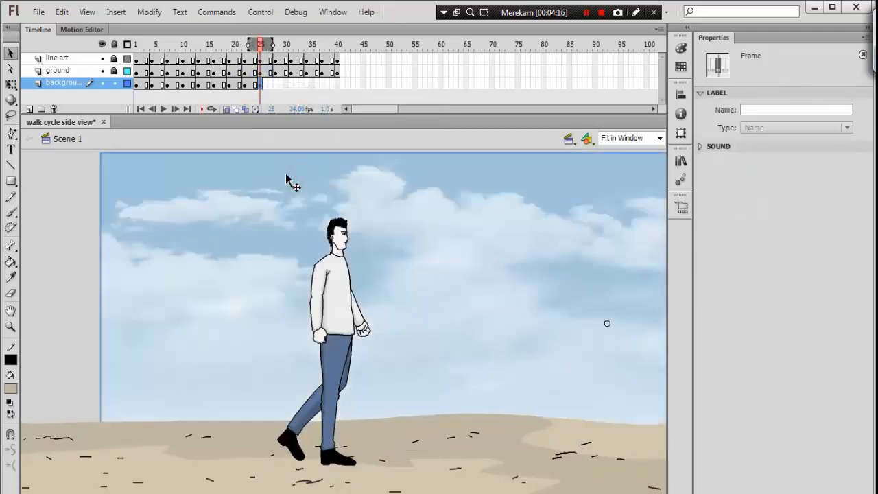
pyautogui.click(276, 84)
pyautogui.rightClick(276, 84)
pyautogui.click(308, 178)
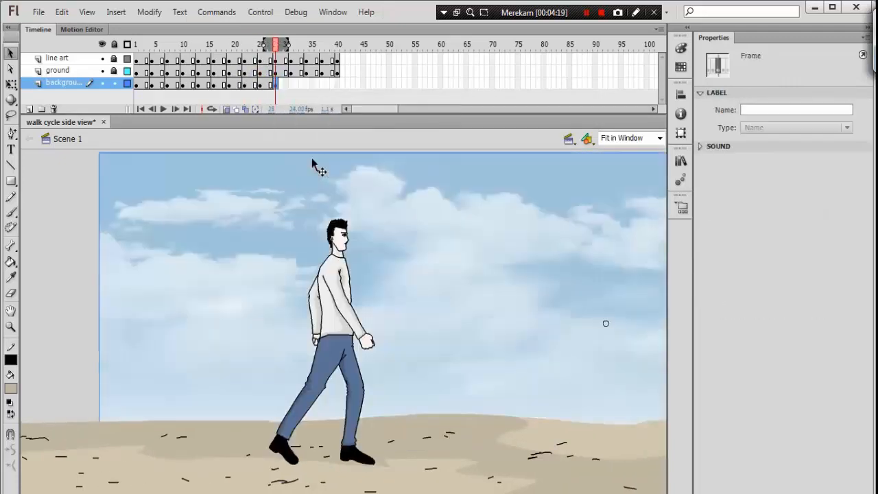
# Step: Insert keyframes at frames 31, 34, 37 and 40 of the background layer, continuing to nudge the sky slightly left
pyautogui.rightClick(292, 83)
pyautogui.click(323, 178)
pyautogui.rightClick(307, 84)
pyautogui.click(333, 177)
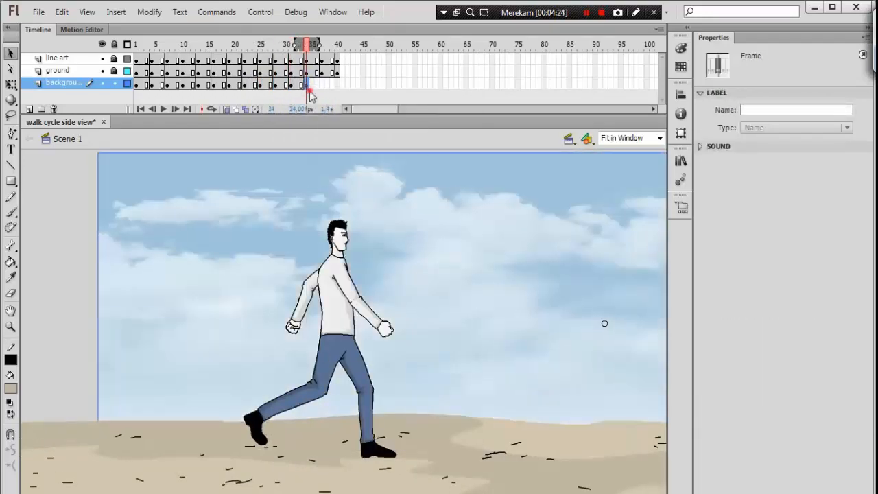
pyautogui.rightClick(323, 84)
pyautogui.click(352, 176)
pyautogui.rightClick(337, 84)
pyautogui.click(369, 177)
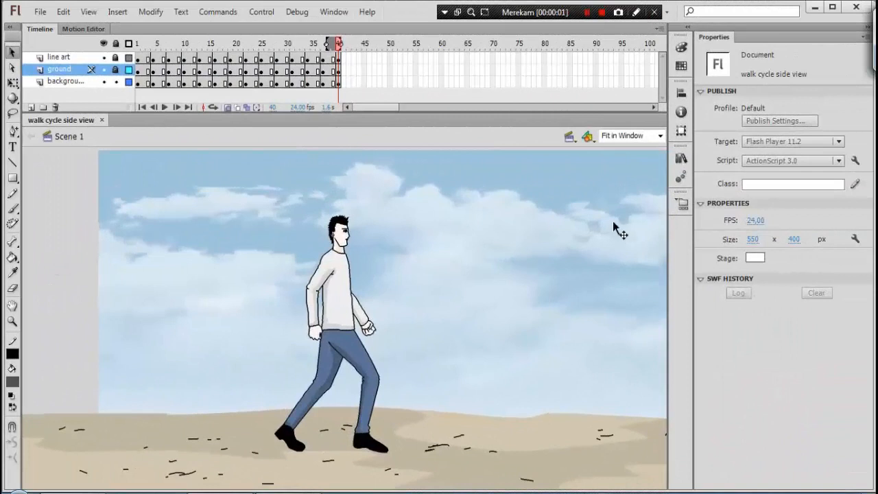
# Step: Lock the background layer and turn off onion skinning
pyautogui.click(117, 81)
pyautogui.click(229, 107)
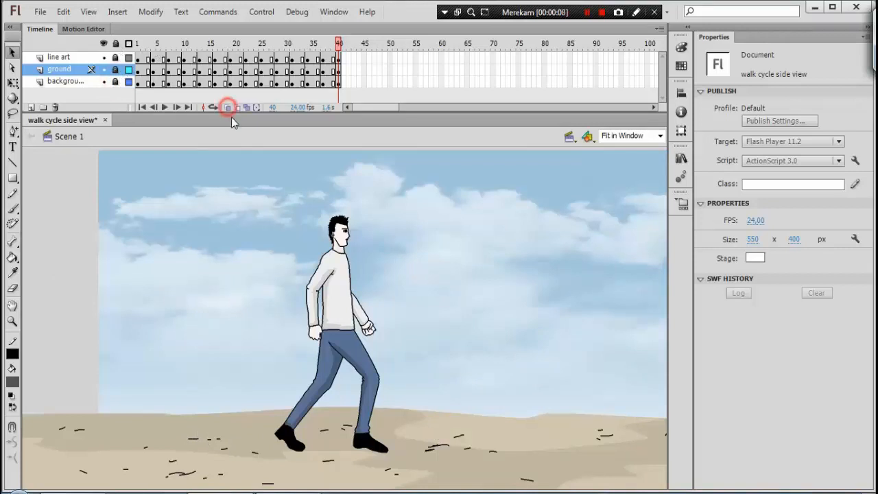
# Step: Add a new layer named bayangan directly above the ground layer
pyautogui.click(32, 107)
pyautogui.doubleClick(66, 70)
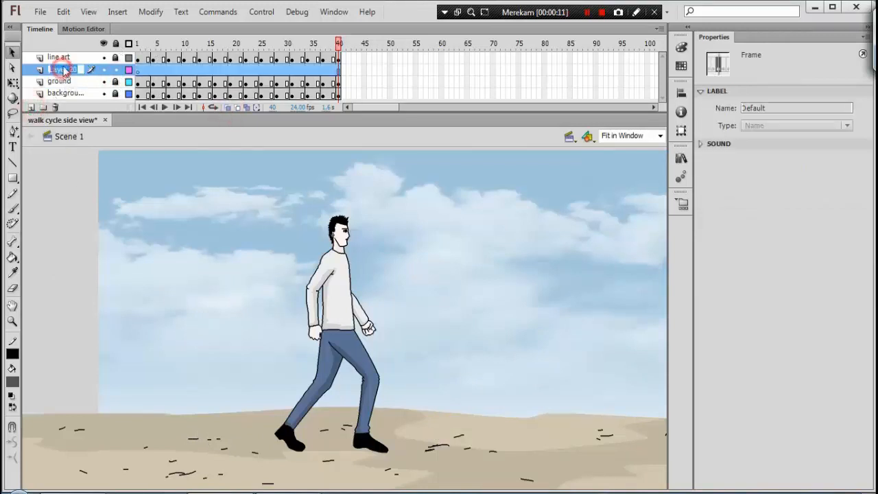
pyautogui.write('bayangan')
pyautogui.press('Return')
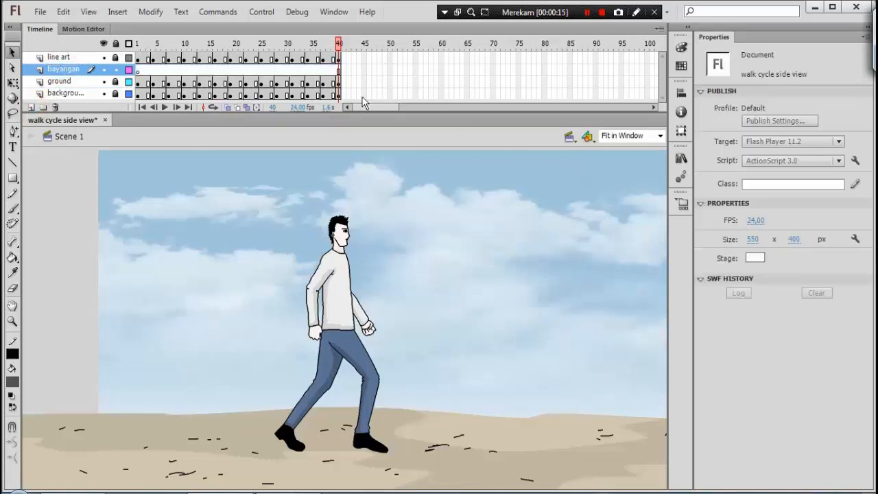
# Step: Remove all frames from the bayangan layer and insert a keyframe at frame 1
pyautogui.moveTo(361, 72); pyautogui.dragTo(137, 71)
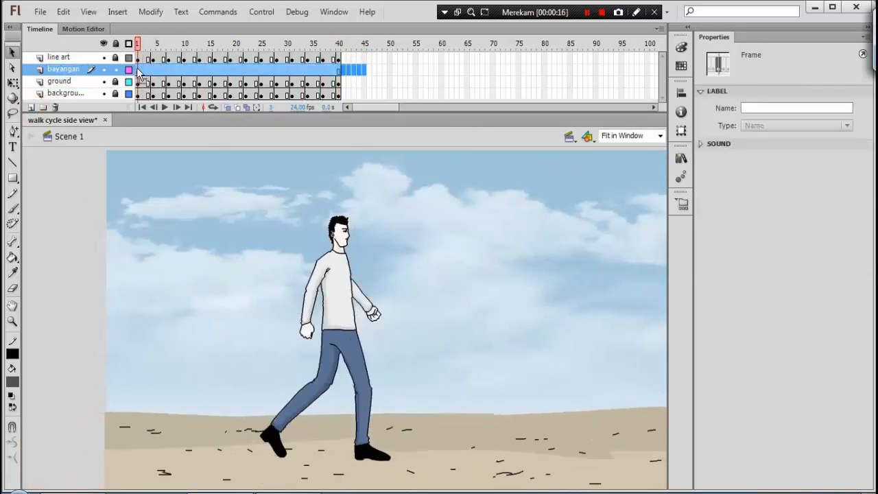
pyautogui.rightClick(137, 71)
pyautogui.click(172, 144)
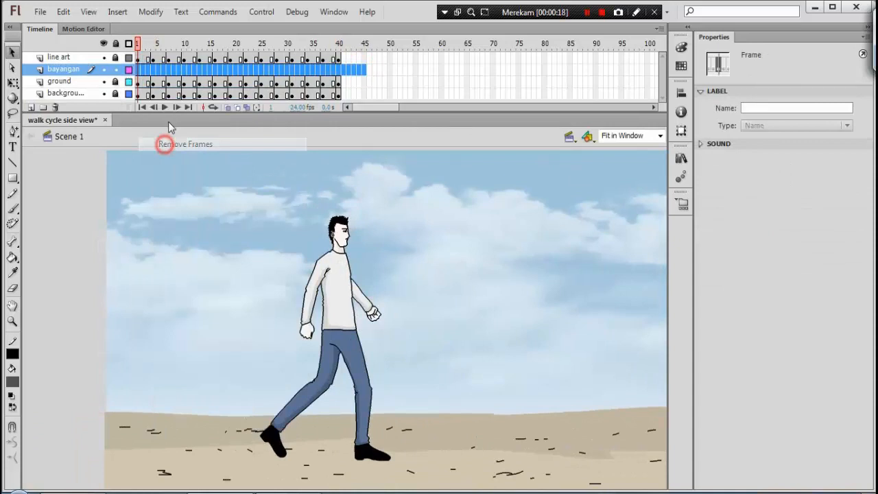
pyautogui.rightClick(140, 72)
pyautogui.click(165, 160)
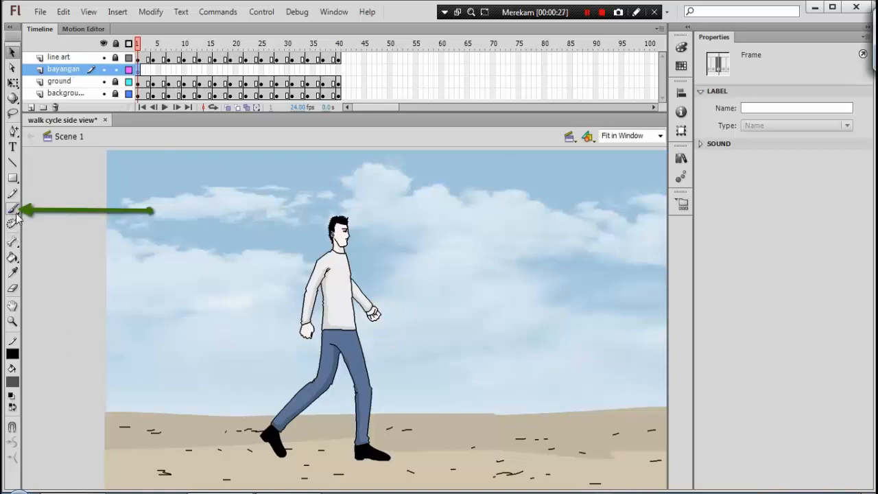
# Step: Set up the Brush tool with the largest brush size and a black #000000 fill at 60% alpha
pyautogui.press('b')
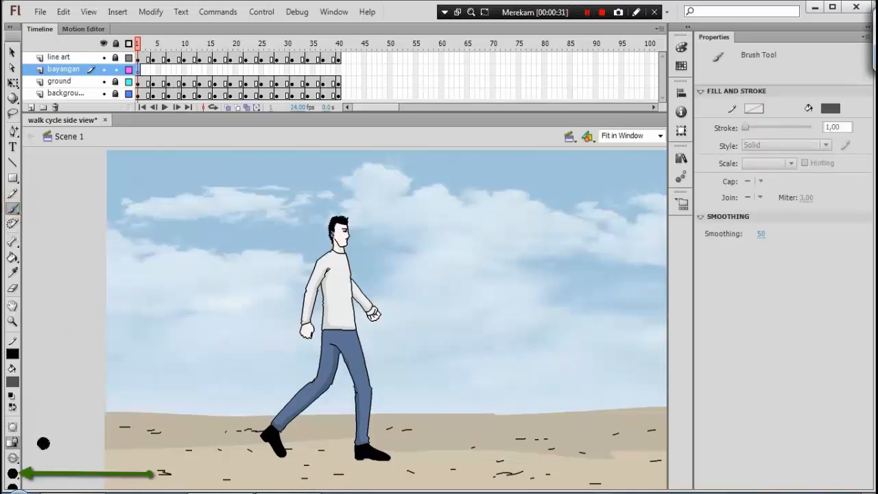
pyautogui.click(14, 474)
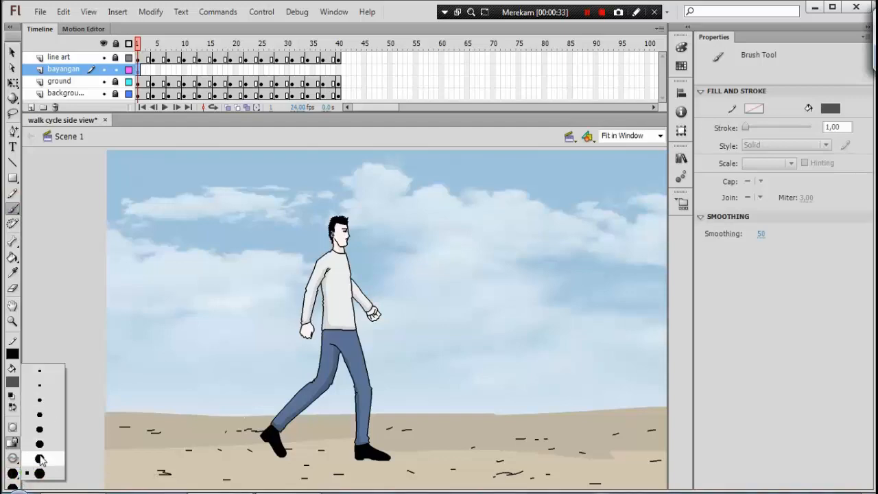
pyautogui.click(40, 474)
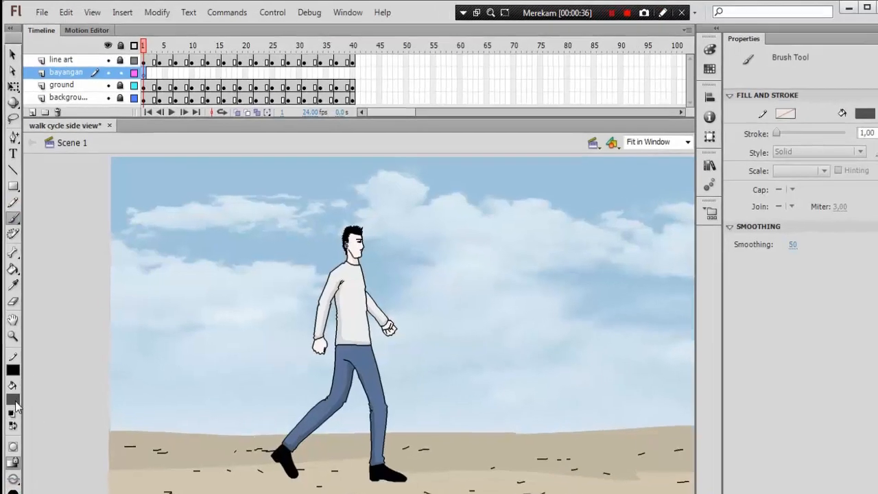
pyautogui.click(13, 382)
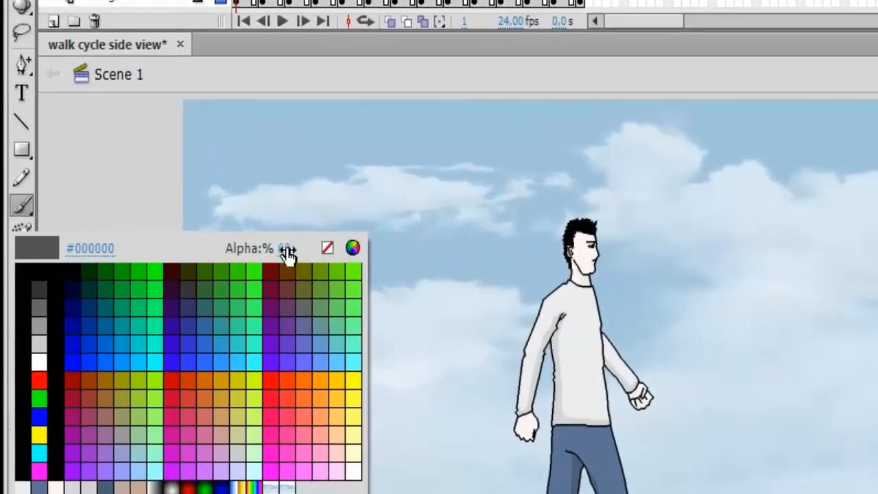
pyautogui.click(287, 251)
pyautogui.moveTo(283, 251)
pyautogui.mouseDown()
pyautogui.moveTo(323, 254)
pyautogui.moveTo(265, 250)
pyautogui.moveTo(307, 253)
pyautogui.moveTo(296, 251)
pyautogui.mouseUp()
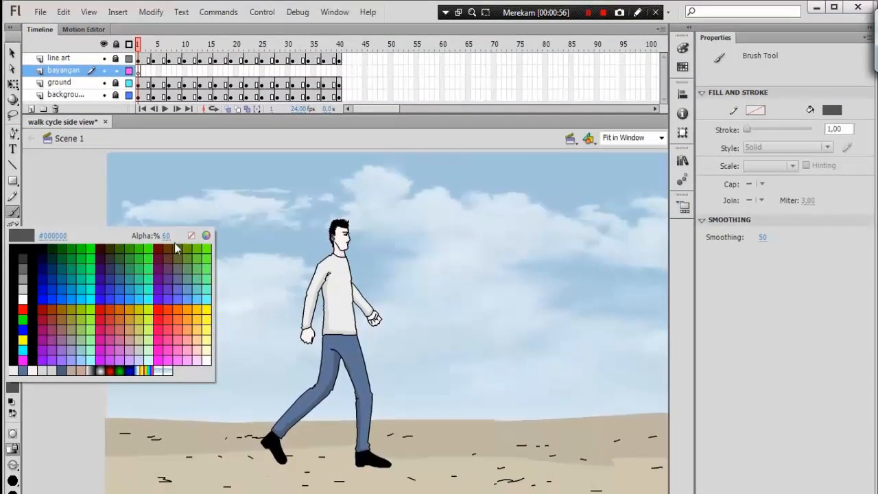
# Step: Paint an elongated shadow on the ground beneath both feet at frame 1 of the bayangan layer
pyautogui.click(289, 450)
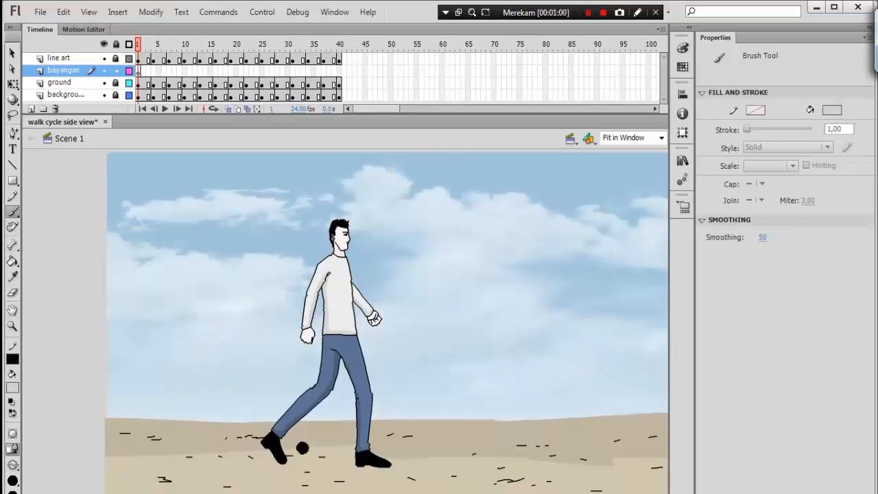
pyautogui.moveTo(290, 460)
pyautogui.mouseDown()
pyautogui.moveTo(388, 461)
pyautogui.moveTo(302, 456)
pyautogui.moveTo(353, 463)
pyautogui.mouseUp()
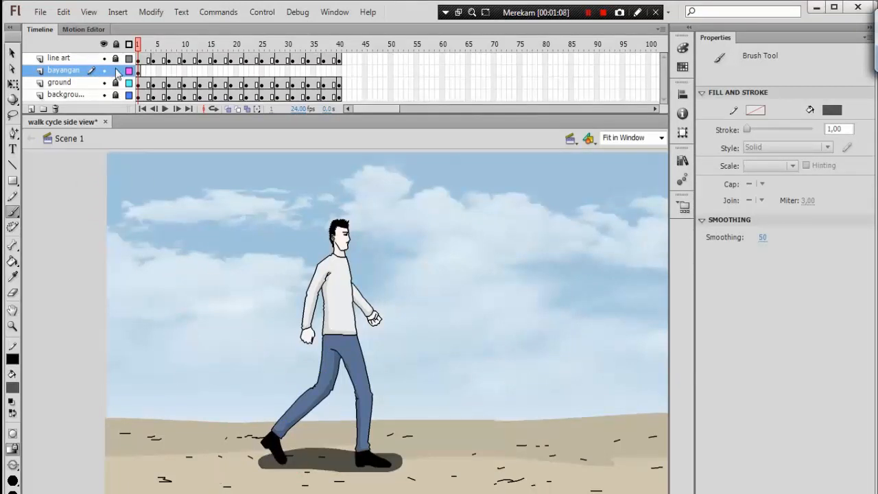
# Step: Insert a bayangan keyframe at frame 4 and, with onion skinning on, replace the copied shadow with a shorter one beneath the feet
pyautogui.rightClick(156, 71)
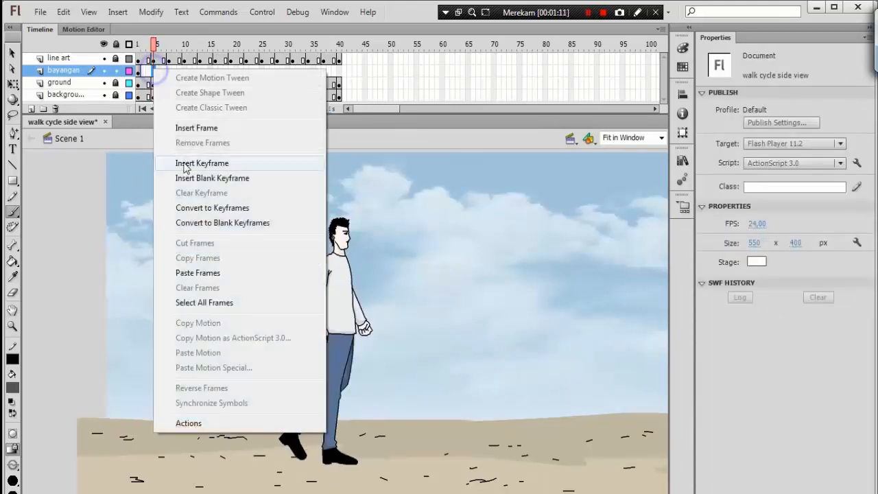
pyautogui.click(186, 162)
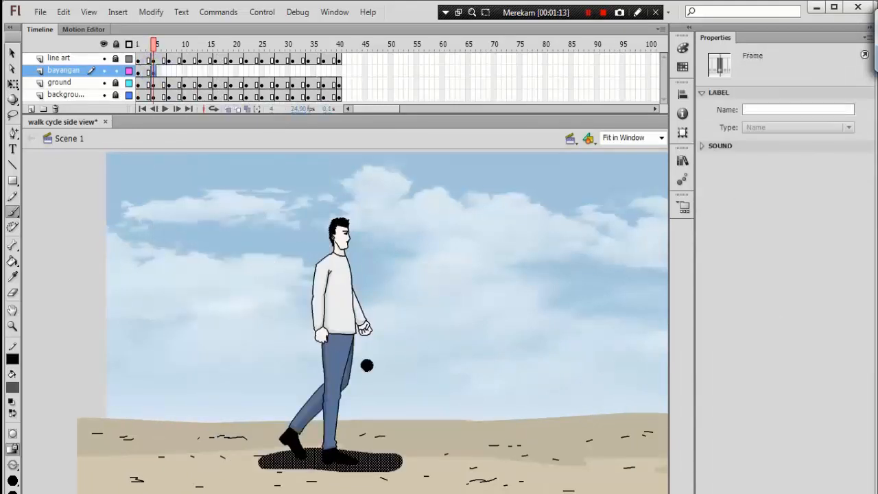
pyautogui.press('Delete')
pyautogui.click(227, 110)
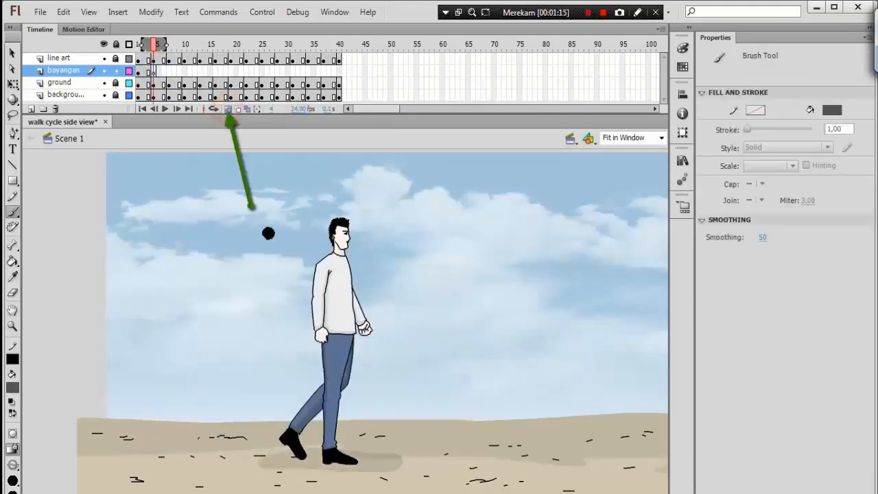
pyautogui.moveTo(306, 456)
pyautogui.mouseDown()
pyautogui.moveTo(362, 463)
pyautogui.moveTo(331, 457)
pyautogui.moveTo(308, 468)
pyautogui.moveTo(379, 460)
pyautogui.mouseUp()
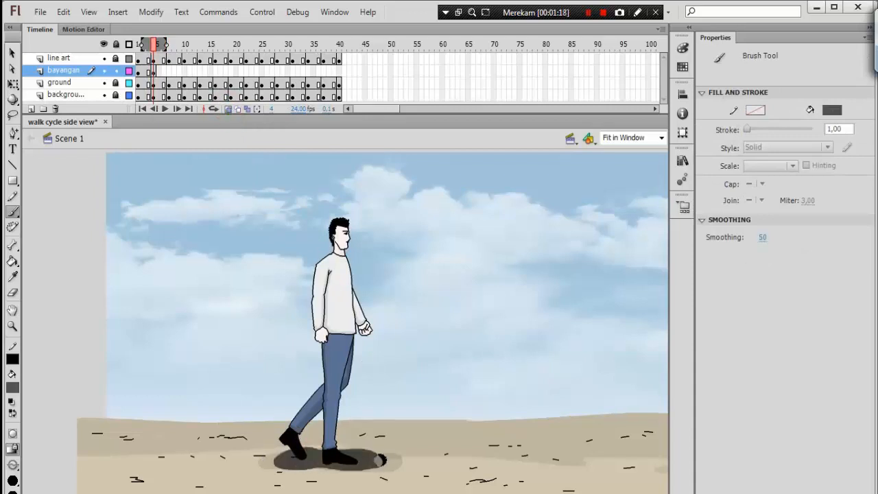
# Step: Insert a keyframe at frame 7 of the bayangan layer and repaint the shadow to match the feet
pyautogui.rightClick(169, 71)
pyautogui.click(206, 162)
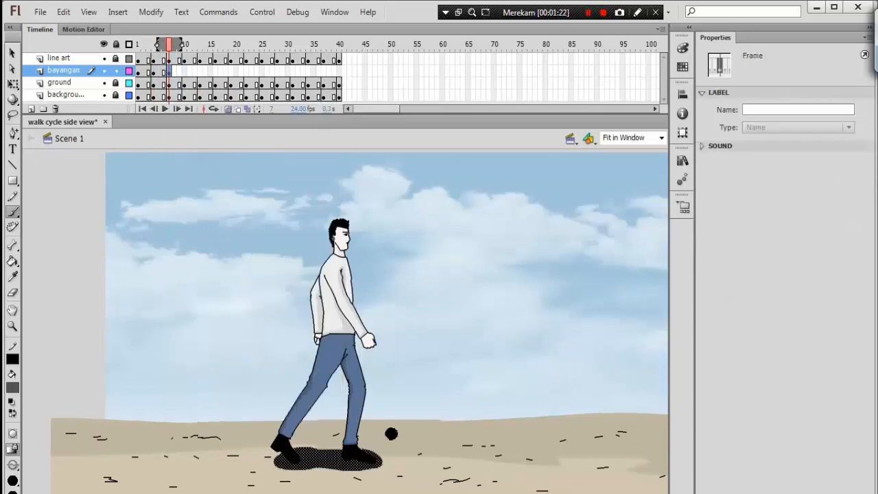
pyautogui.press('Delete')
pyautogui.moveTo(305, 457)
pyautogui.mouseDown()
pyautogui.moveTo(378, 459)
pyautogui.moveTo(288, 458)
pyautogui.moveTo(347, 459)
pyautogui.mouseUp()
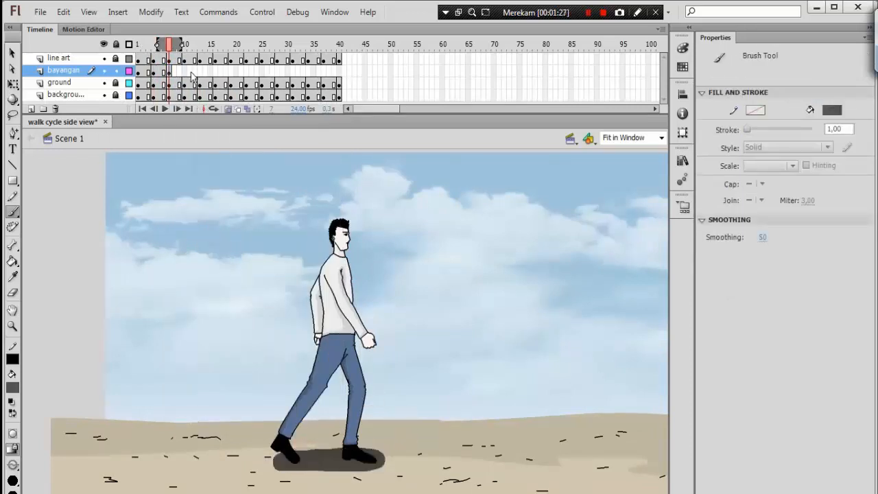
# Step: Insert a bayangan keyframe at frame 10, delete the copied shadow and brush a new one beneath the character's feet
pyautogui.click(185, 72)
pyautogui.rightClick(185, 71)
pyautogui.click(216, 165)
pyautogui.press('Delete')
pyautogui.moveTo(254, 457); pyautogui.dragTo(375, 448)
# Step: Insert a bayangan keyframe at frame 13 and replace the copied shadow with one spanning the wide stride
pyautogui.click(200, 71)
pyautogui.rightClick(200, 71)
pyautogui.click(231, 164)
pyautogui.press('Delete')
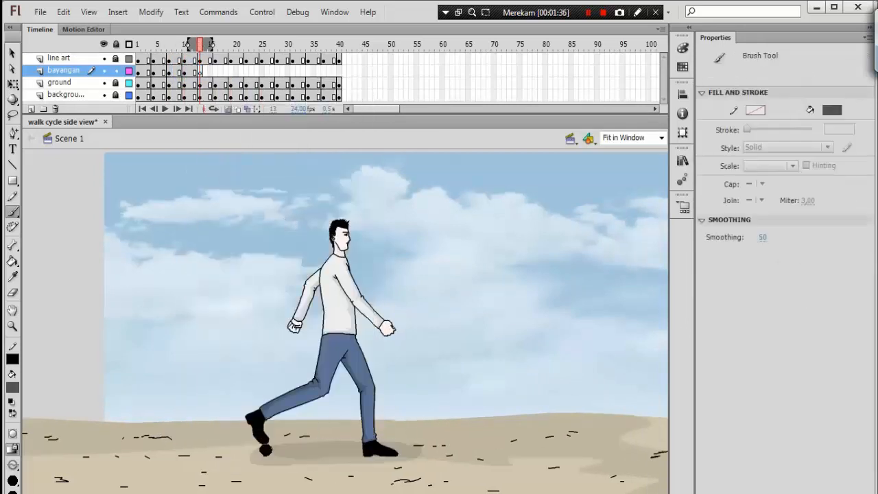
pyautogui.moveTo(265, 450)
pyautogui.mouseDown()
pyautogui.moveTo(392, 449)
pyautogui.moveTo(291, 455)
pyautogui.mouseUp()
pyautogui.moveTo(364, 459)
pyautogui.mouseDown()
pyautogui.moveTo(268, 459)
pyautogui.moveTo(387, 453)
pyautogui.moveTo(374, 454)
pyautogui.mouseUp()
# Step: Insert bayangan keyframes at frames 16 and 19, replacing the copied shadow in each with one painted under the feet
pyautogui.click(216, 71)
pyautogui.rightClick(215, 71)
pyautogui.click(243, 164)
pyautogui.press('Delete')
pyautogui.rightClick(232, 71)
pyautogui.click(261, 164)
pyautogui.press('Delete')
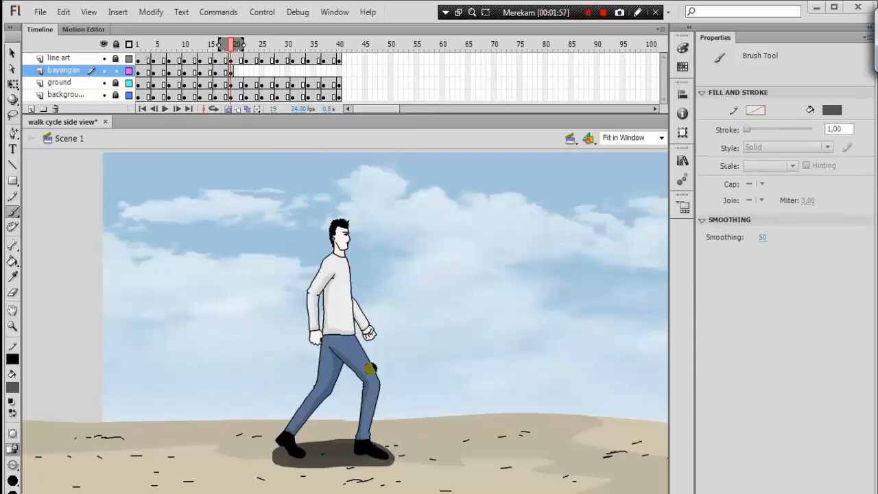
# Step: Copy frames 1 to 19 of the bayangan layer and paste them at frame 22
pyautogui.click(140, 71)
pyautogui.moveTo(232, 71); pyautogui.dragTo(139, 72)
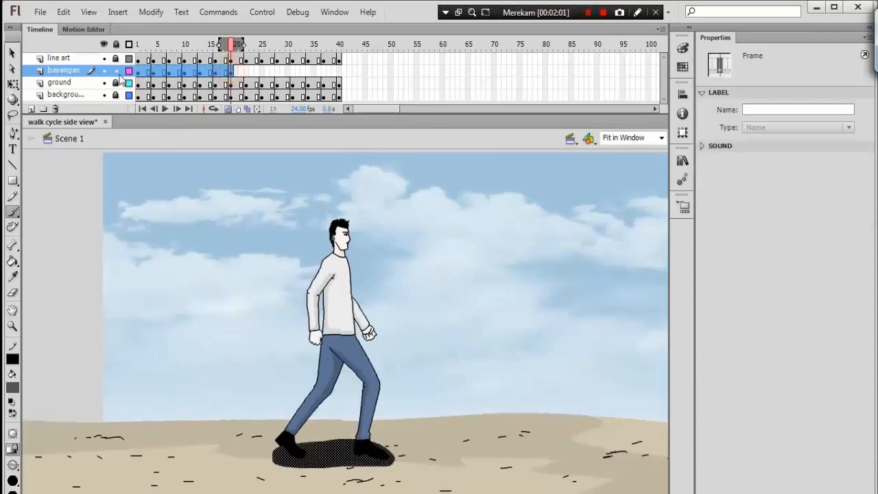
pyautogui.rightClick(140, 71)
pyautogui.click(183, 264)
pyautogui.click(246, 72)
pyautogui.rightClick(247, 71)
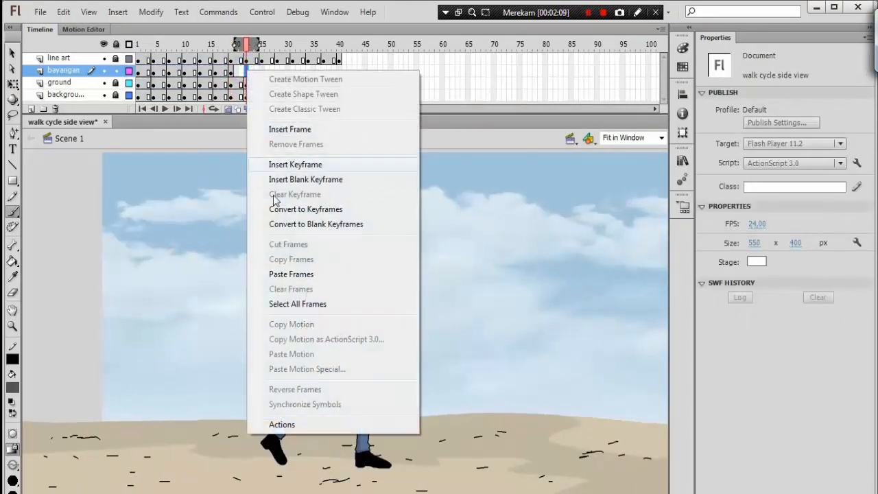
pyautogui.click(299, 275)
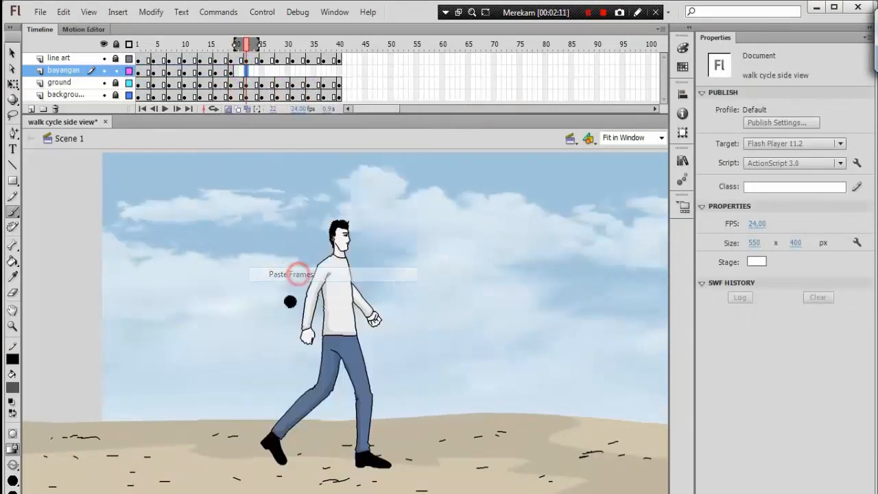
pyautogui.click(241, 177)
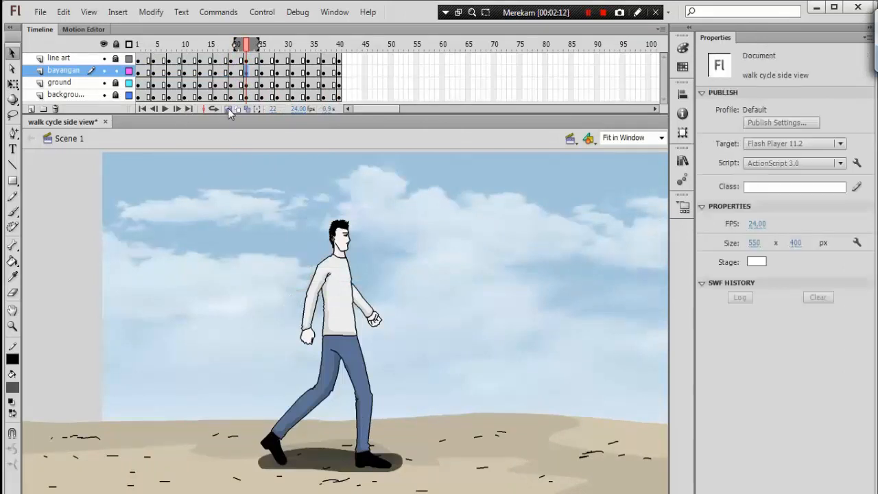
# Step: Turn off onion skinning, and scrub and play the timeline to check the walk cycle with its shadow
pyautogui.click(229, 109)
pyautogui.moveTo(156, 43); pyautogui.dragTo(317, 53)
pyautogui.press('Return')
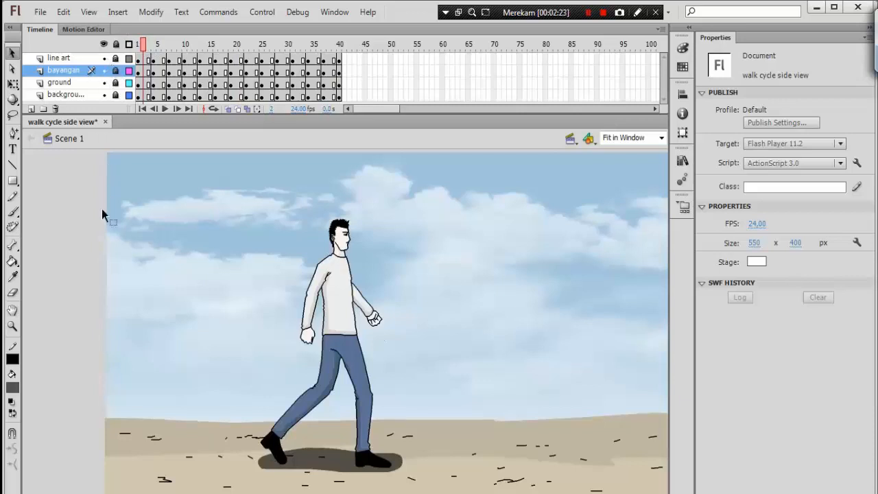
# Step: Test the movie to preview the walk cycle with its moving background and shadow, and close the preview
pyautogui.hotkey('ctrl', 'Return')
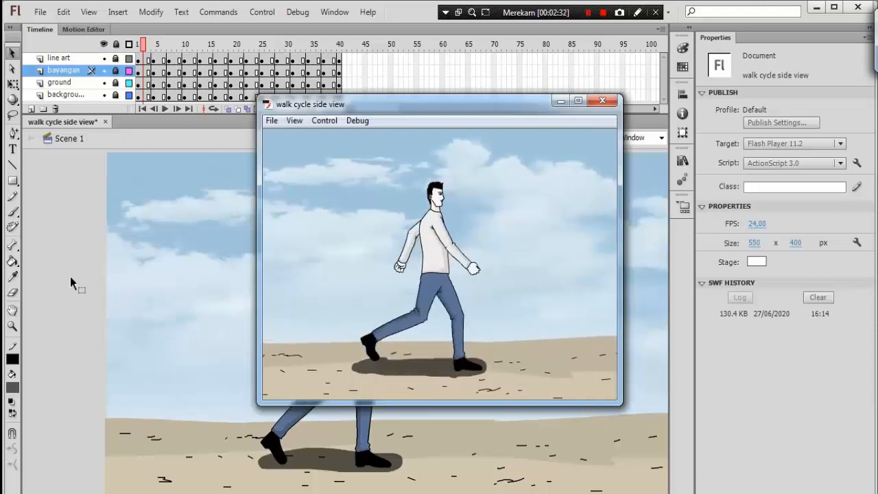
pyautogui.click(603, 100)
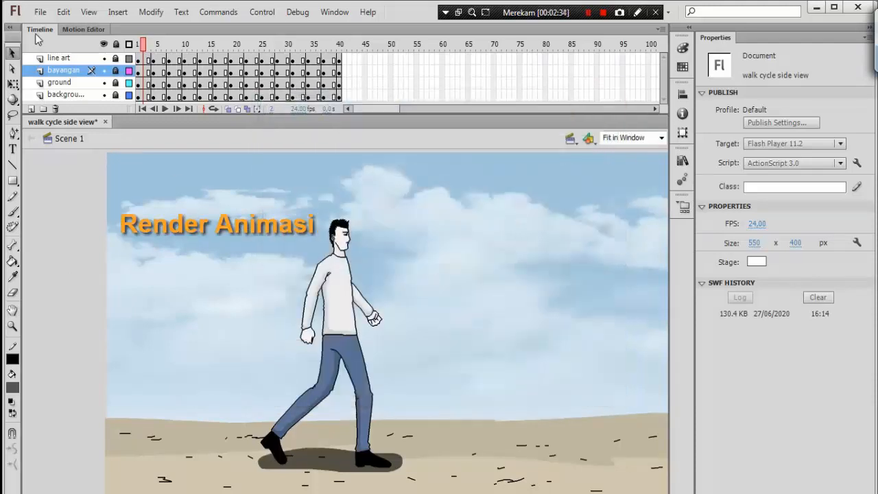
# Step: Export the animation as a Windows AVI movie named walk cycle side view on Local Disk (E:)
pyautogui.click(40, 11)
pyautogui.click(72, 231)
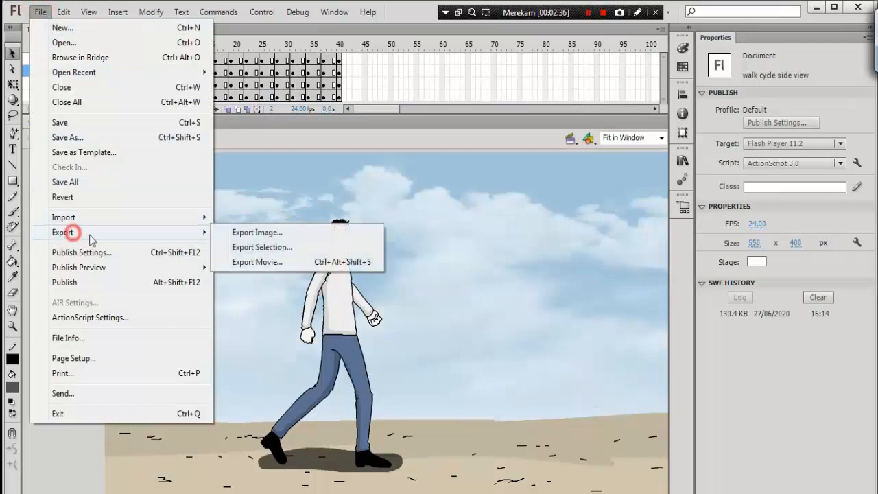
pyautogui.click(275, 262)
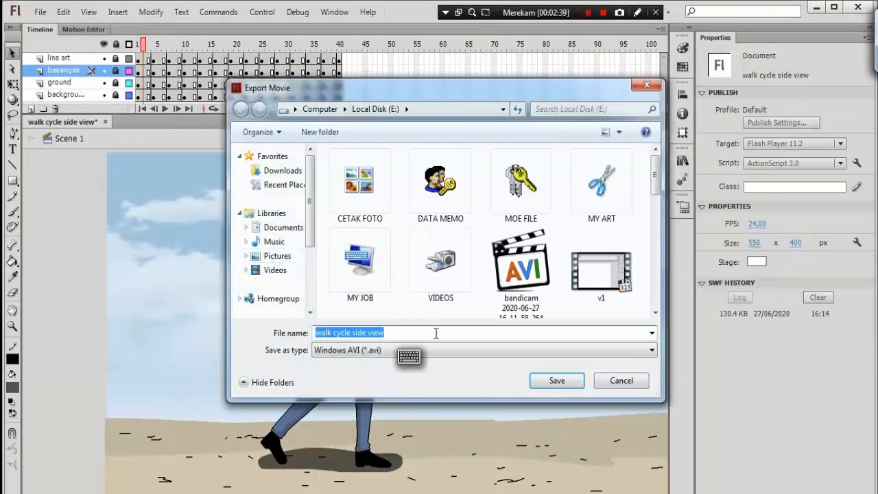
pyautogui.click(423, 332)
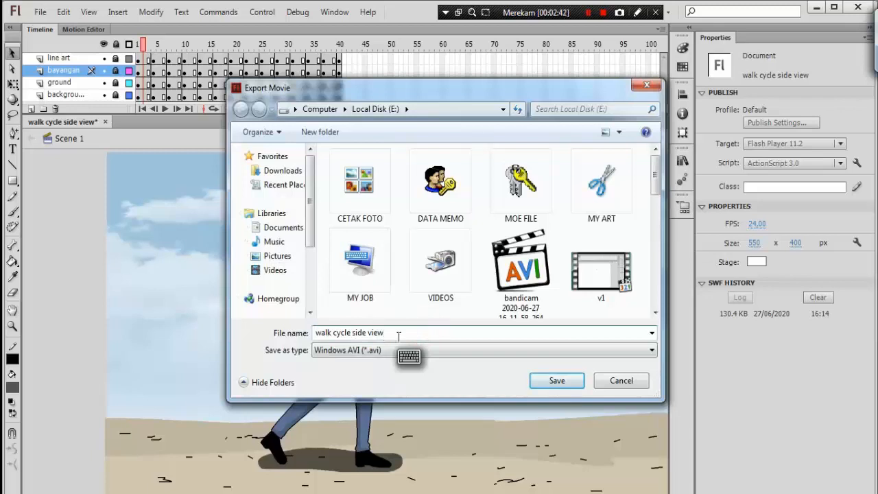
pyautogui.click(376, 351)
pyautogui.click(376, 373)
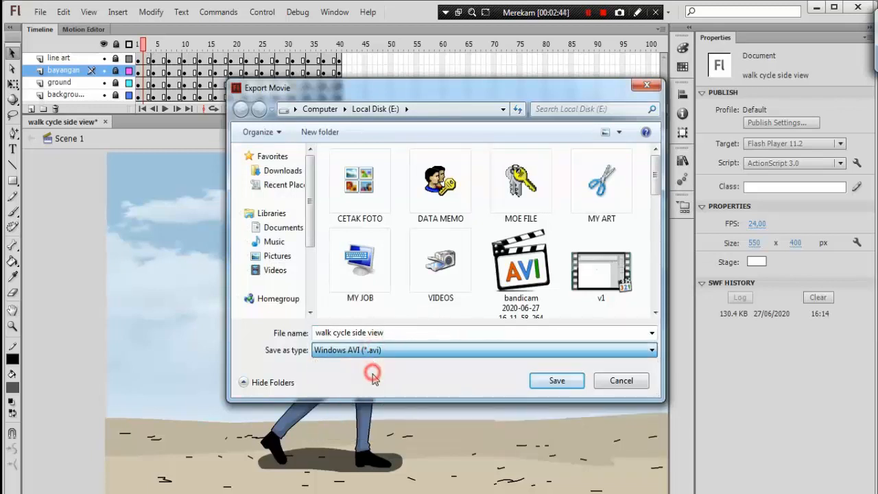
pyautogui.click(557, 380)
pyautogui.click(489, 264)
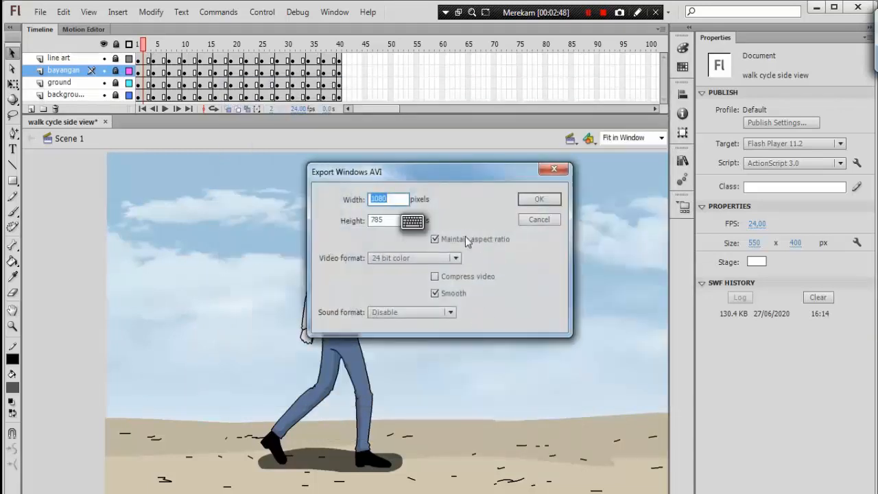
# Step: Set the AVI width to 1080 pixels with the aspect ratio maintained and start rendering the video
pyautogui.click(392, 197)
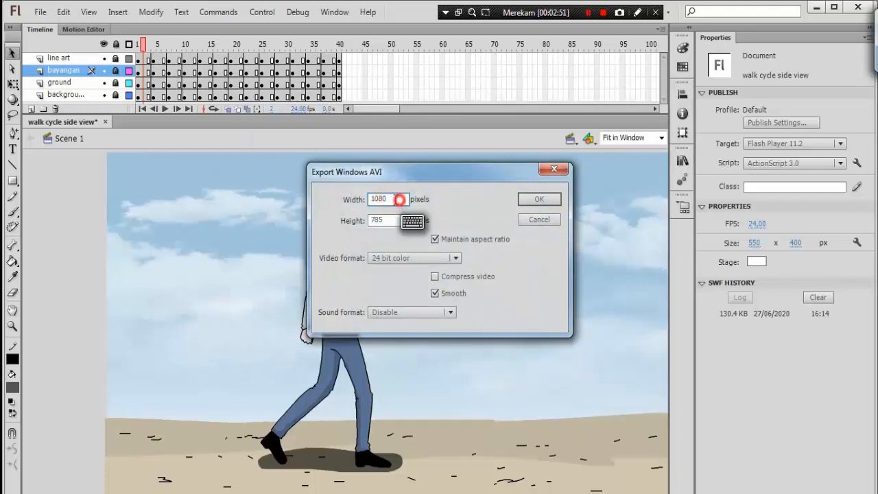
pyautogui.moveTo(399, 201); pyautogui.dragTo(330, 210)
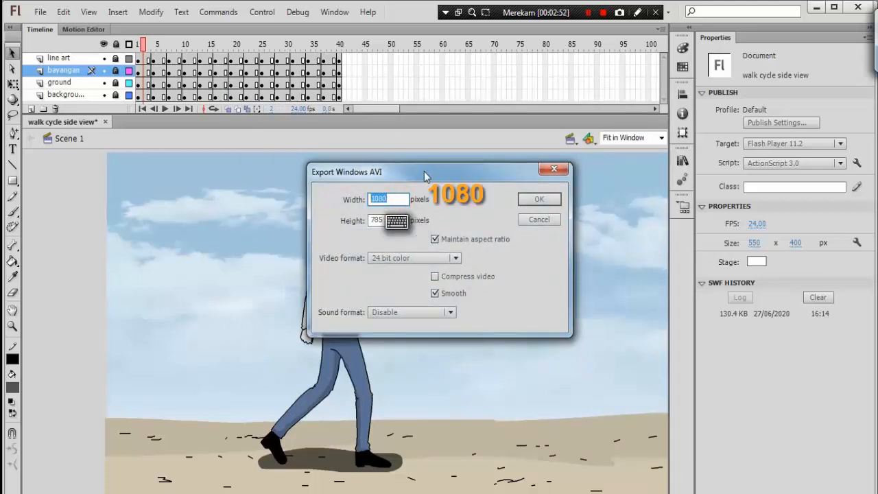
pyautogui.click(540, 199)
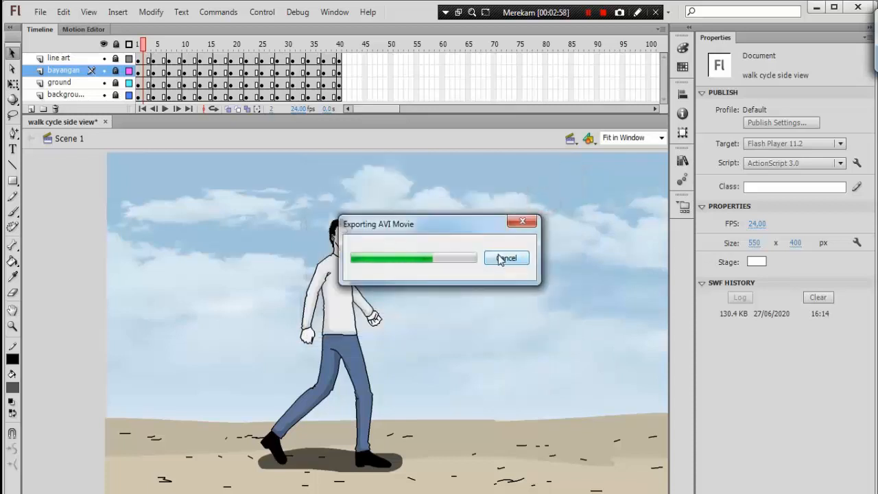